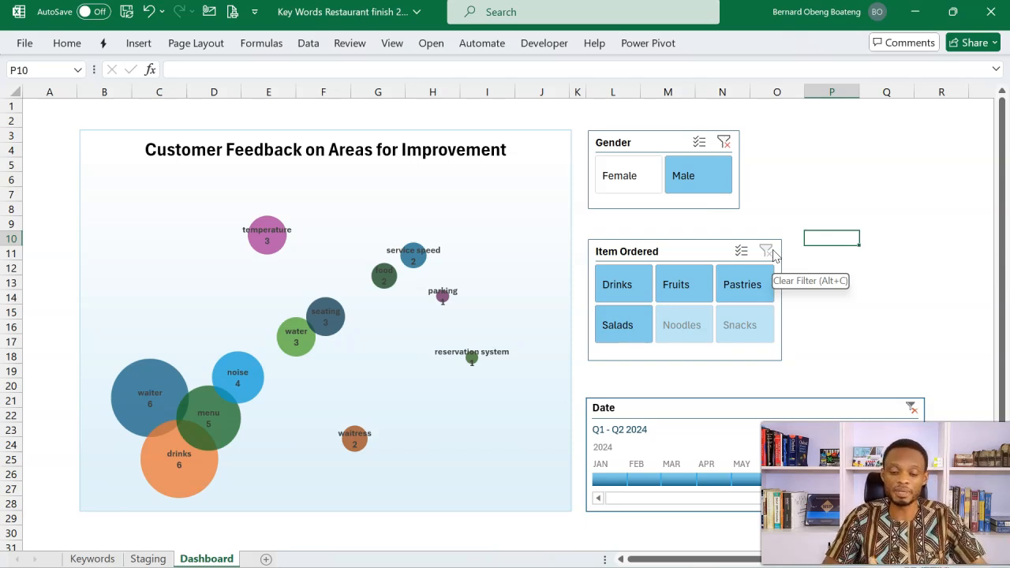
Step: Filter the feedback dashboard to Q1 - Q2 2024 on the date timeline and to Female in the Gender slicer
left_click(624, 481)
left_click_drag(614, 480, 797, 483)
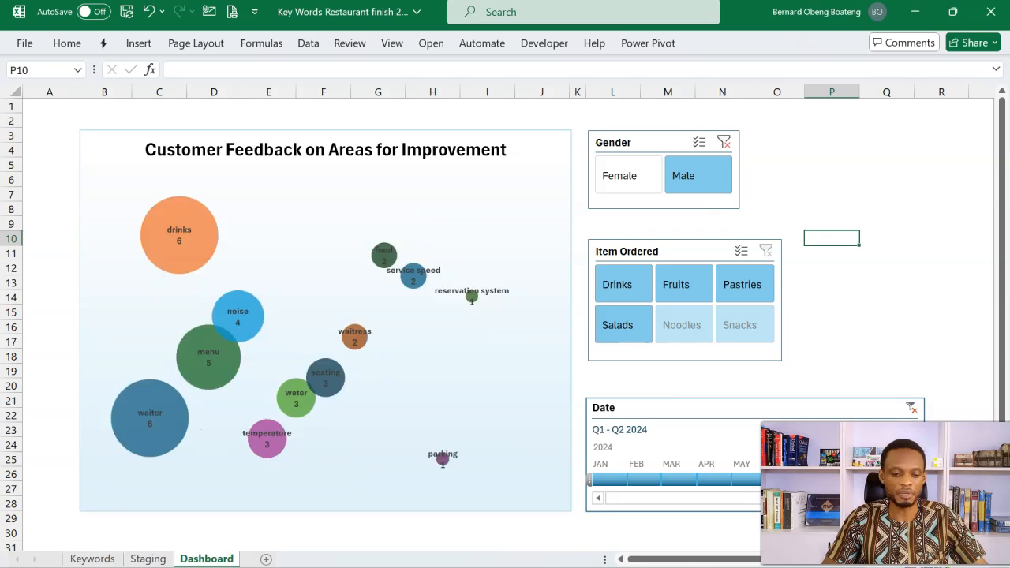
left_click(620, 176)
mouse_move(300, 424)
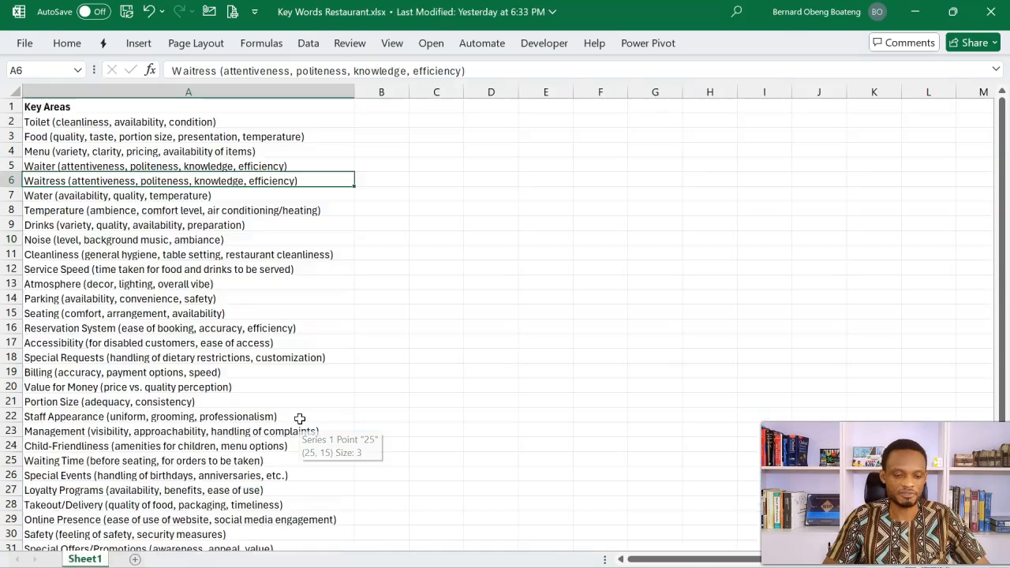
Step: Review the key areas list in Key Words Restaurant.xlsx, then the gender, date, item and suggested improvement columns in the Restaurant Survey Responses Google Sheet
left_click_drag(167, 124, 174, 459)
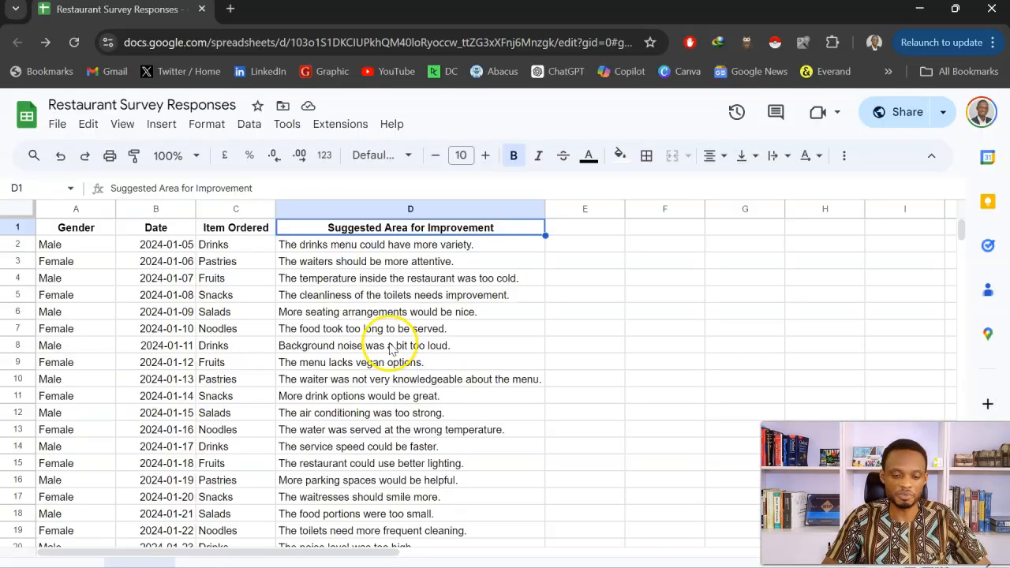
left_click(386, 329)
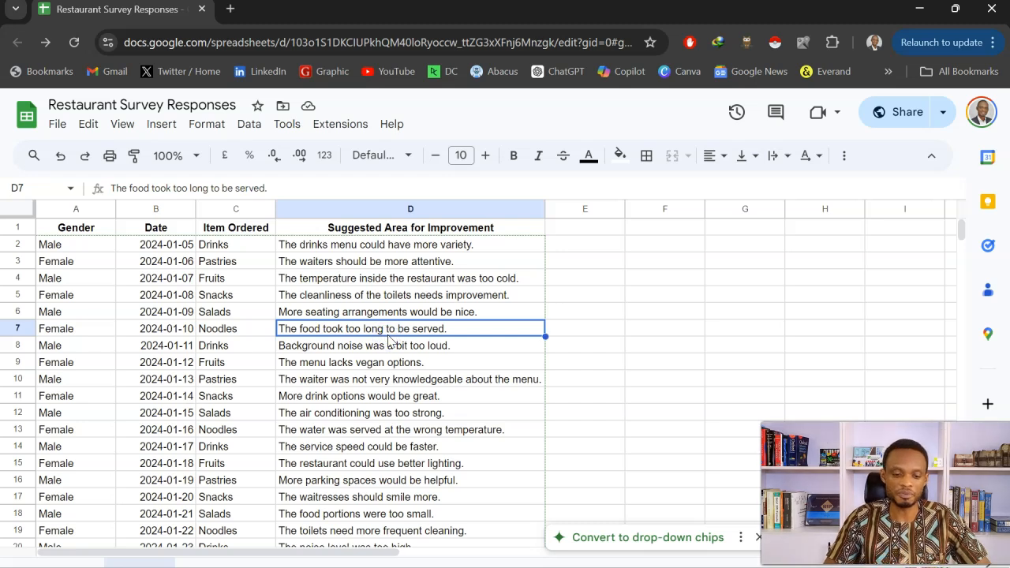
left_click(97, 249)
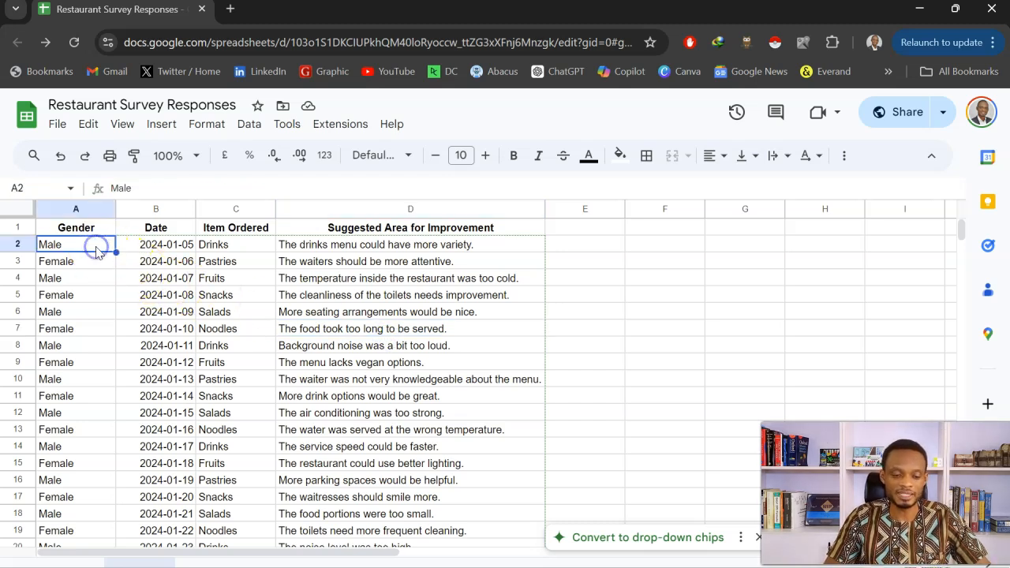
left_click(138, 246)
left_click(211, 245)
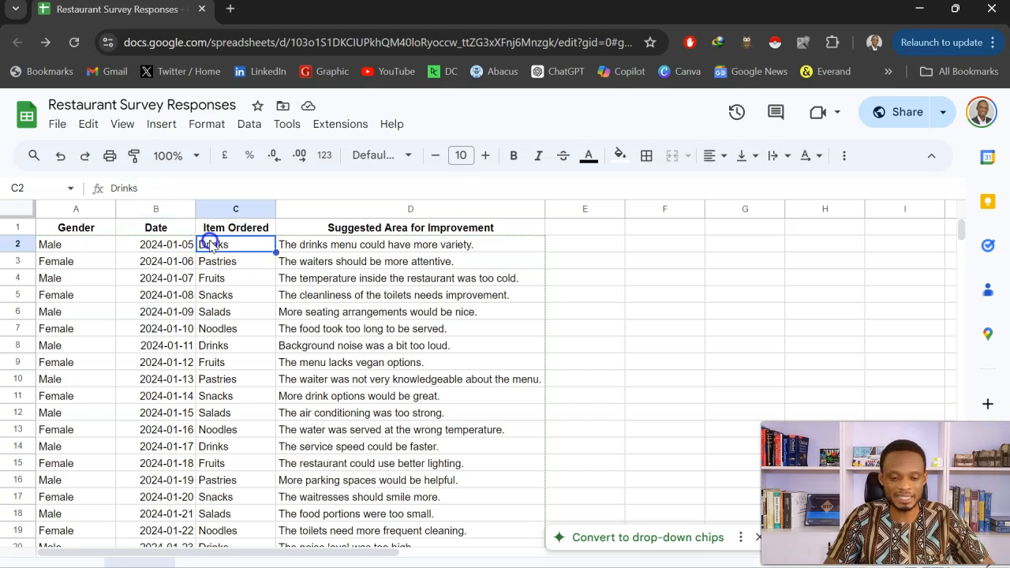
left_click(292, 247)
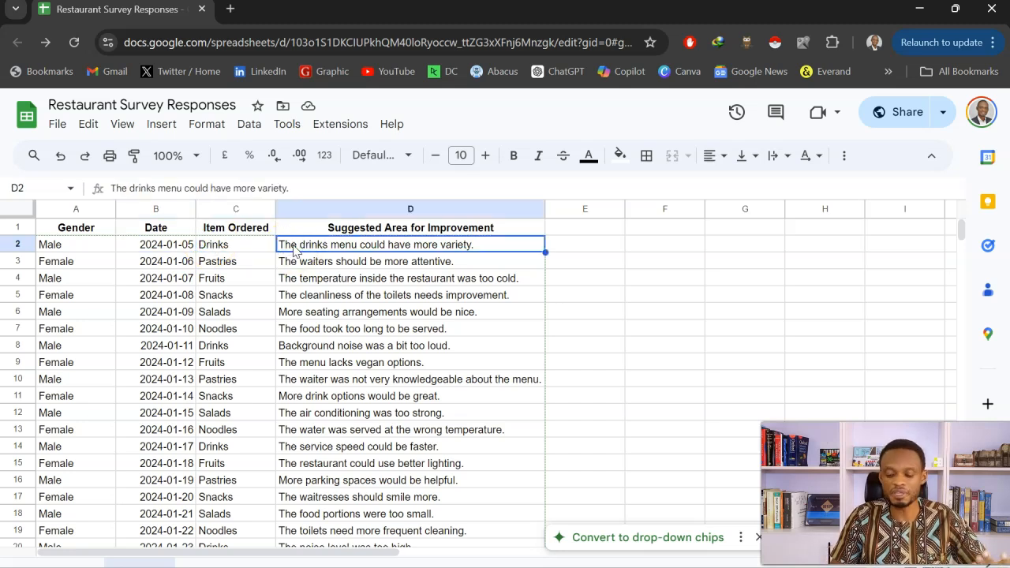
key("shift+Down")
key("shift+Down")
key("shift+Down")
key("shift+Down")
key("shift+Down")
key("shift+Down")
key("shift+Down")
key("shift+Down")
key("shift+Down")
key("shift+Down")
key("shift+Down")
key("shift+Down")
key("shift+Down")
key("shift+Down")
key("shift+Down")
key("shift+Down")
key("shift+Down")
key("shift+Down")
key("shift+Down")
key("shift+Down")
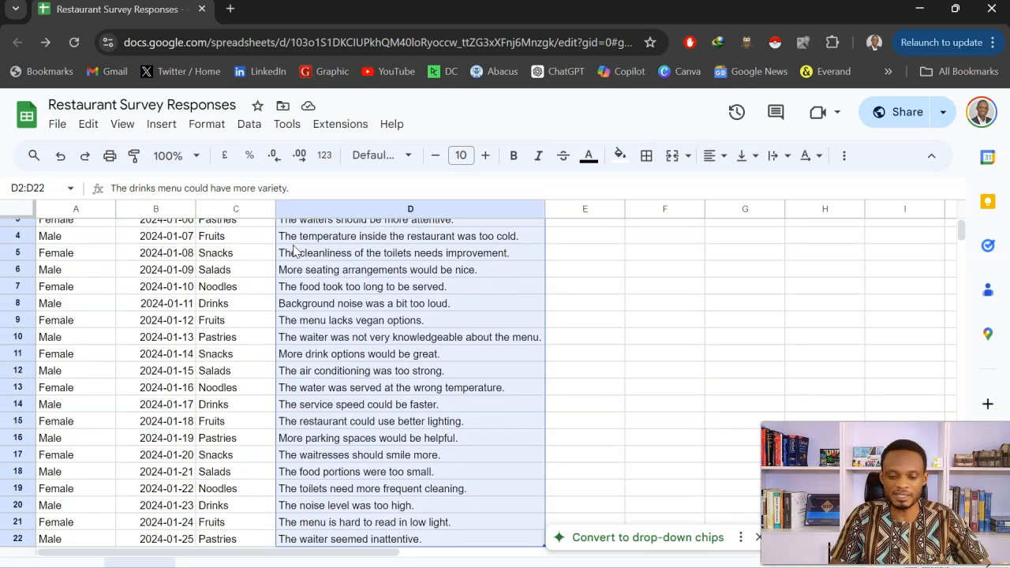
key("Up")
left_click(294, 250)
left_click(288, 259)
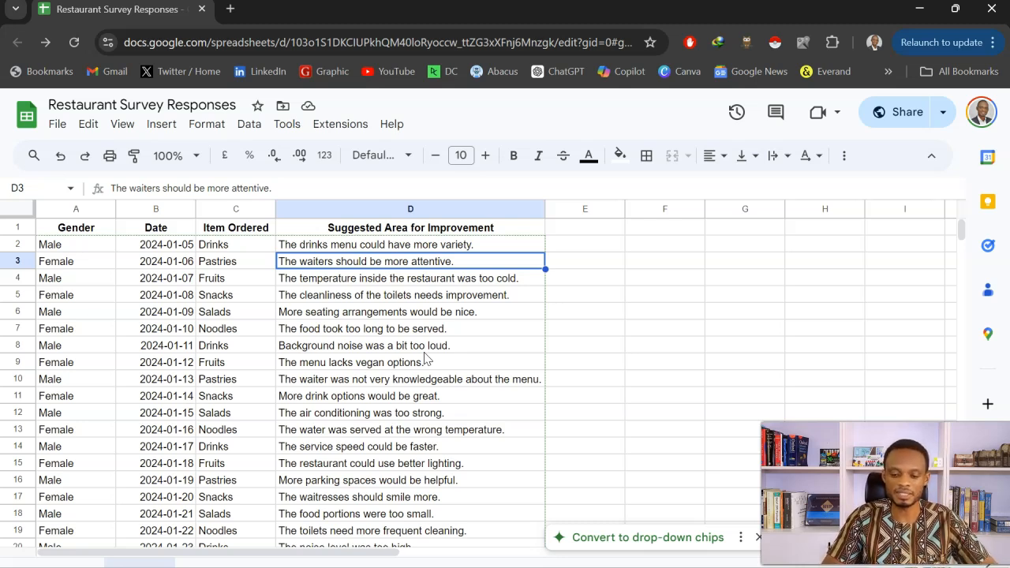
Step: Switch to the Key Words Restaurant.xlsx workbook in Excel and convert the key areas list into a table with Key Areas as header
left_click(244, 567)
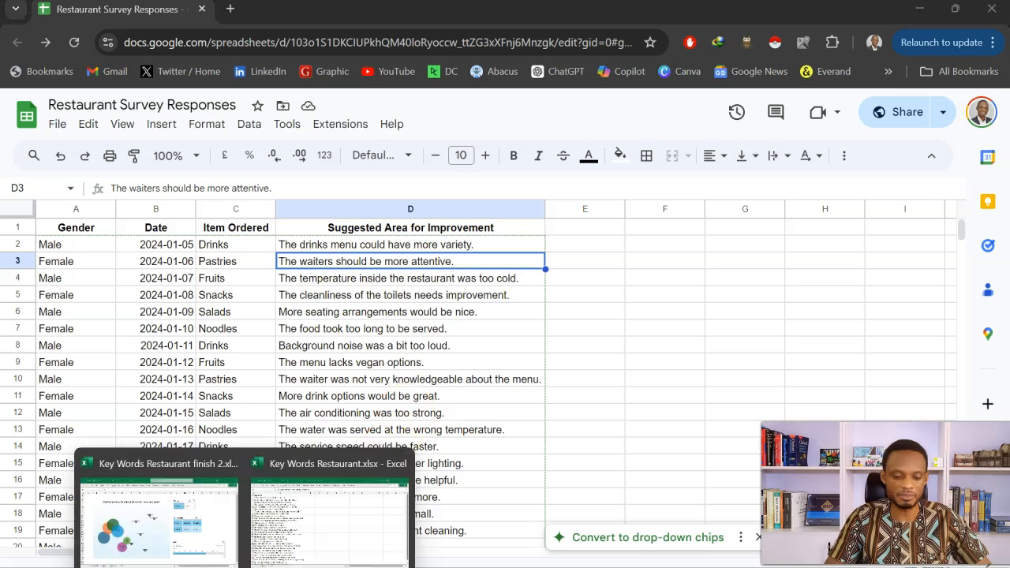
left_click(271, 518)
left_click(433, 283)
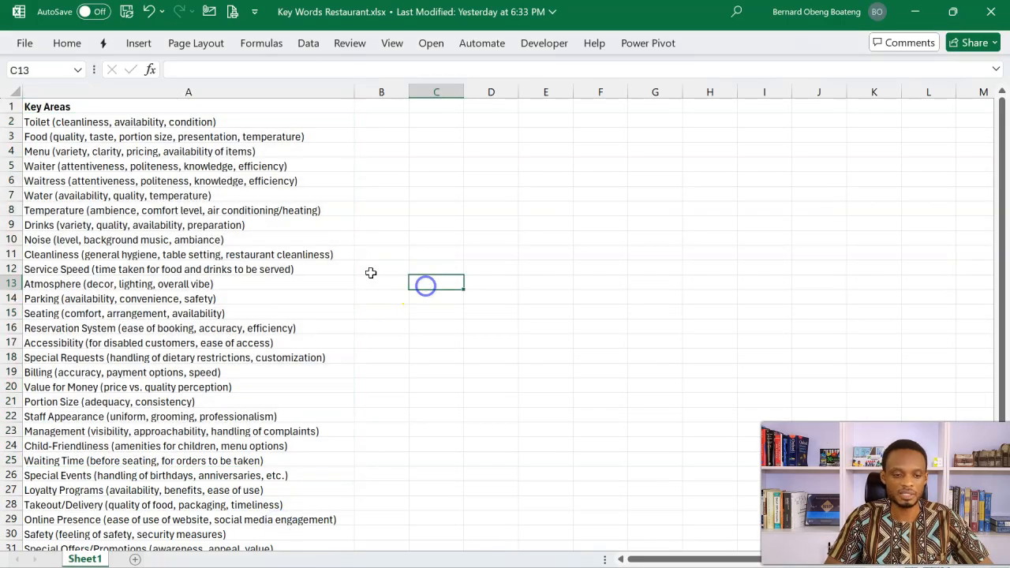
left_click(221, 416)
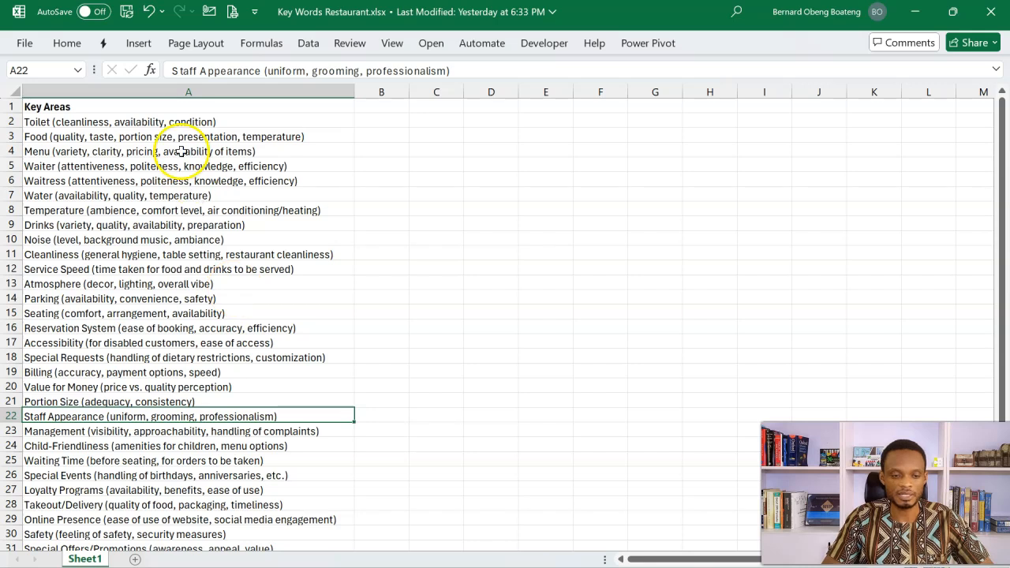
left_click(142, 46)
left_click(148, 72)
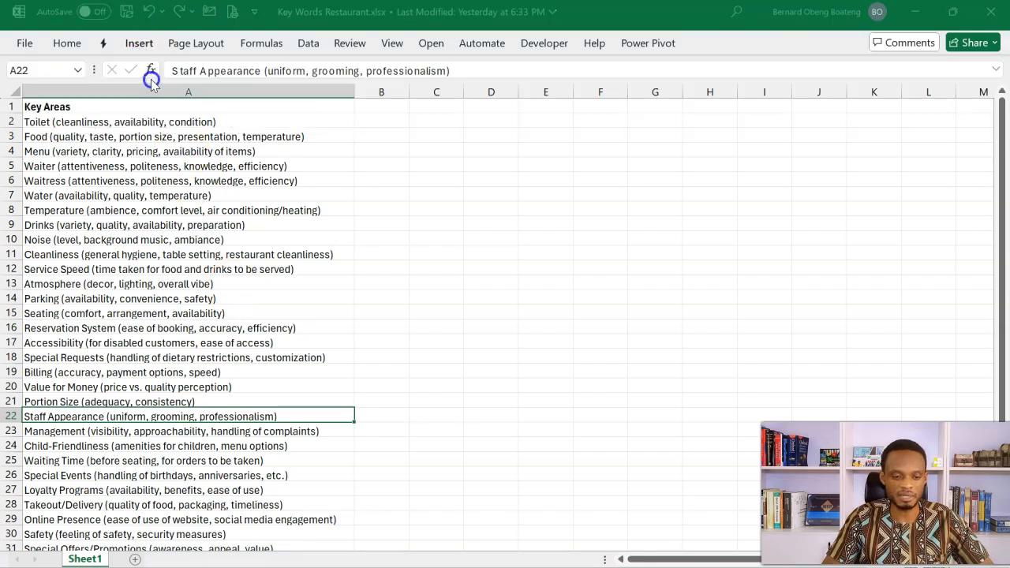
left_click(533, 378)
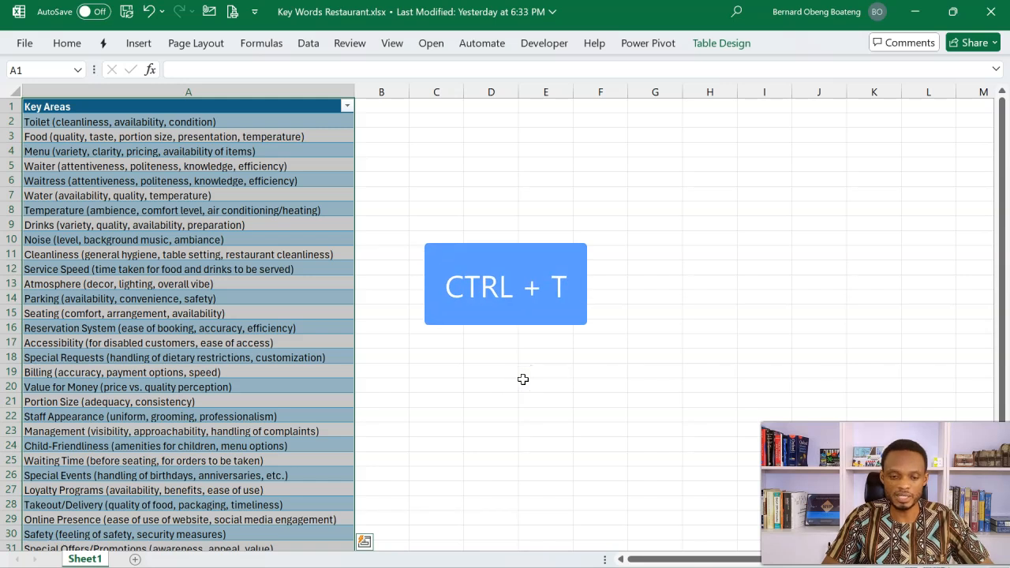
Step: Name the key areas table keywords
left_click(721, 43)
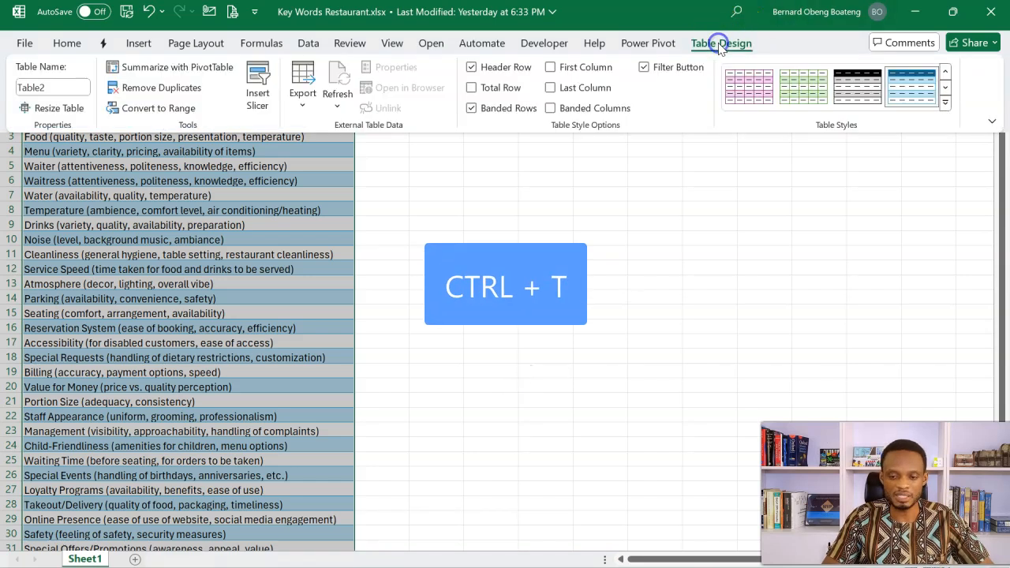
left_click(74, 86)
type("keywords")
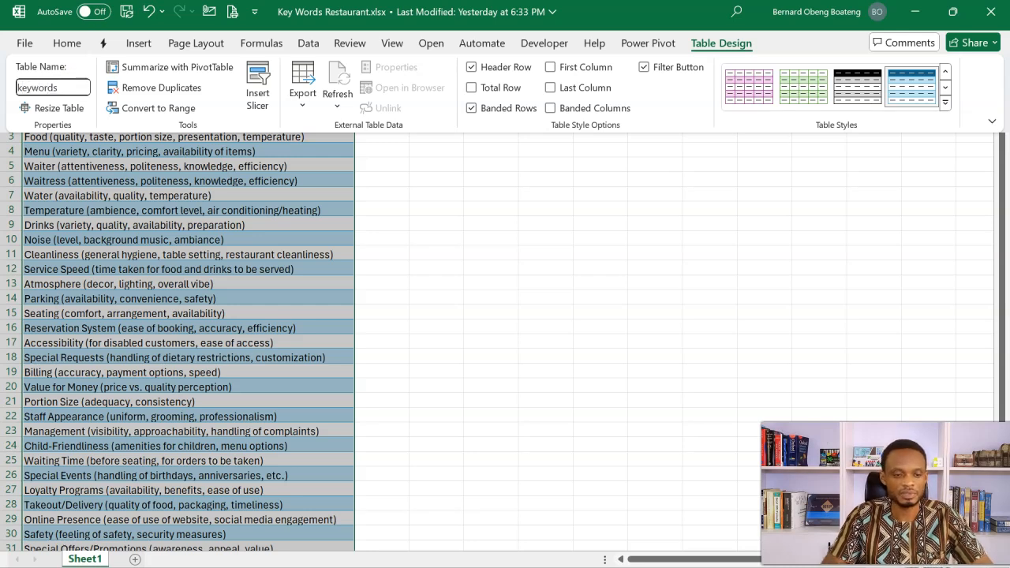
key("Return")
left_click(376, 371)
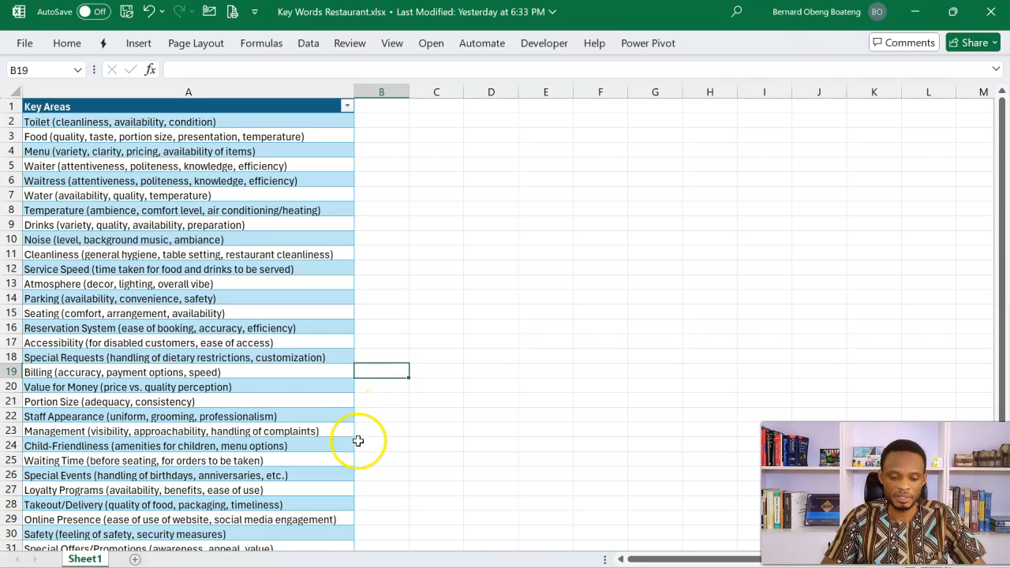
Step: Switch to the Restaurant Survey Responses Google Sheet and copy its sharing link with access for anyone with the link as Viewer
left_click(384, 567)
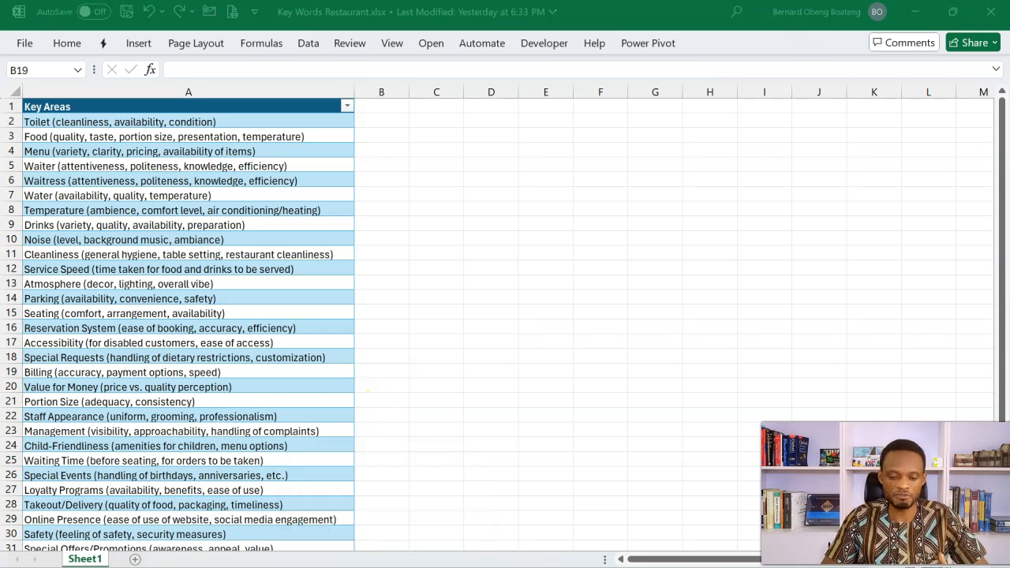
left_click(619, 353)
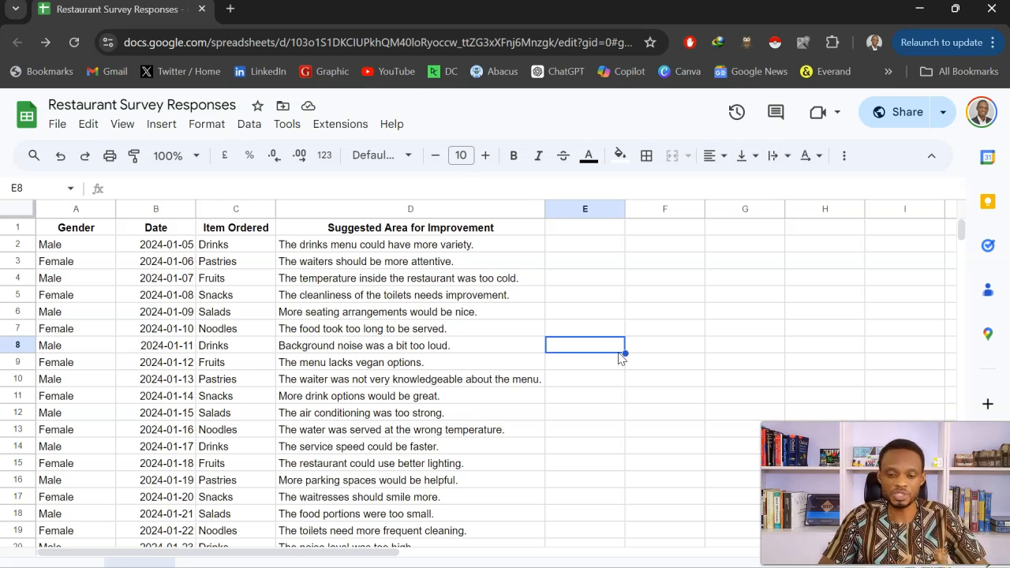
left_click(892, 122)
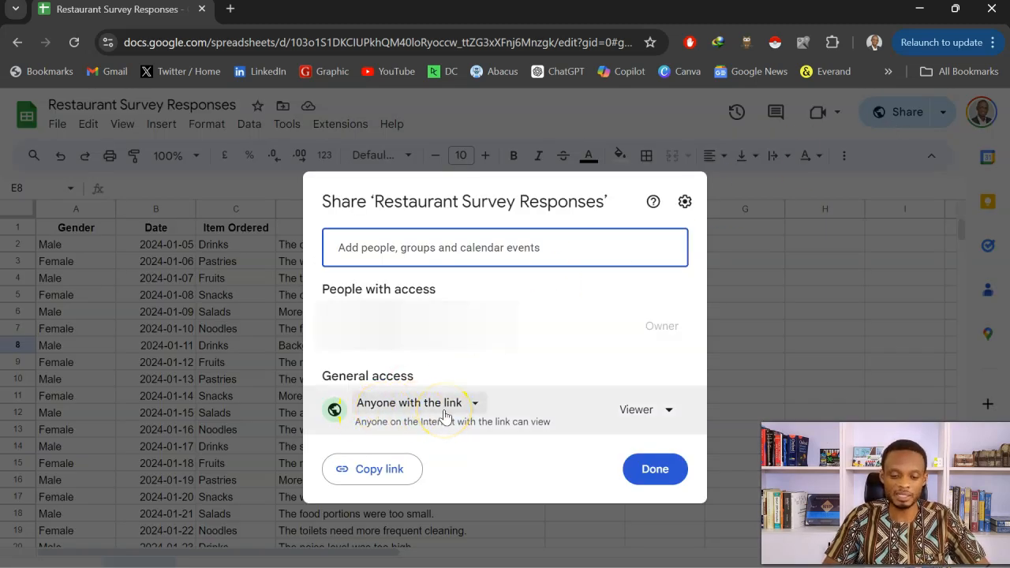
left_click(394, 469)
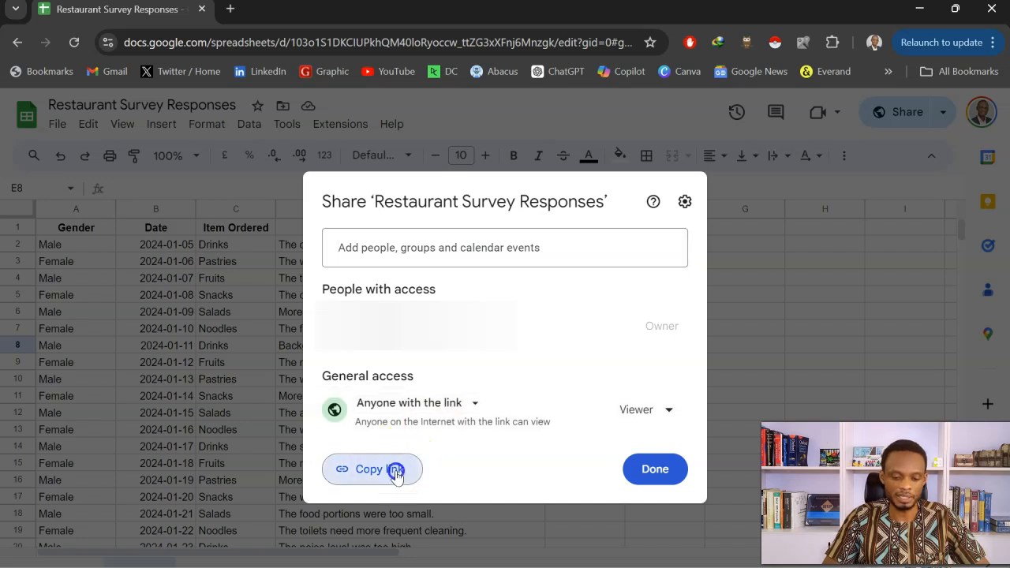
left_click(654, 469)
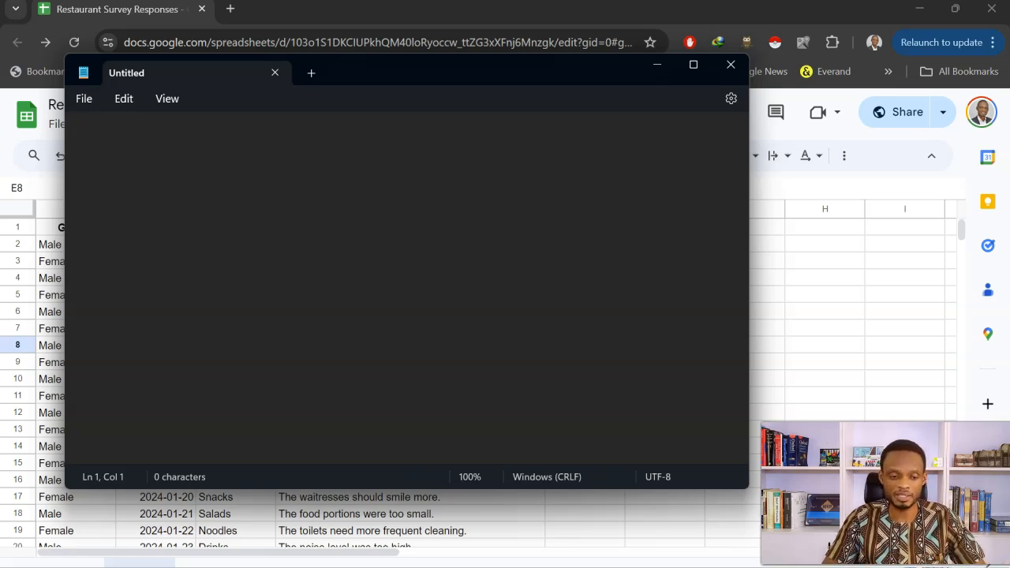
Step: Paste the sharing link into a blank, maximized Notepad document and write "export format xlsx id" on a separate line below it
left_click(694, 65)
key("ctrl+v")
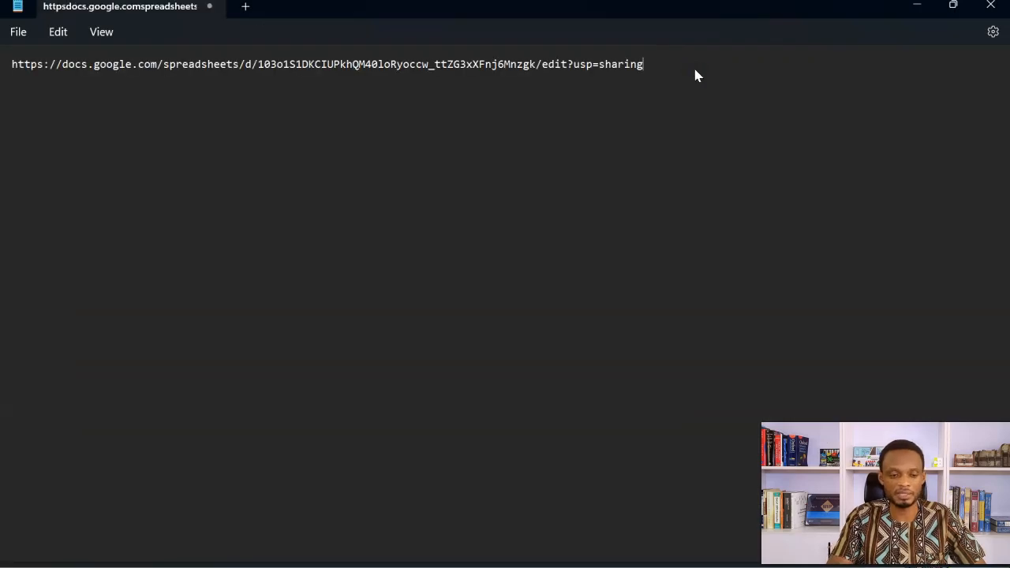
left_click(343, 75)
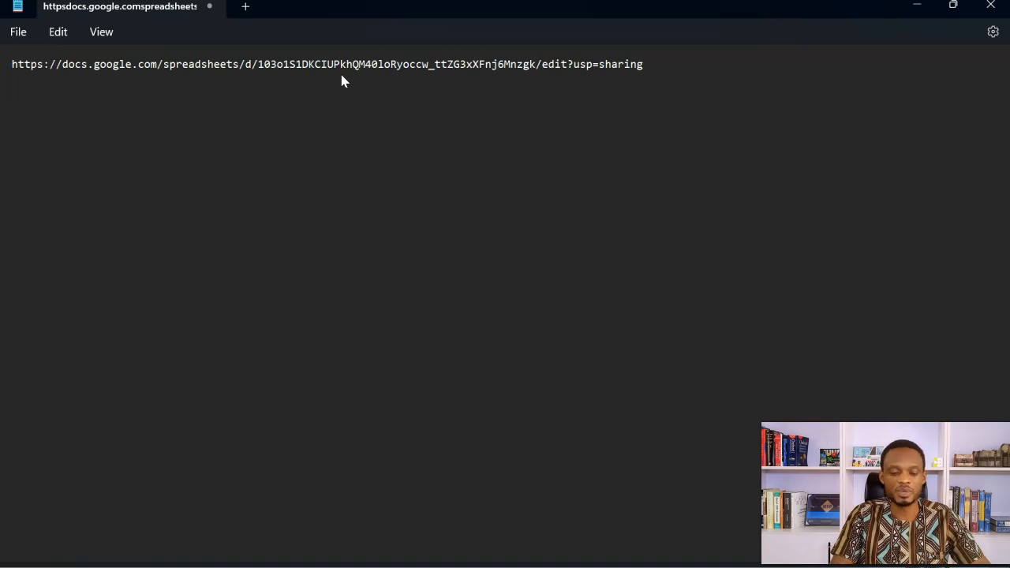
type("xport format xlsx id")
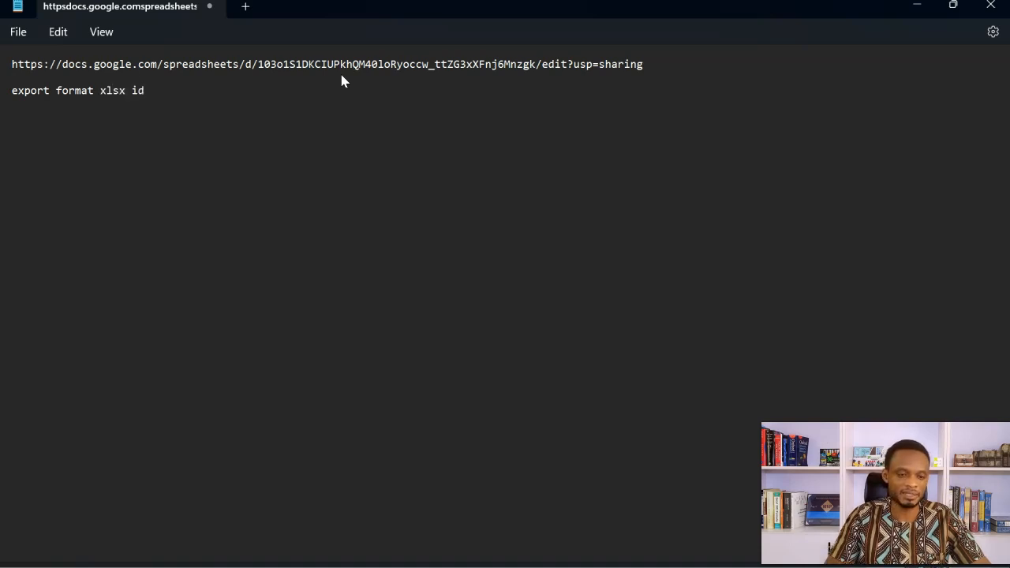
Step: Replace the spaces in the export text with URL symbols and append an equals sign, making it "export?format=xlsx&id="
left_click(56, 92)
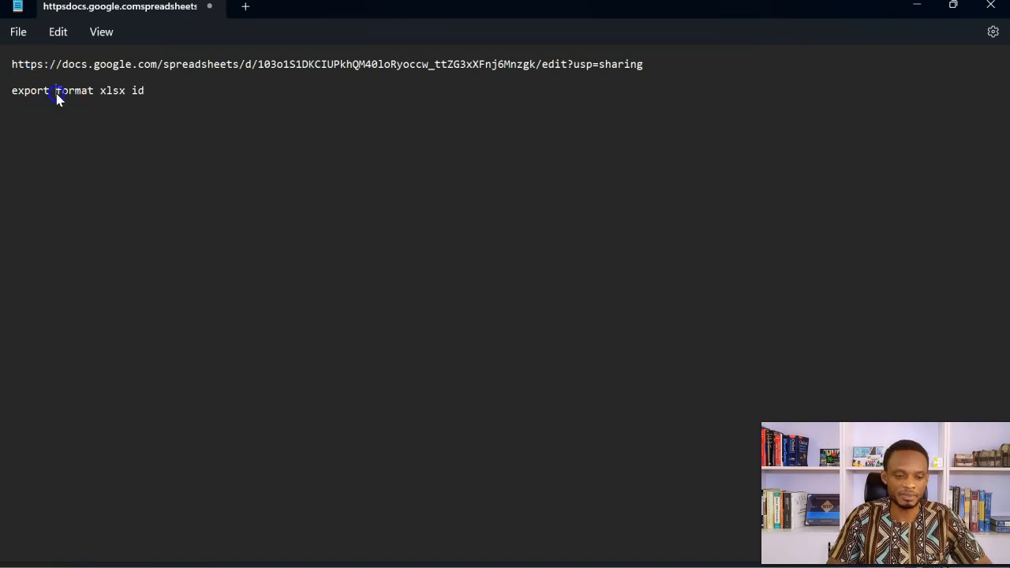
key("BackSpace")
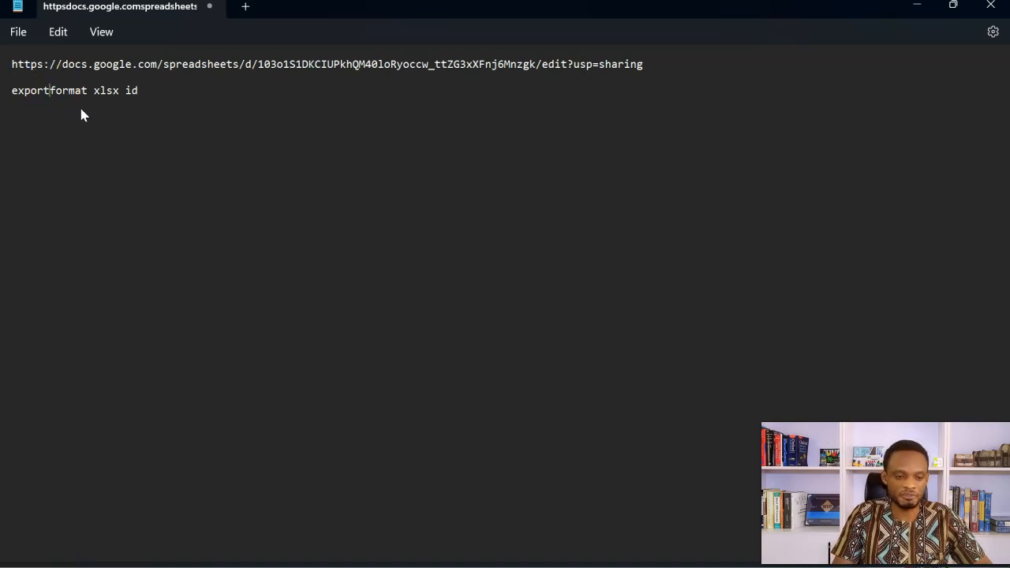
type("?")
left_click(98, 93)
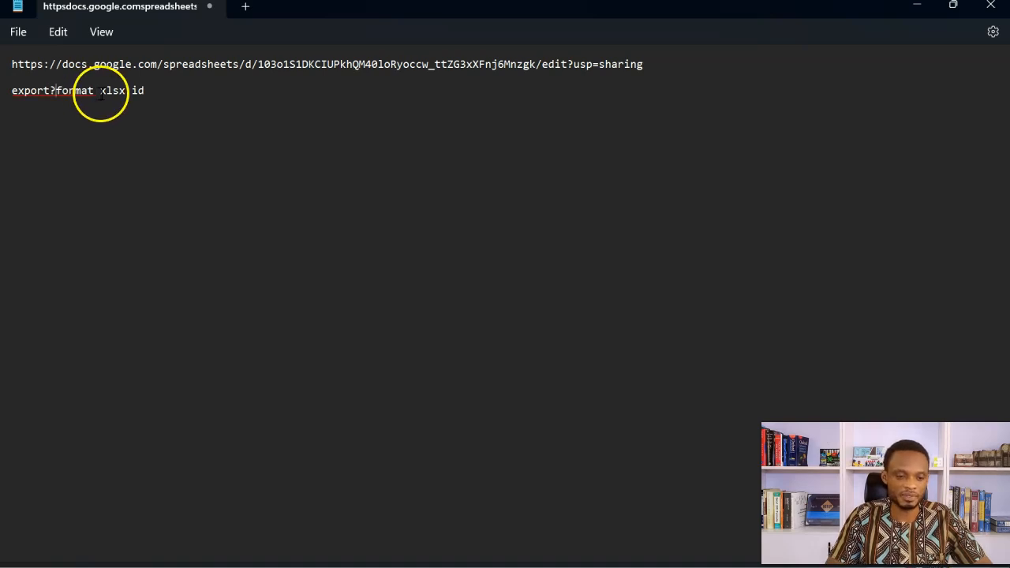
key("BackSpace")
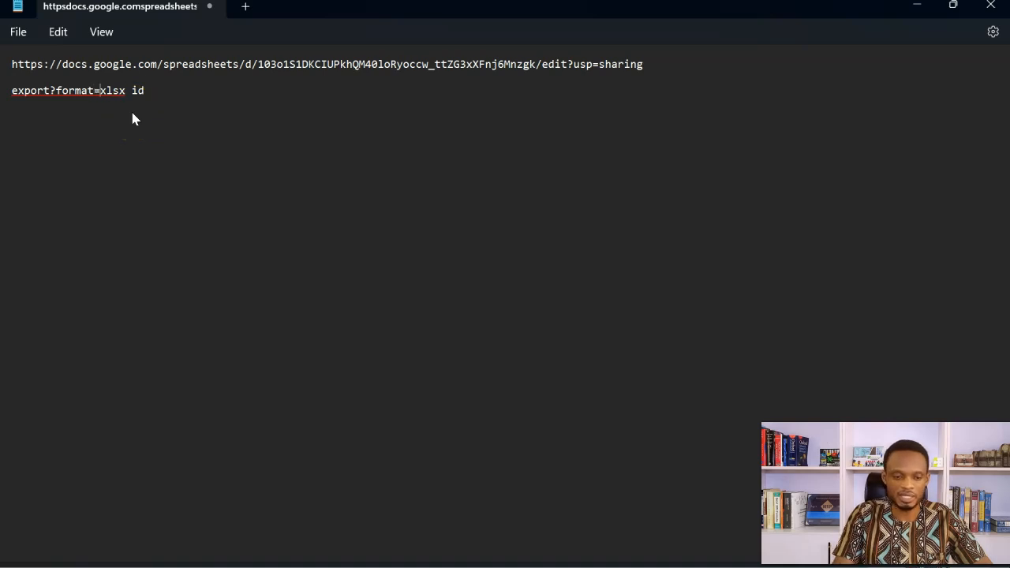
type("=")
left_click(129, 90)
key("BackSpace")
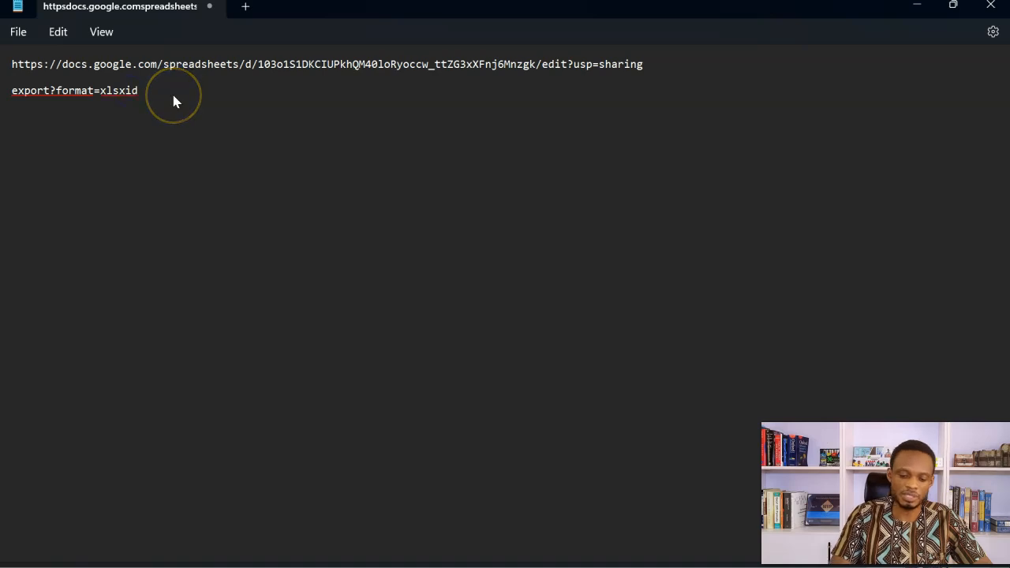
type("&")
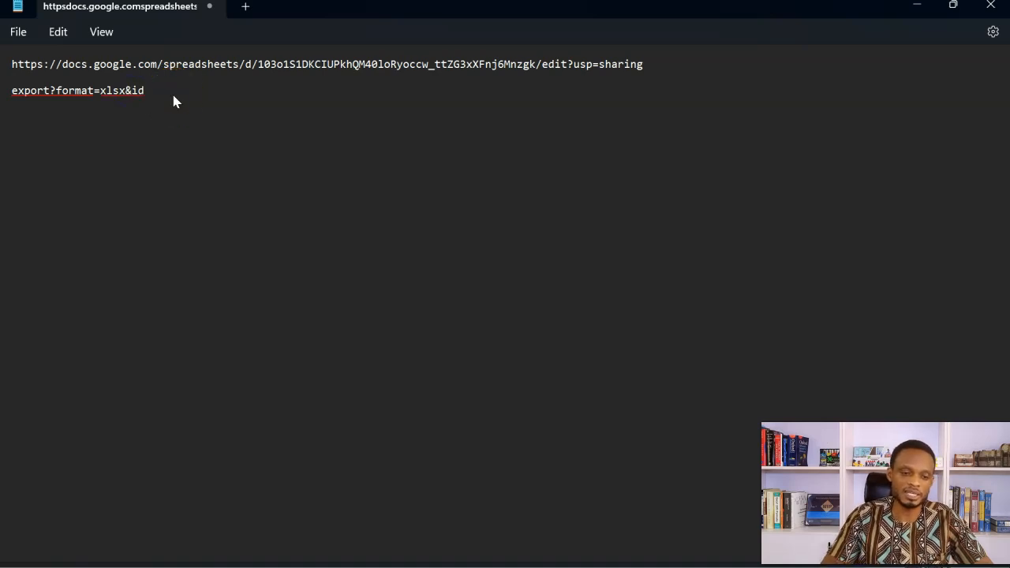
left_click(159, 96)
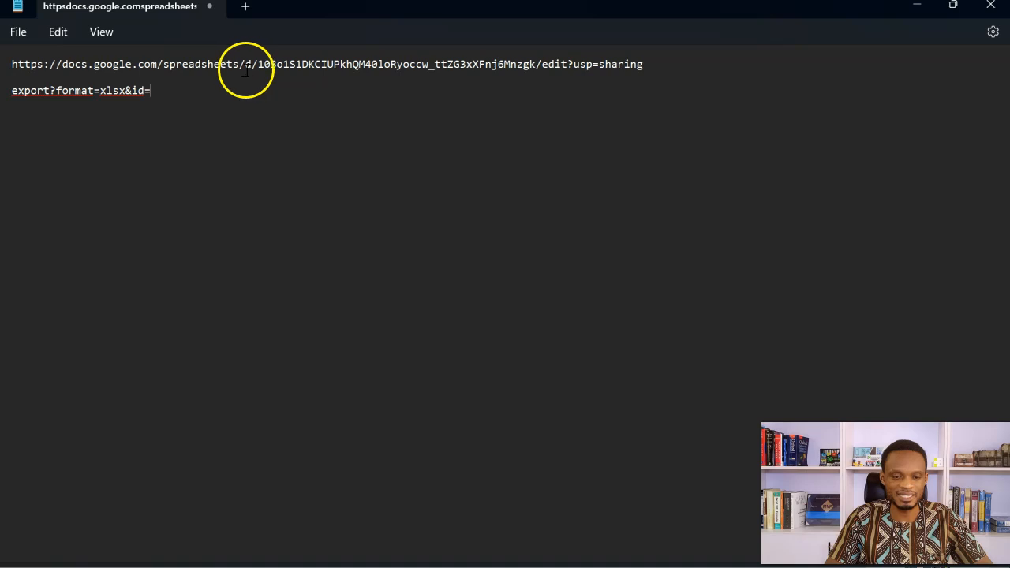
Step: Copy the spreadsheet ID from the sharing link and append it to the end of "export?format=xlsx&id="
left_click_drag(257, 67, 540, 71)
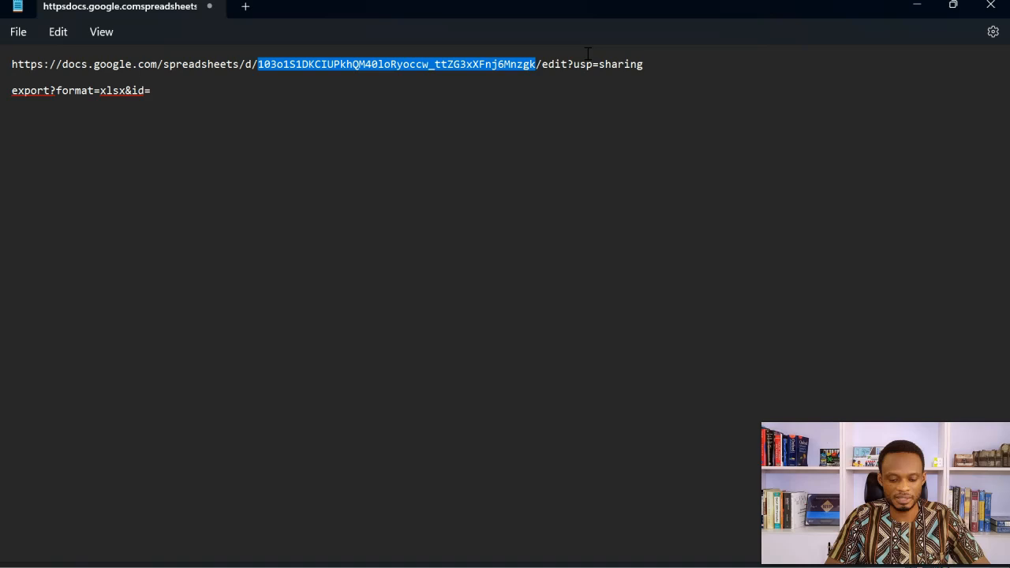
left_click(372, 96)
key("ctrl+v")
left_click(163, 116)
Step: Move the completed export string into the sharing link in place of "edit?usp=sharing"
left_click_drag(449, 101, 8, 99)
key("ctrl+c")
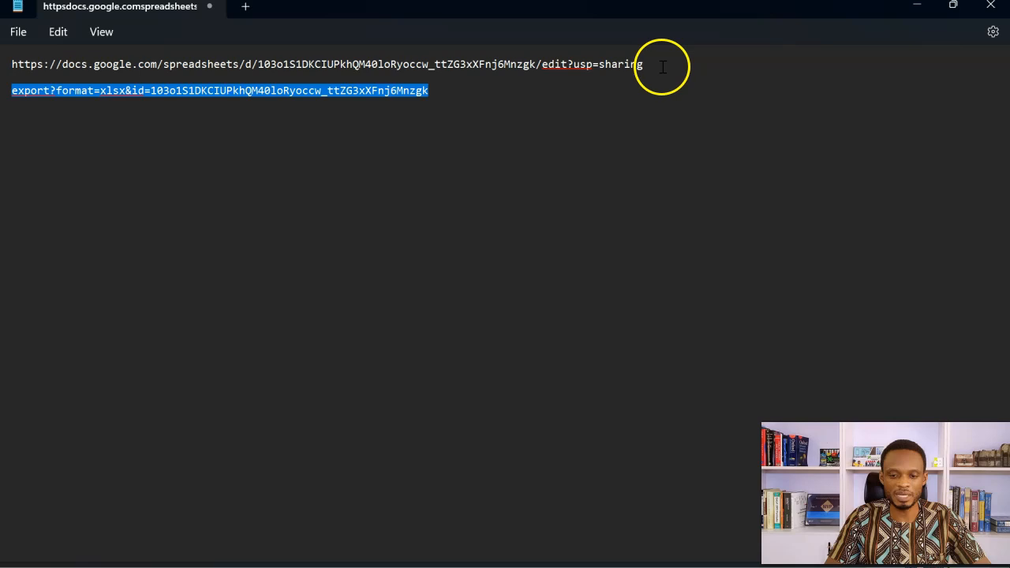
left_click(661, 66)
left_click_drag(662, 67, 541, 66)
key("ctrl+v")
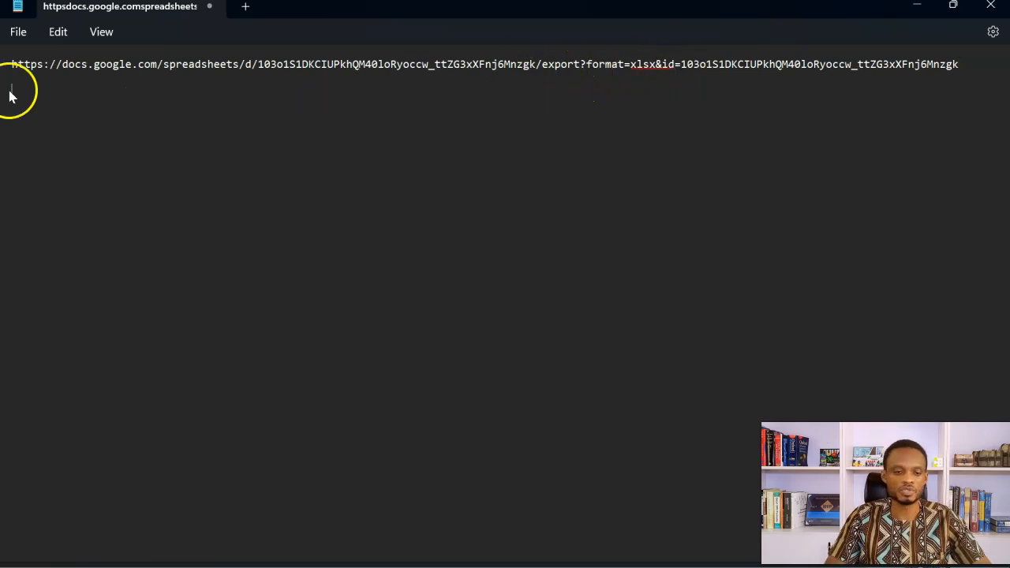
Step: Copy the complete export link from Notepad and switch to the Key Words Restaurant.xlsx workbook in Excel
key("ctrl+a")
left_click_drag(149, 67, 969, 70)
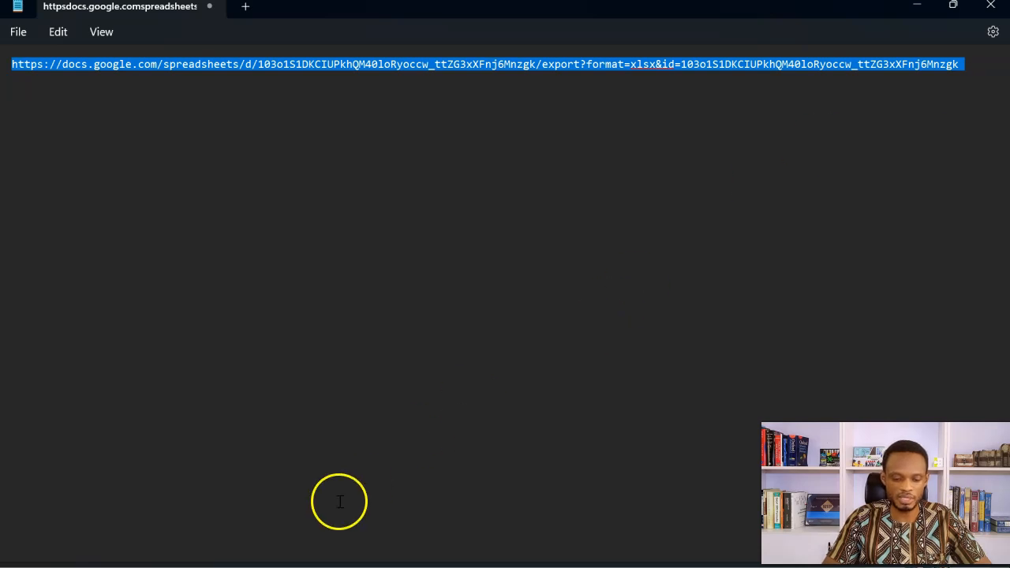
left_click(287, 560)
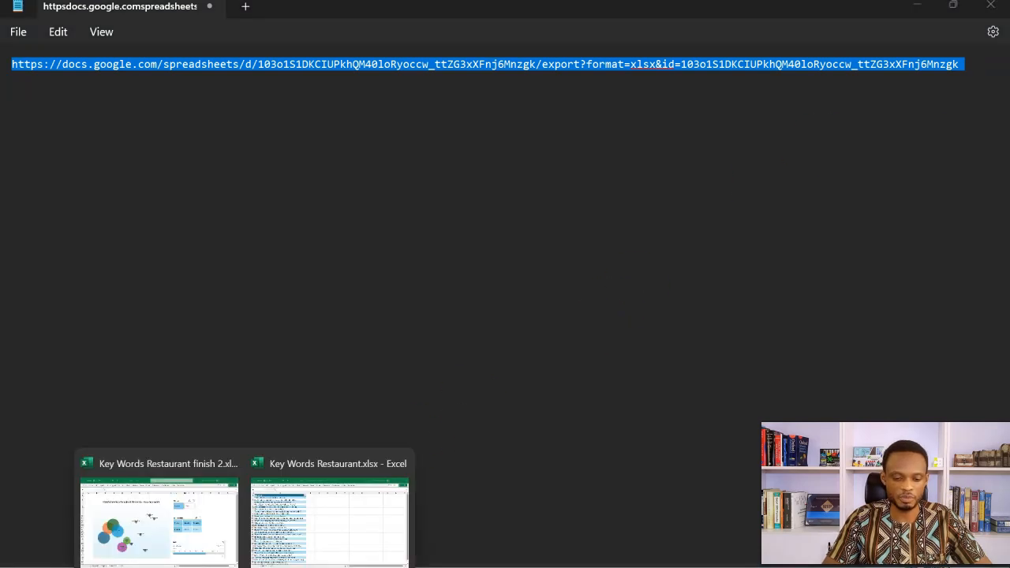
left_click(328, 542)
left_click(495, 193)
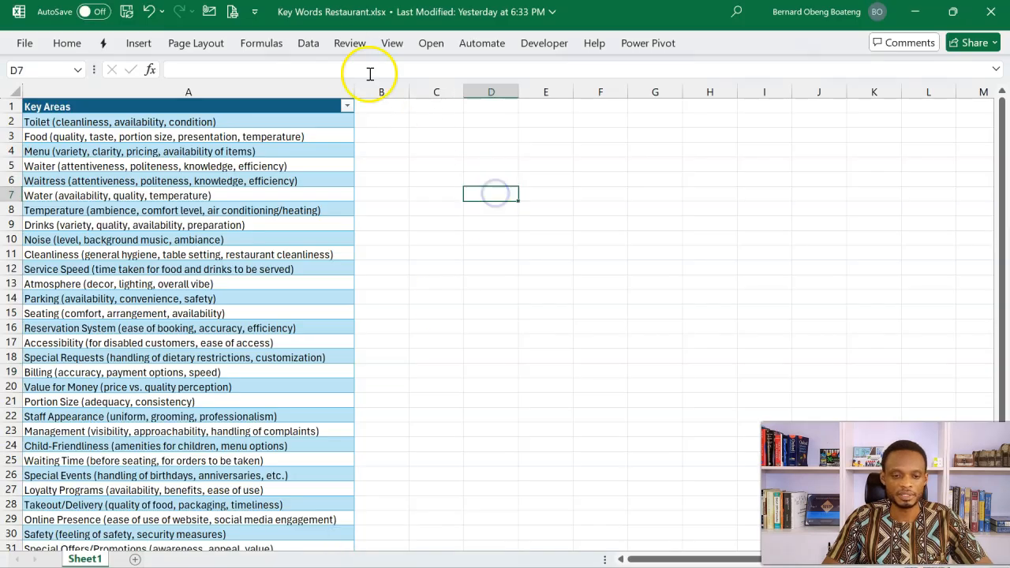
Step: Get data from the web using the copied export link and open its Sheet1 in Power Query for transformation
left_click(308, 45)
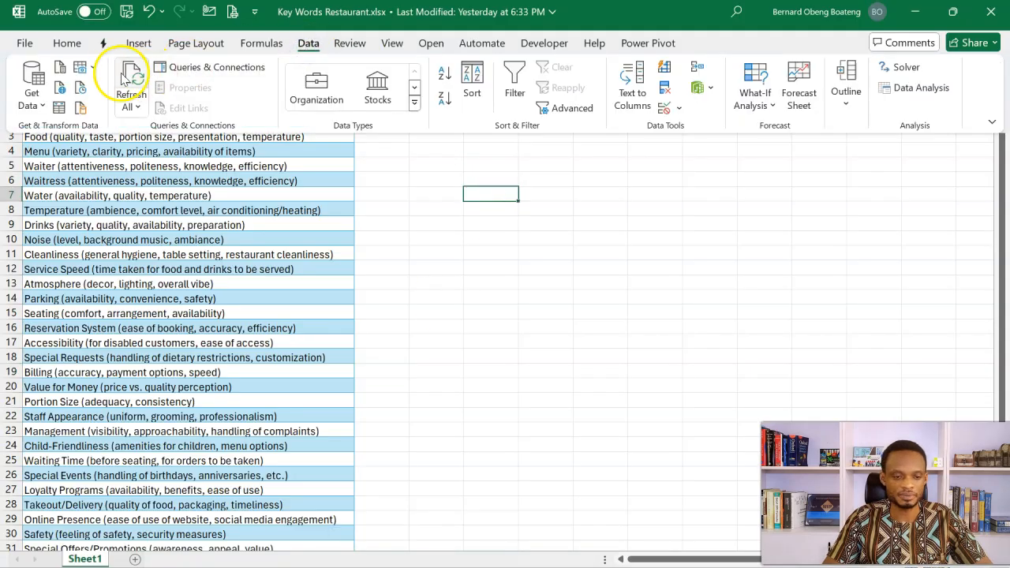
left_click(33, 89)
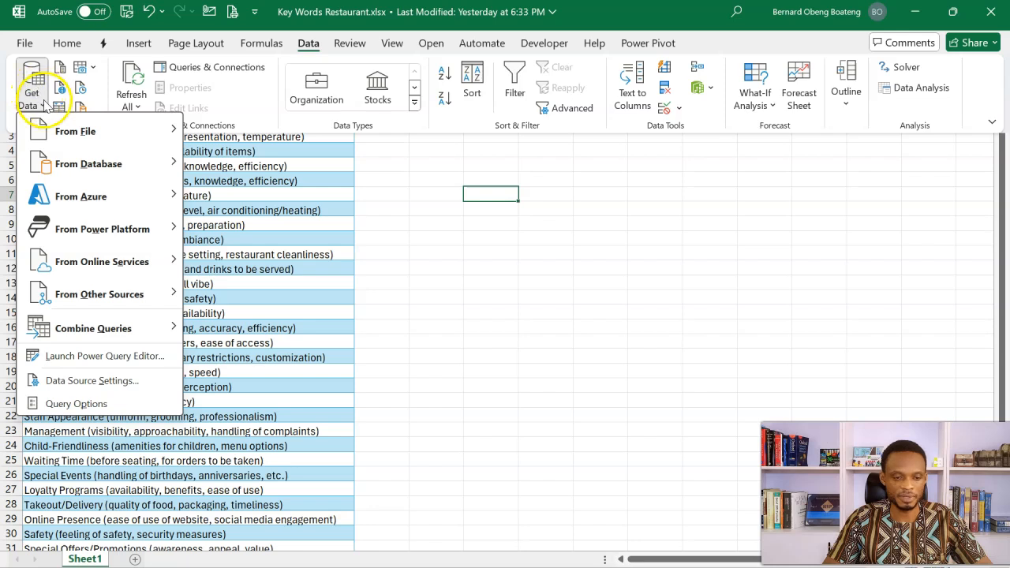
mouse_move(142, 299)
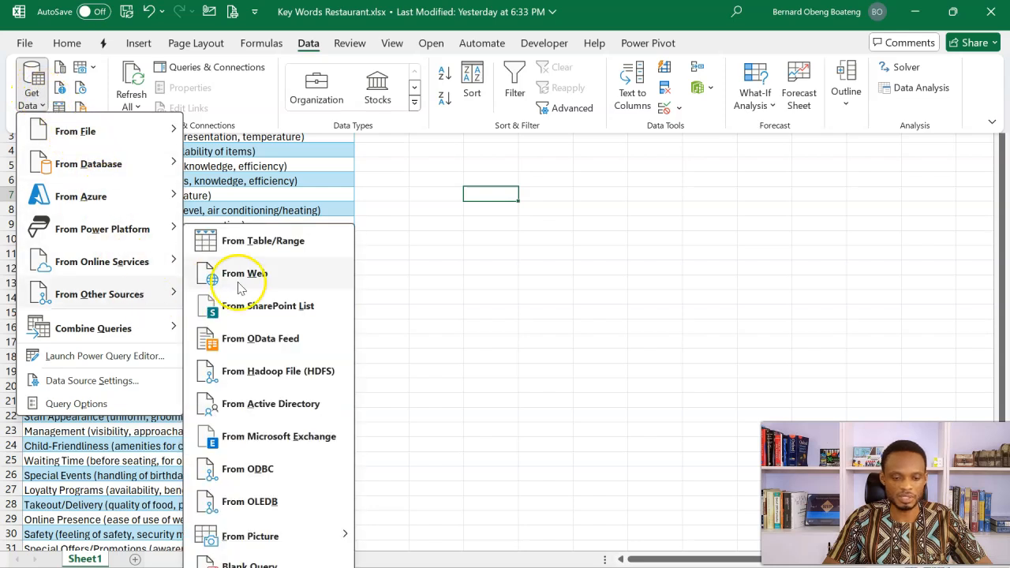
left_click(276, 284)
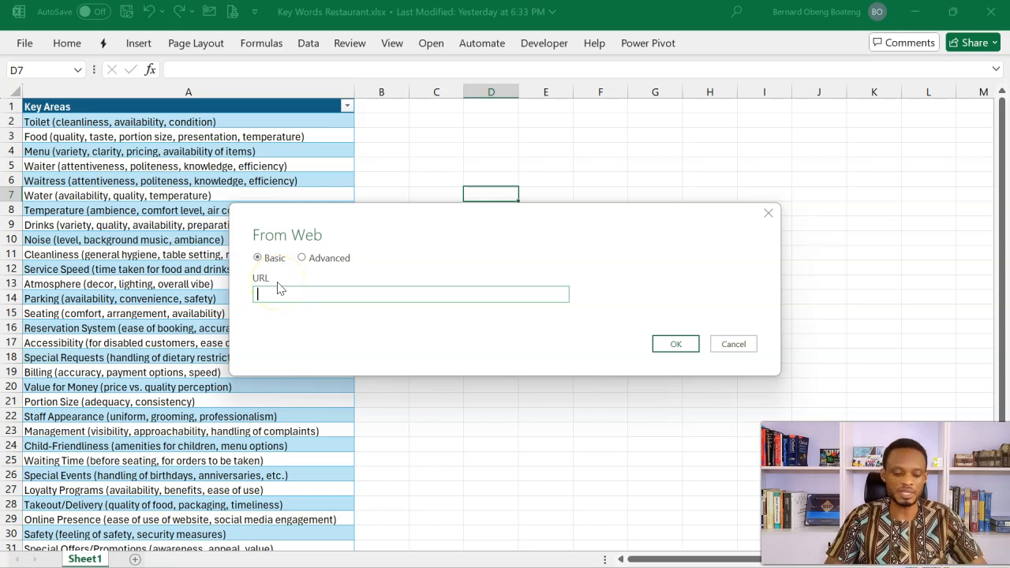
key("ctrl+v")
left_click(668, 347)
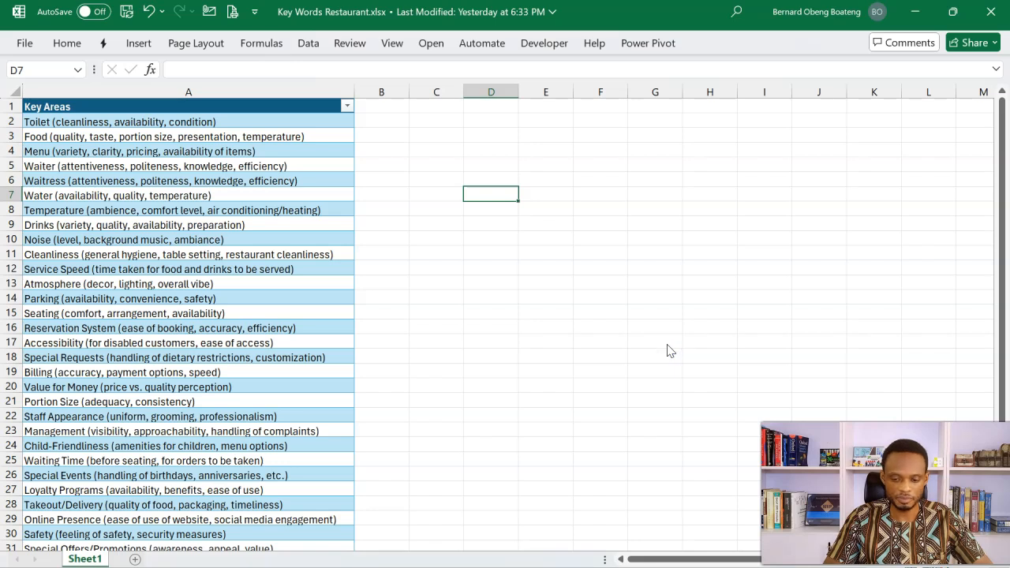
left_click(256, 170)
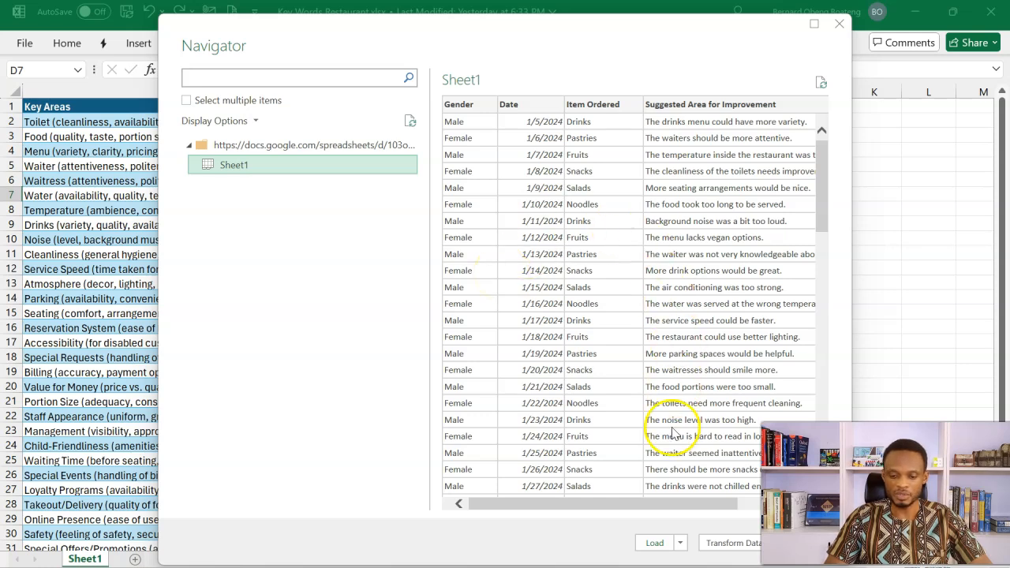
left_click(738, 544)
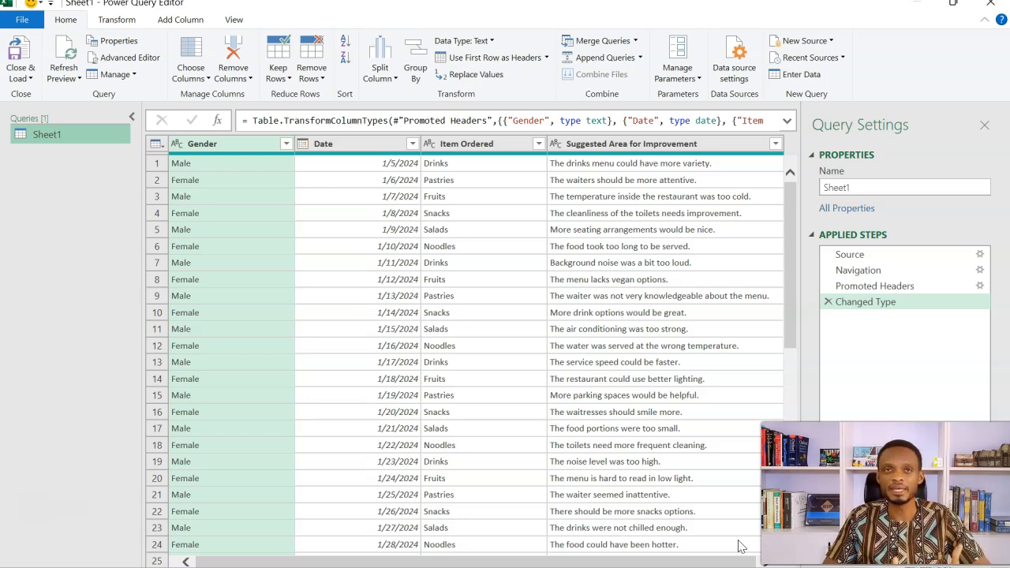
Step: Rename the imported Sheet1 query as Responses
left_click(875, 191)
key("ctrl+a")
type("Responses")
key("Return")
Step: Add a new blank query from other sources in the Power Query Editor
right_click(57, 166)
right_click(40, 163)
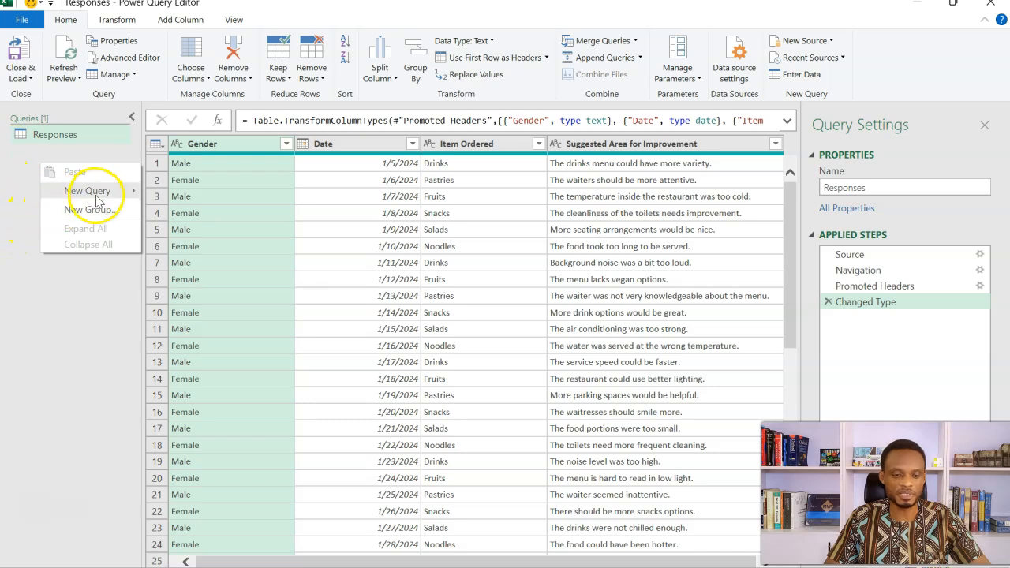
mouse_move(87, 192)
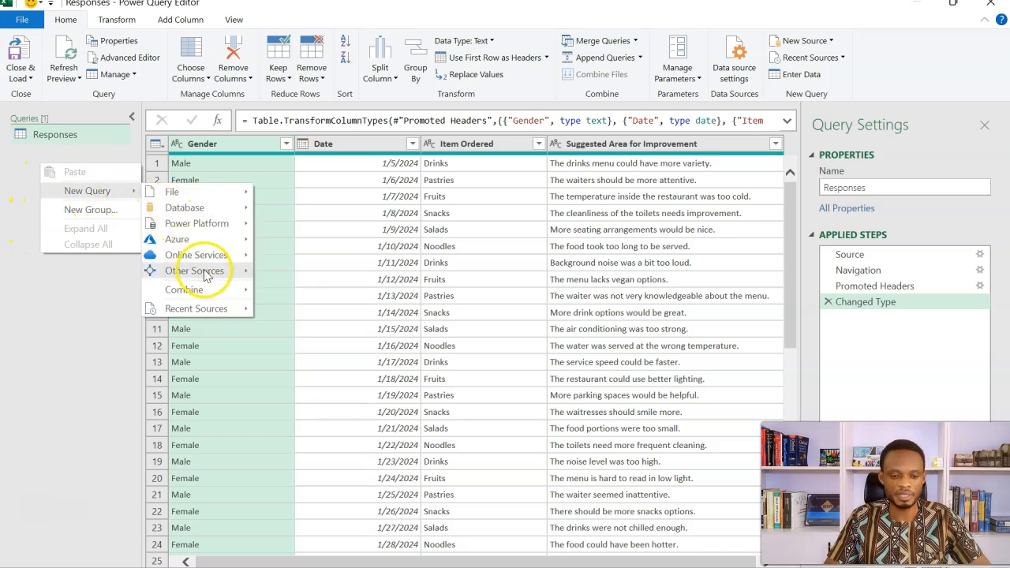
mouse_move(229, 271)
left_click(300, 398)
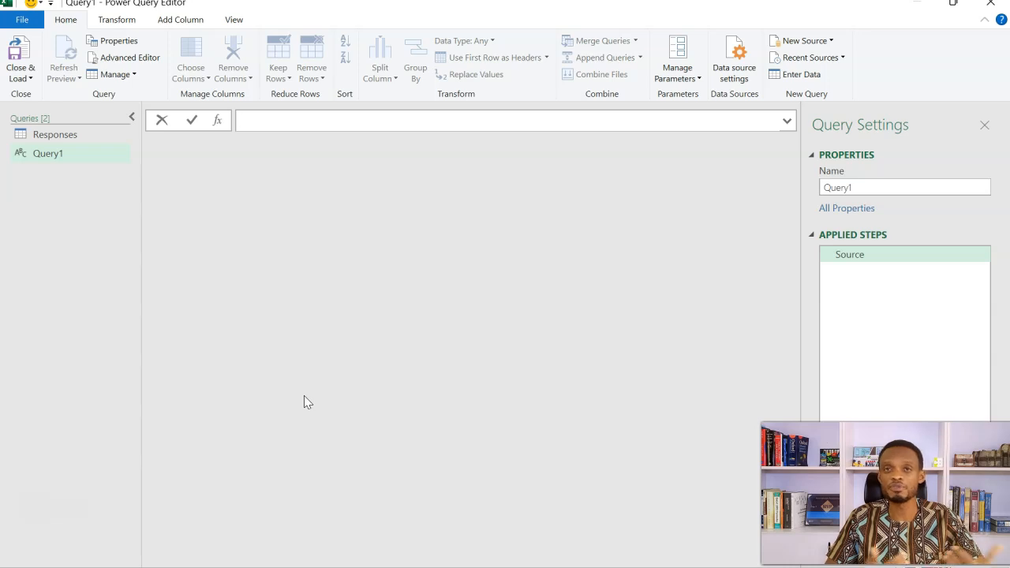
Step: Enter =Excel.CurrentWorkbook() as the blank query's source formula and drill into the keywords table
type("=Ex")
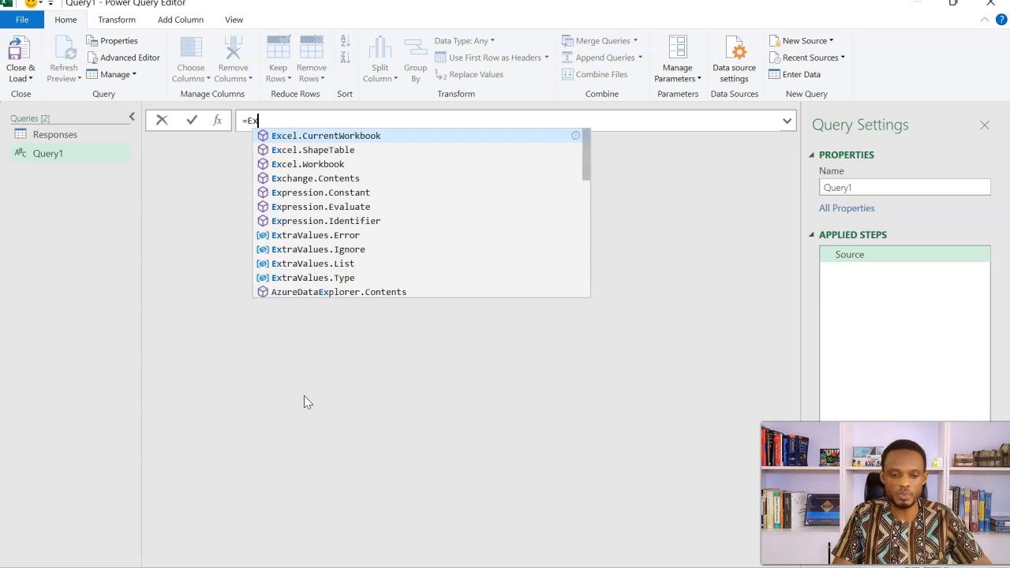
key("Tab")
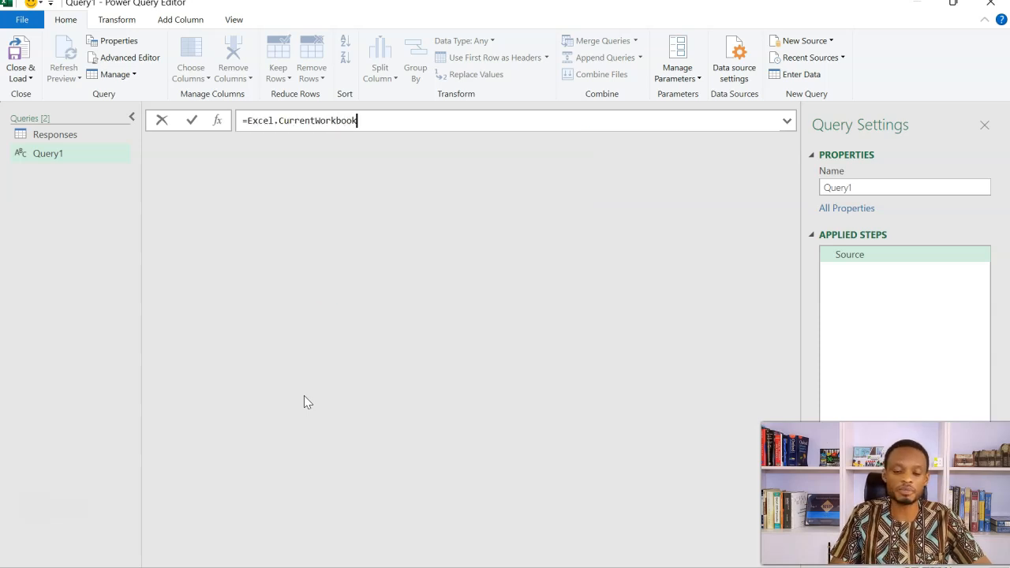
type("(")
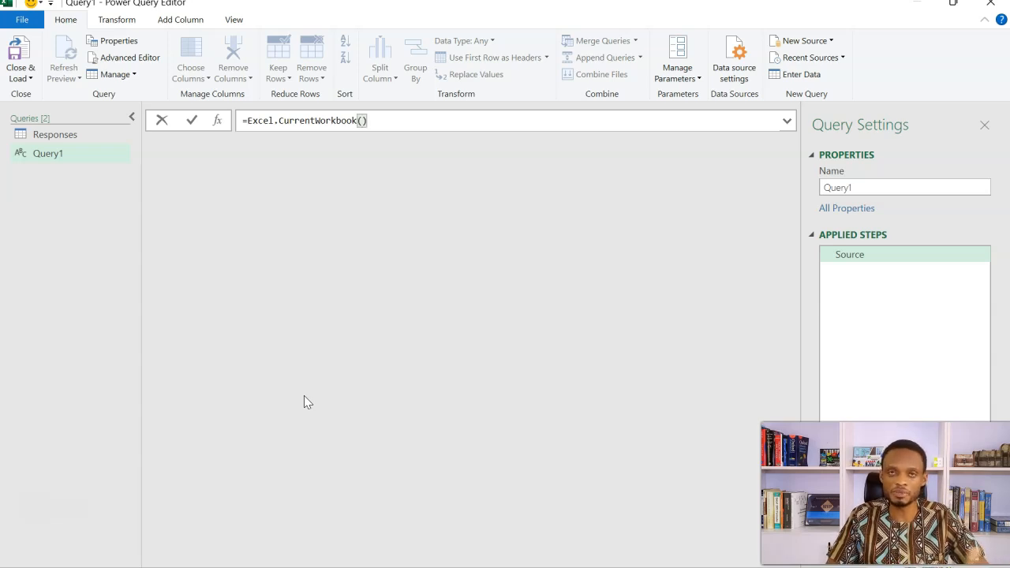
key("Return")
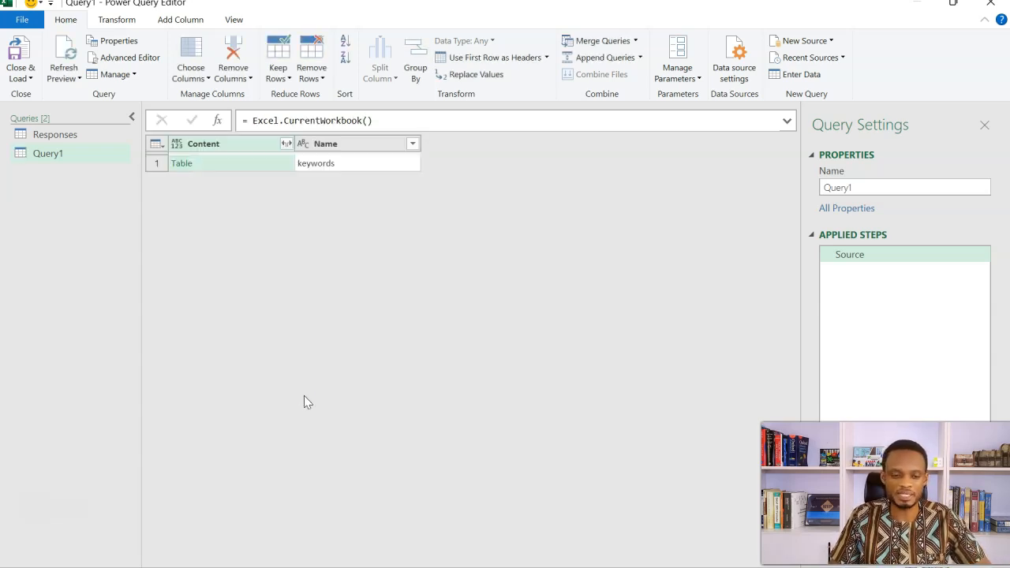
left_click(227, 163)
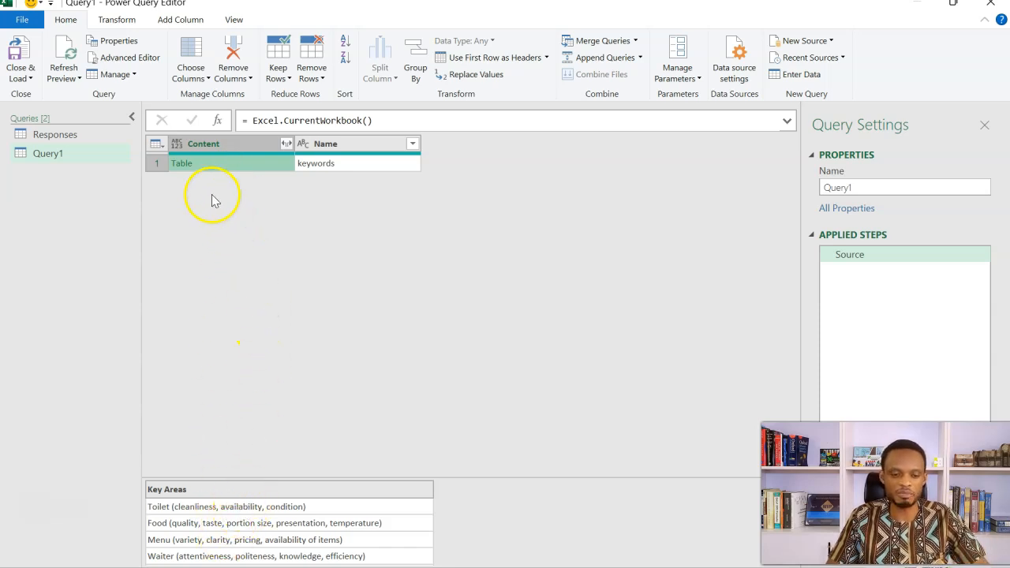
left_click(182, 169)
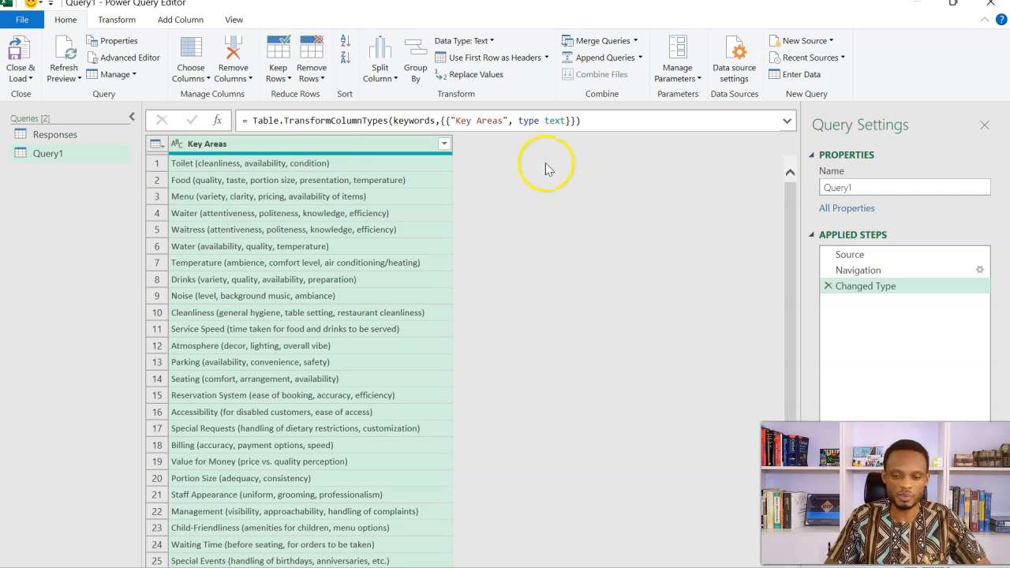
Step: Rename the key areas query as Dim_KPI
left_click(862, 189)
double_click(862, 189)
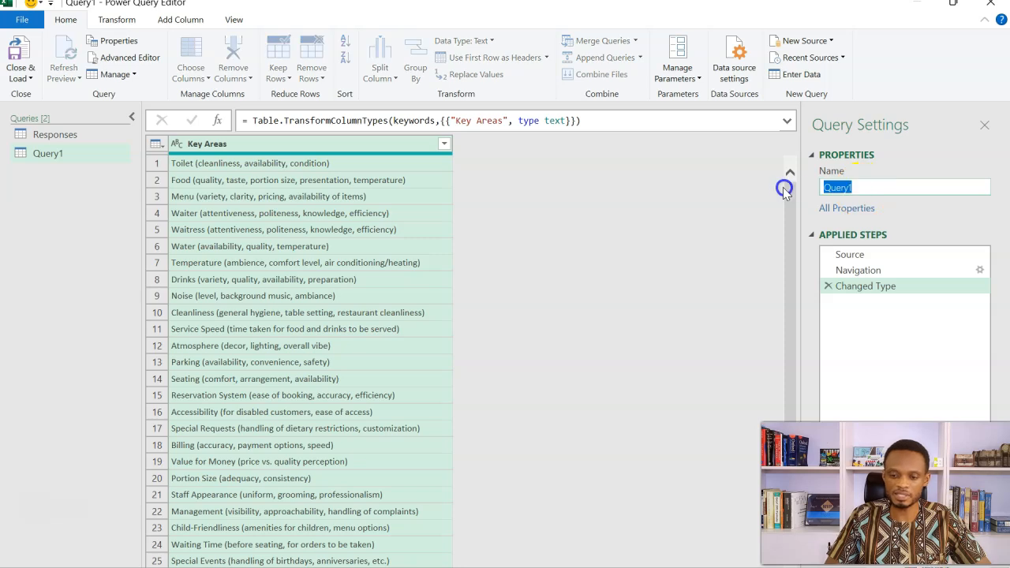
type("D")
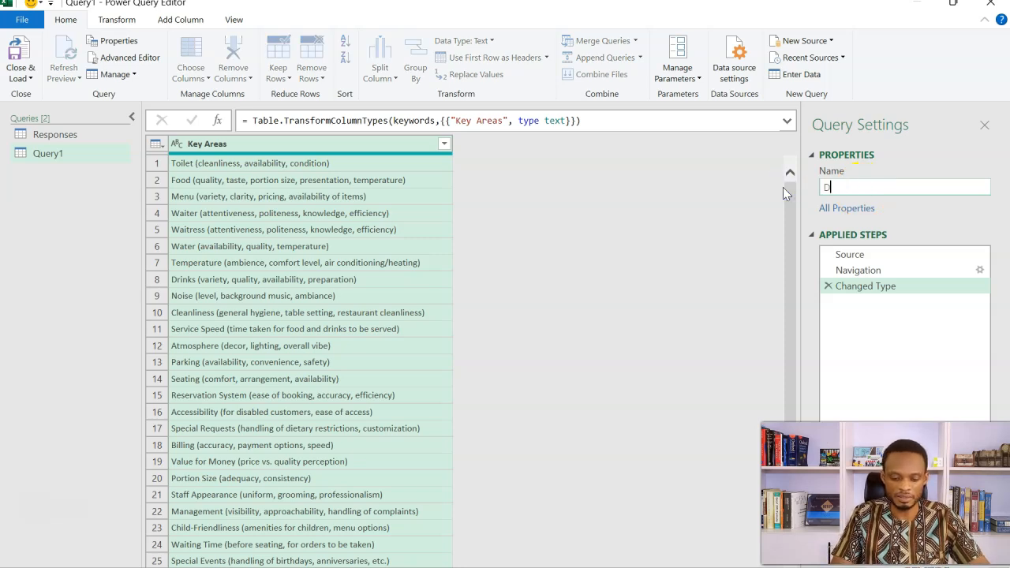
type("im_")
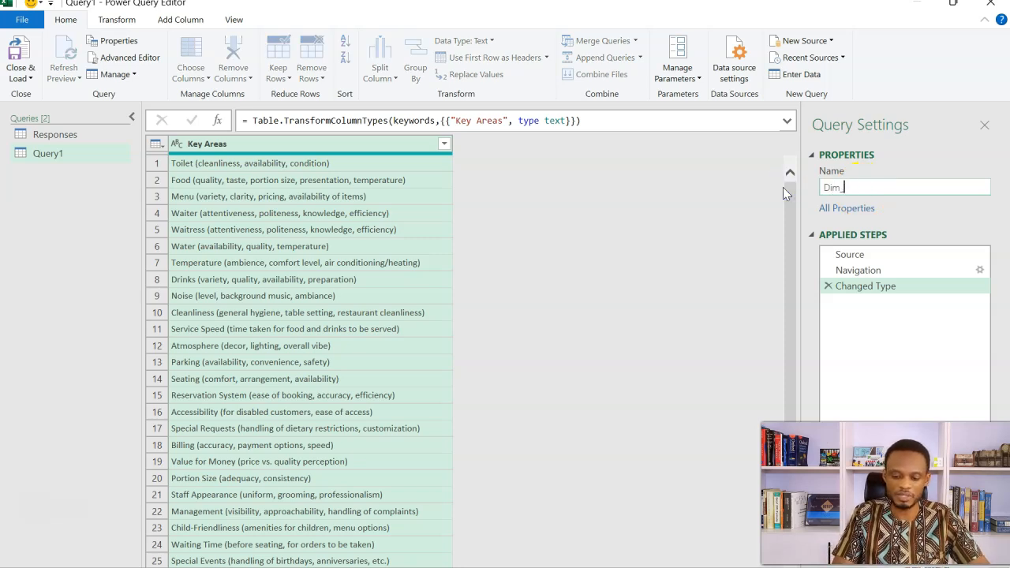
type("KPI")
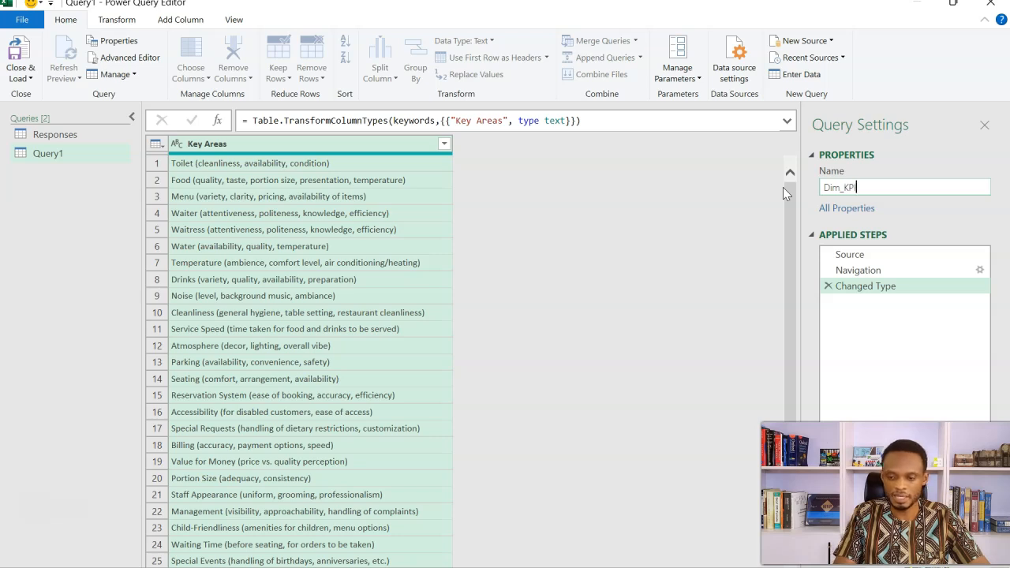
key("Return")
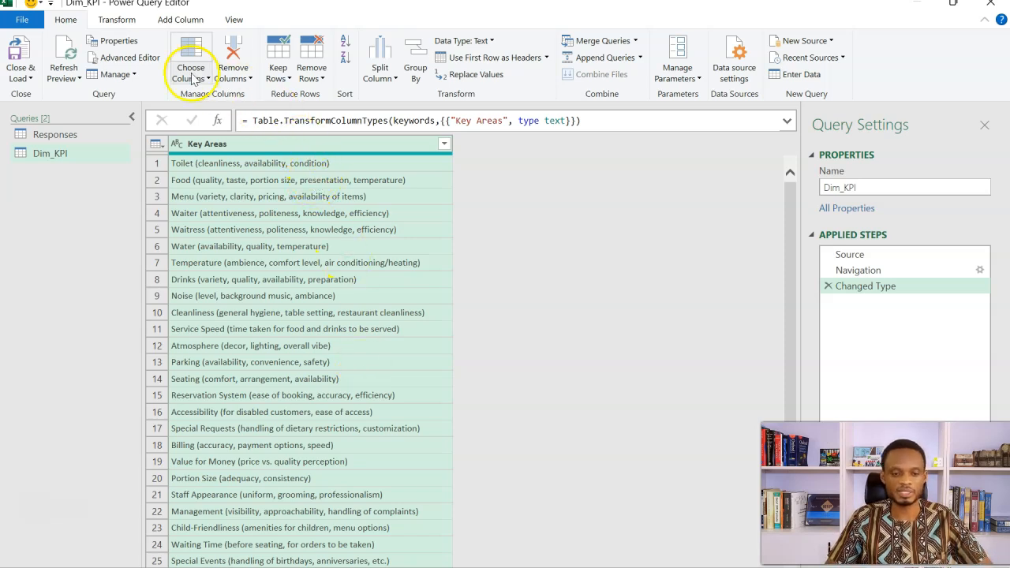
Step: Reduce the Key Areas column to the text before the delimiter " (", a space followed by an opening parenthesis
left_click(131, 20)
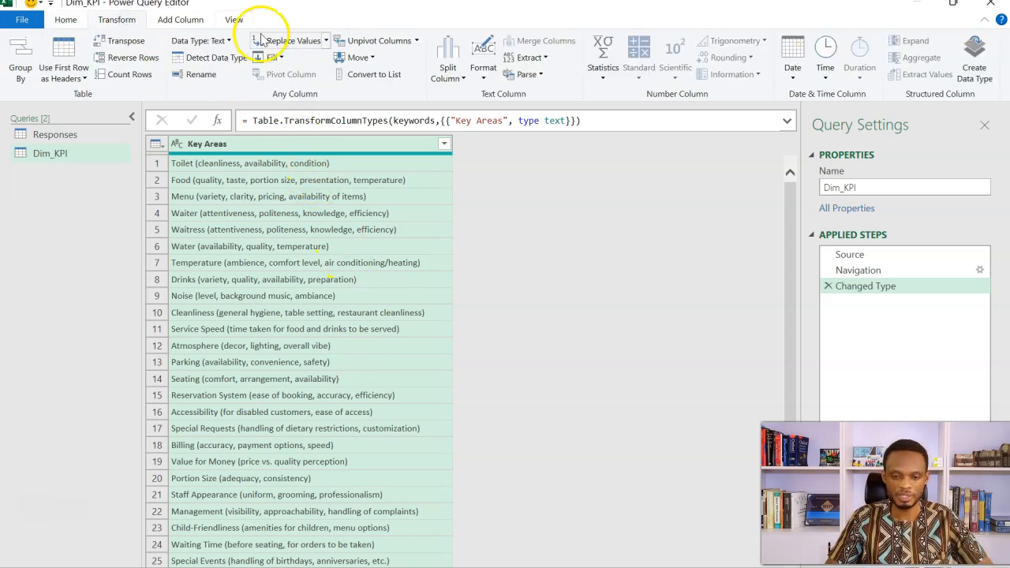
left_click(527, 57)
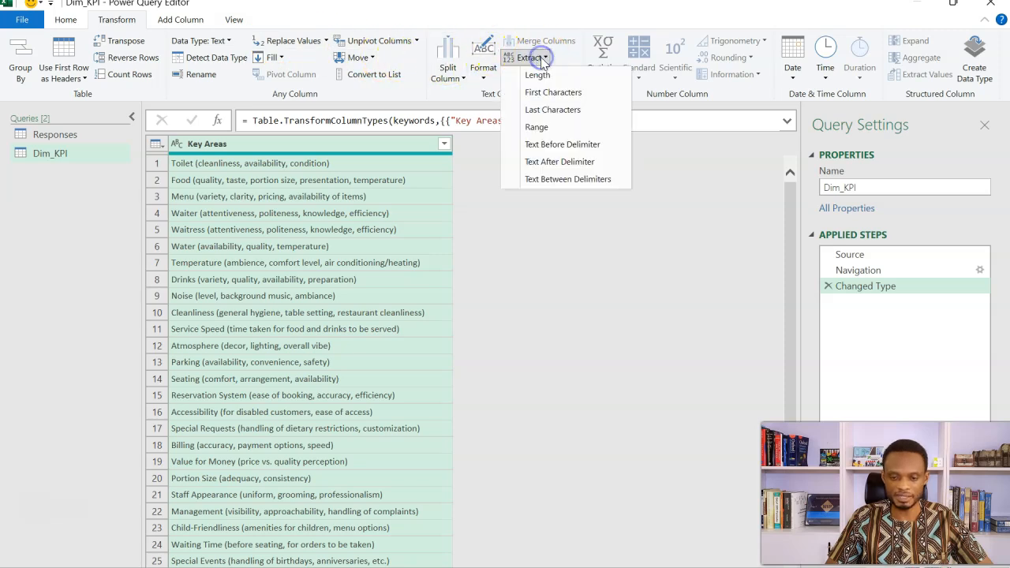
left_click(565, 148)
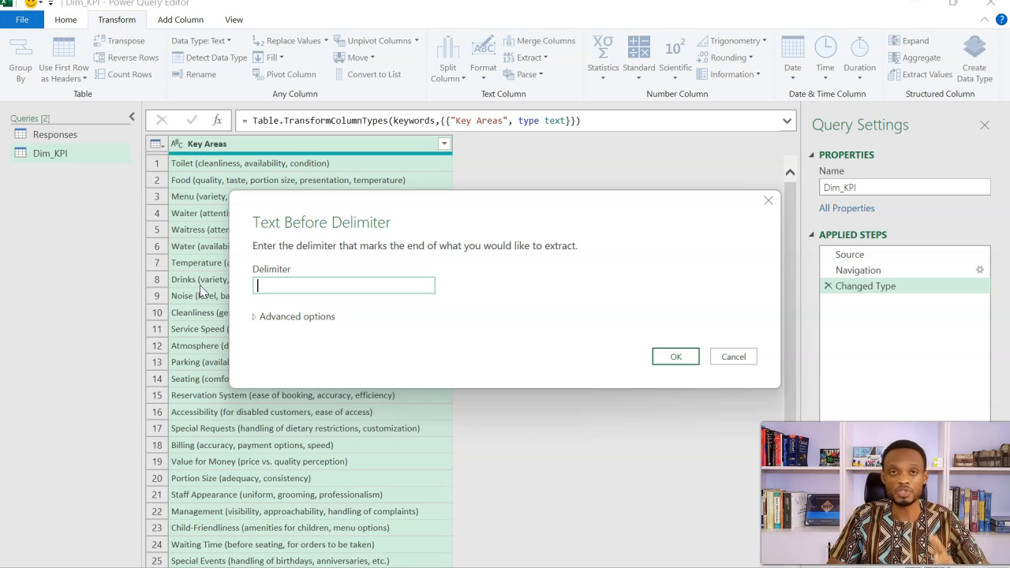
type("(")
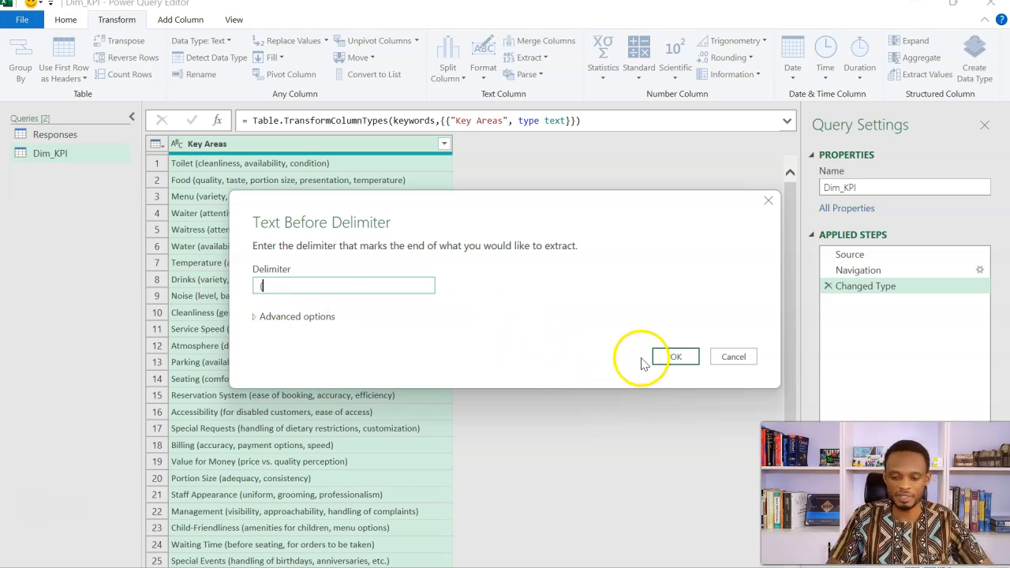
left_click(668, 356)
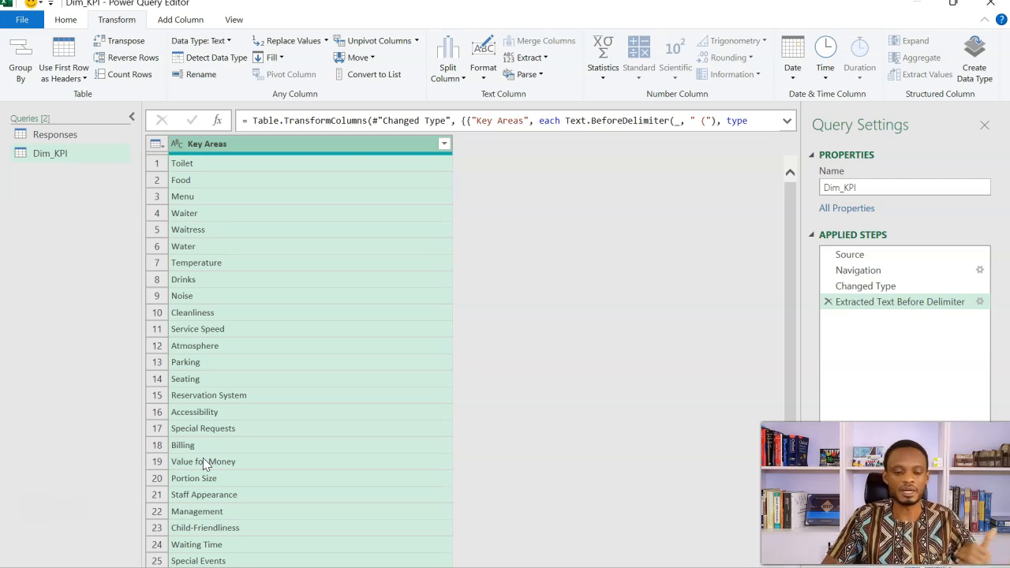
Step: Create a new query that references the Responses query
left_click(80, 132)
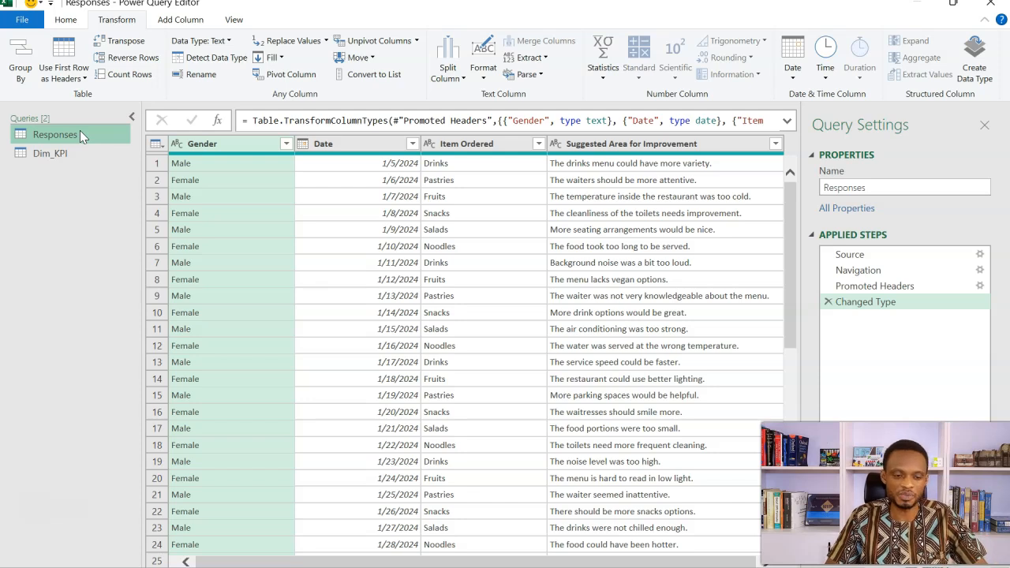
right_click(80, 130)
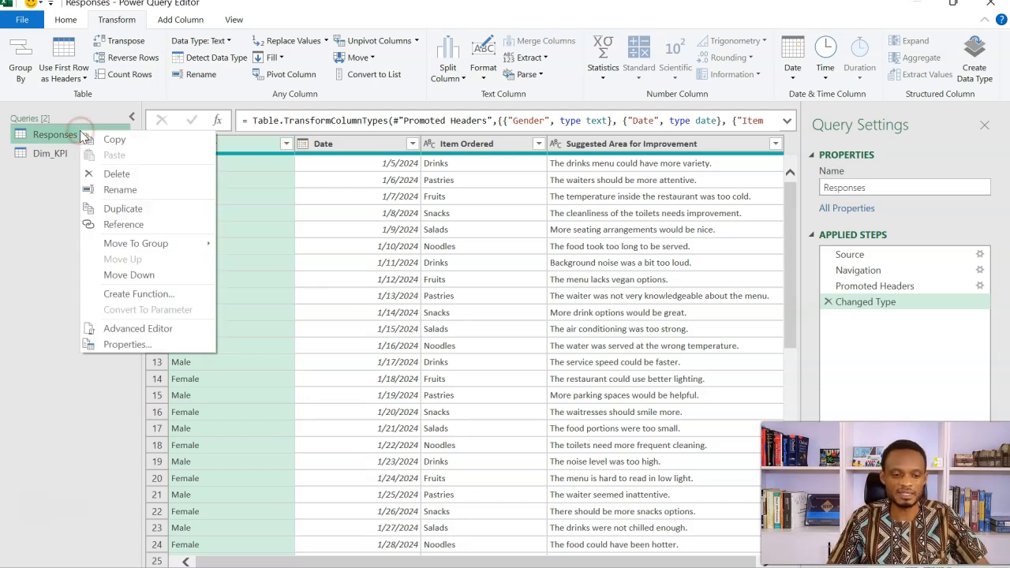
left_click(125, 228)
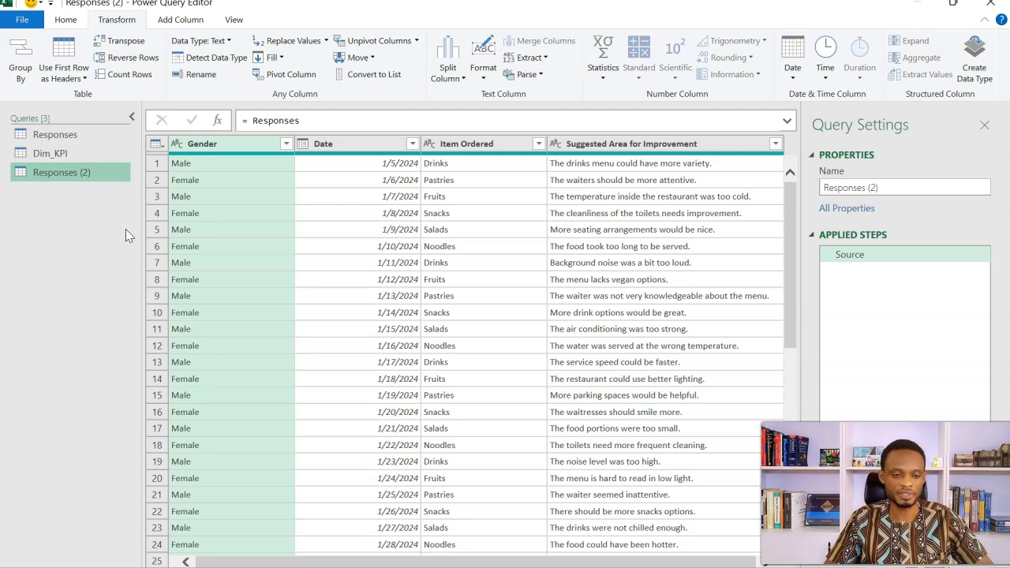
Step: Rename the referenced copy of the Responses query as Fact_Responses
left_click(884, 187)
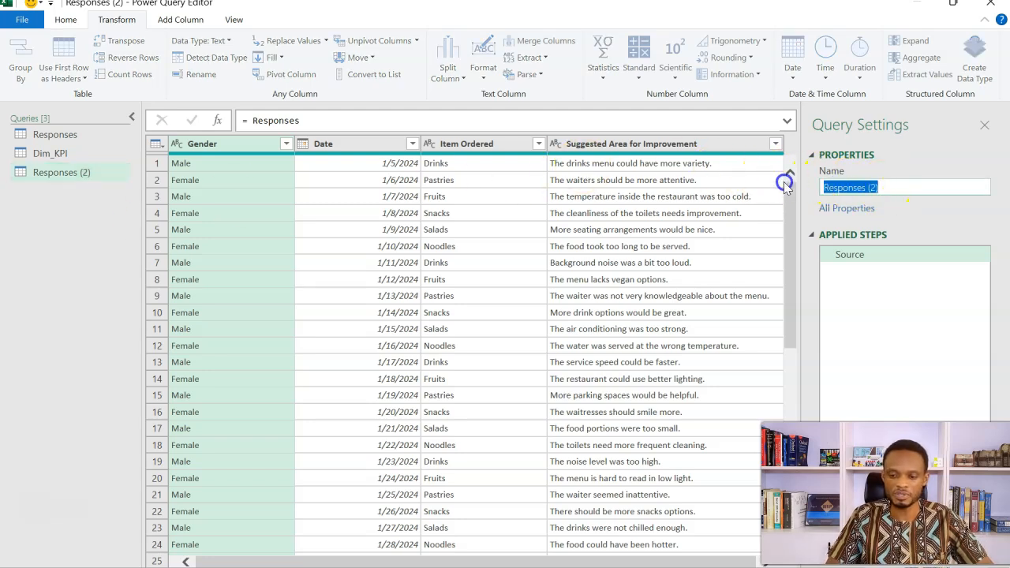
left_click(825, 187)
type("Fact_")
left_click(920, 192)
key("BackSpace")
key("BackSpace")
key("BackSpace")
key("BackSpace")
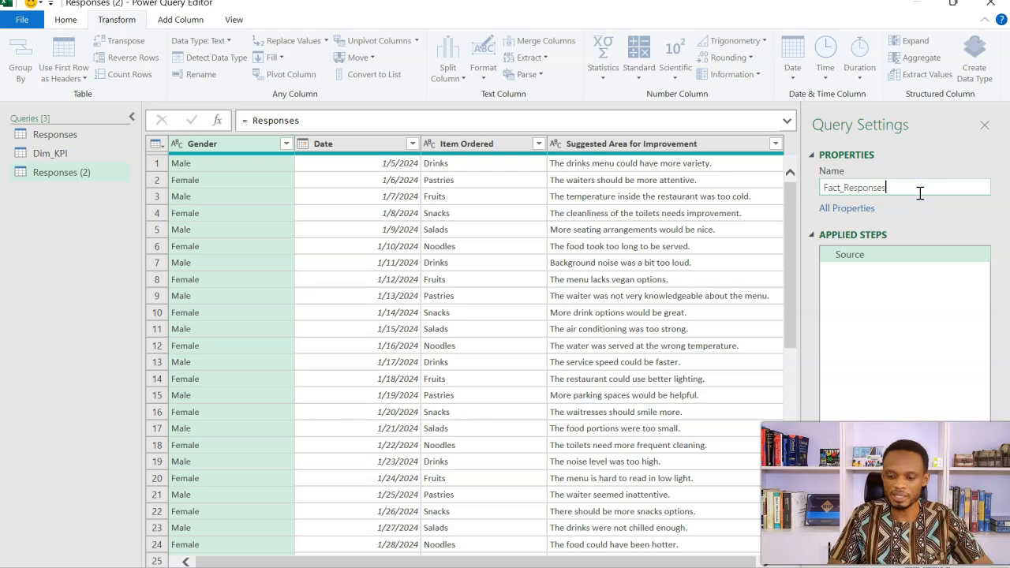
key("Return")
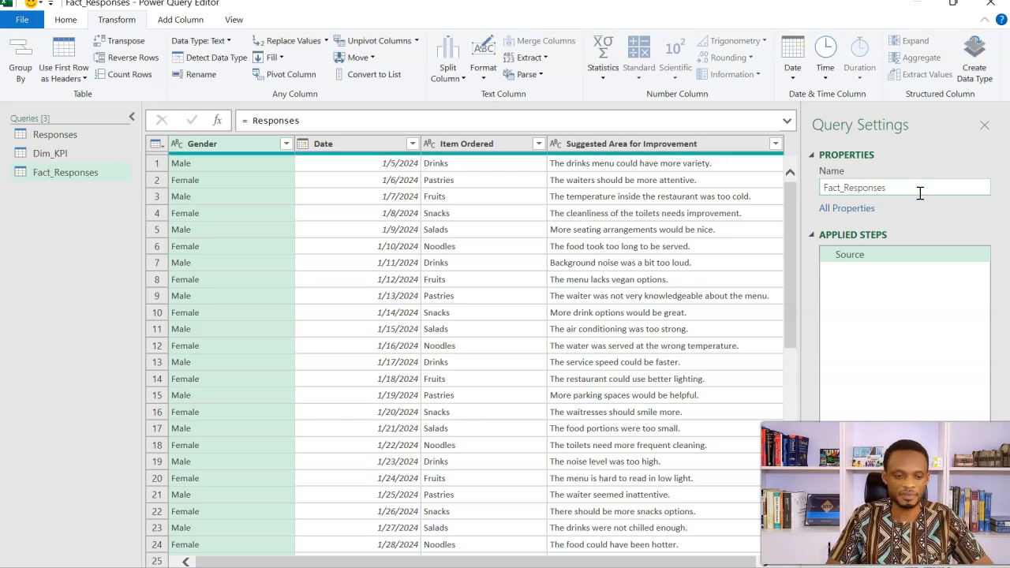
Step: Convert the Key Areas column of the Dim_KPI query to lowercase
left_click(63, 156)
left_click(65, 173)
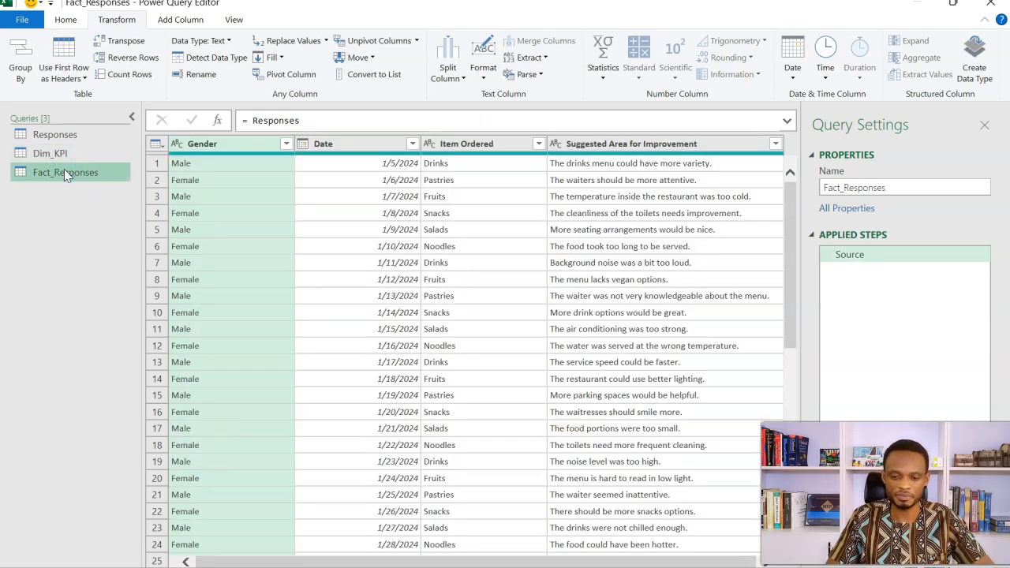
left_click(76, 154)
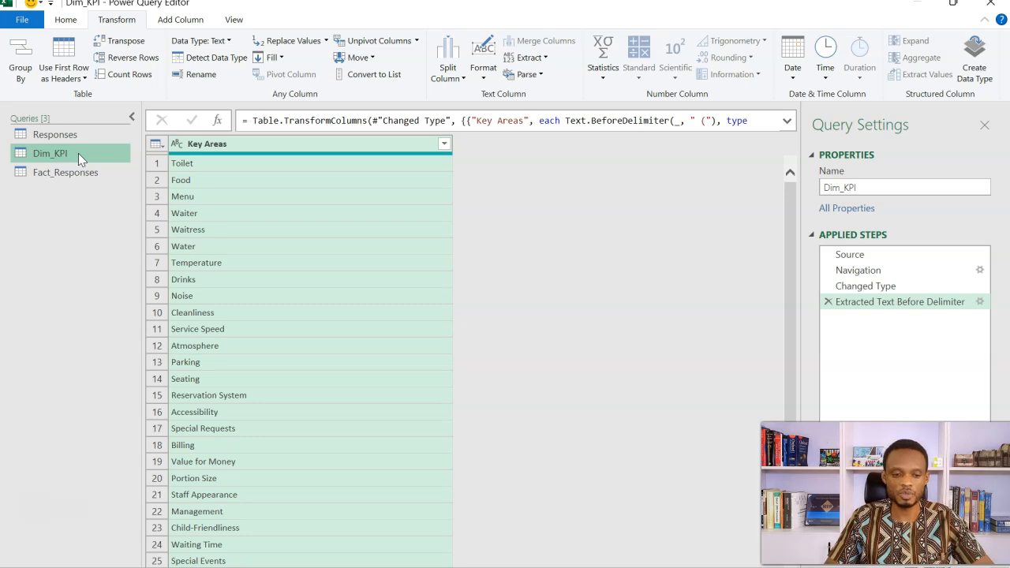
left_click(222, 146)
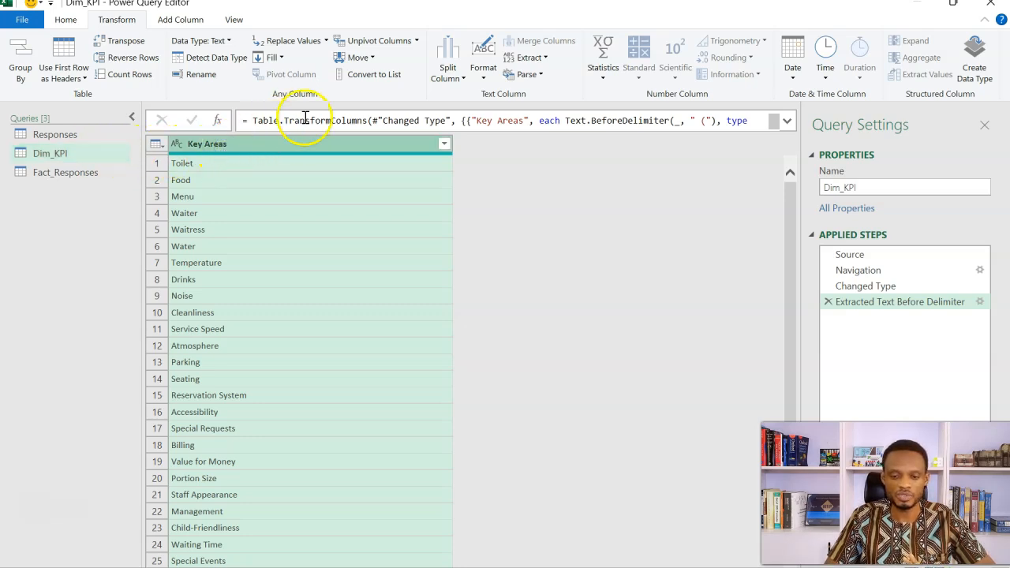
left_click(482, 73)
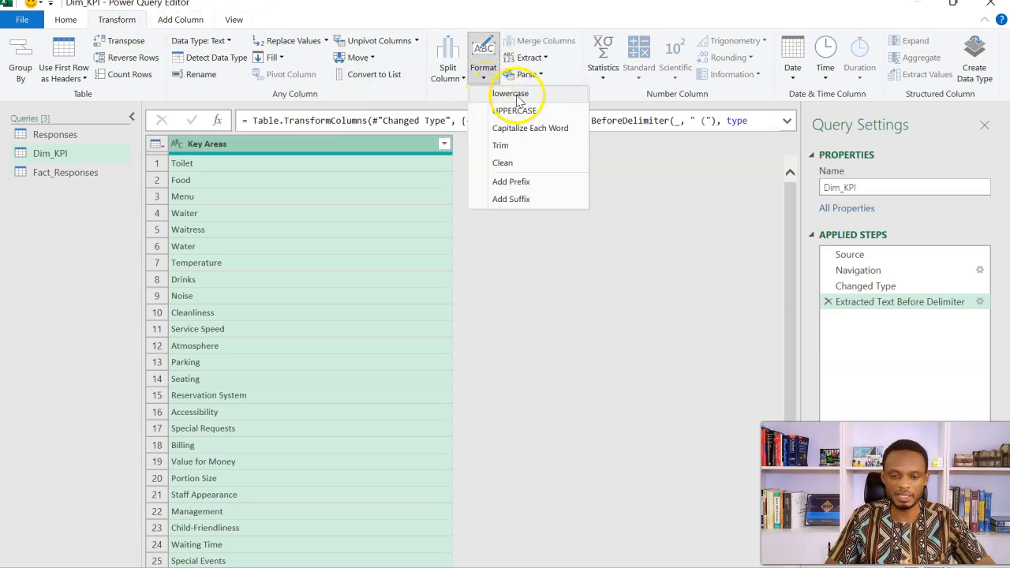
left_click(511, 94)
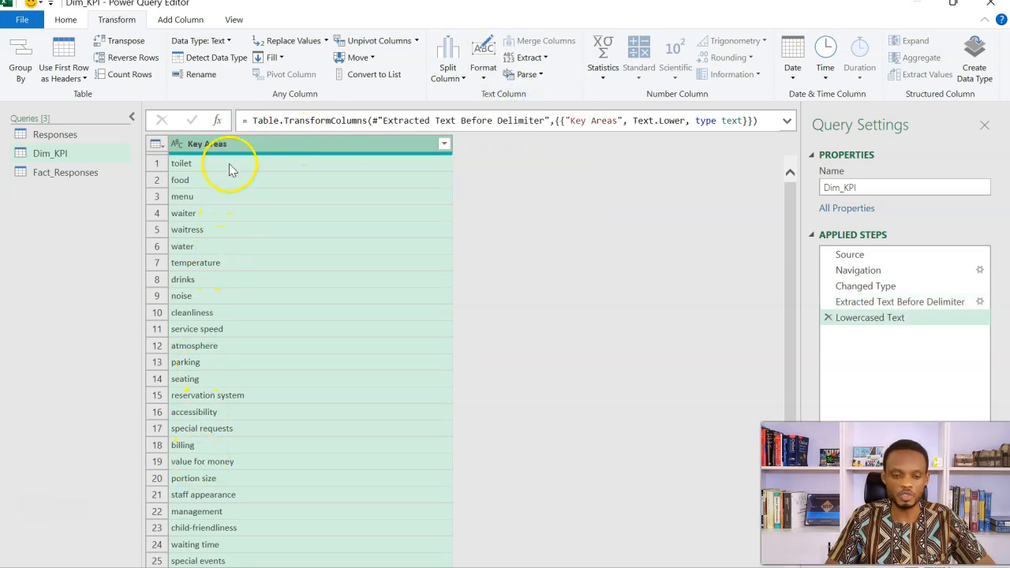
Step: Convert the Suggested Area for Improvement column of the Fact_Responses query to lowercase
left_click(98, 172)
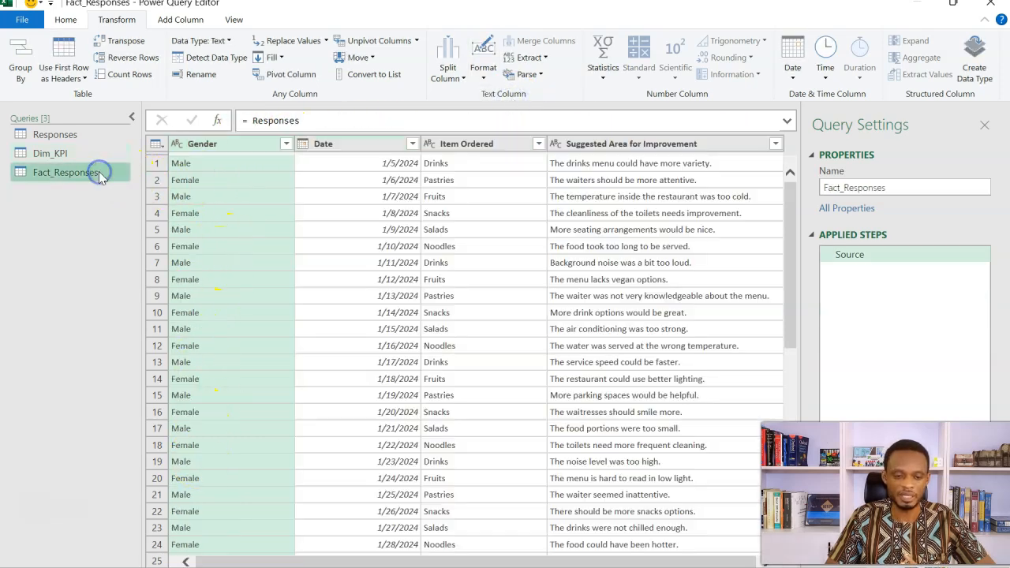
left_click(603, 147)
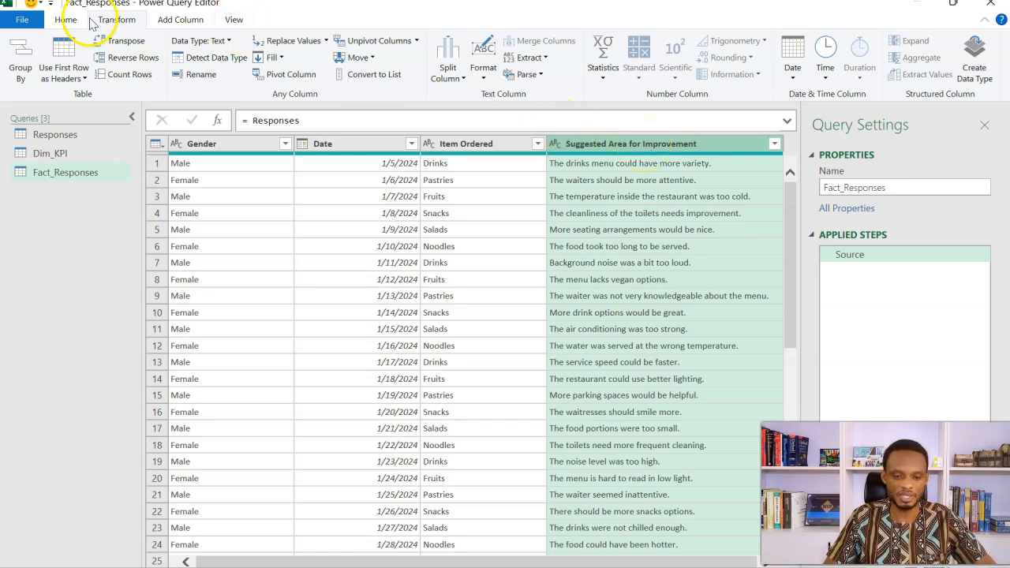
left_click(483, 71)
left_click(497, 93)
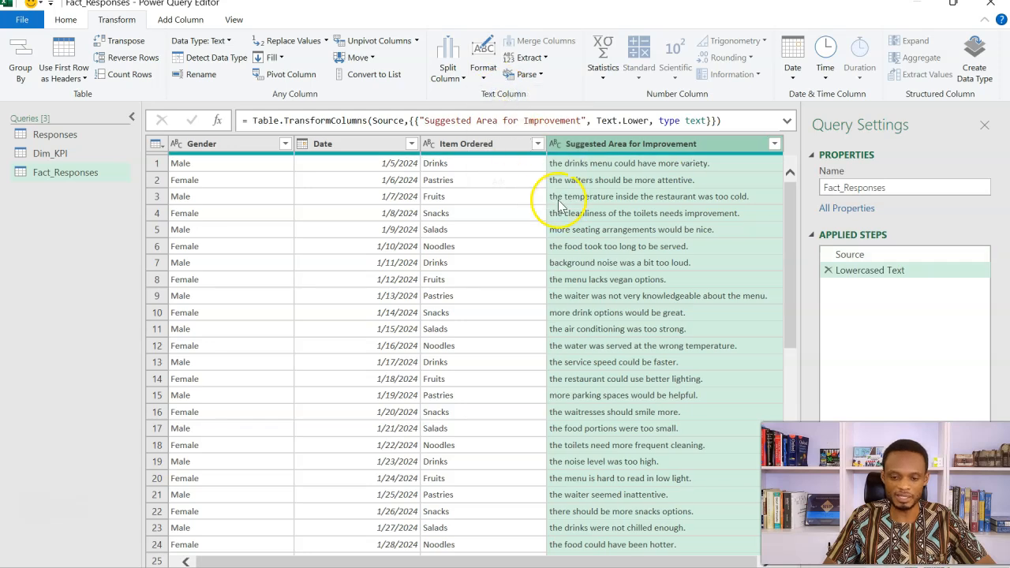
Step: Add a custom column named Custom to Fact_Responses with the formula = Dim_KPI
left_click(87, 174)
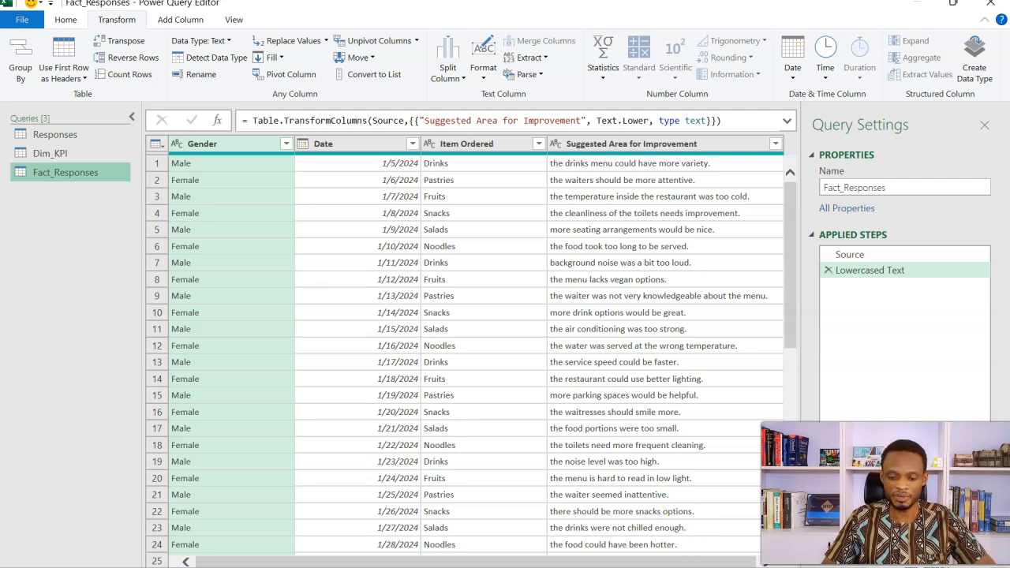
left_click_drag(737, 562, 775, 562)
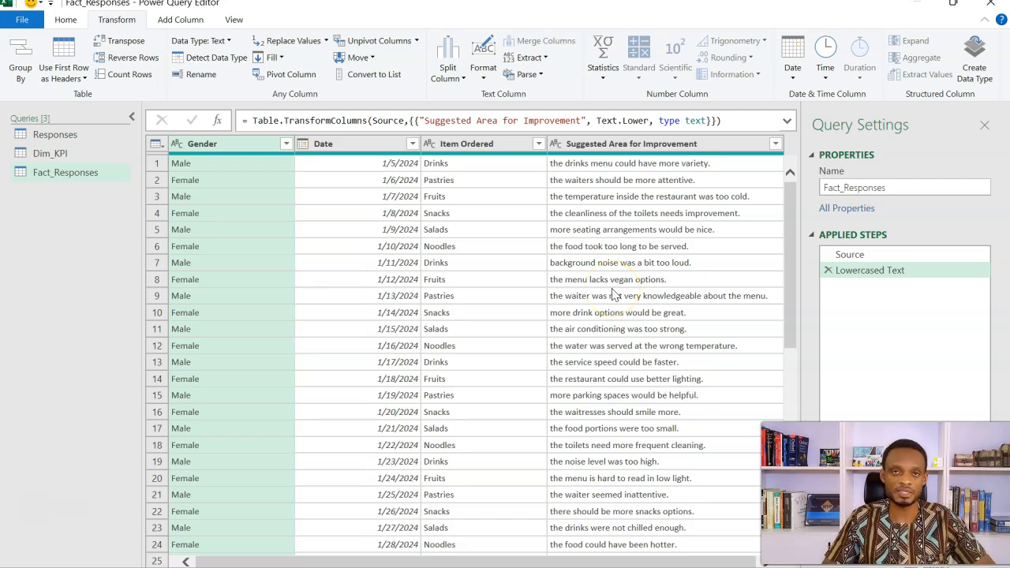
left_click(197, 24)
left_click(84, 63)
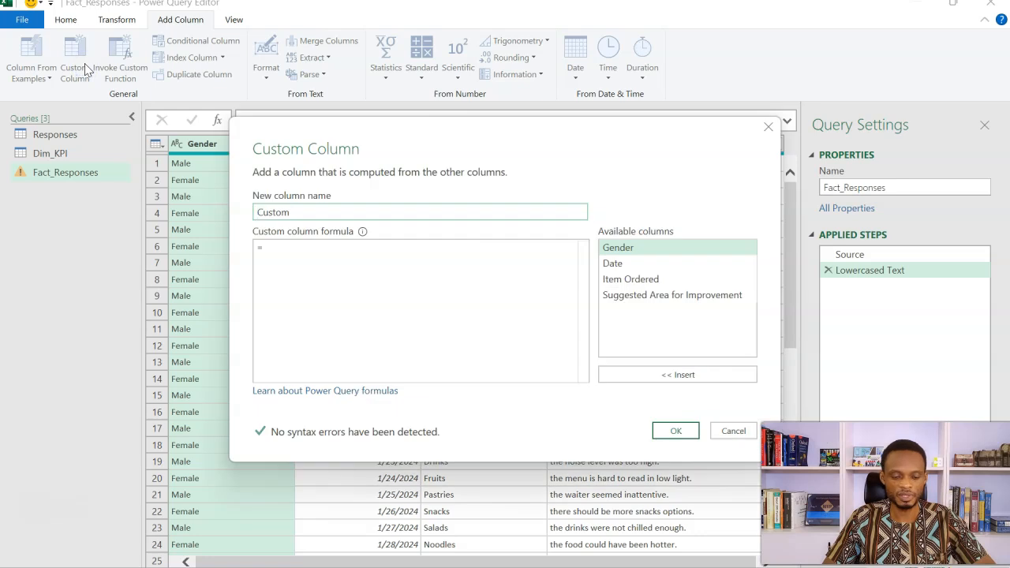
left_click(284, 248)
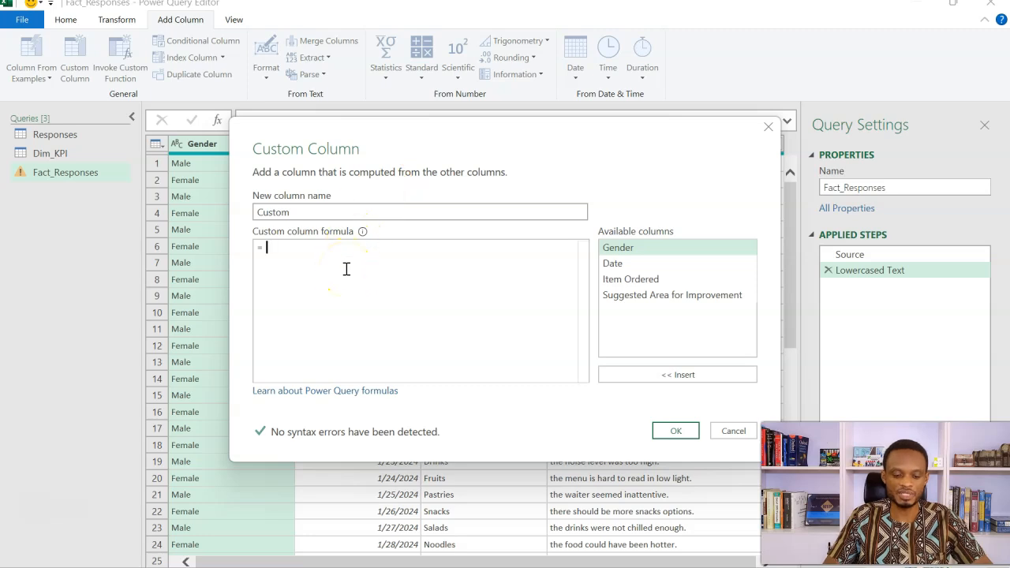
type("dim")
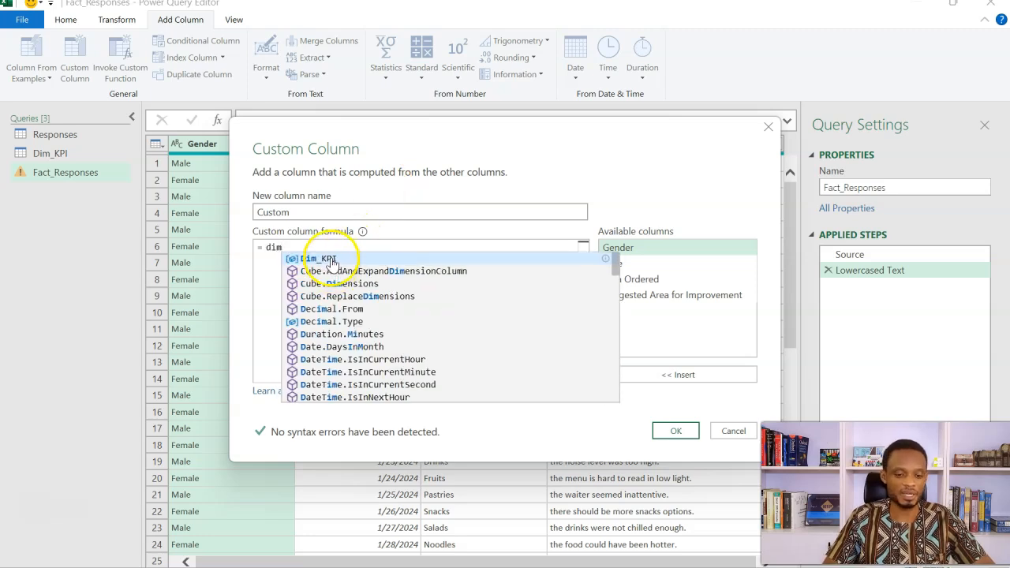
left_click(332, 261)
mouse_move(284, 246)
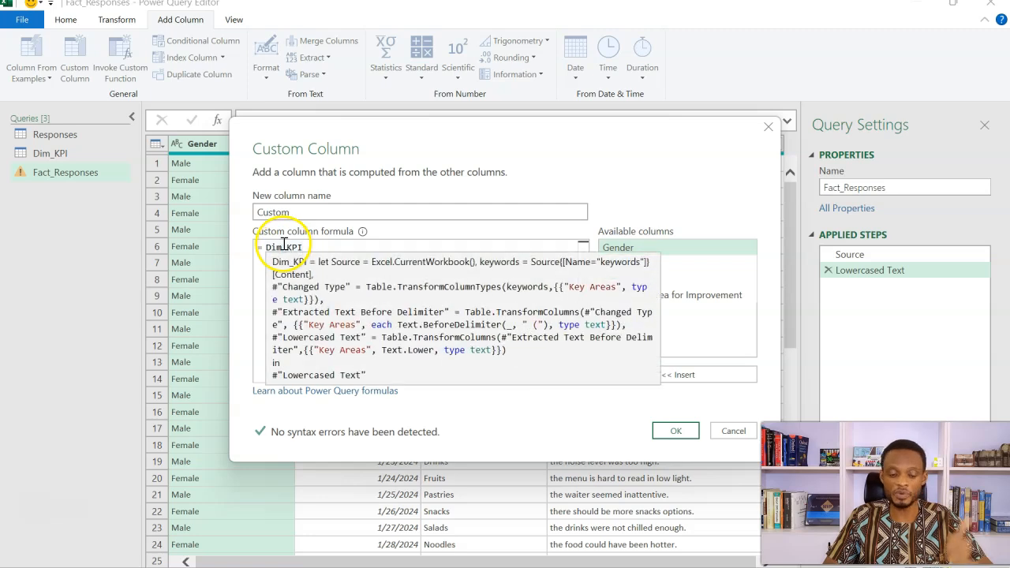
left_click(667, 432)
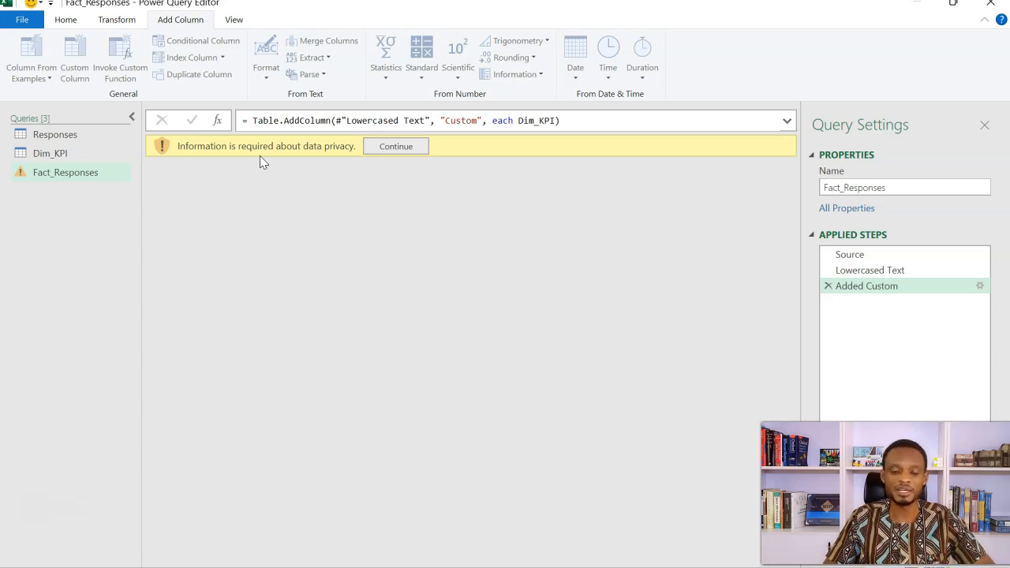
Step: Set the file to ignore Privacy Levels checks and save that privacy setting
left_click(382, 149)
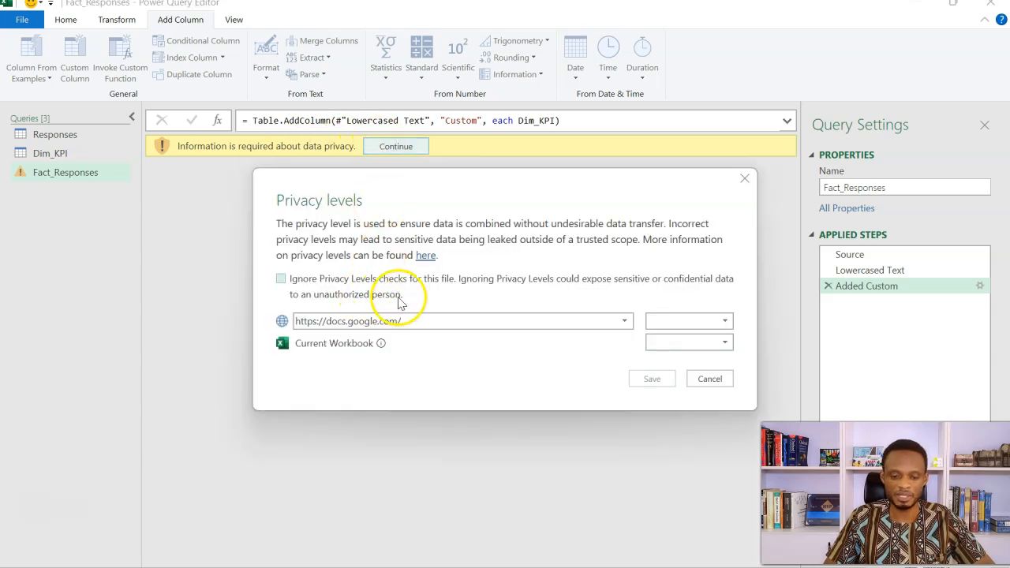
left_click(354, 281)
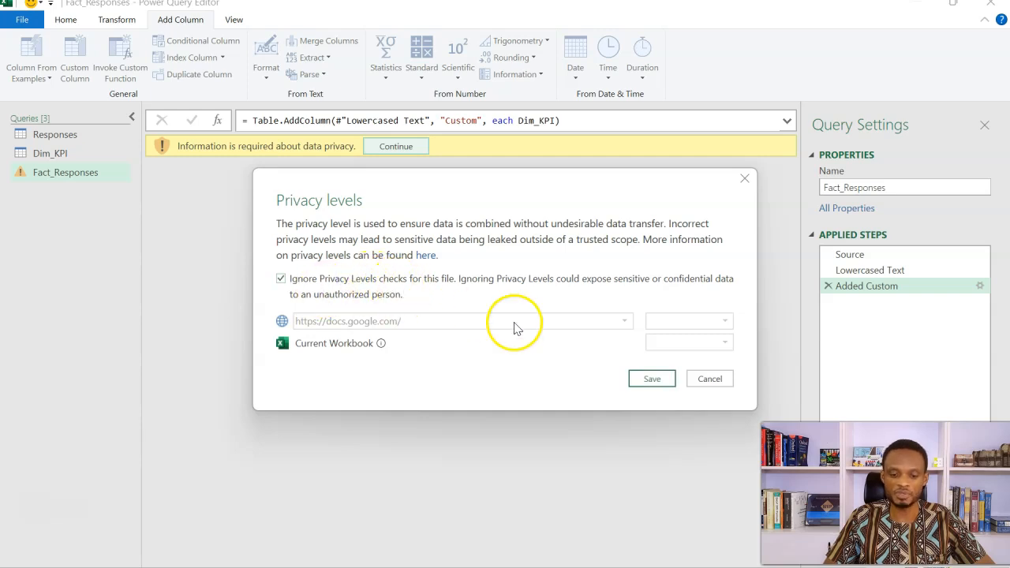
left_click(638, 379)
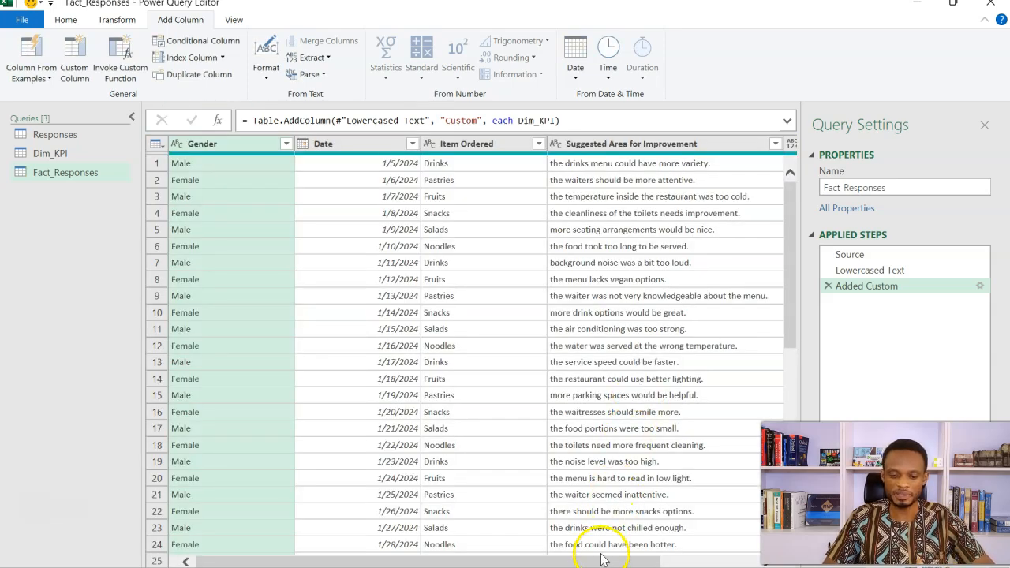
Step: Preview a nested table in the Custom column, and expand the column to Key Areas without the original column name as prefix
left_click_drag(602, 562, 706, 555)
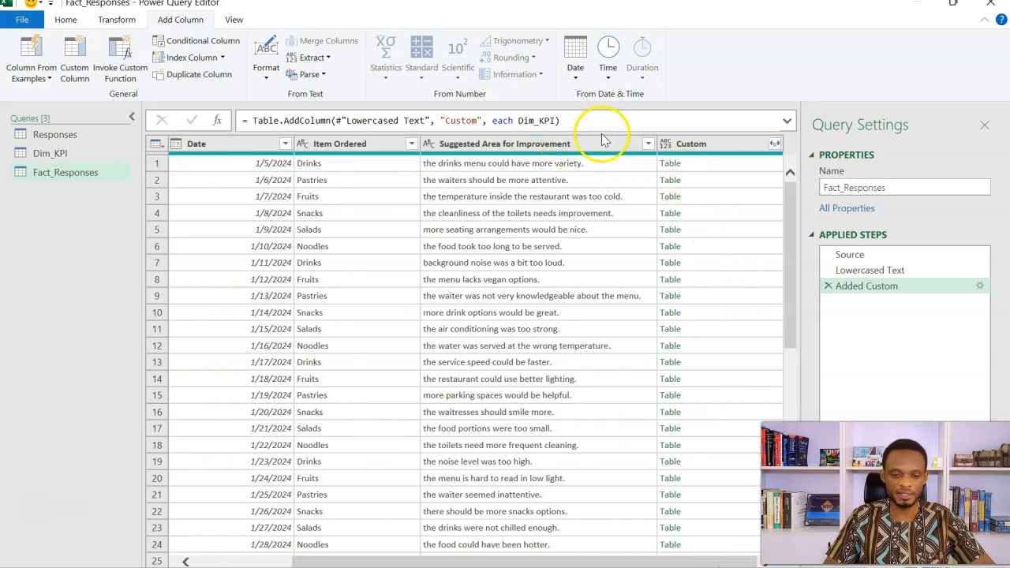
left_click(695, 148)
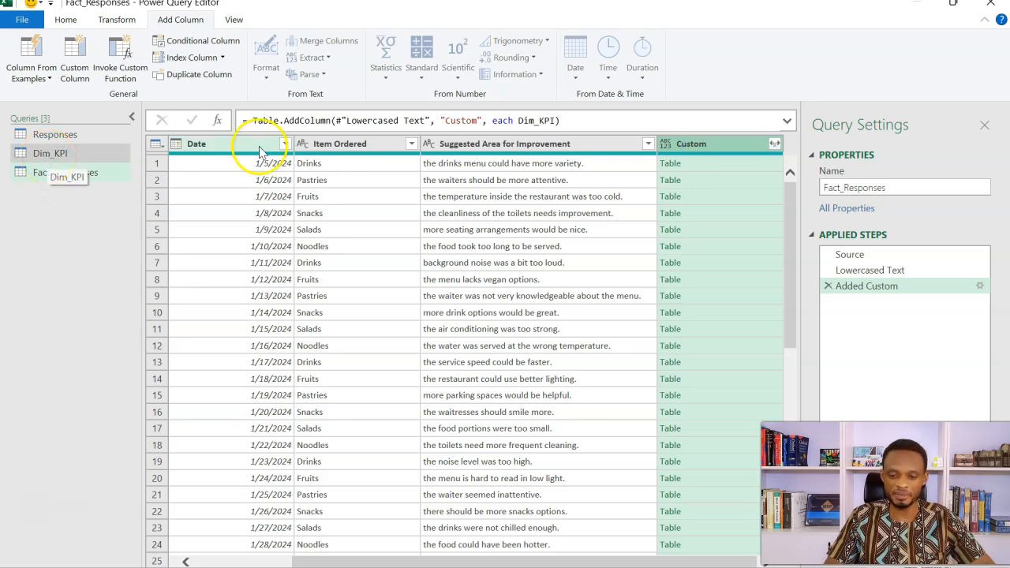
left_click(713, 164)
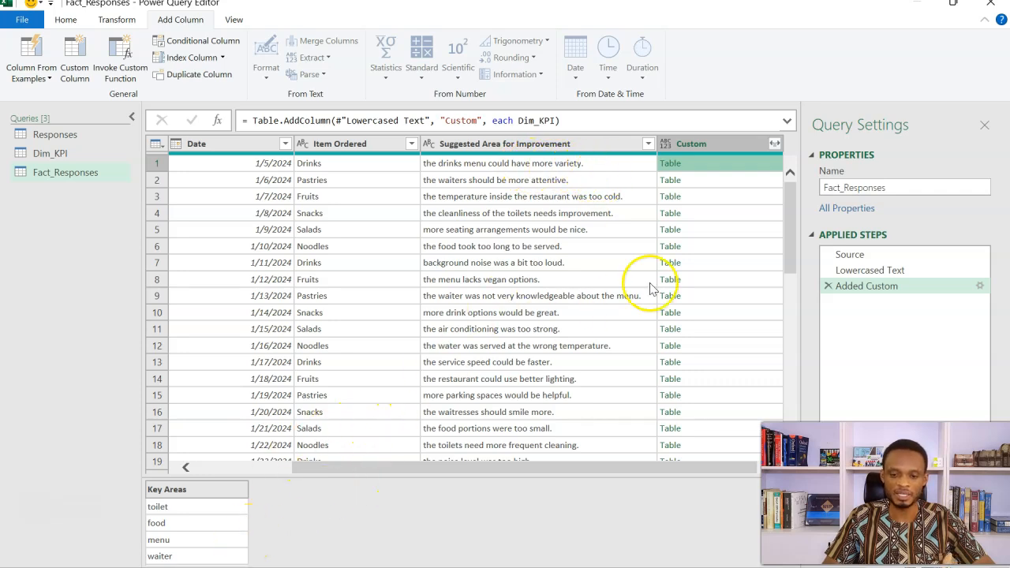
left_click(775, 144)
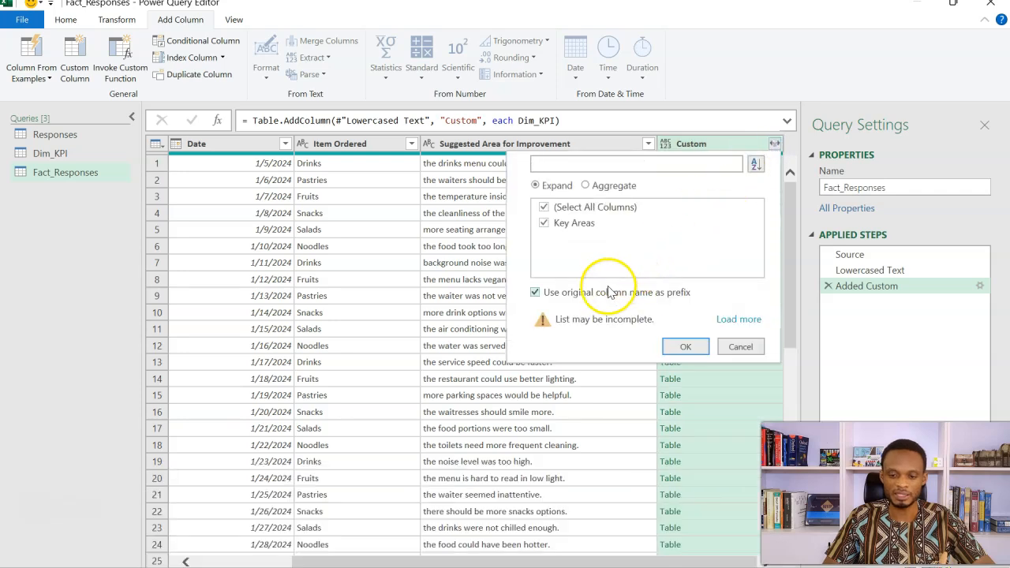
left_click(578, 298)
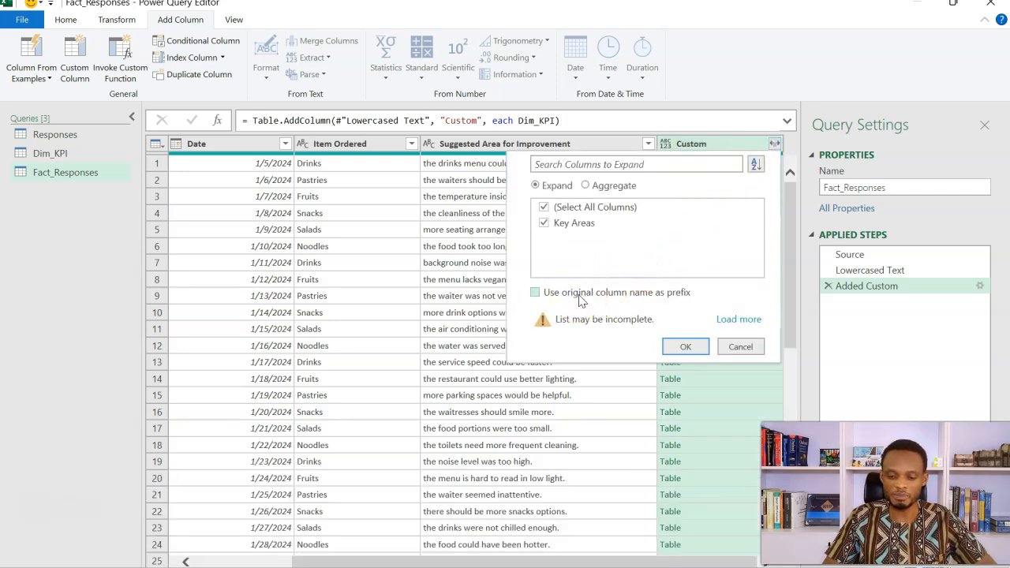
left_click(679, 347)
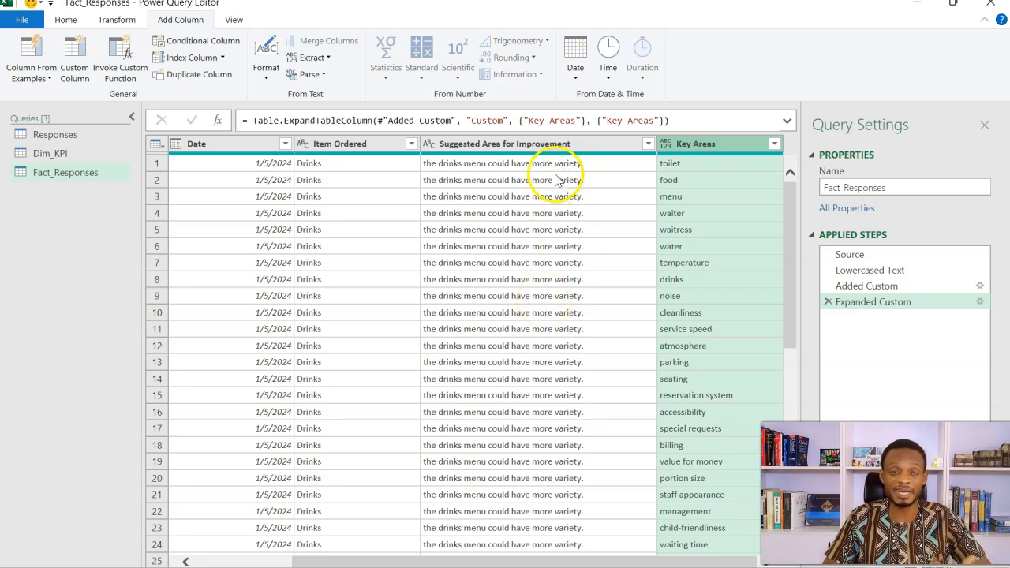
Step: Set the data type of the expanded Key Areas column in Fact_Responses to Text
scroll(565, 263, "down", 3)
scroll(567, 266, "up", 3)
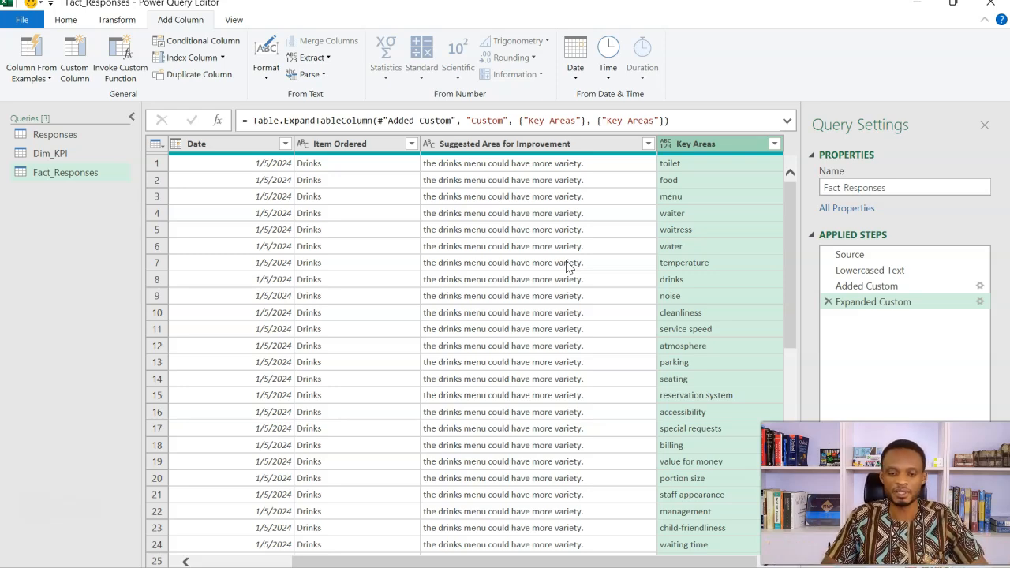
left_click(666, 145)
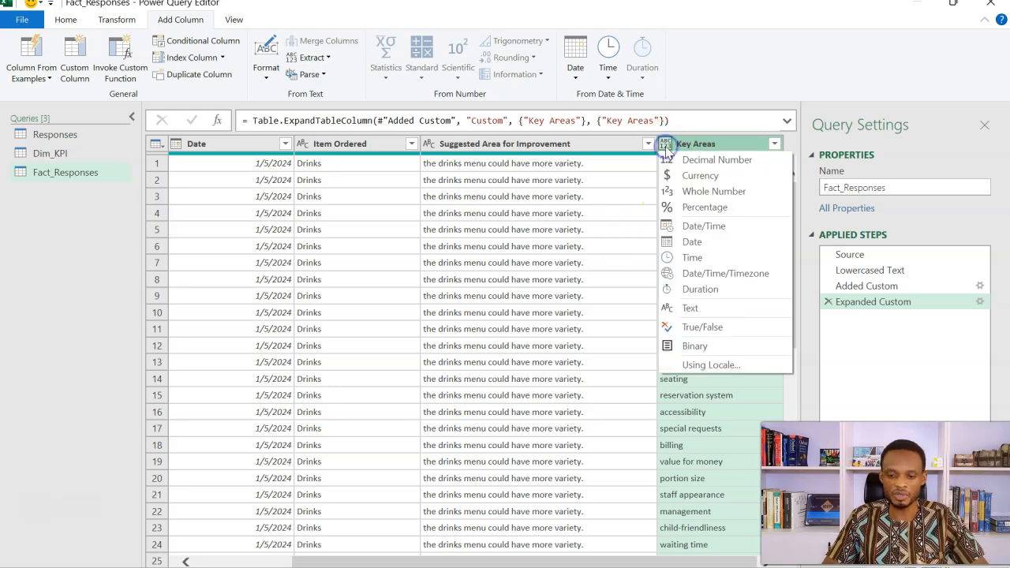
left_click(696, 308)
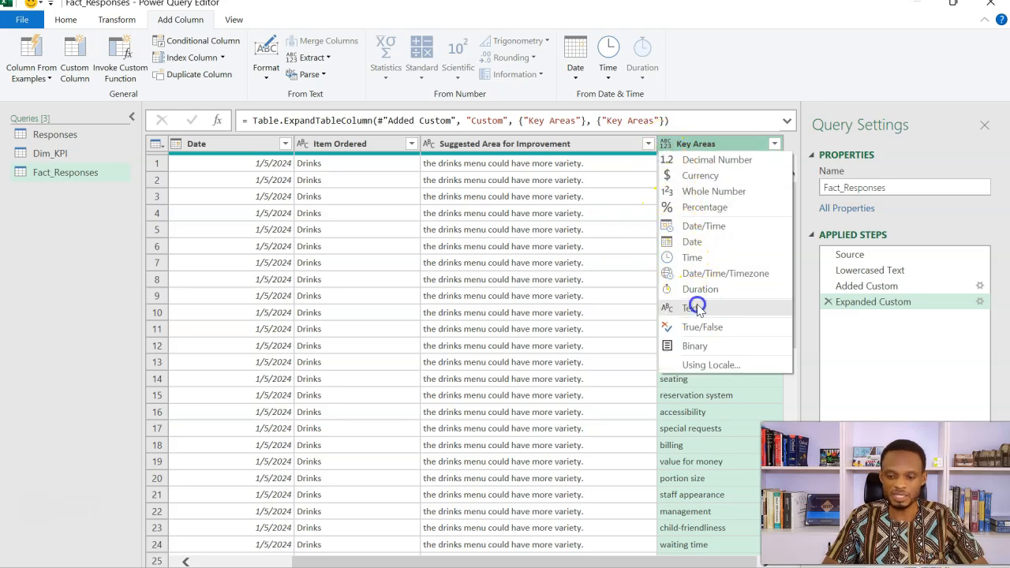
Step: Start a conditional column in Fact_Responses with the condition that Suggested Area for Improvement contains the value of the Key Areas column
left_click(585, 144)
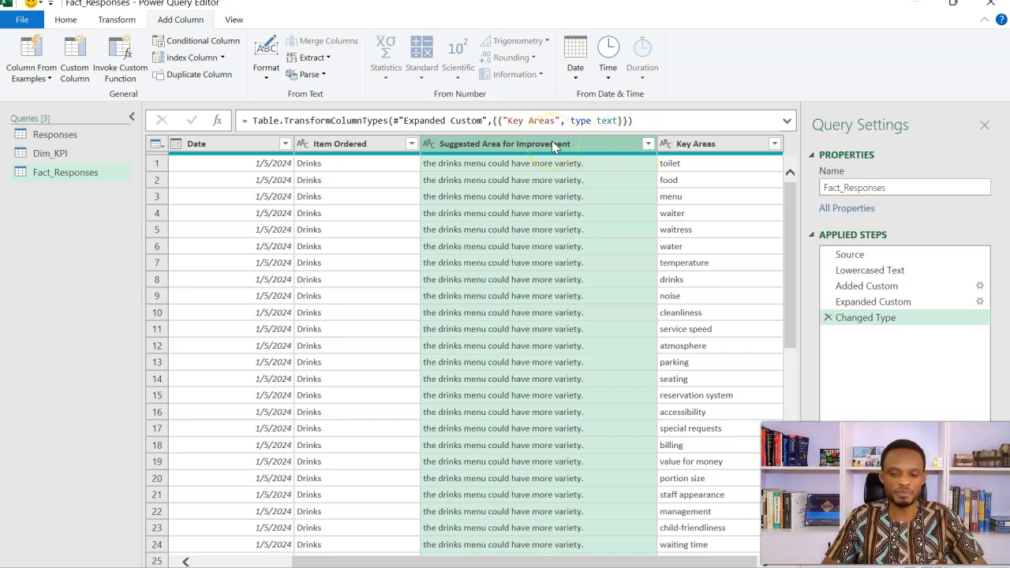
left_click(711, 146)
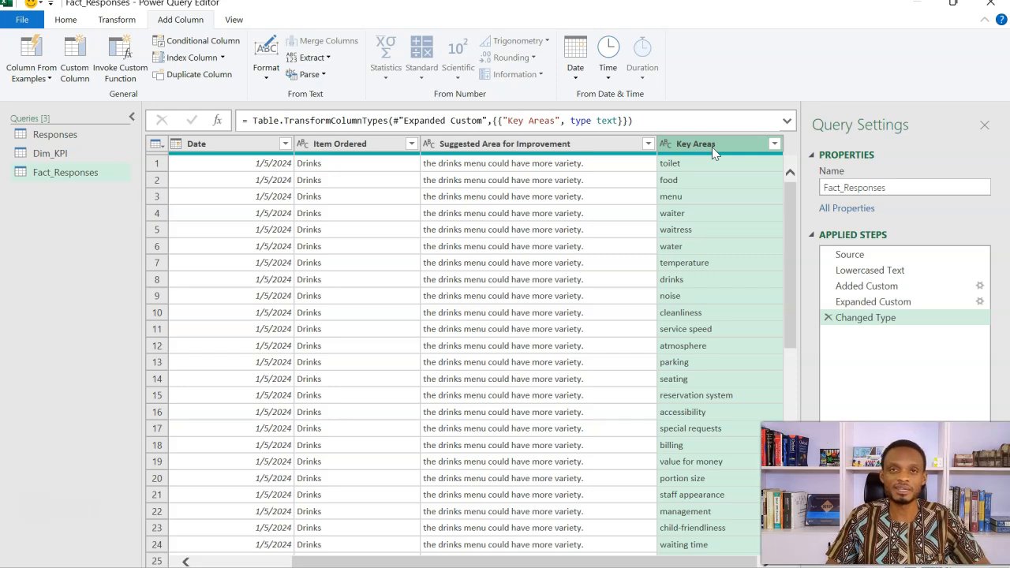
left_click(588, 144)
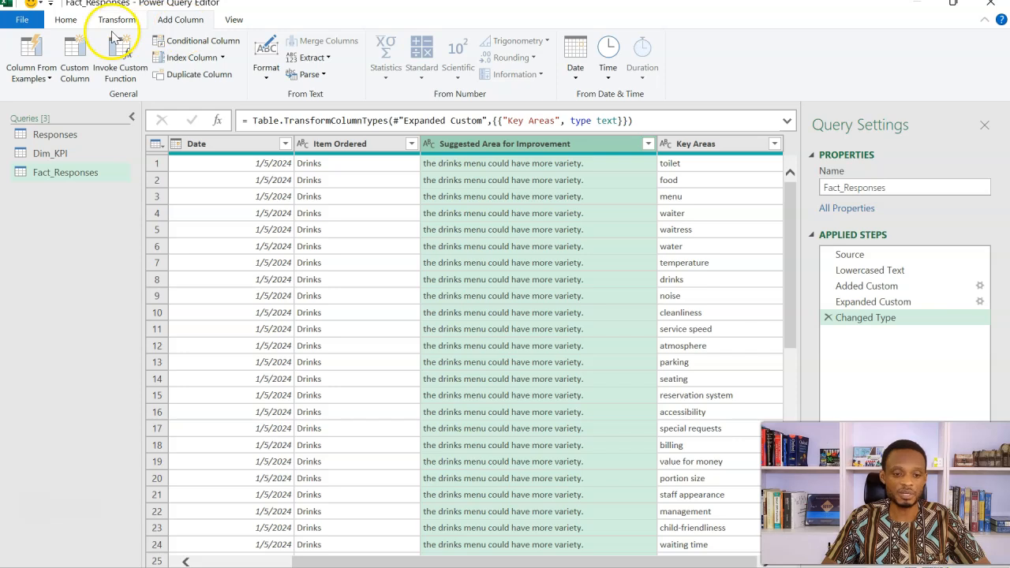
left_click(183, 43)
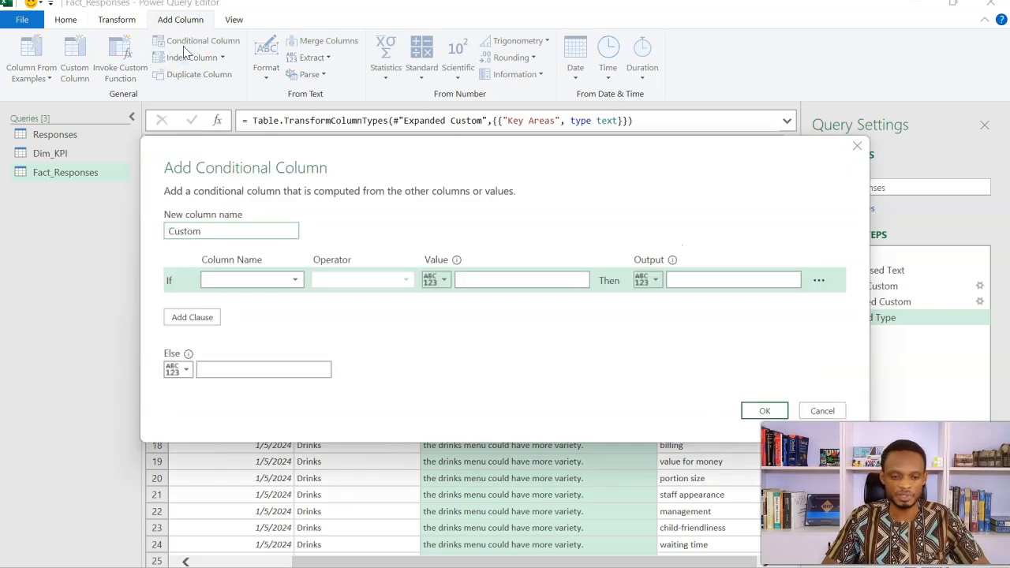
left_click(288, 282)
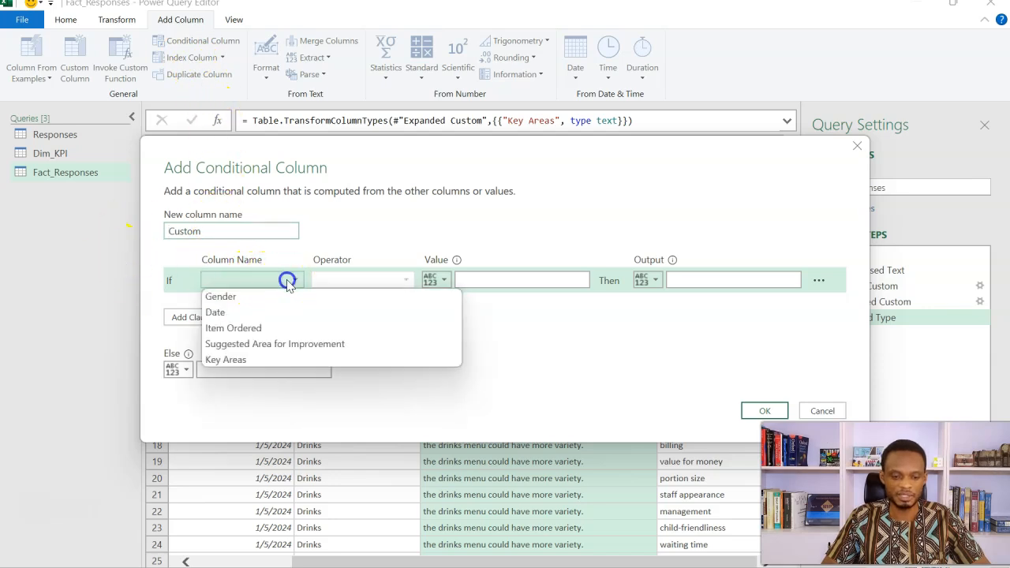
left_click(283, 347)
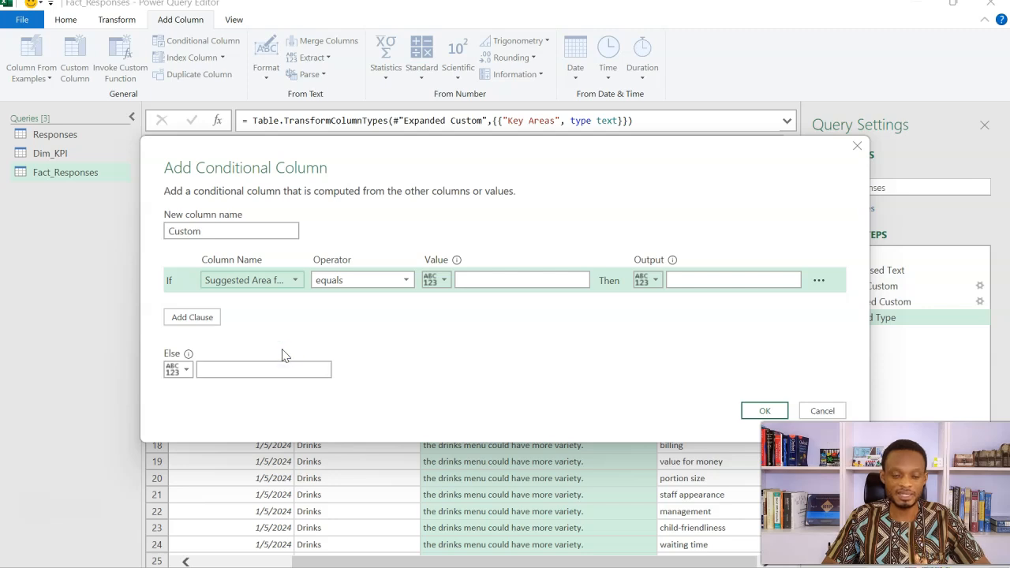
left_click(384, 288)
left_click(367, 390)
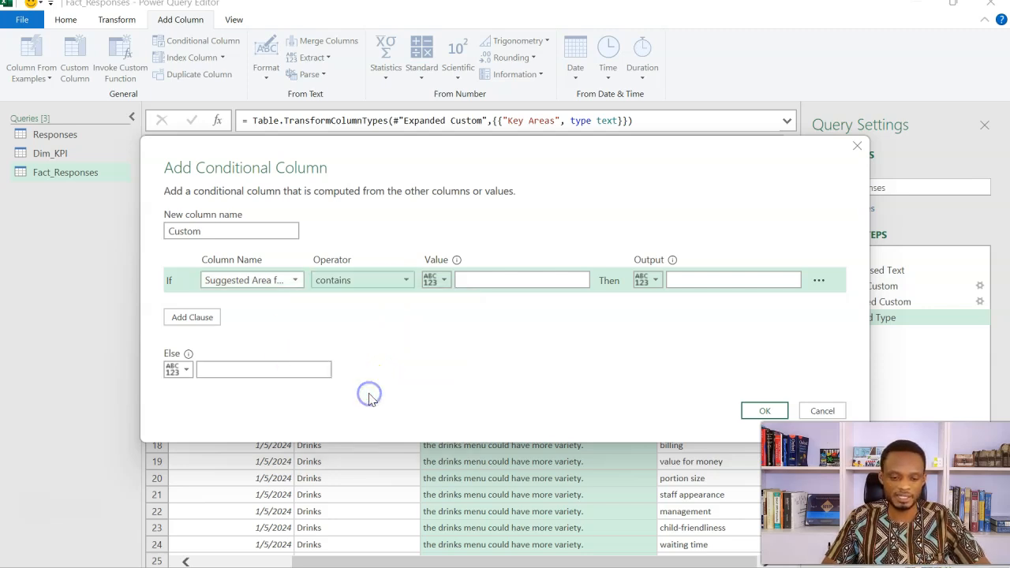
left_click(437, 282)
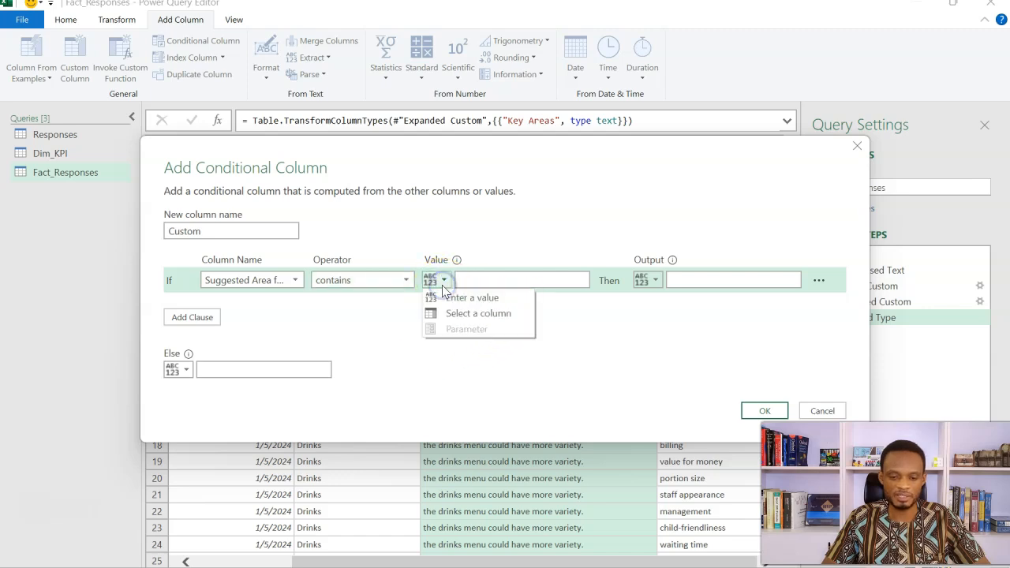
left_click(463, 314)
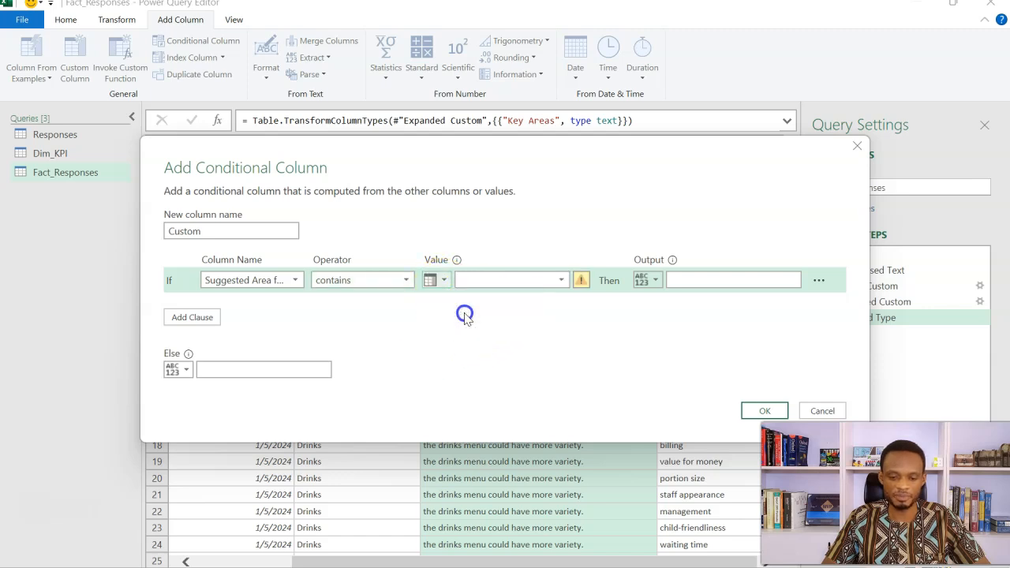
left_click(561, 281)
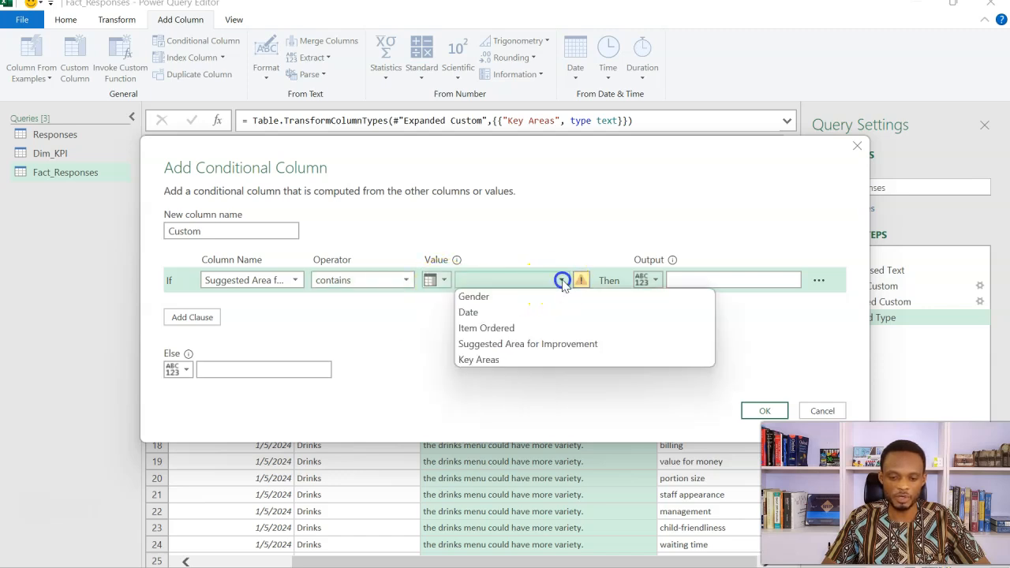
left_click(510, 361)
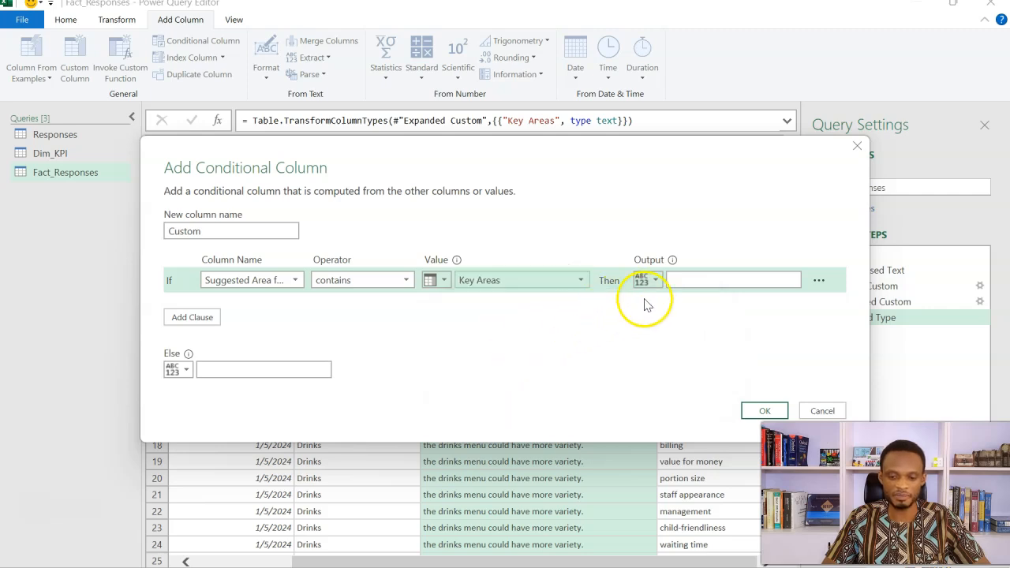
Step: Set the condition's output to the Key Areas column and the else value to null, and create the conditional column
left_click(704, 283)
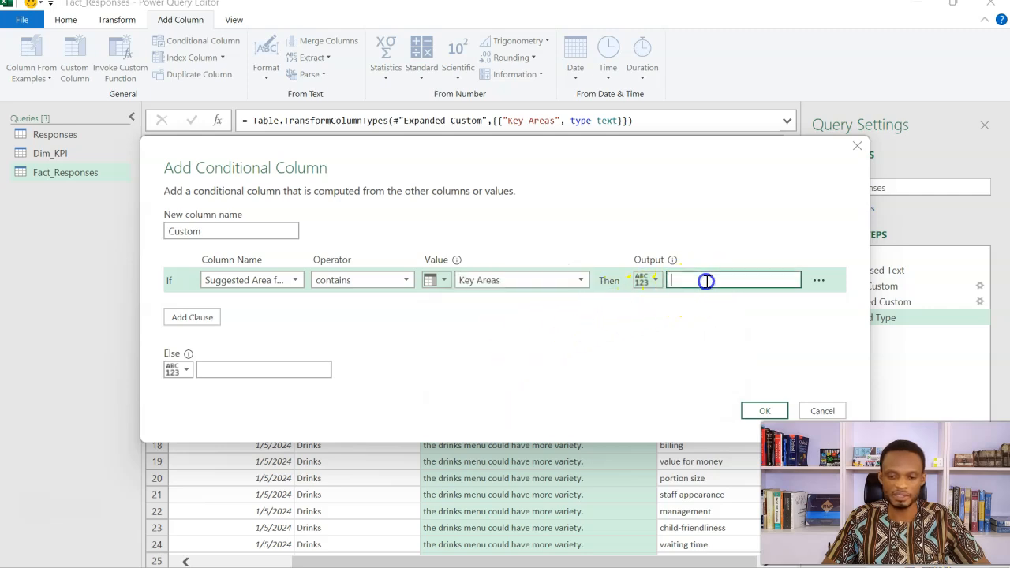
left_click(653, 280)
left_click(672, 314)
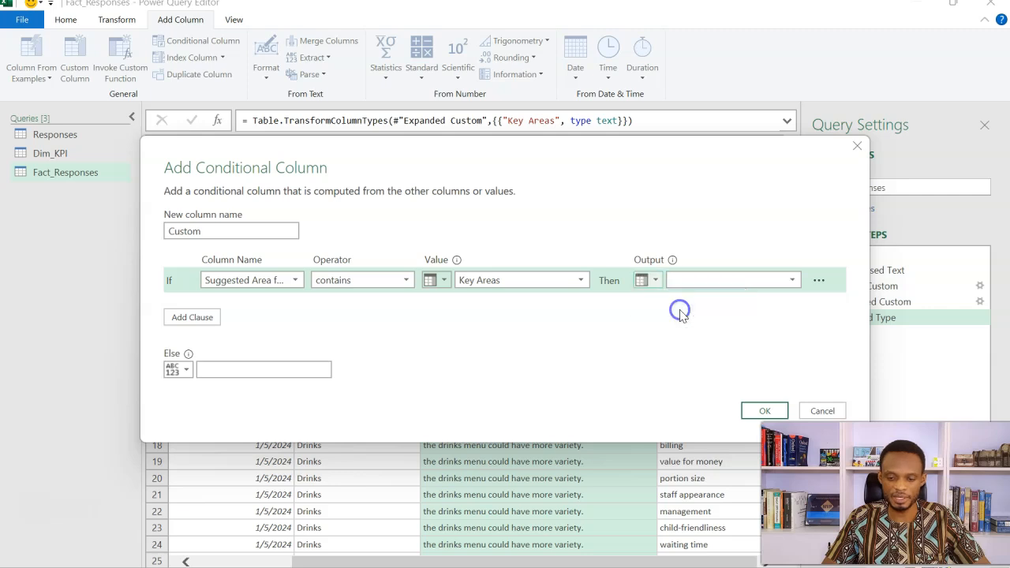
left_click(778, 283)
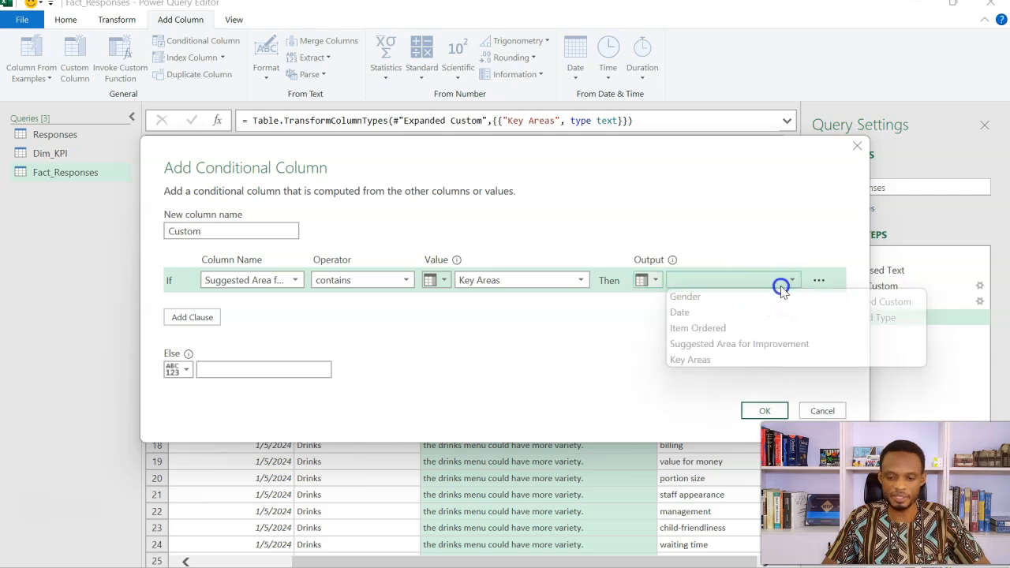
left_click(759, 359)
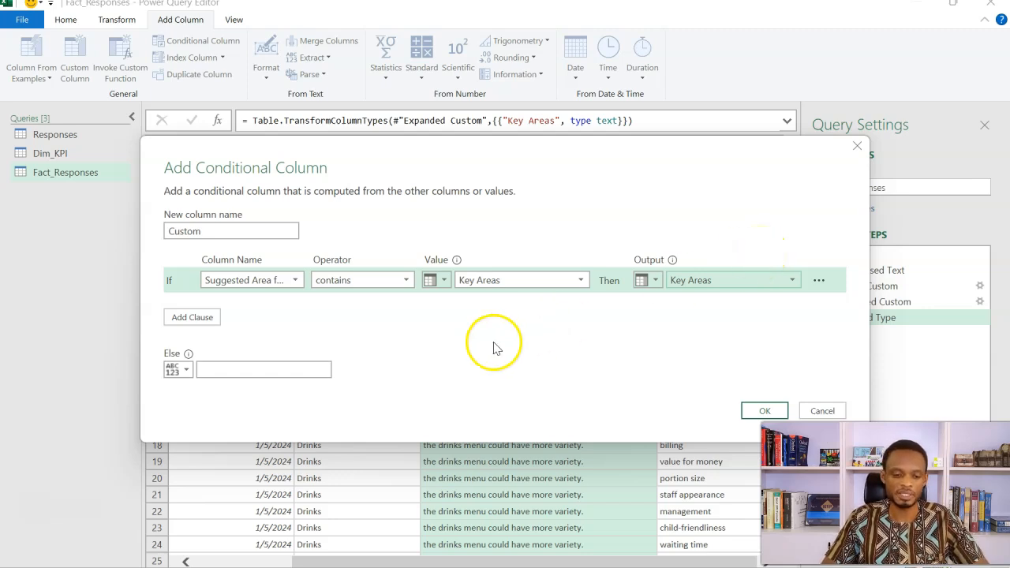
left_click(314, 370)
type("null")
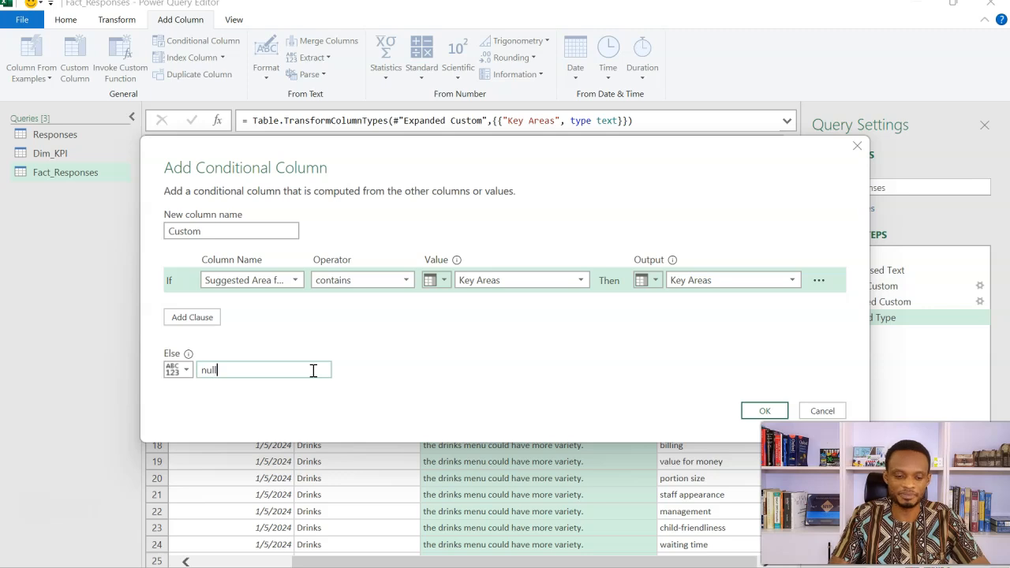
left_click(761, 410)
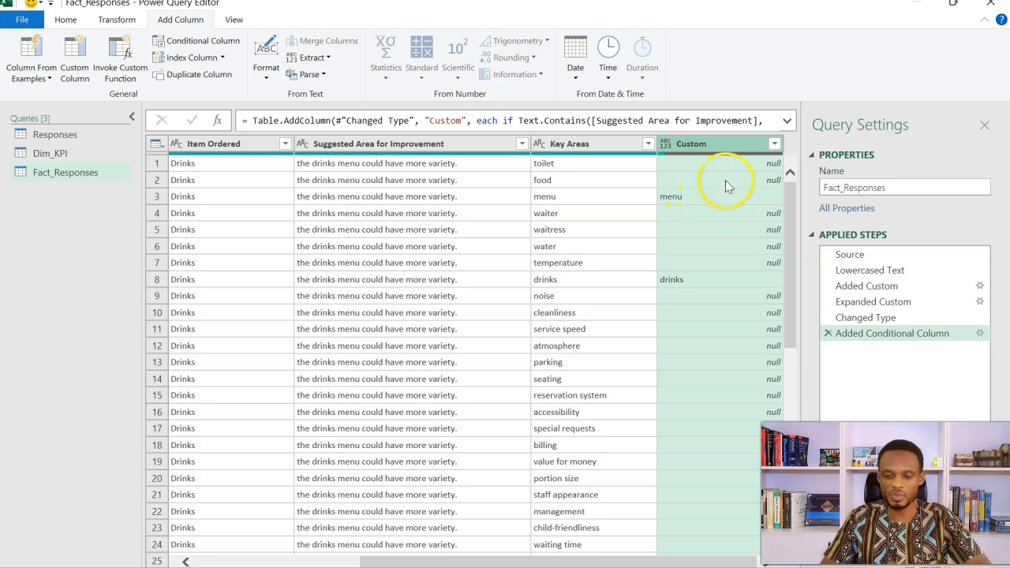
Step: Filter the null rows out of the Custom column in Fact_Responses
left_click(774, 145)
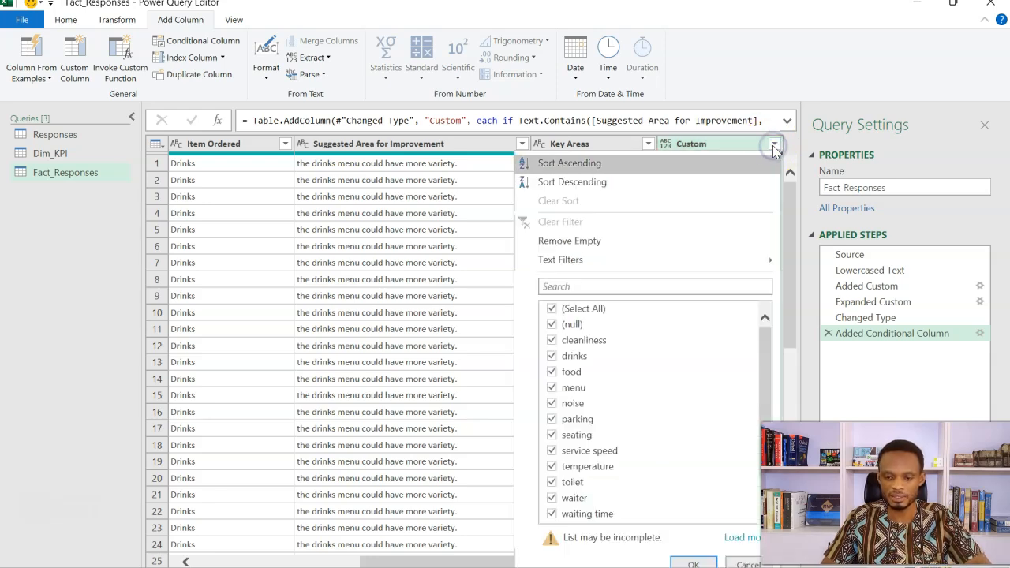
left_click(582, 324)
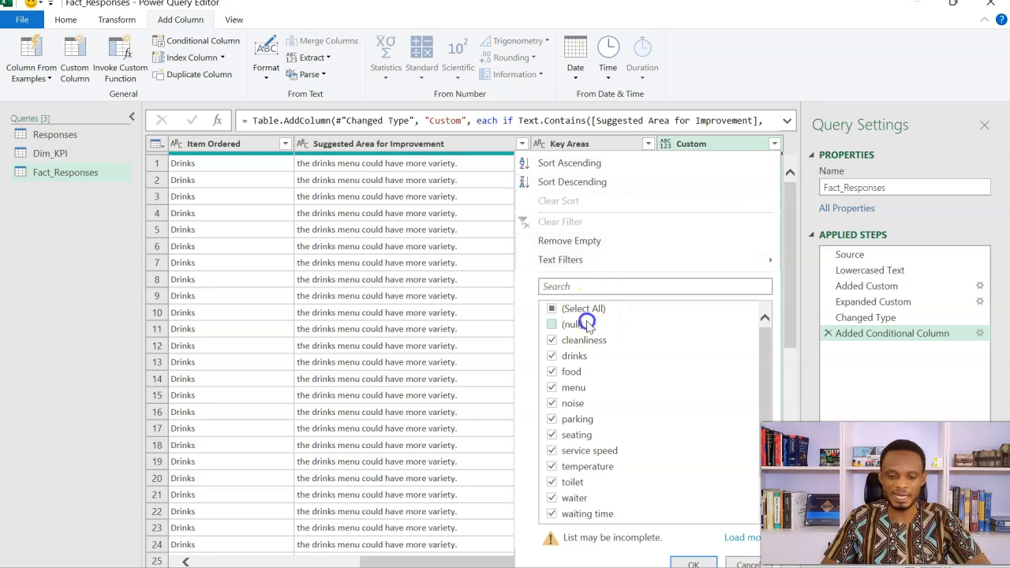
left_click(684, 562)
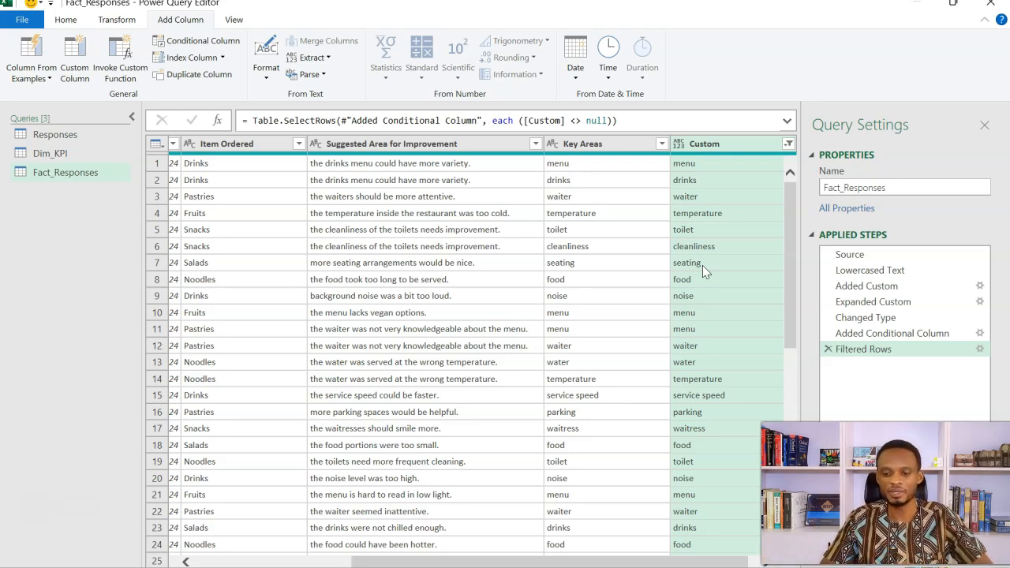
Step: Remove the Custom column from Fact_Responses
left_click(699, 147)
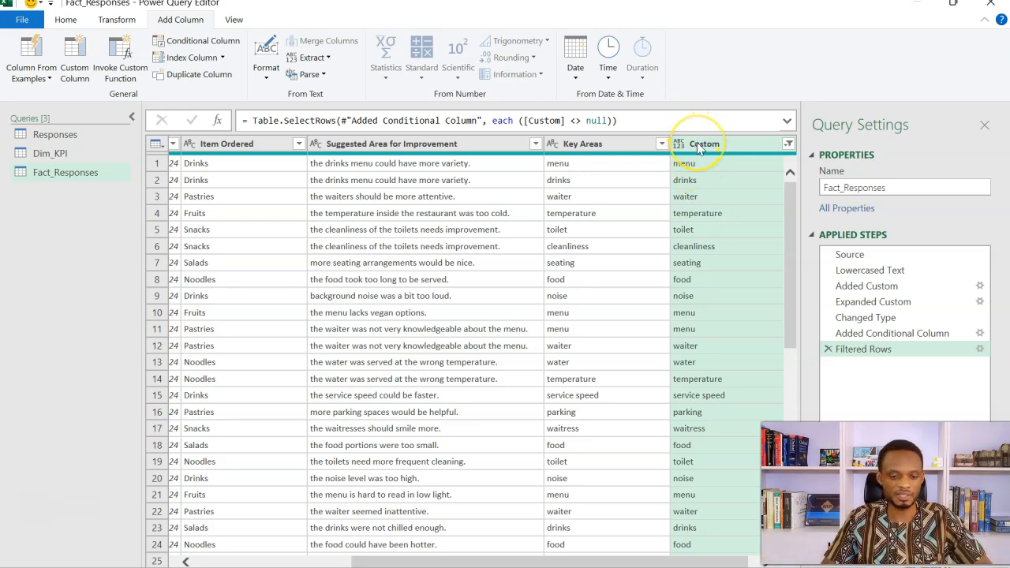
right_click(698, 145)
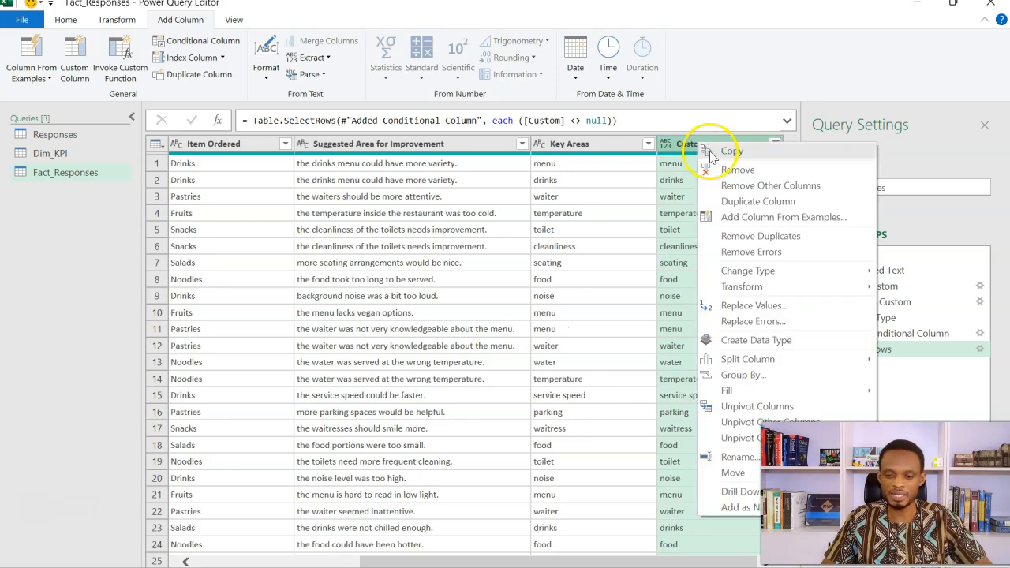
left_click(736, 172)
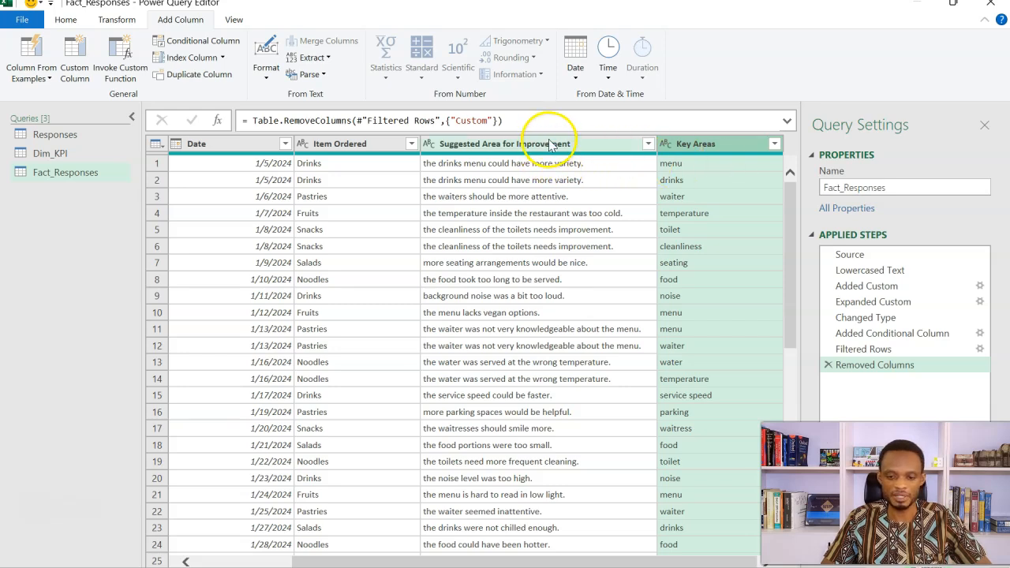
Step: Close the query editor and load the queries as Only Create Connection, adding the data to the Data Model
left_click(99, 158)
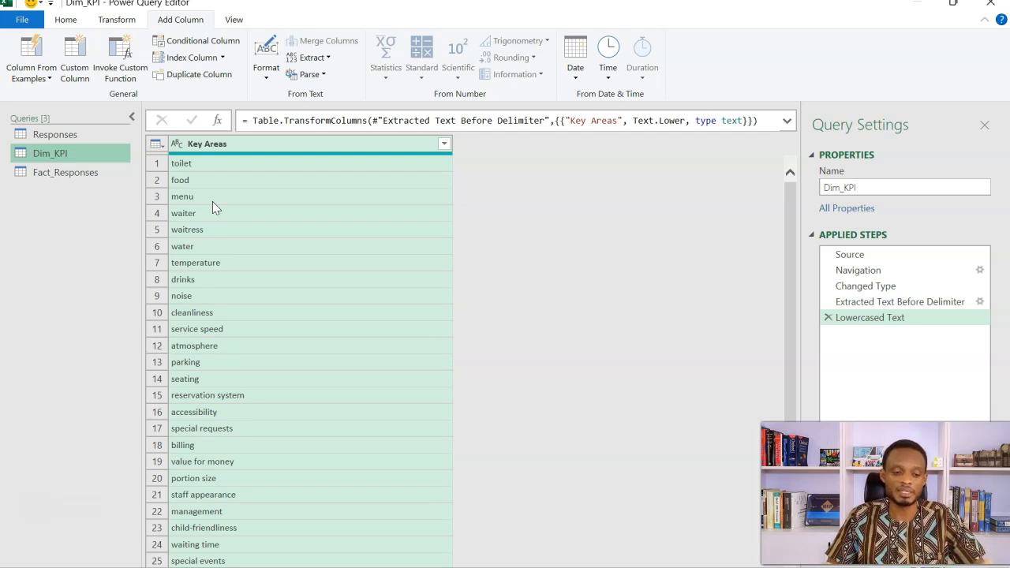
left_click(73, 20)
left_click(23, 78)
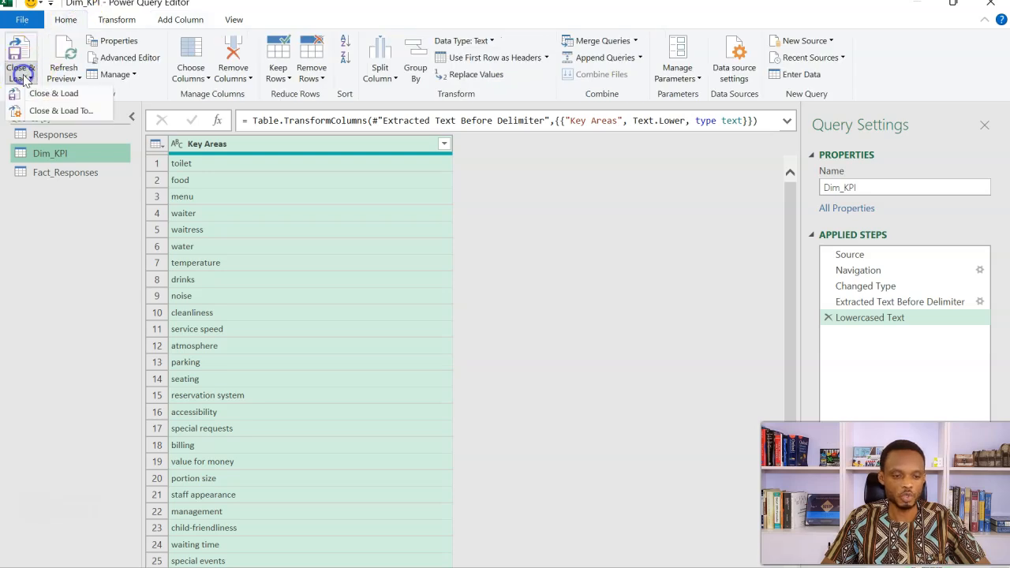
left_click(43, 115)
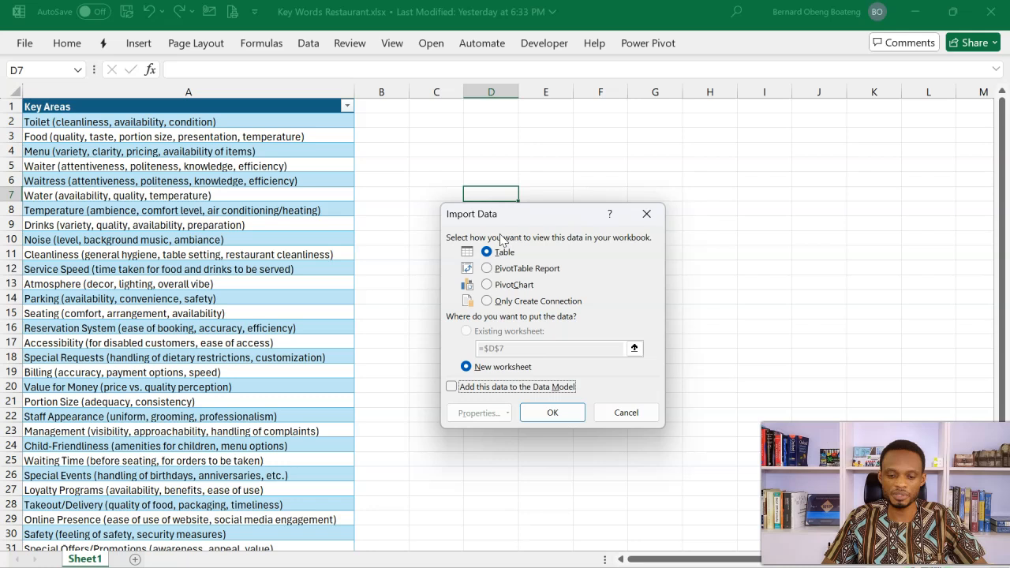
left_click(503, 301)
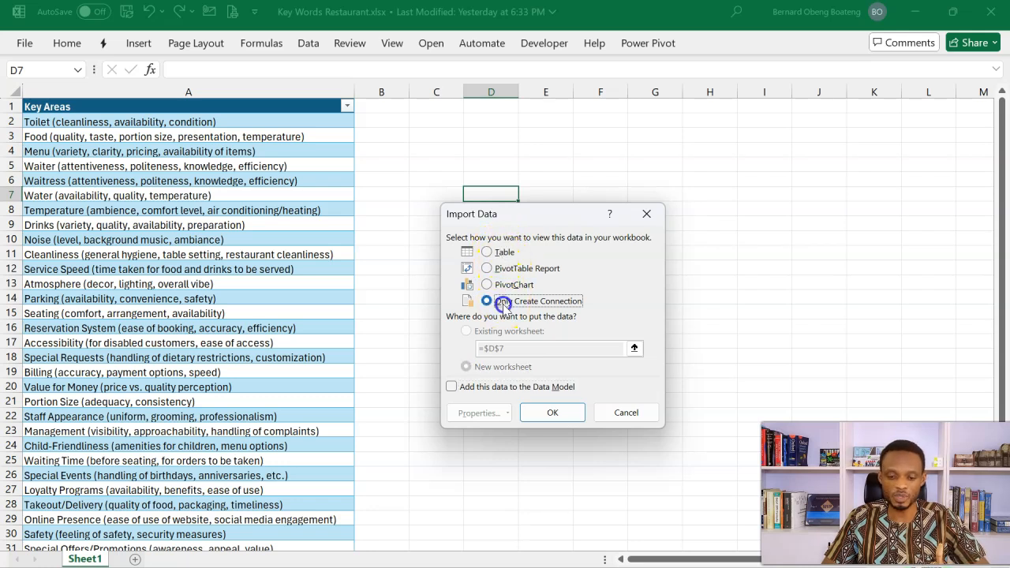
left_click(454, 388)
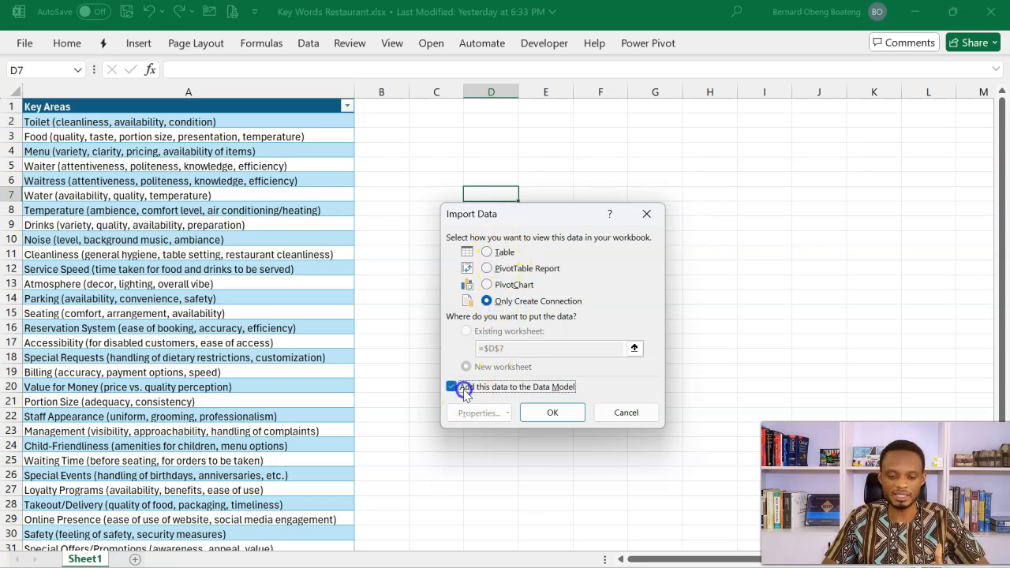
left_click(544, 417)
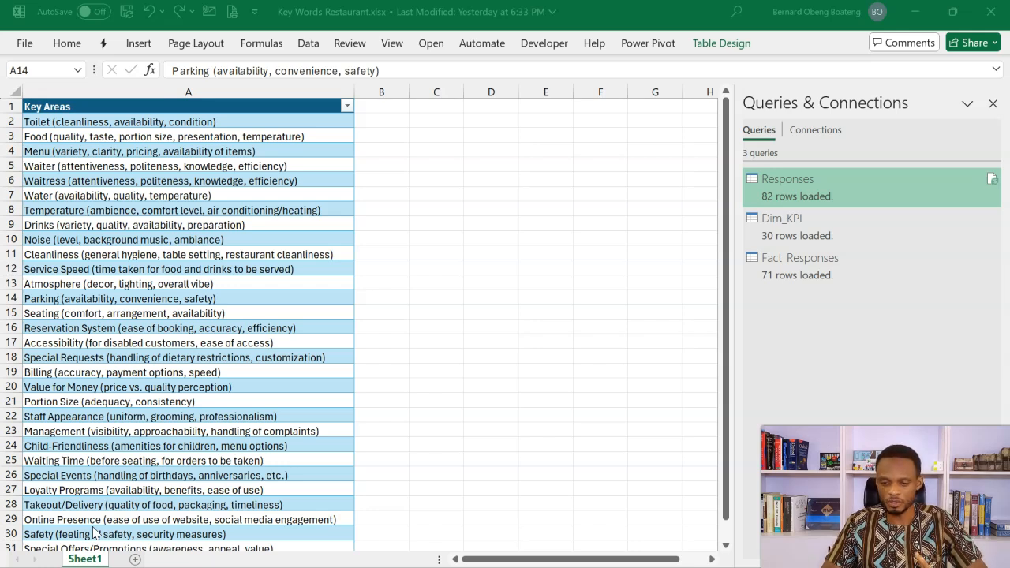
Step: Take the Responses query out of the Data Model, keeping it as Only Create Connection, and accept the possible data loss
left_click(354, 400)
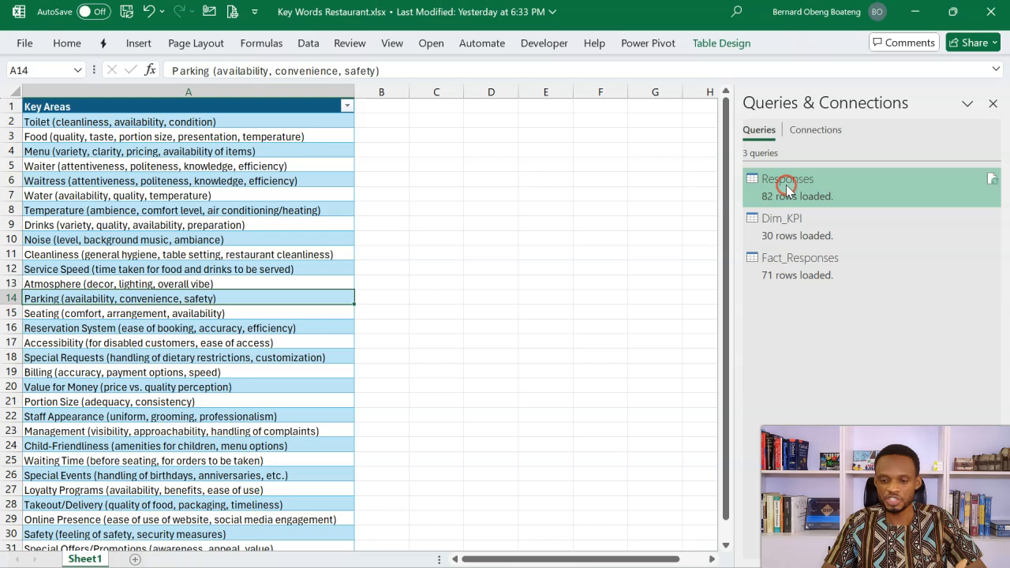
right_click(786, 186)
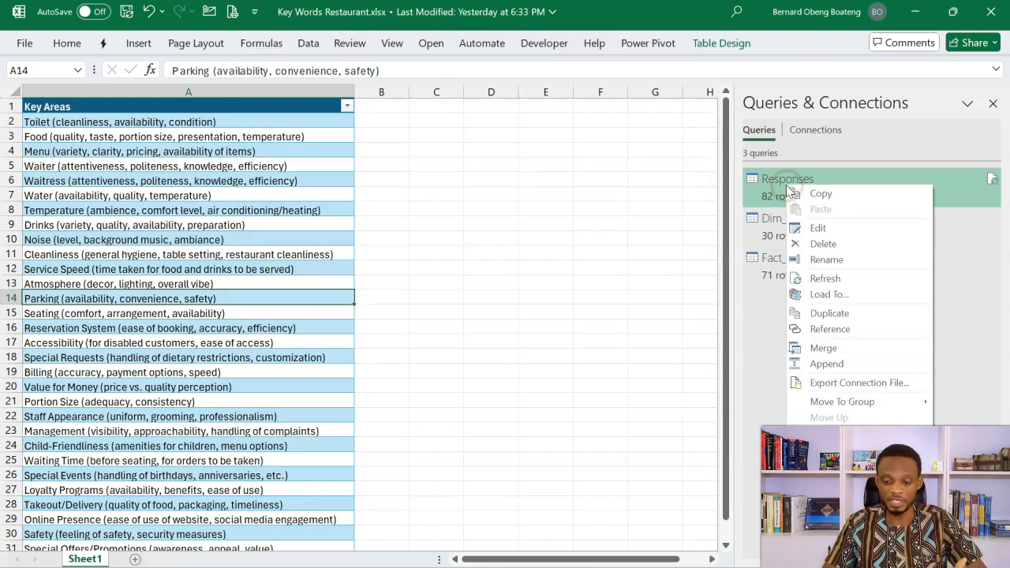
left_click(828, 295)
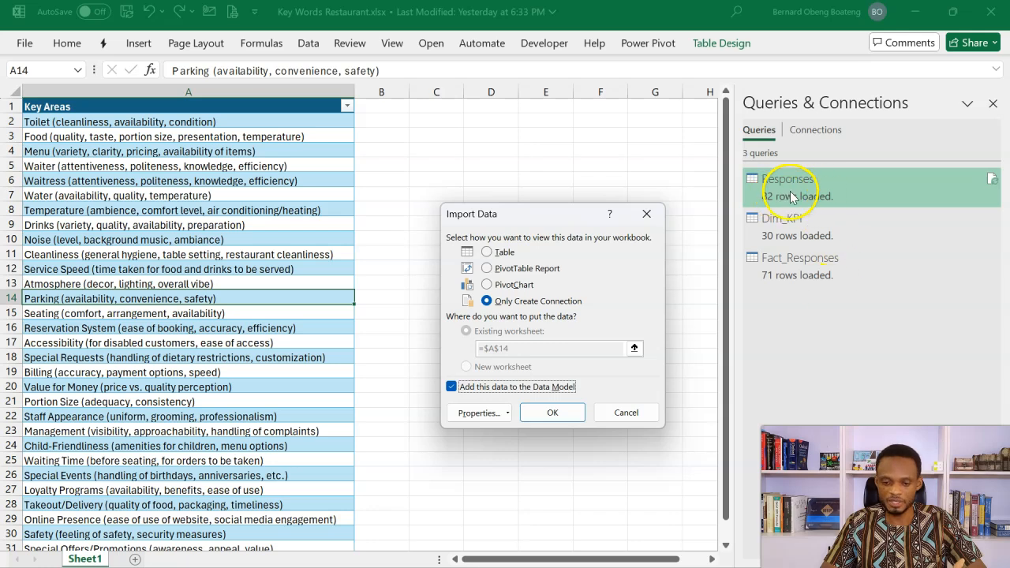
left_click(450, 388)
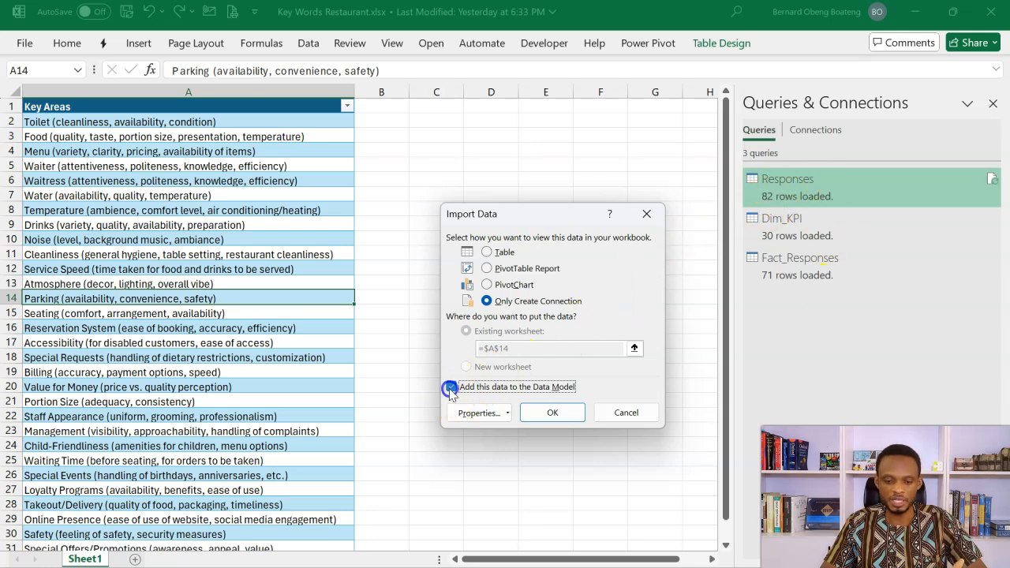
left_click(542, 416)
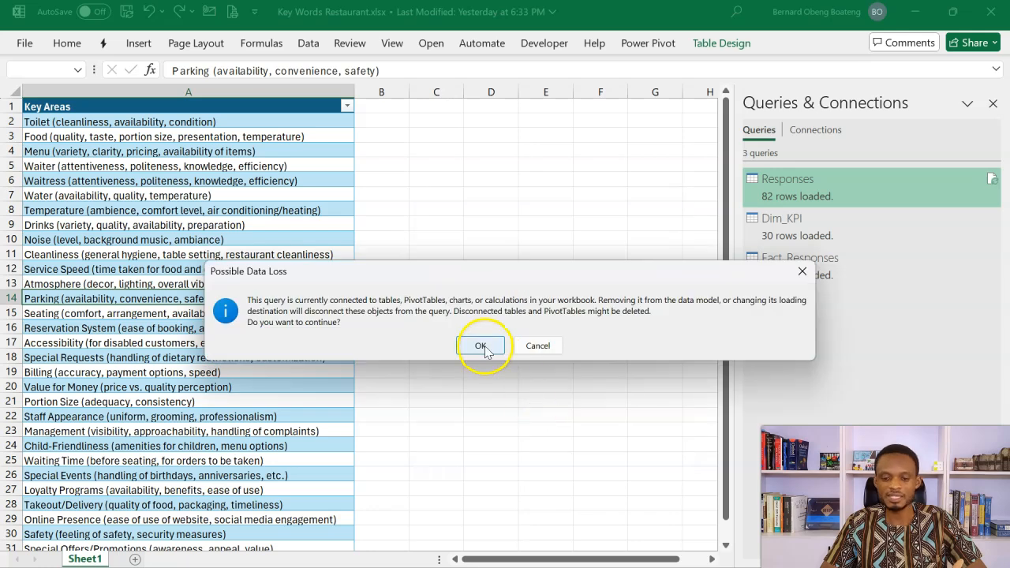
left_click(483, 347)
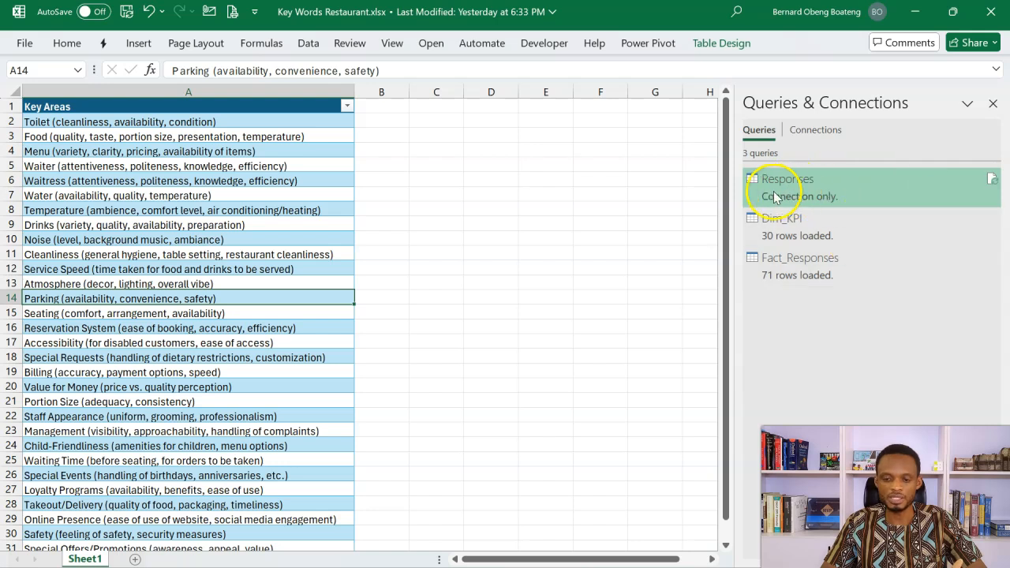
Step: Open the workbook's Data Model in Power Pivot and show its tables in Diagram View
mouse_move(805, 197)
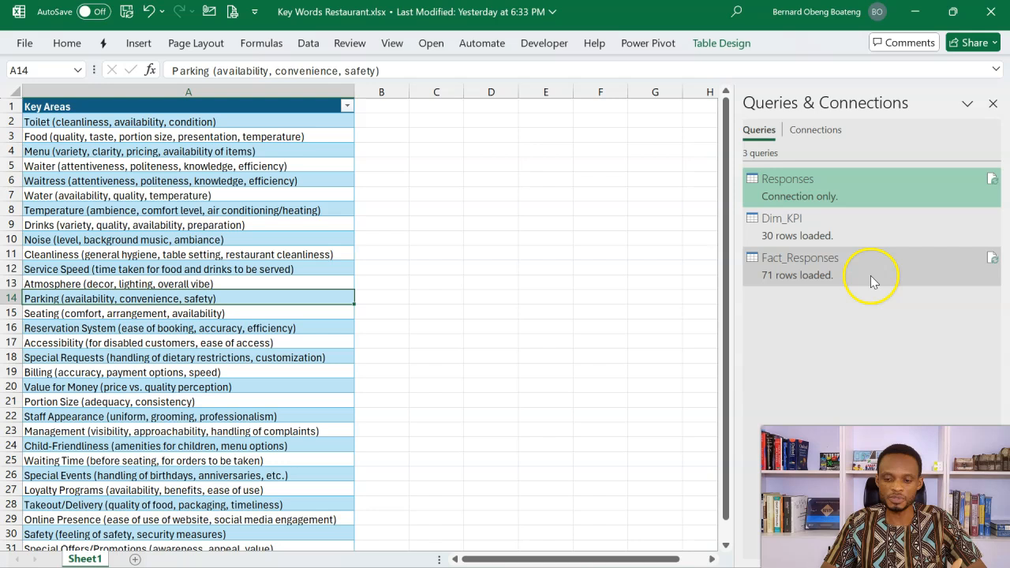
mouse_move(827, 289)
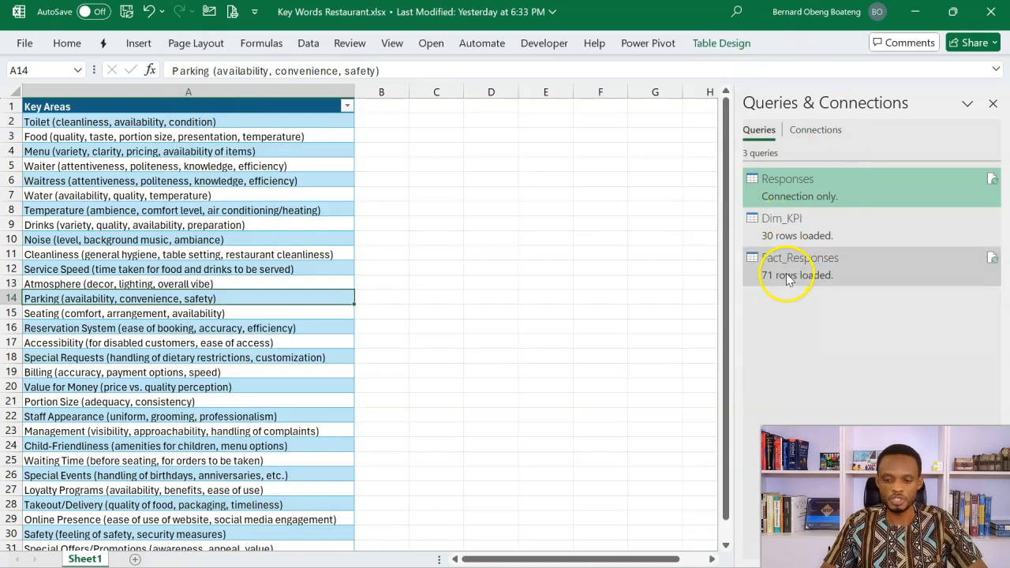
mouse_move(806, 235)
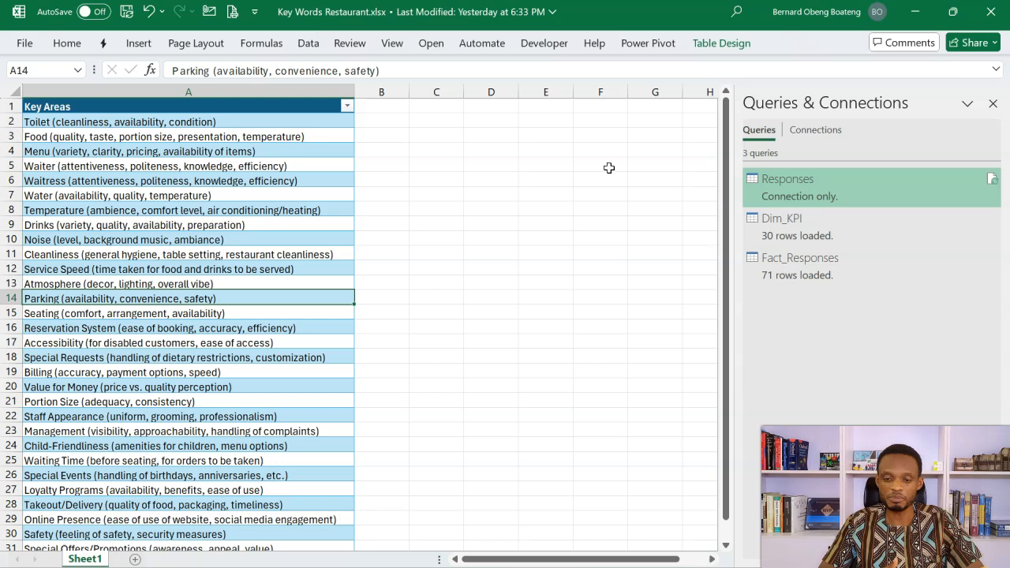
left_click(644, 45)
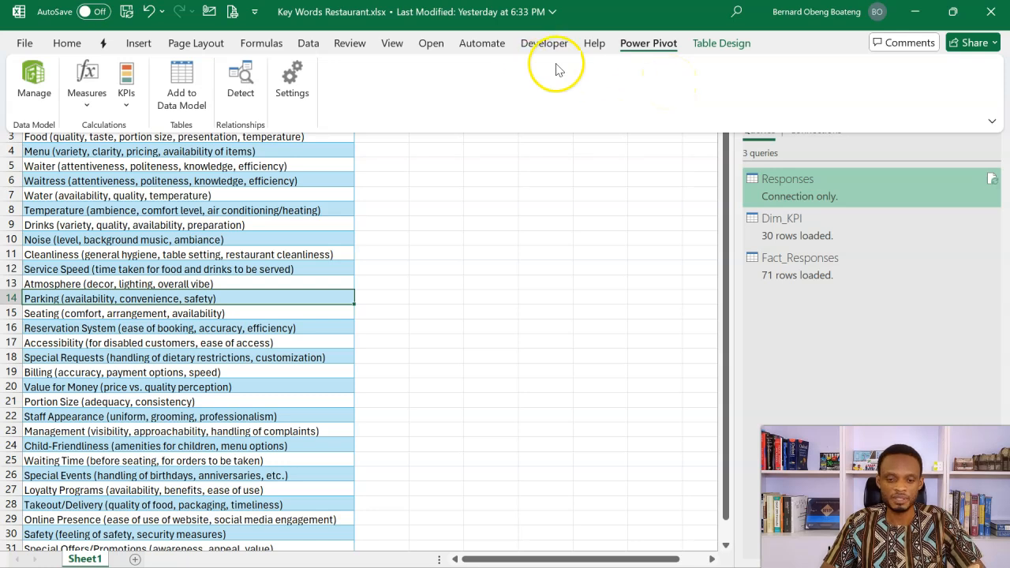
left_click(311, 43)
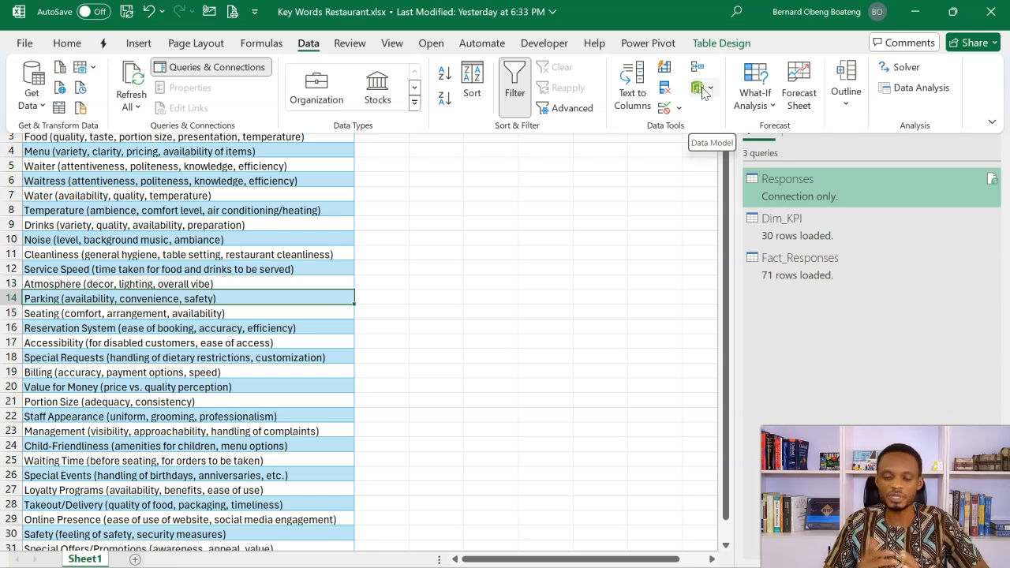
left_click(649, 44)
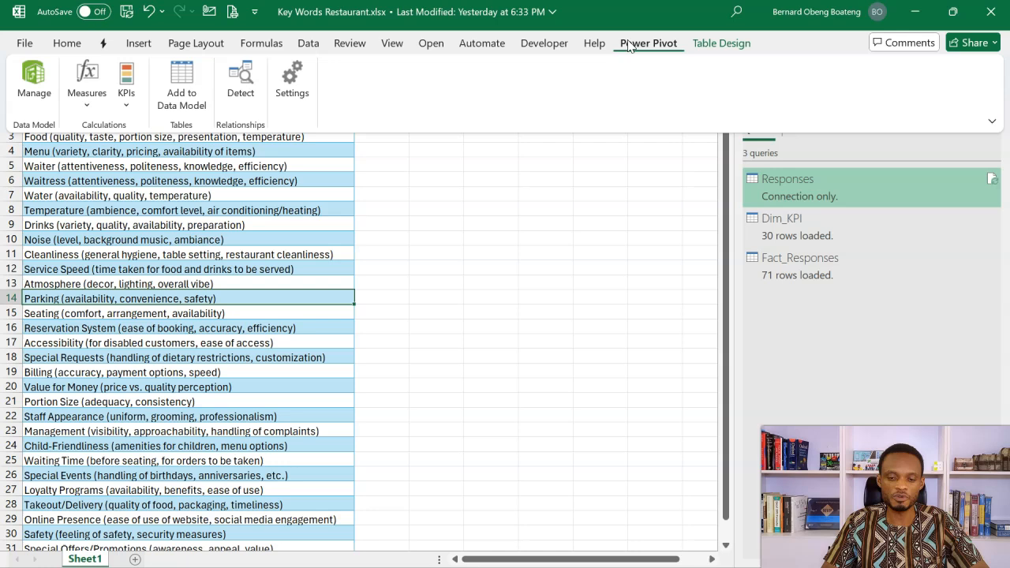
left_click(629, 47)
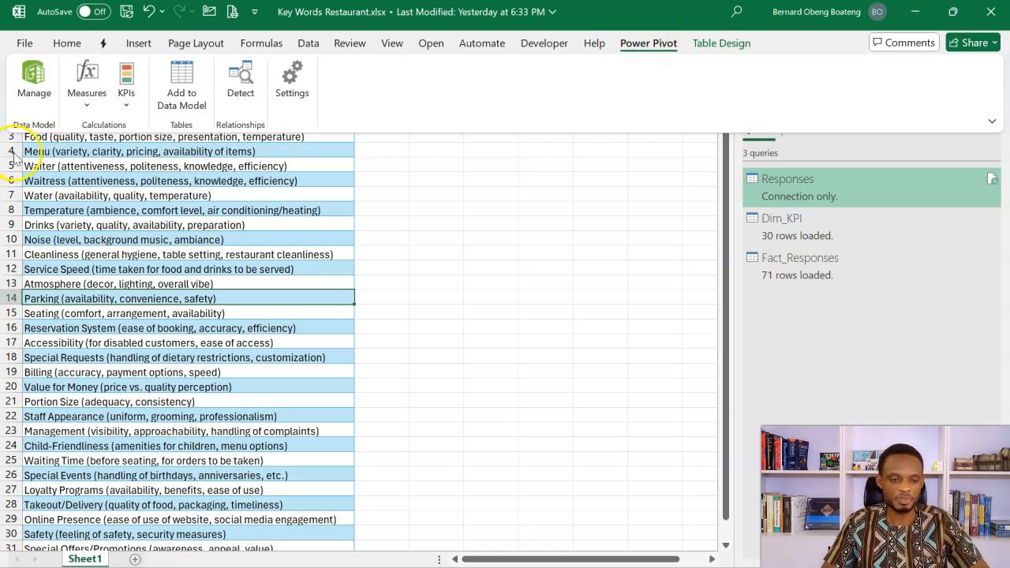
left_click(32, 81)
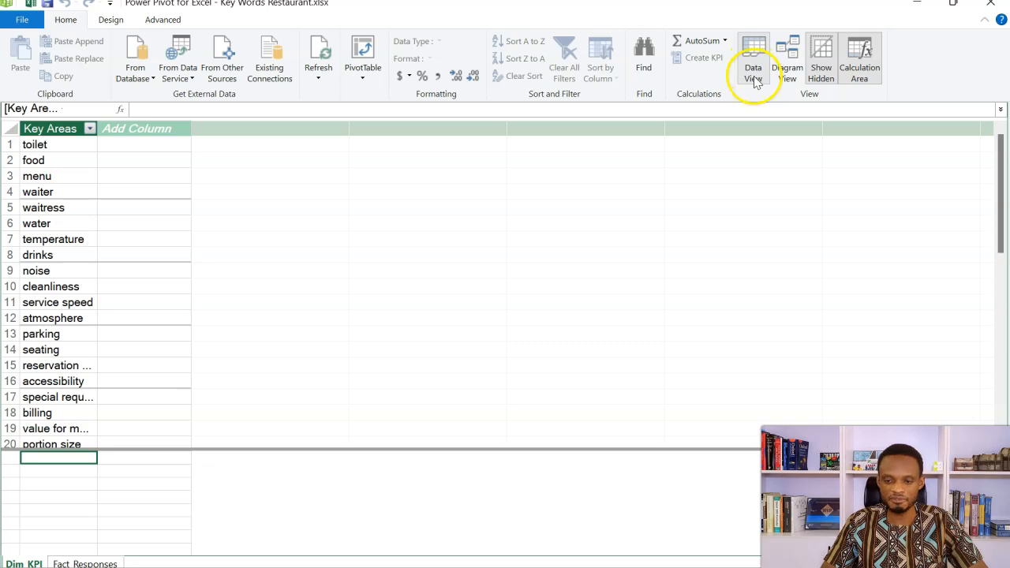
left_click(787, 77)
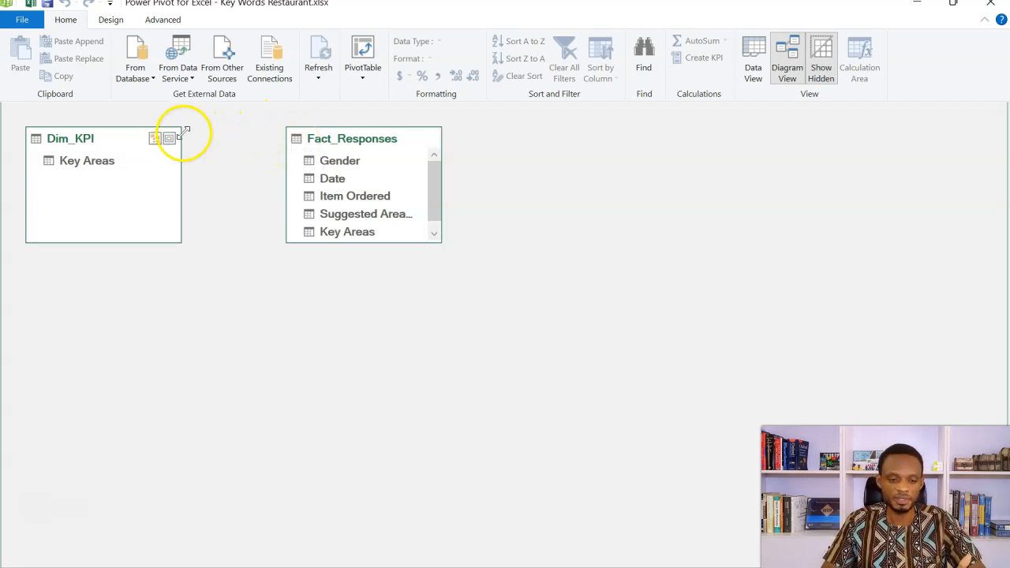
Step: Move the Fact_Responses table below and to the right of Dim_KPI in the model diagram
left_click(343, 140)
left_click_drag(343, 140, 315, 332)
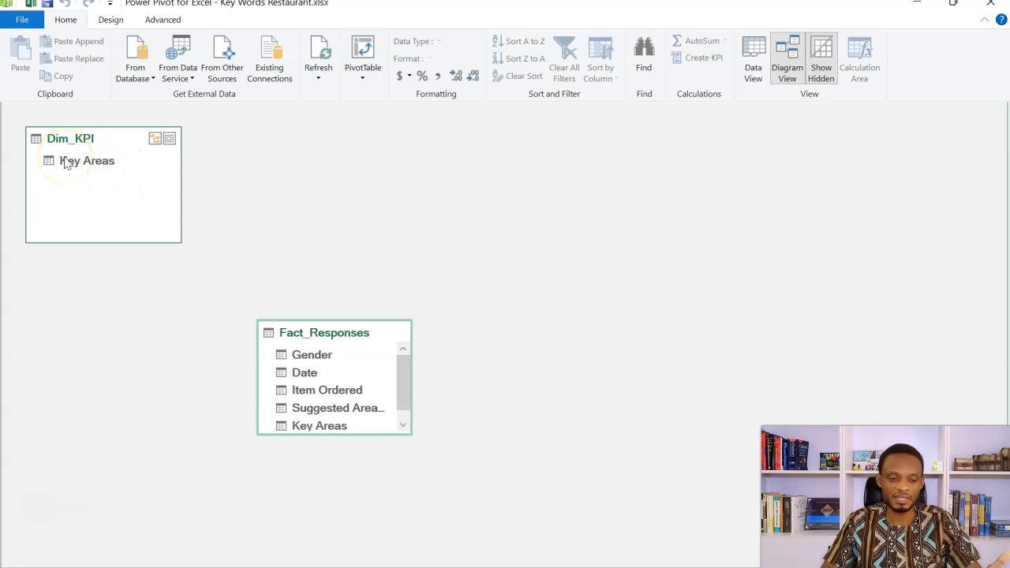
left_click(214, 186)
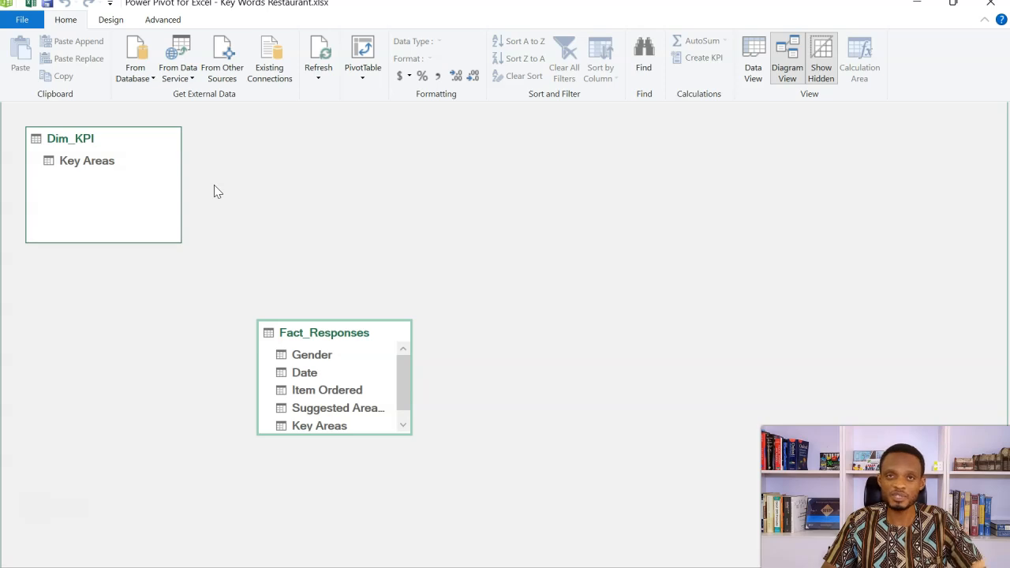
Step: Add a new date table to the model and place it above and to the right of Fact_Responses
left_click(111, 20)
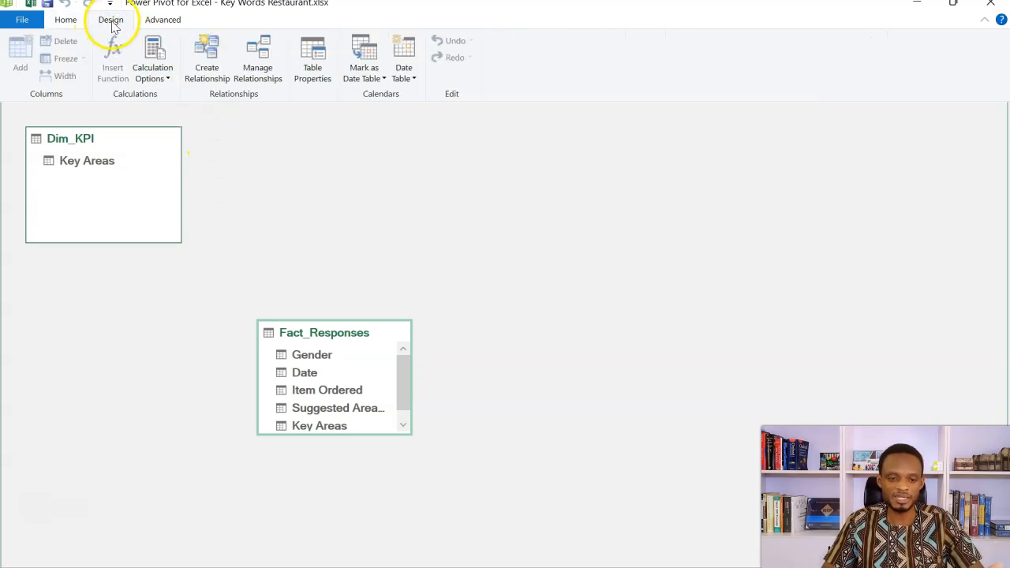
left_click(405, 71)
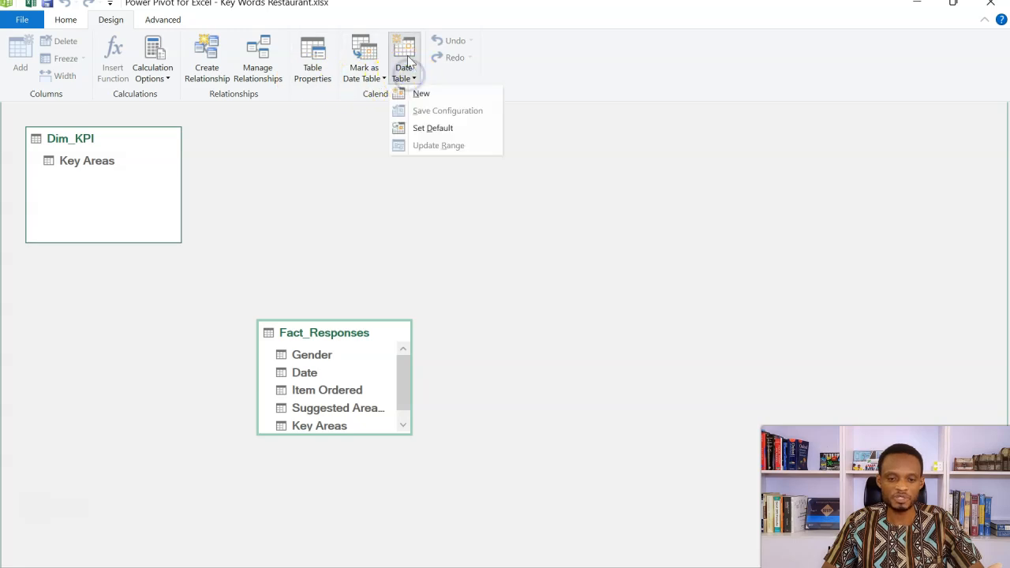
left_click(431, 95)
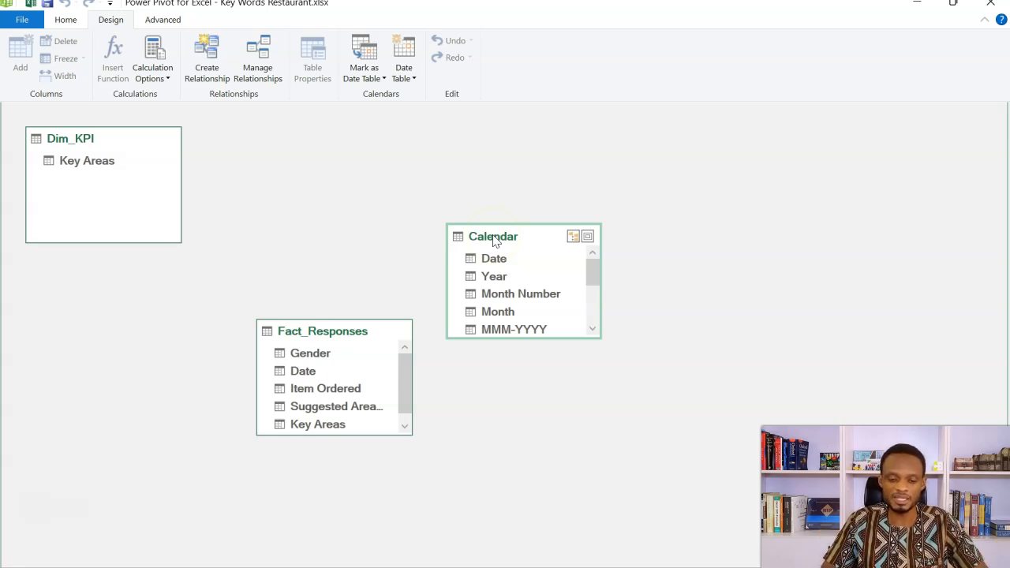
left_click_drag(493, 241, 486, 153)
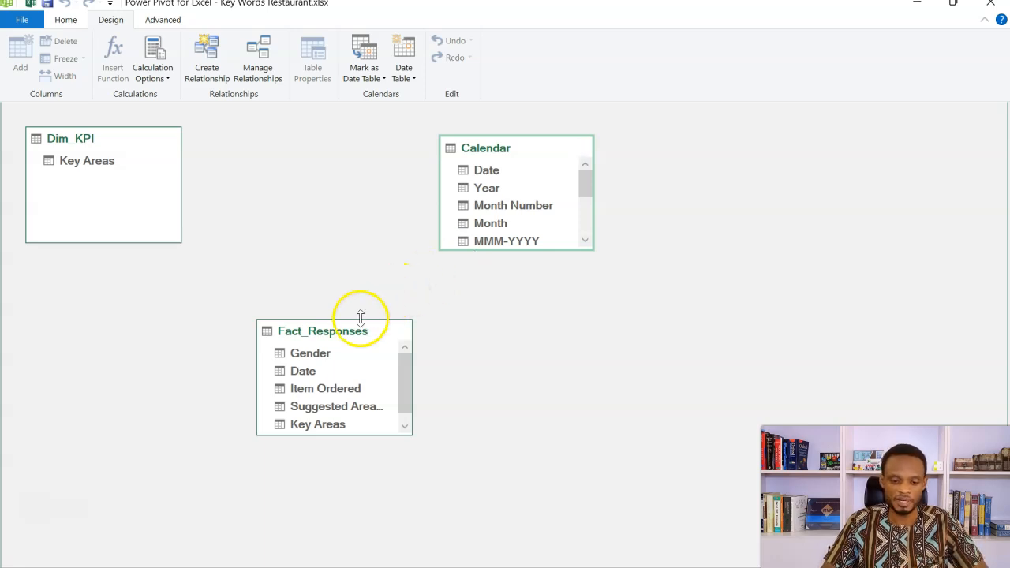
Step: Relate Fact_Responses to the Calendar table by Date and to Dim_KPI by Key Areas
left_click(315, 374)
left_click_drag(315, 374, 469, 172)
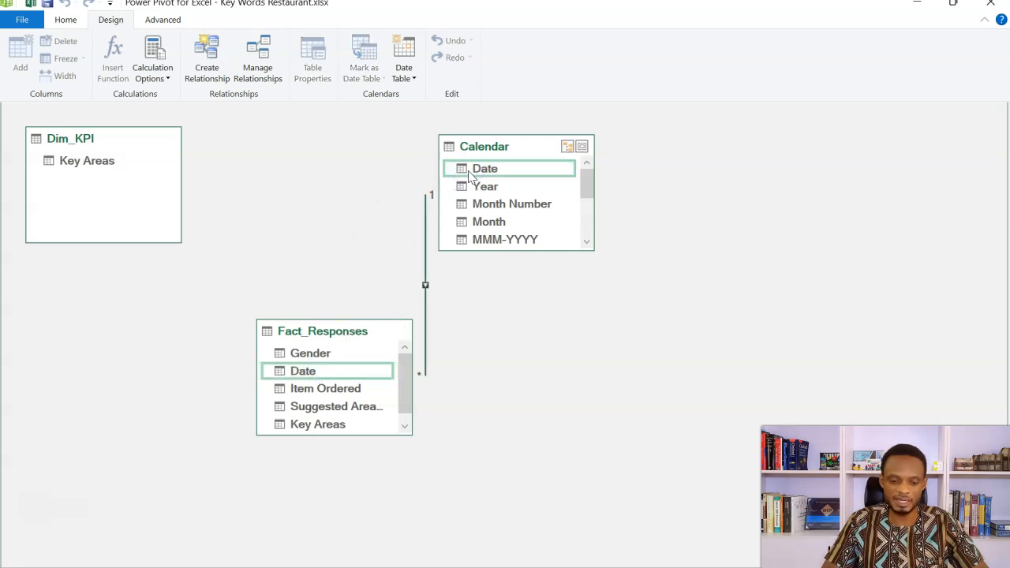
left_click(305, 426)
left_click_drag(304, 426, 109, 172)
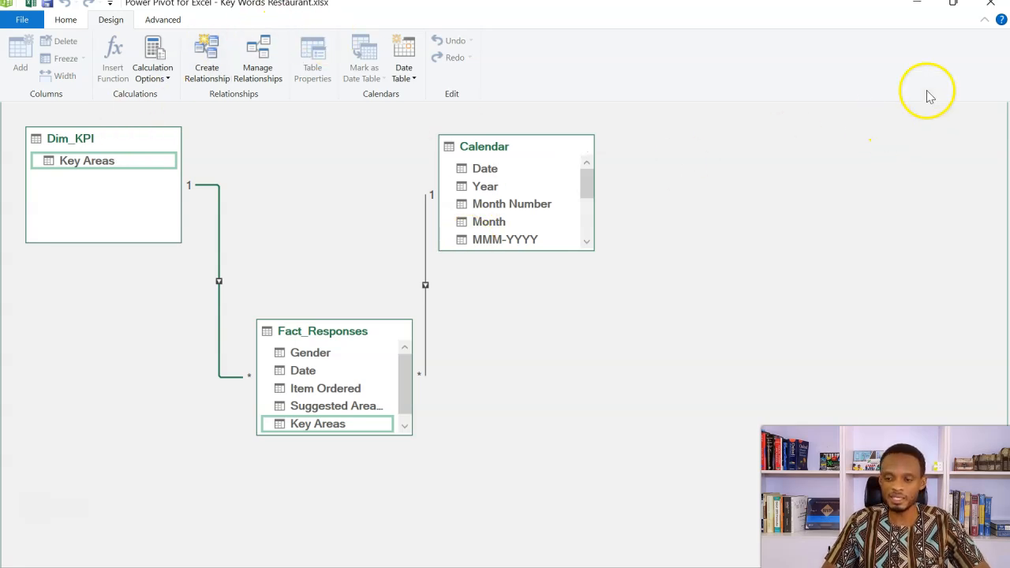
Step: Close the Power Pivot window, enable the external data connections and make the workbook a Trusted Document
left_click(990, 3)
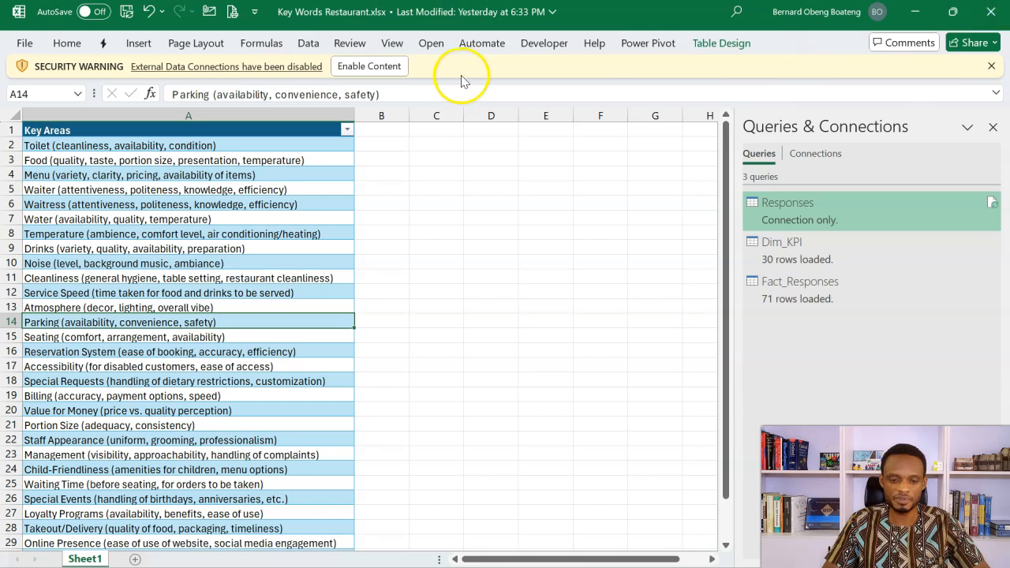
left_click(368, 66)
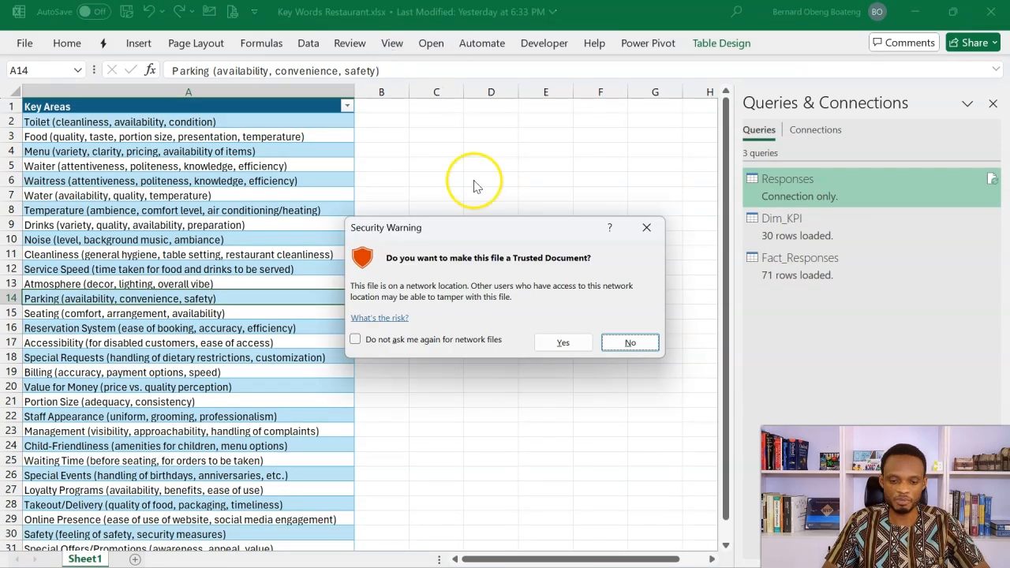
left_click(554, 342)
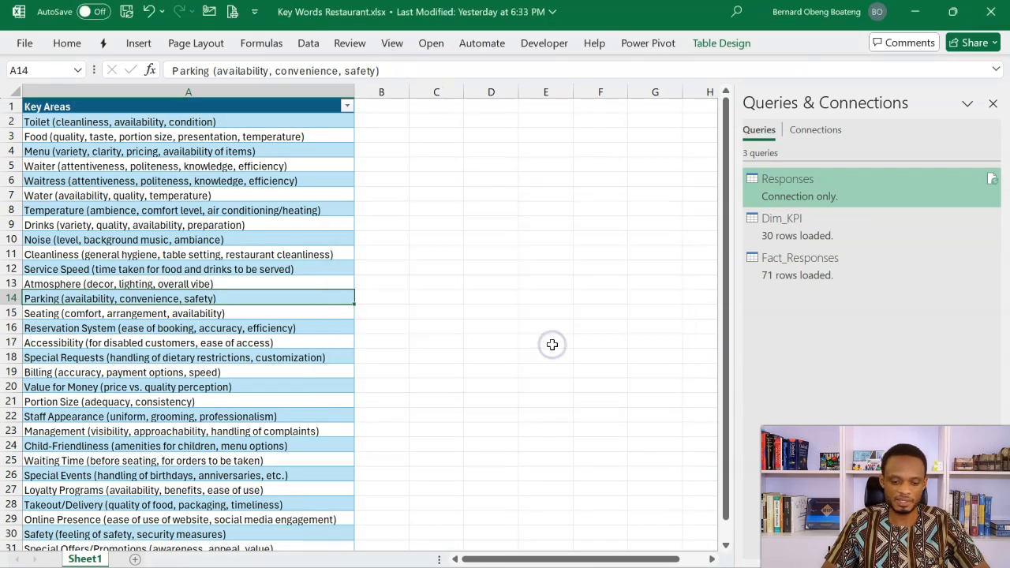
left_click(435, 356)
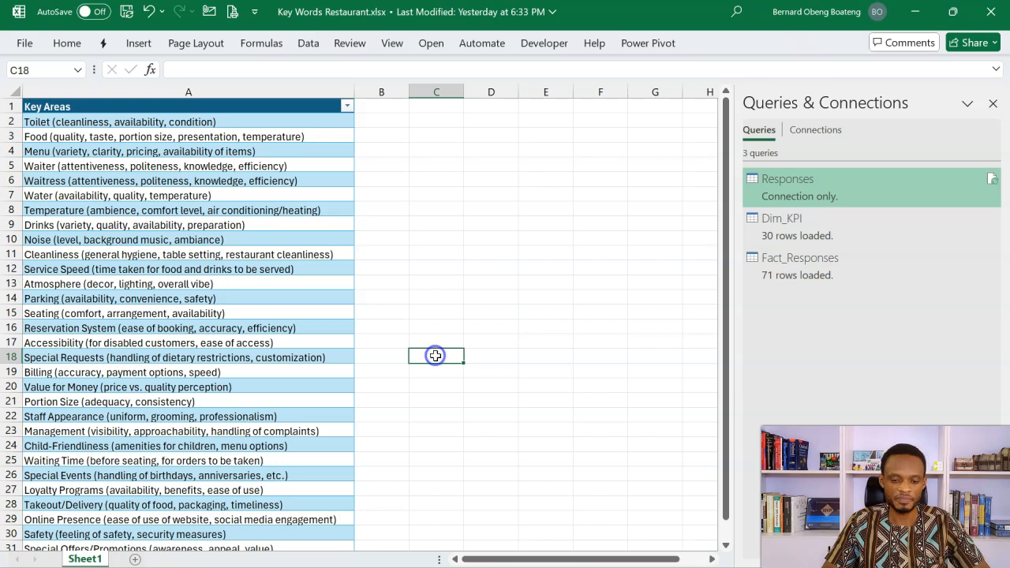
Step: Add a new worksheet after Sheet1 and rename it Staging
left_click(135, 560)
left_click(232, 329)
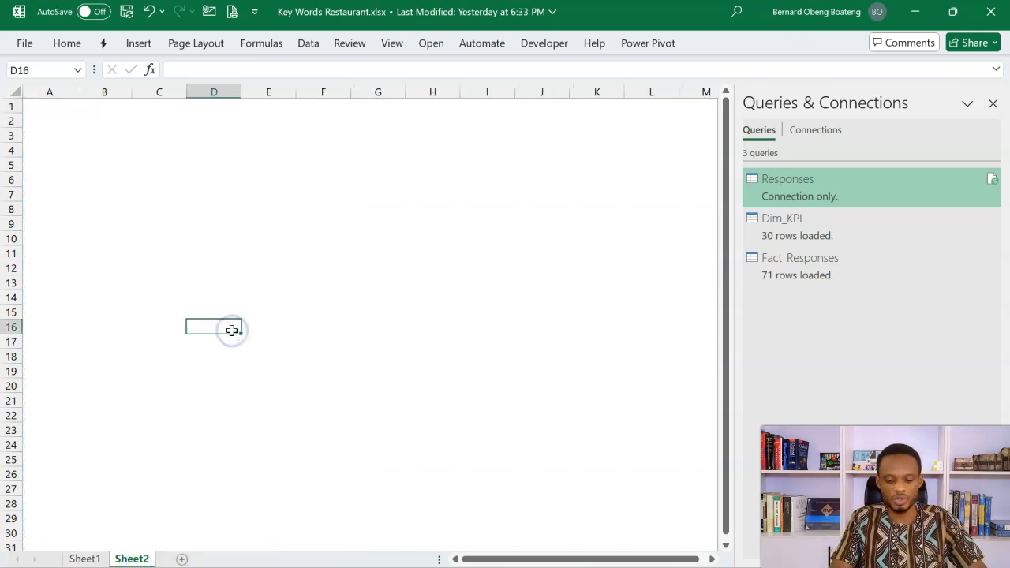
key("alt+h")
type("orSt")
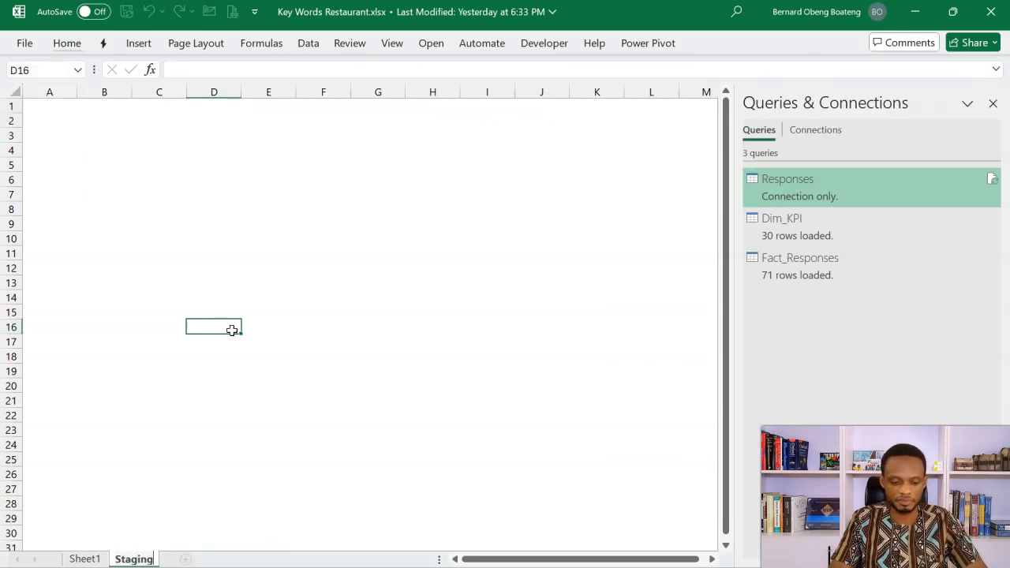
Step: Insert a PivotTable from the Data Model at cell B5 of the Staging sheet
left_click(111, 164)
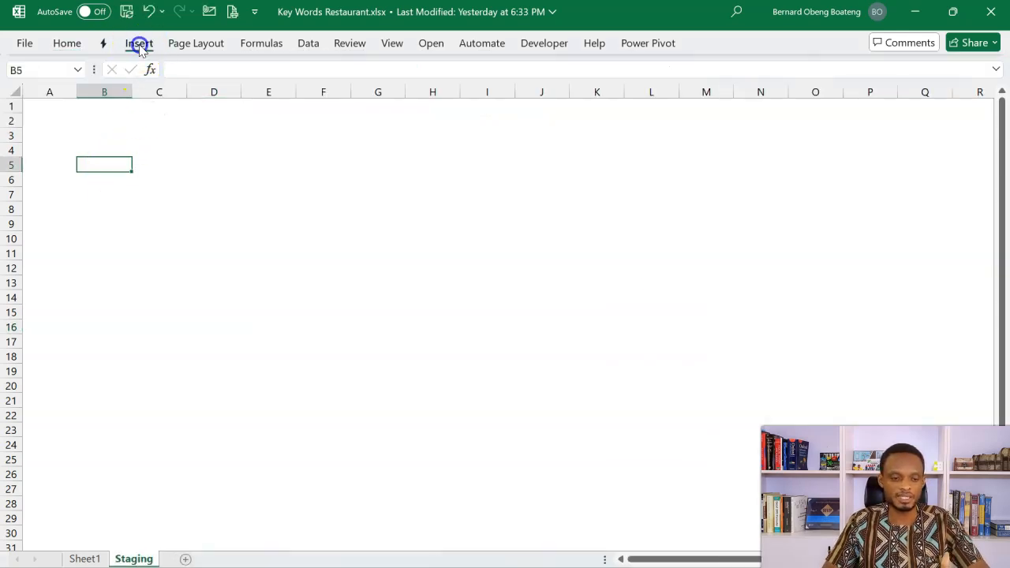
left_click(138, 43)
left_click(38, 105)
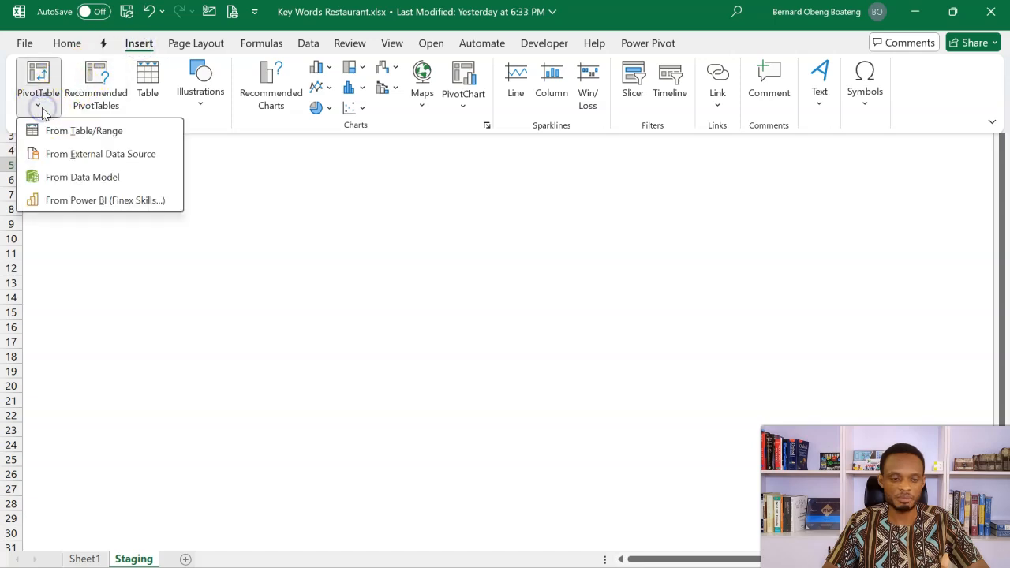
left_click(78, 182)
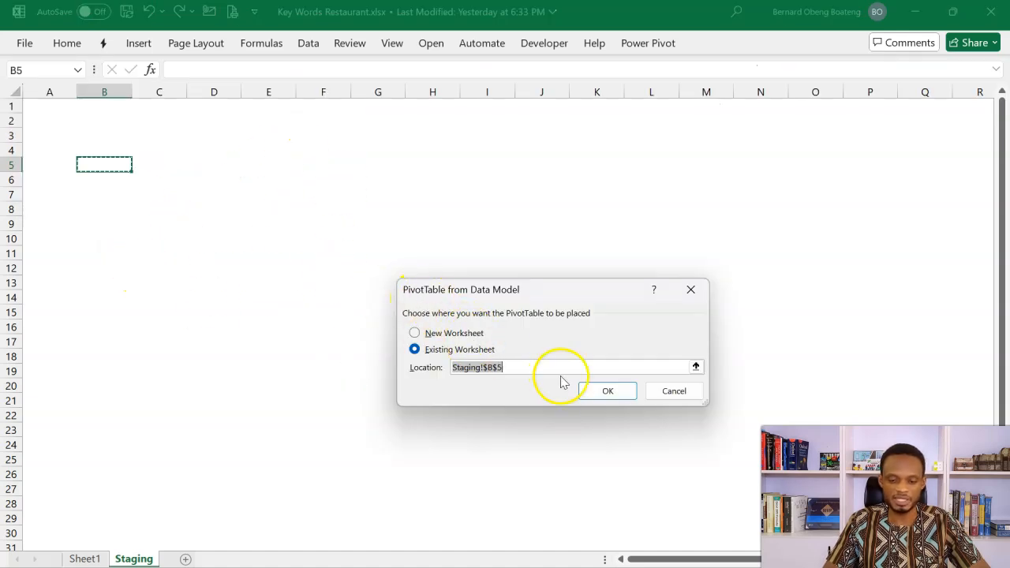
left_click(605, 389)
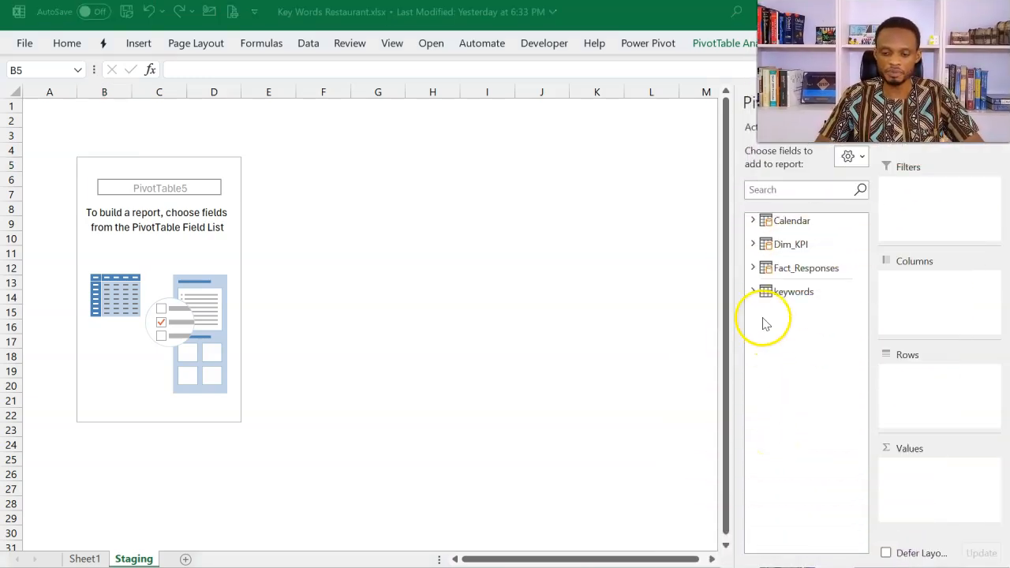
Step: Build the PivotTable with Dim_KPI Key Areas as rows and the count of Fact_Responses Key Areas as values
left_click(752, 268)
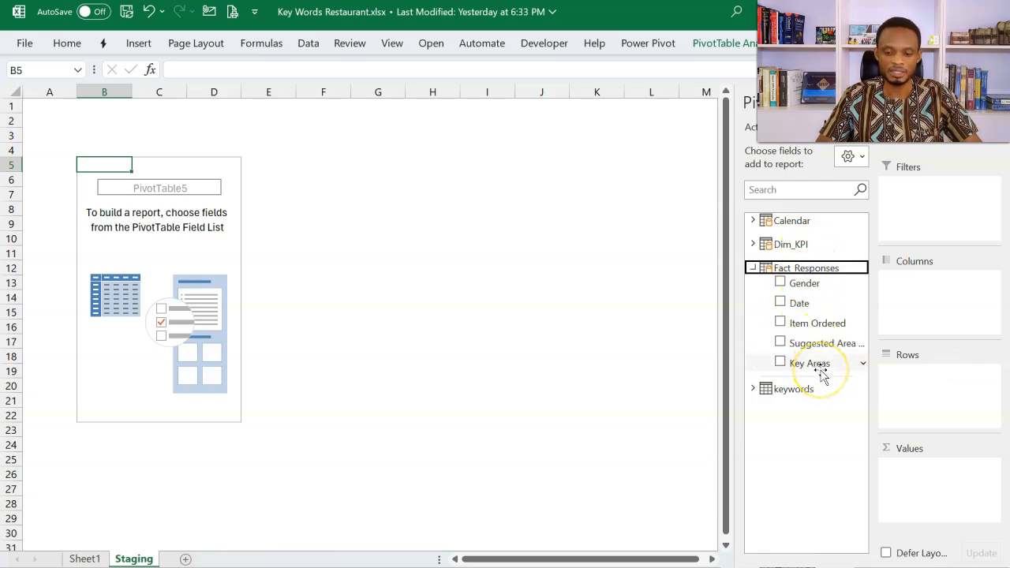
left_click_drag(821, 375, 936, 476)
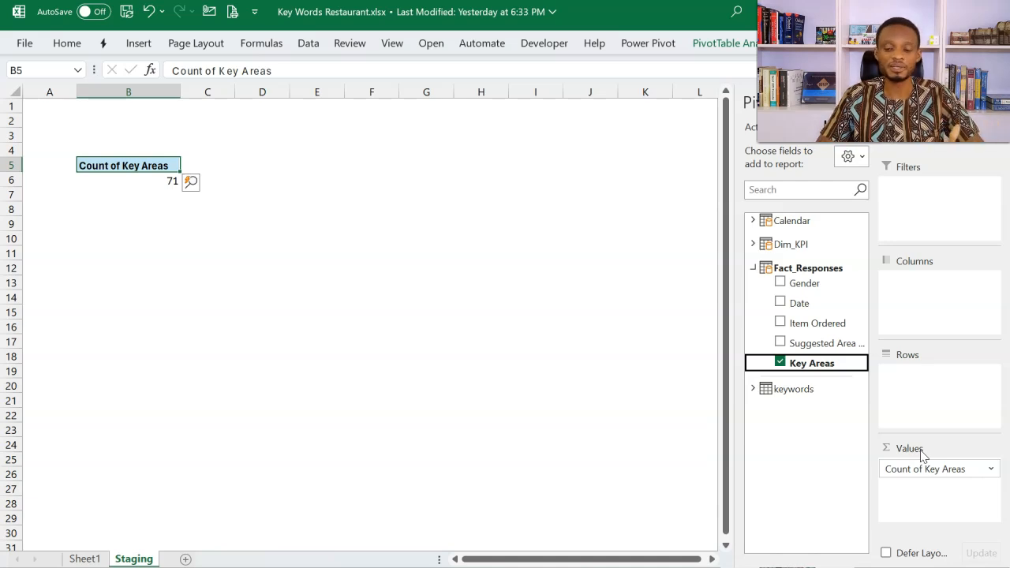
left_click(754, 269)
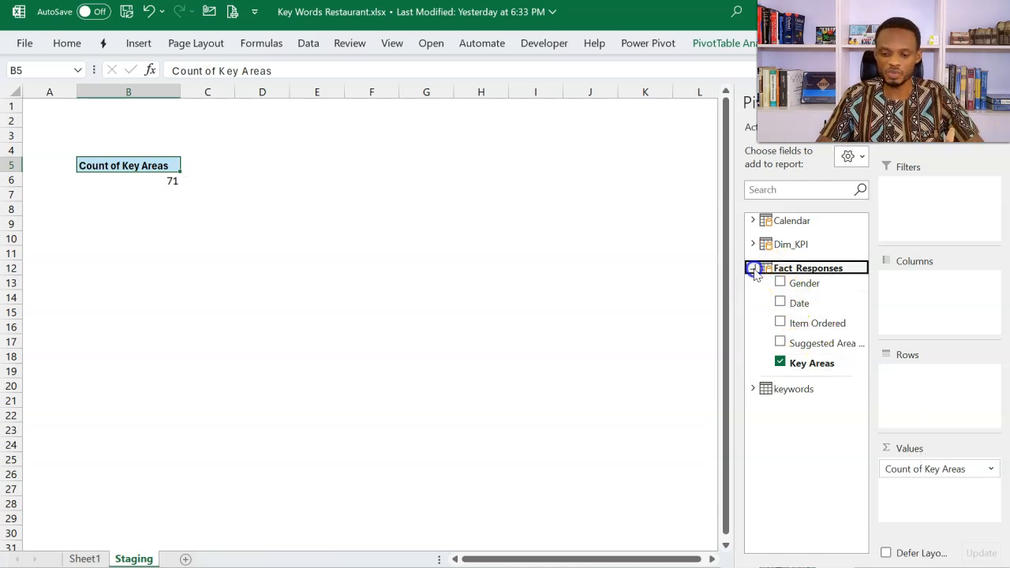
left_click(754, 269)
left_click(754, 246)
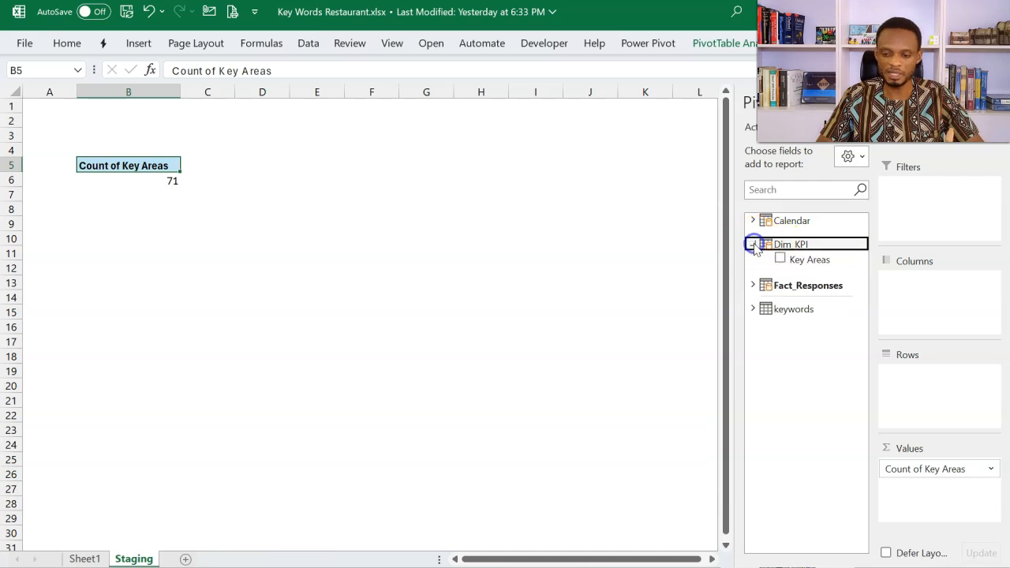
left_click_drag(807, 263, 915, 388)
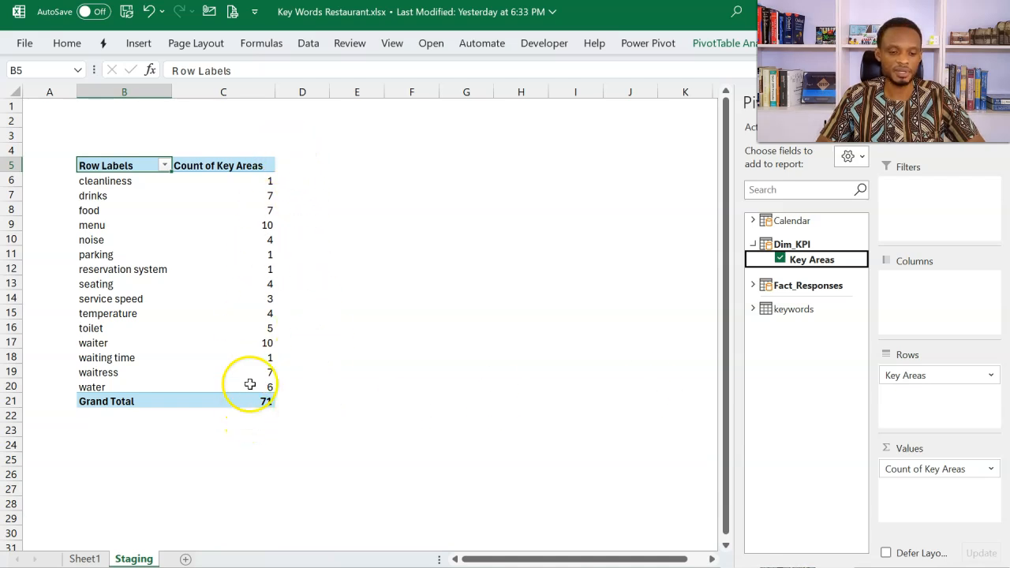
Step: Sort the PivotTable's key areas by Count of Key Areas from largest to smallest
left_click(262, 209)
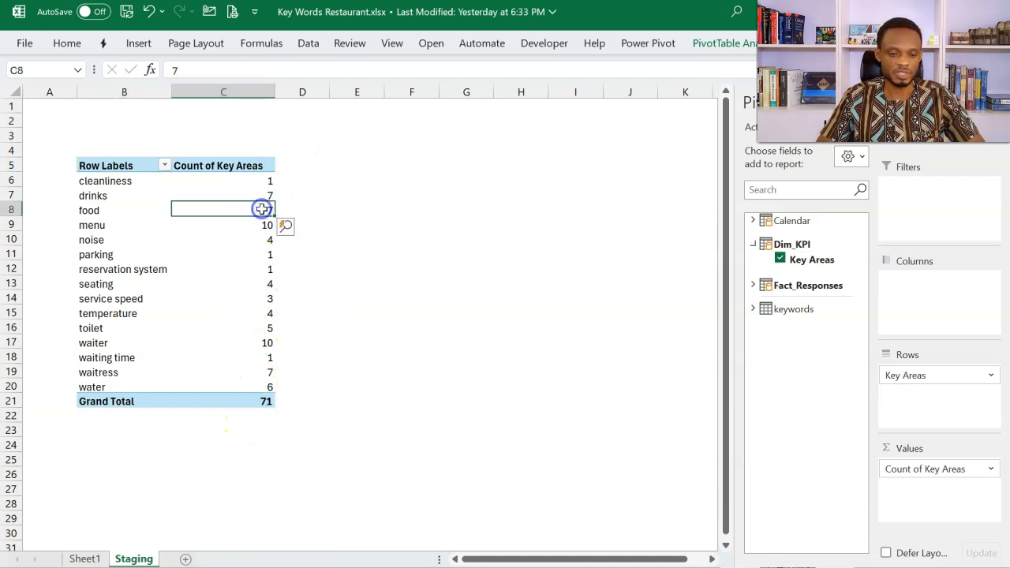
left_click(308, 45)
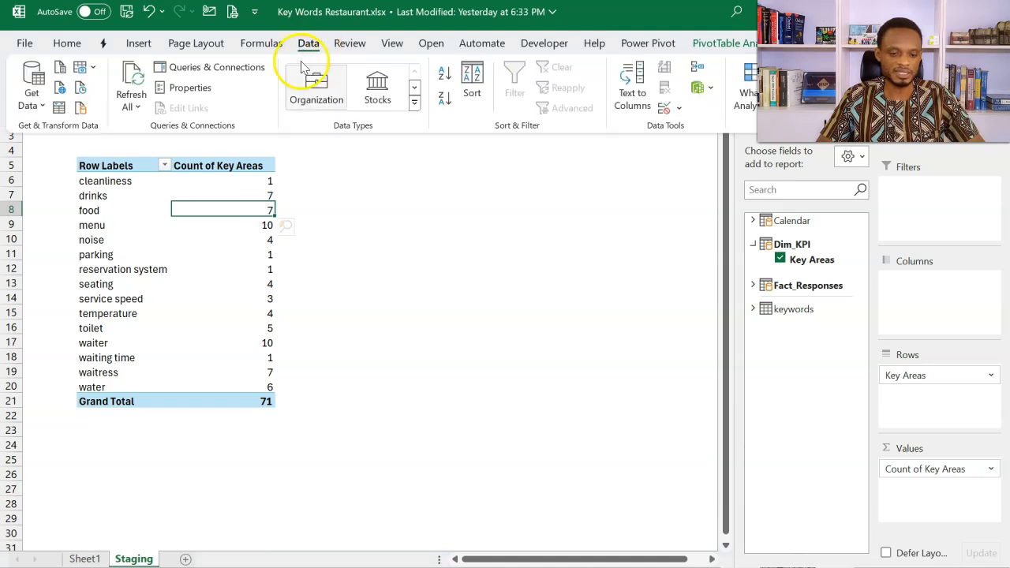
left_click(441, 102)
left_click(351, 167)
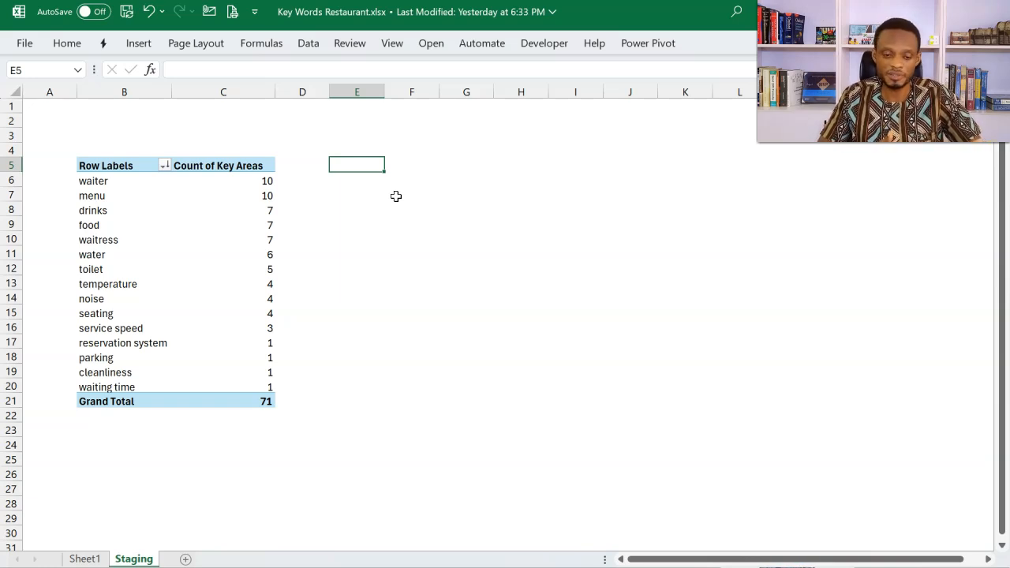
Step: Enter the column headers labels, x, y and values in cells E5 to H5, beside the PivotTable
type("labels")
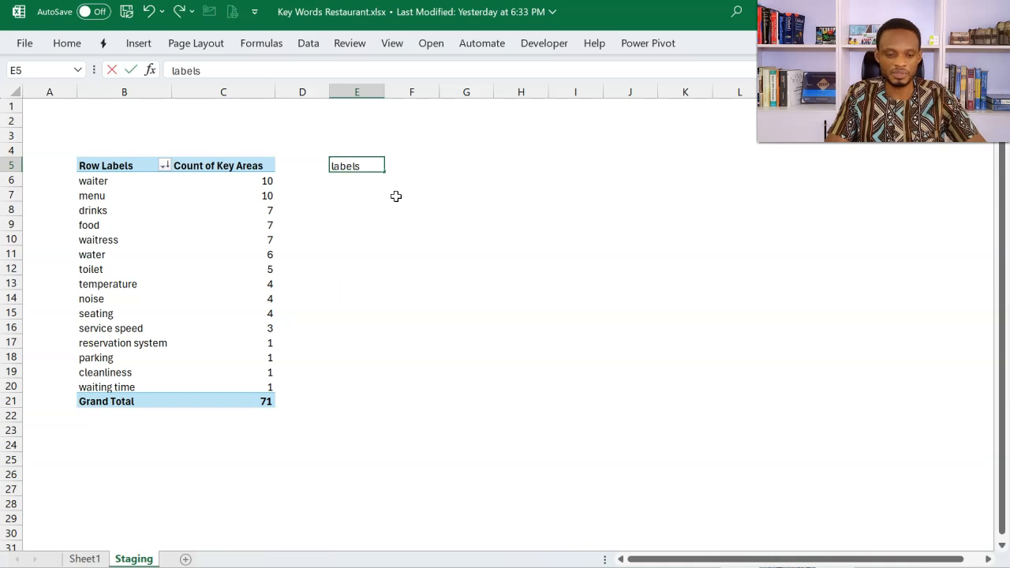
key("Tab")
type("x")
key("Tab")
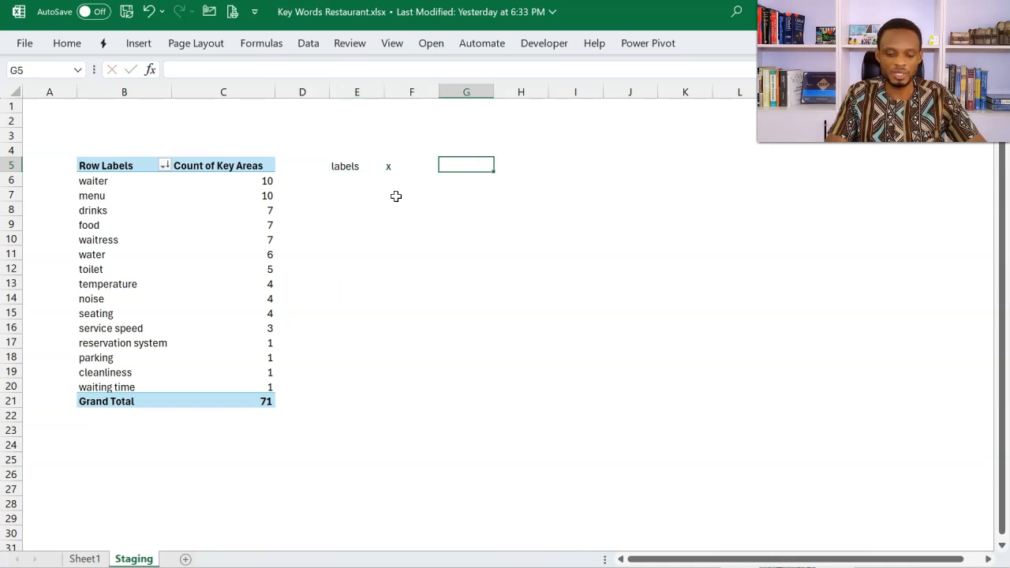
type("y")
key("Tab")
type("cal")
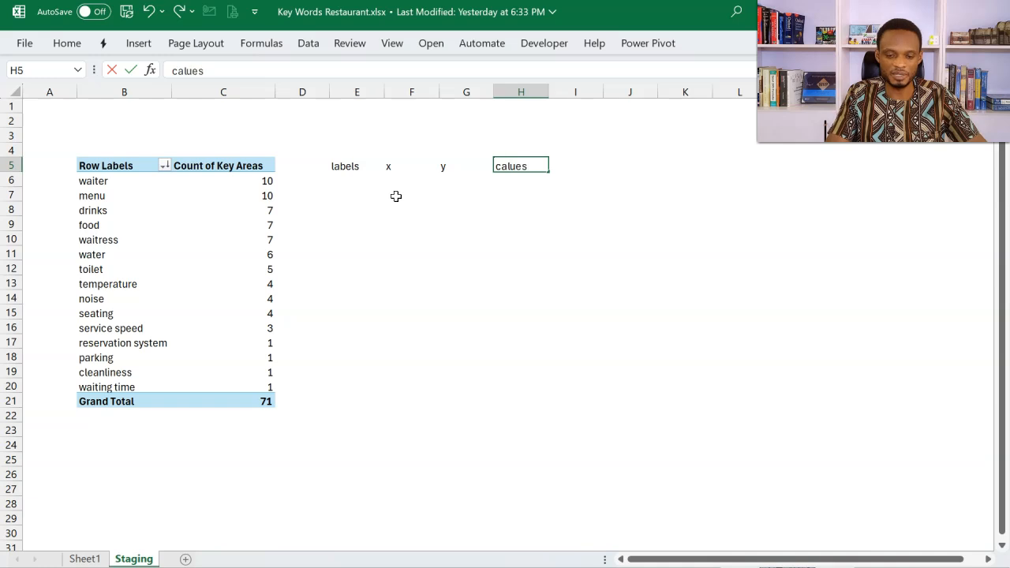
type("ues")
key("Return")
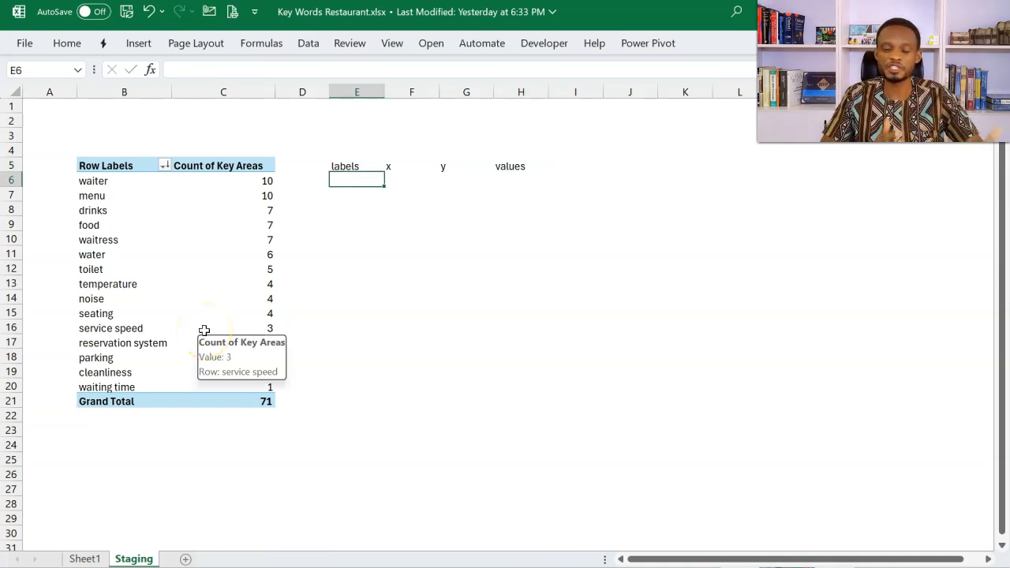
left_click_drag(363, 167, 496, 386)
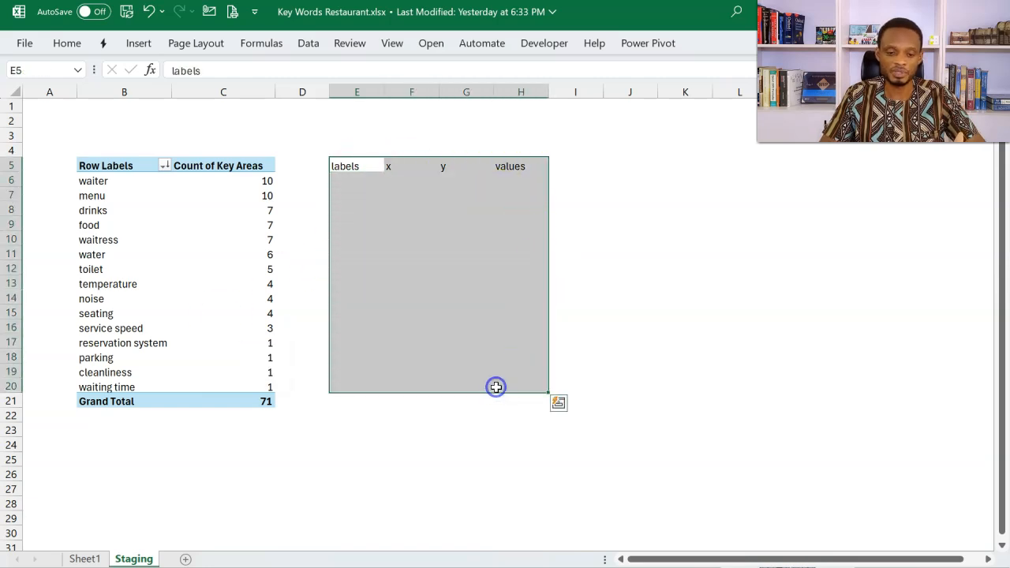
Step: Enter =FILTER(B:B,B:B<>"") in E6 to list the non-blank entries of column B
left_click(348, 183)
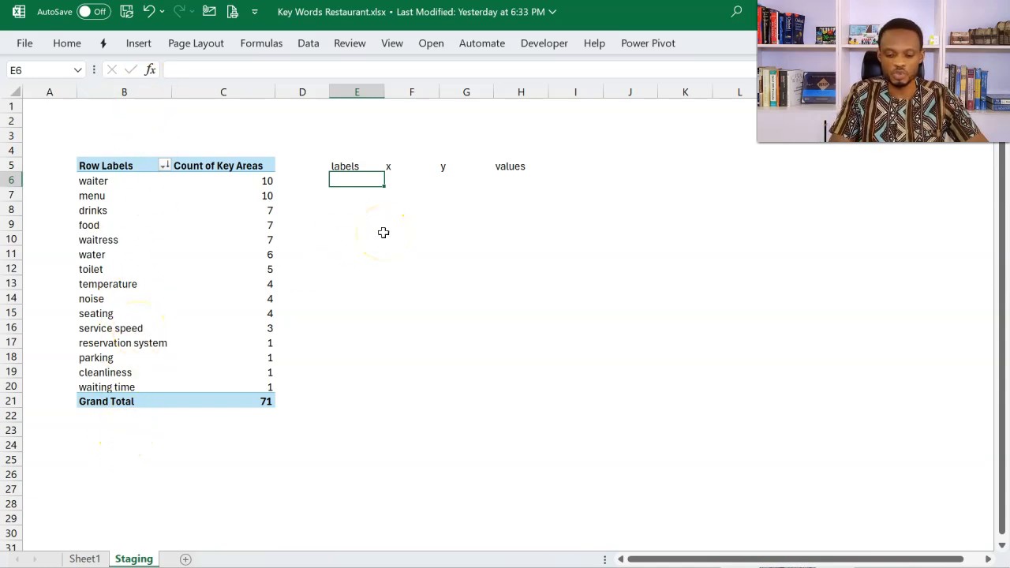
type("=fil")
key("Tab")
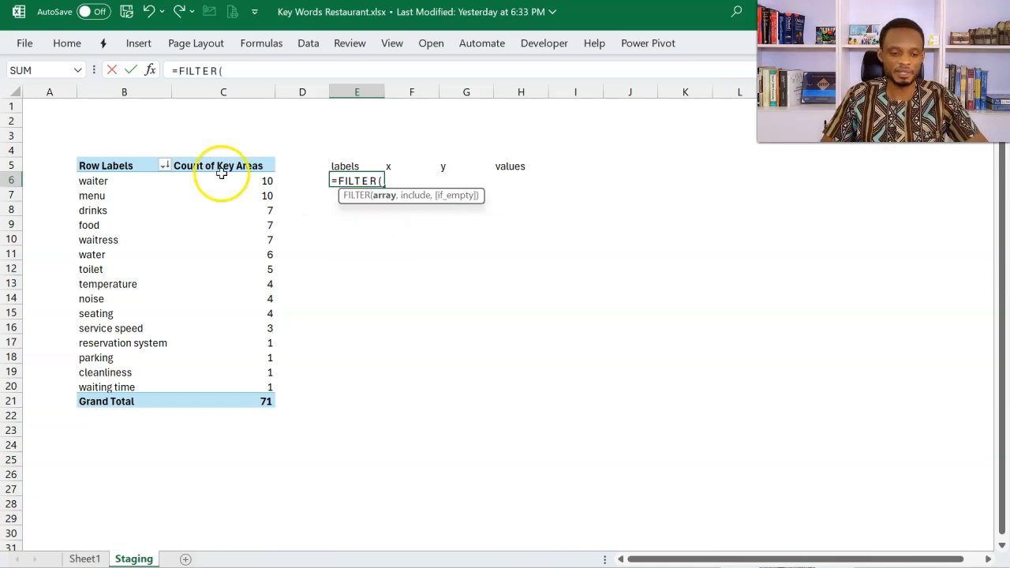
left_click(135, 92)
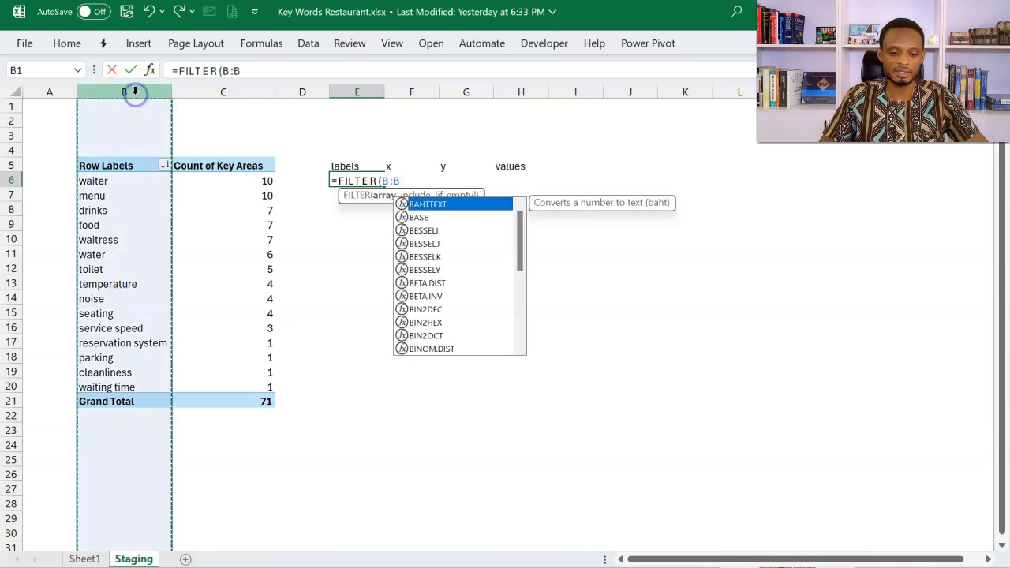
left_click(125, 89)
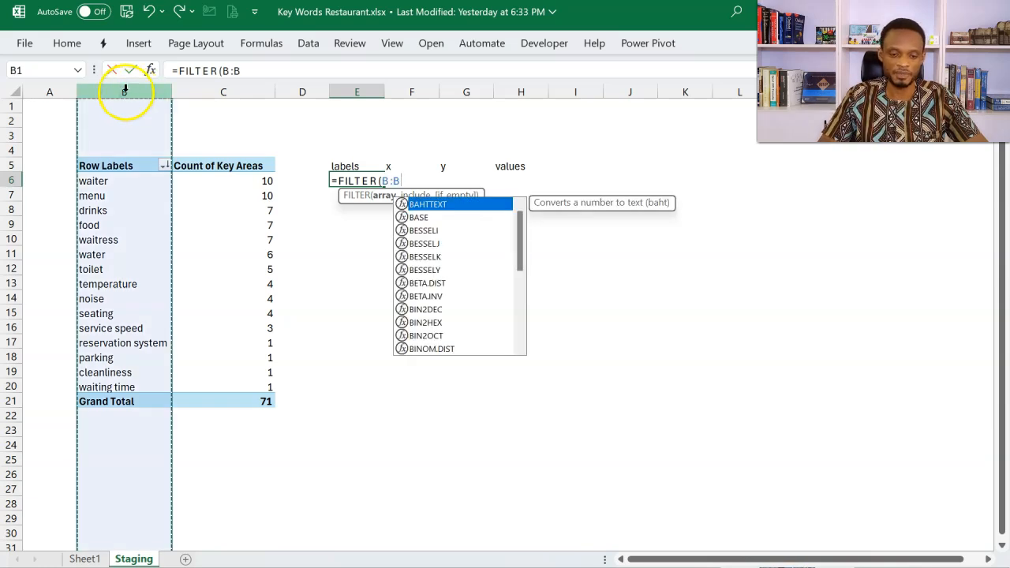
type(",")
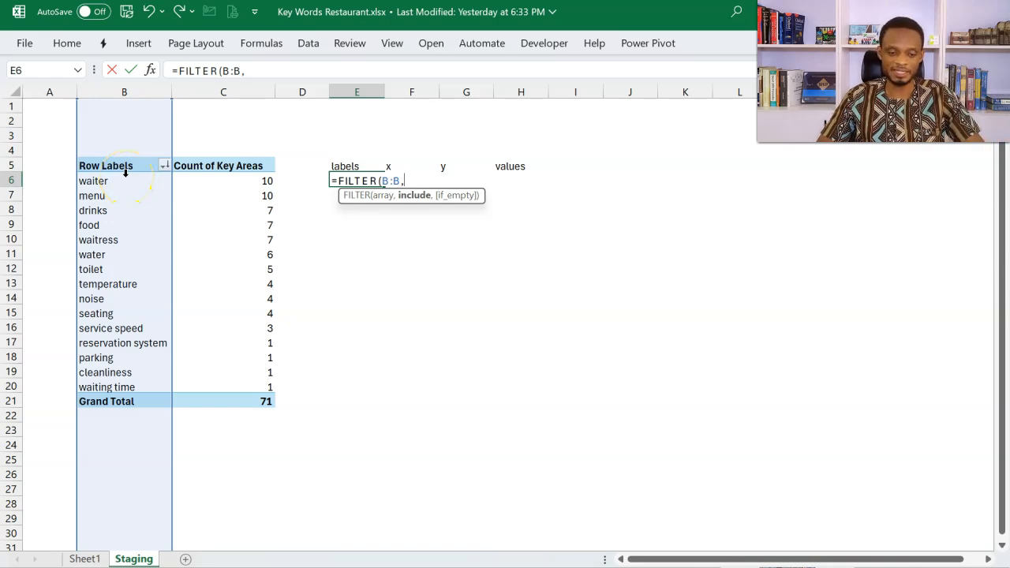
left_click(125, 91)
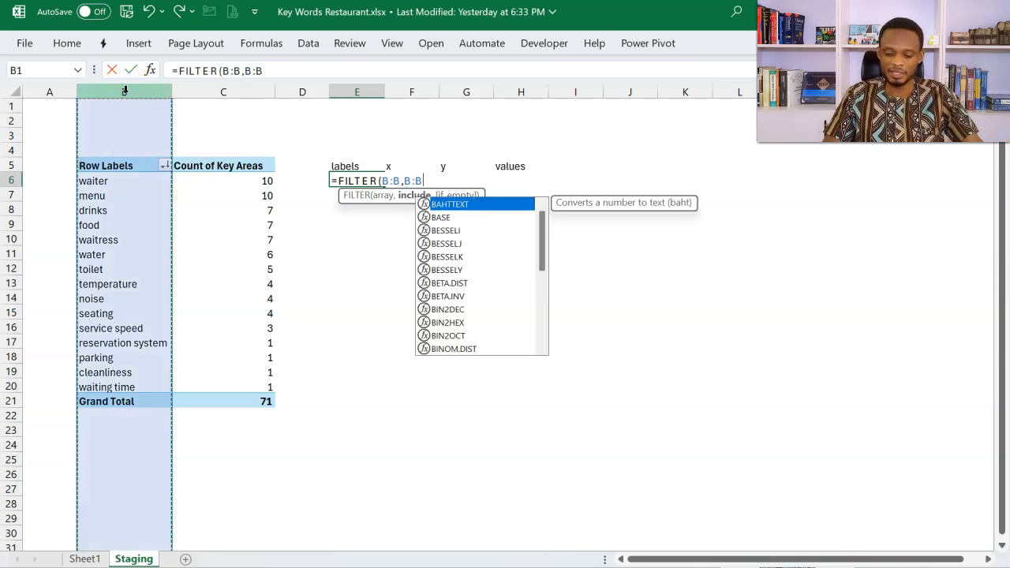
type("<")
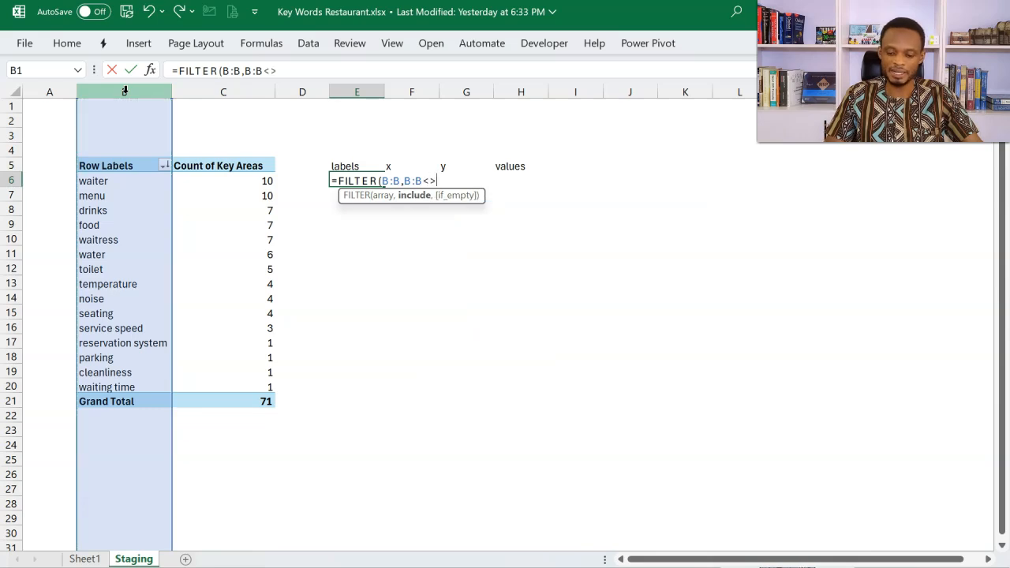
type(">\"\"")
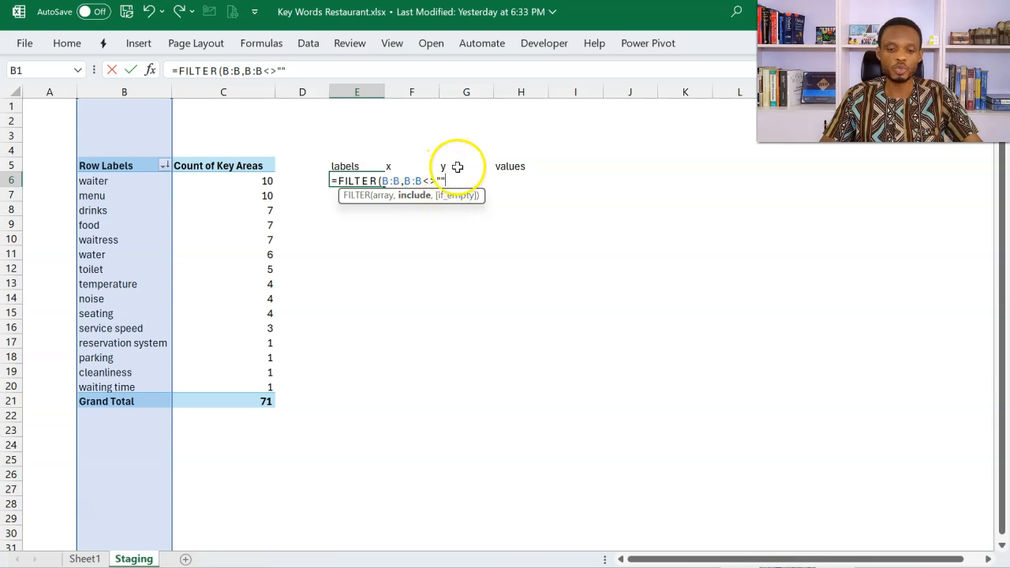
left_click(420, 196)
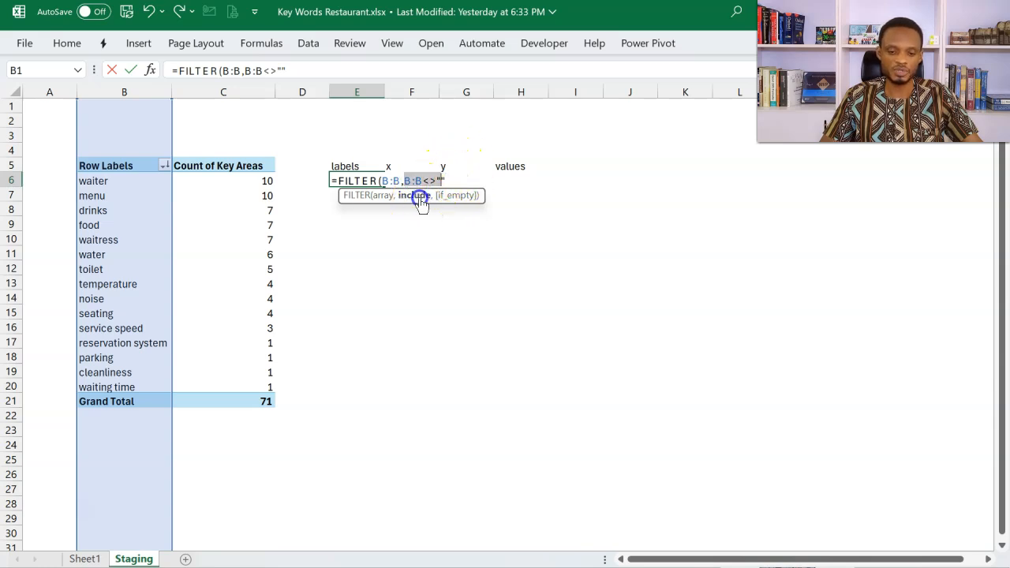
left_click(461, 183)
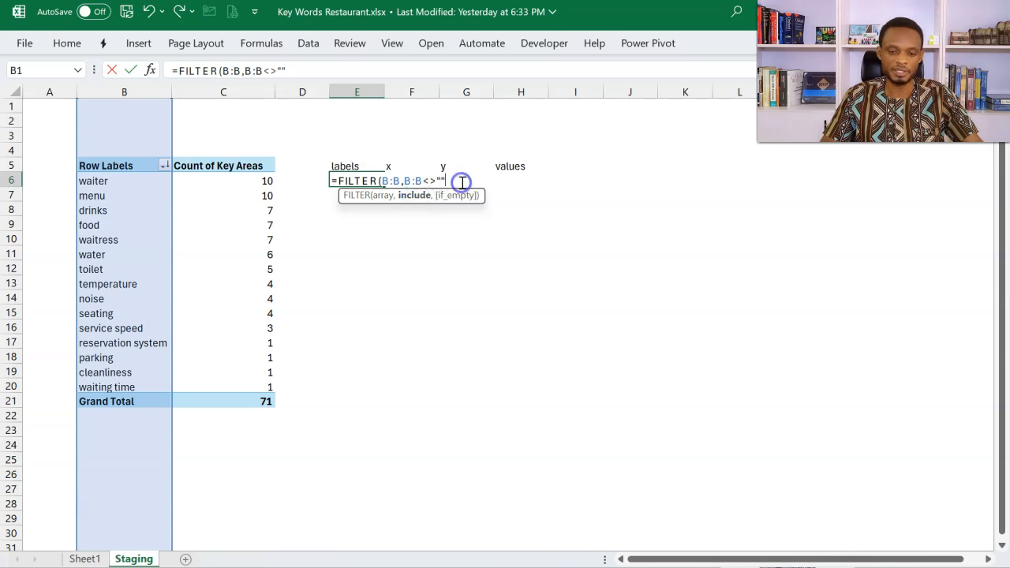
type(")")
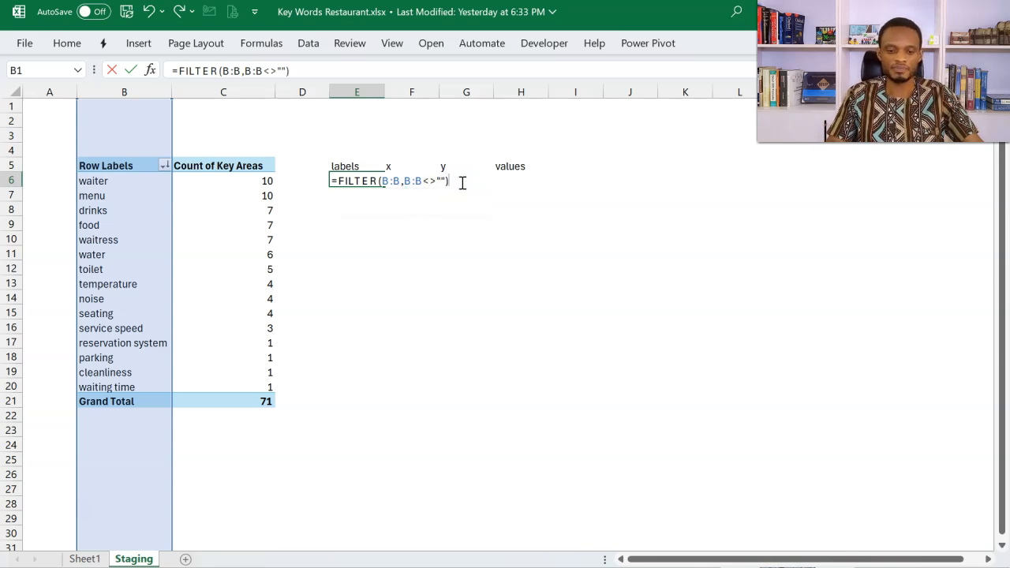
key("Return")
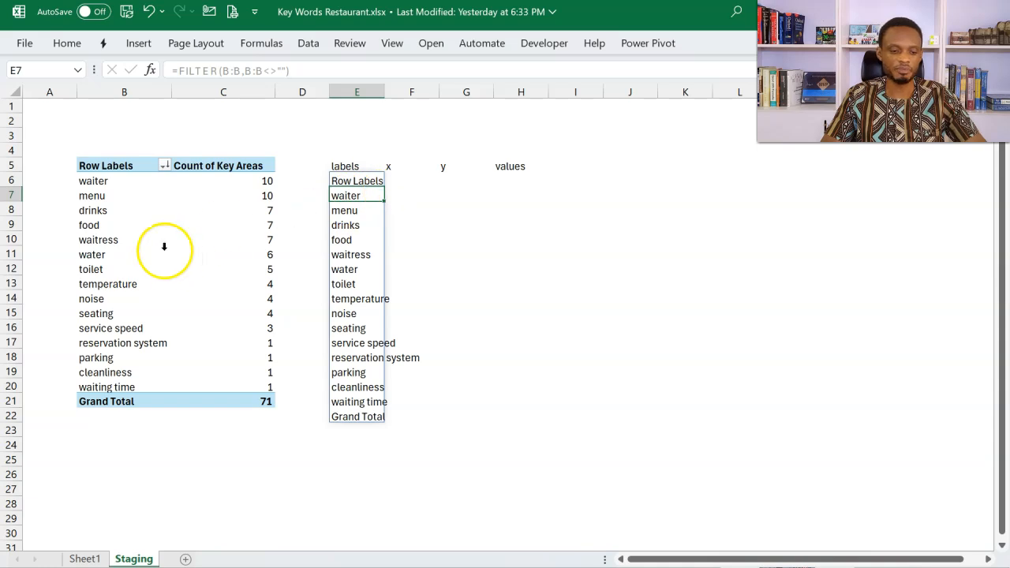
Step: Turn off the grand totals of the key areas PivotTable
left_click(113, 400)
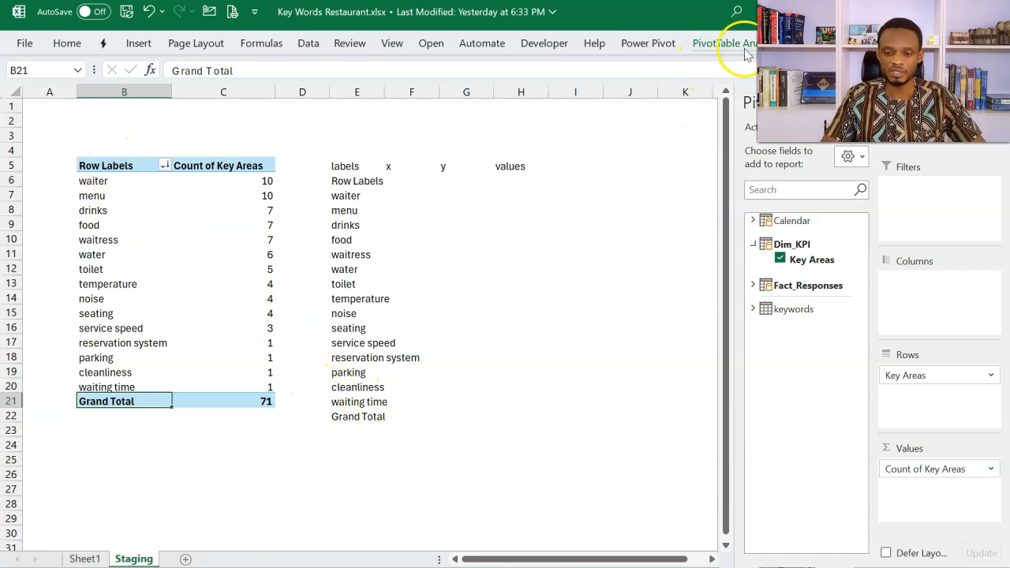
left_click(822, 44)
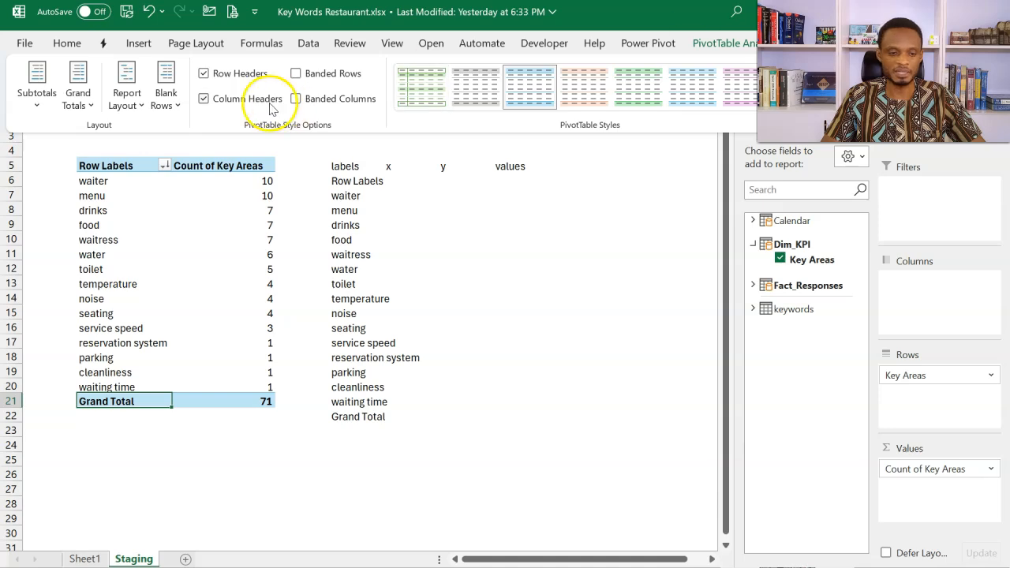
left_click(79, 98)
left_click(120, 137)
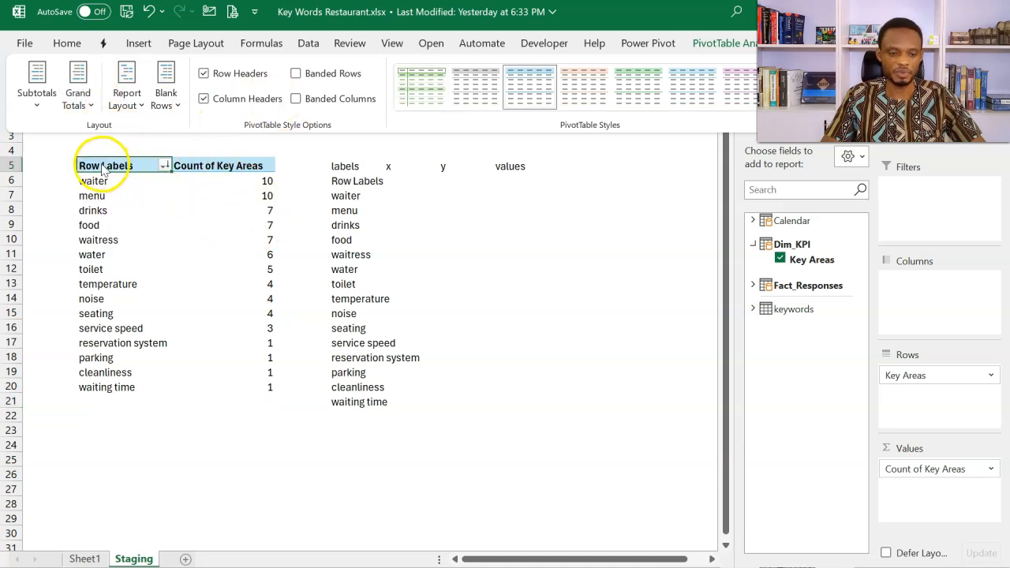
left_click(597, 208)
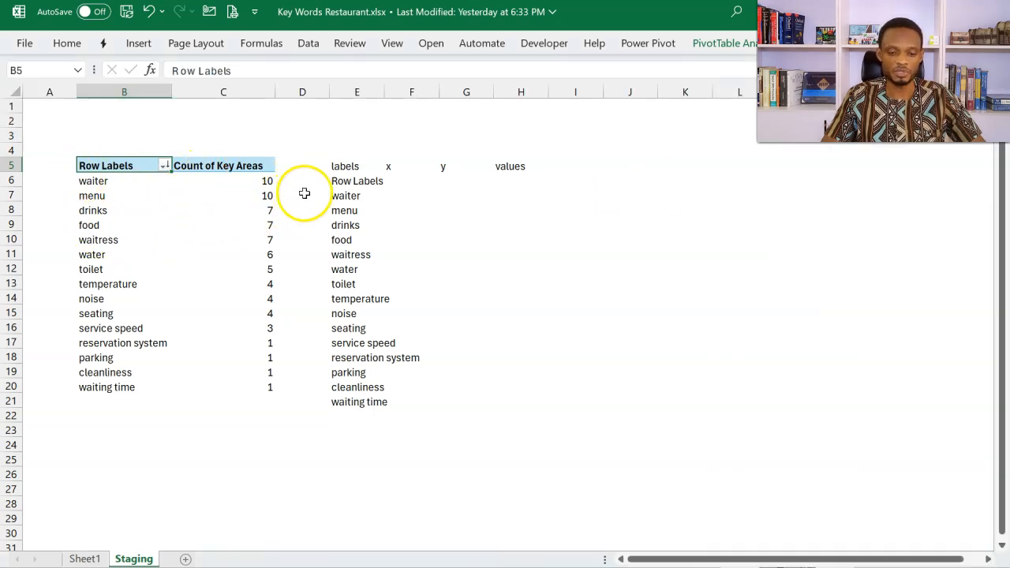
Step: Wrap the E6 formula as =DROP(FILTER(B:B,B:B<>""),1) to remove the header row, and autofit column E
left_click(339, 183)
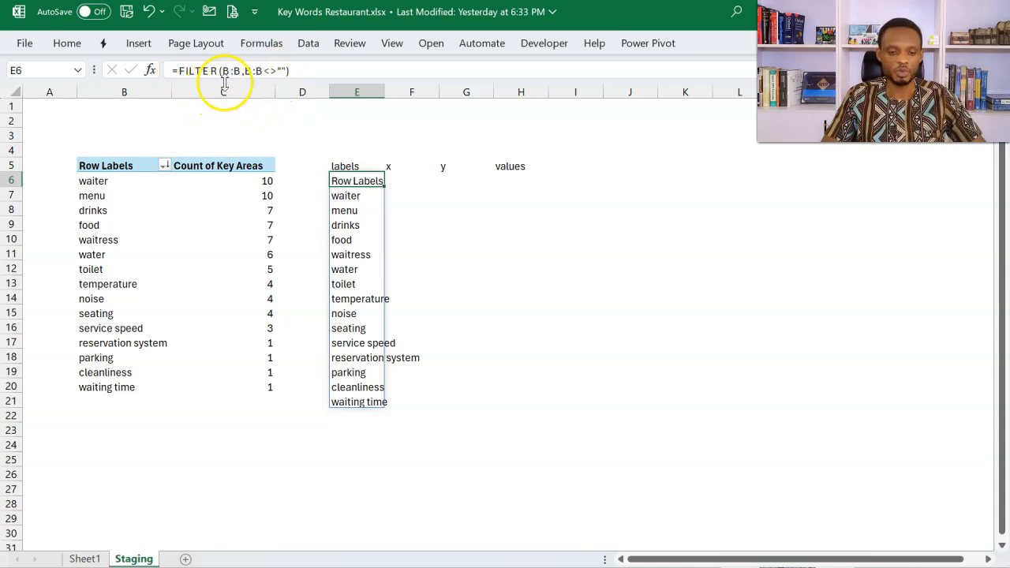
left_click(177, 70)
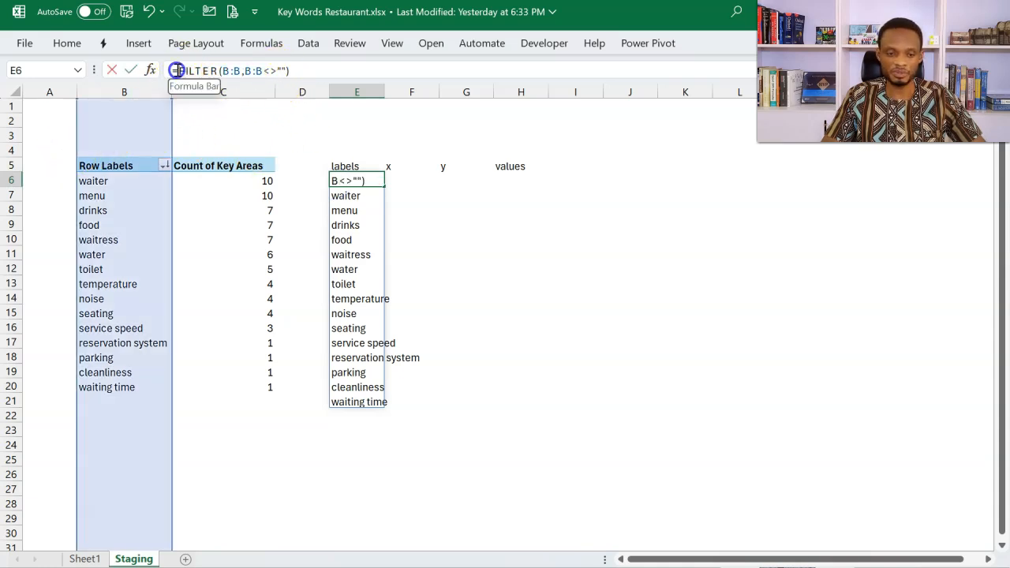
type("dro")
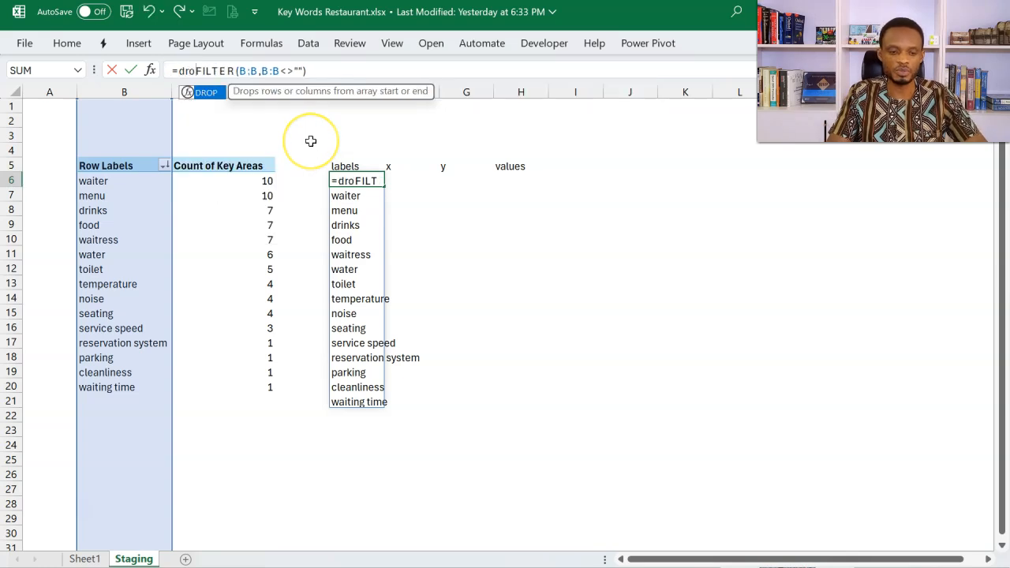
key("Tab")
left_click(365, 74)
type(",")
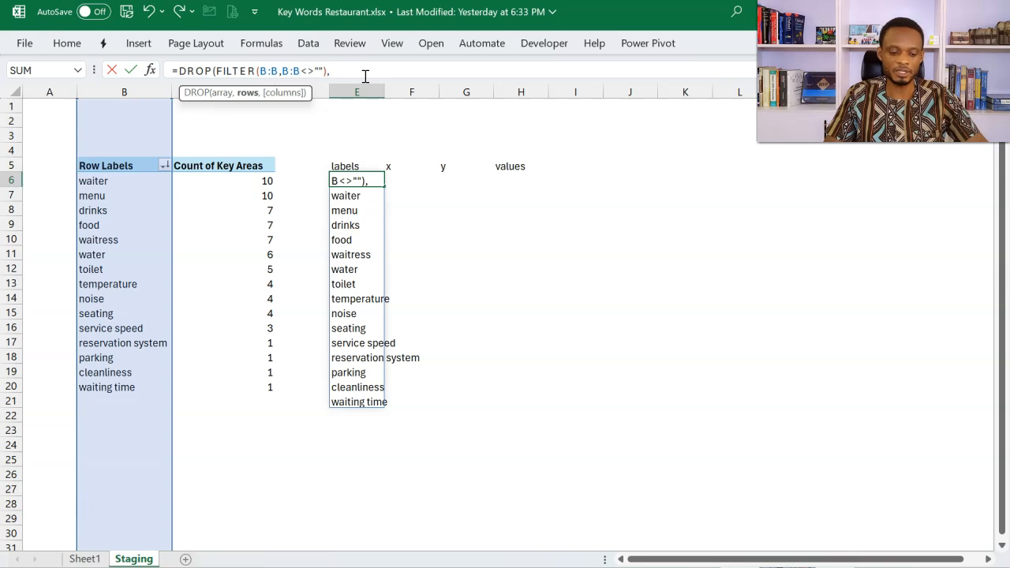
type("1)")
key("Return")
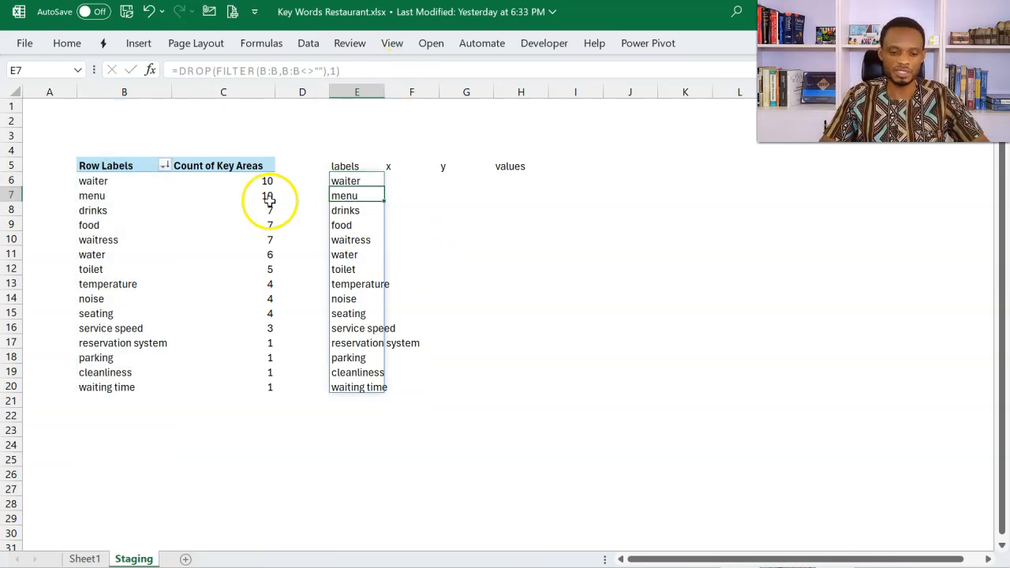
double_click(386, 93)
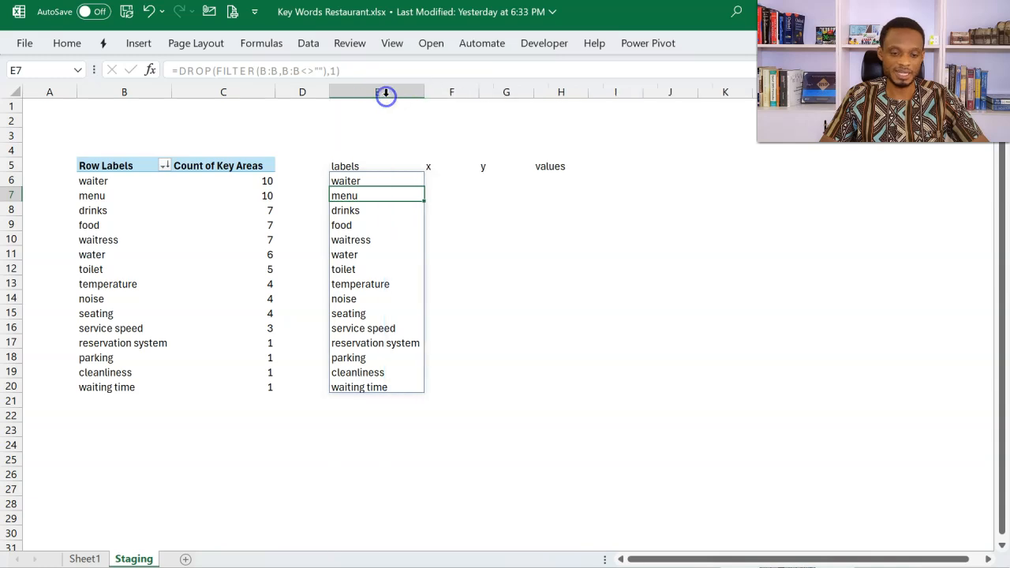
left_click(369, 180)
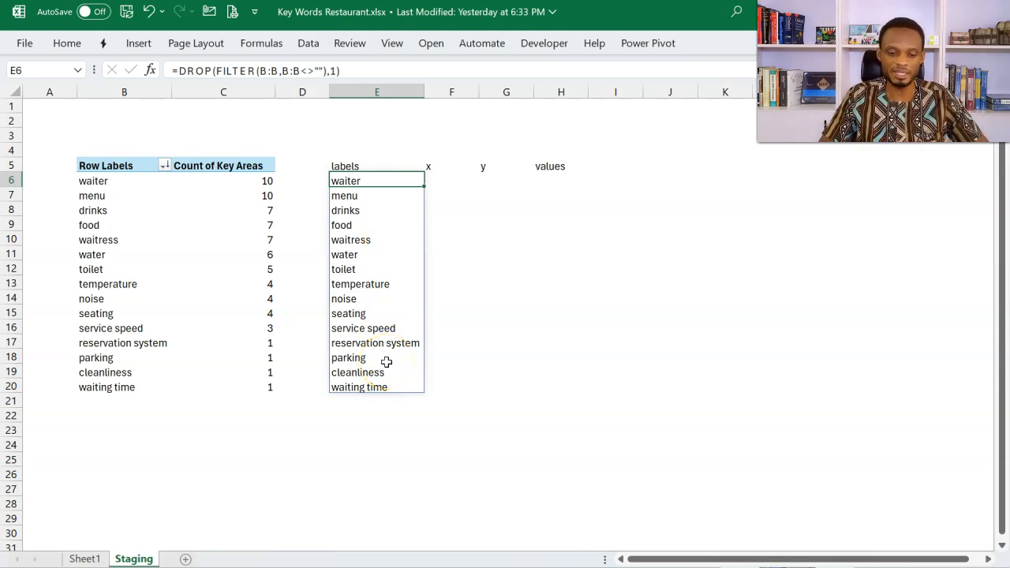
Step: Enter =SEQUENCE(COUNTA(E6#),,0,5) in F6 to generate the x values in steps of 5 starting at 0
left_click(451, 185)
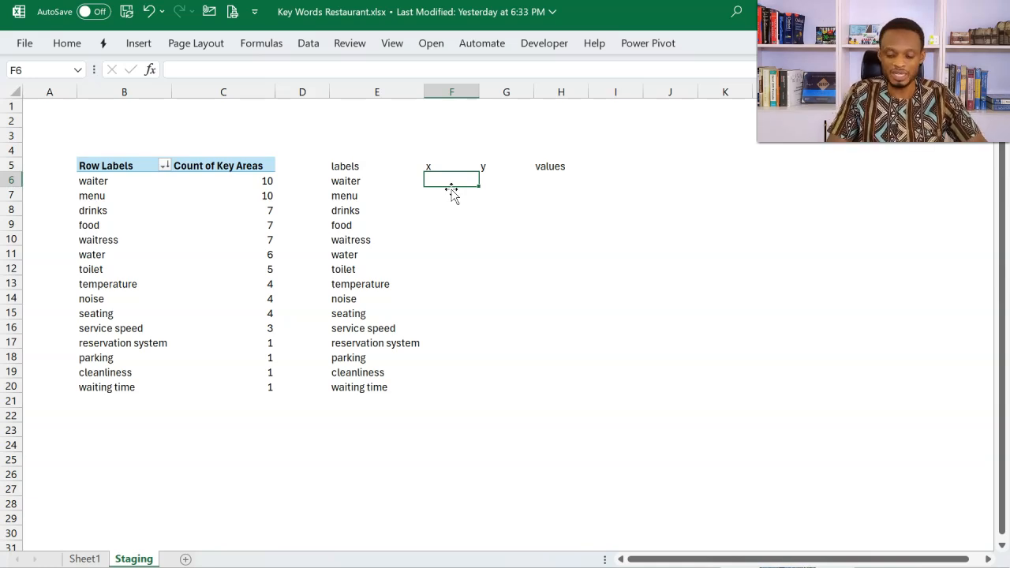
type("=seq")
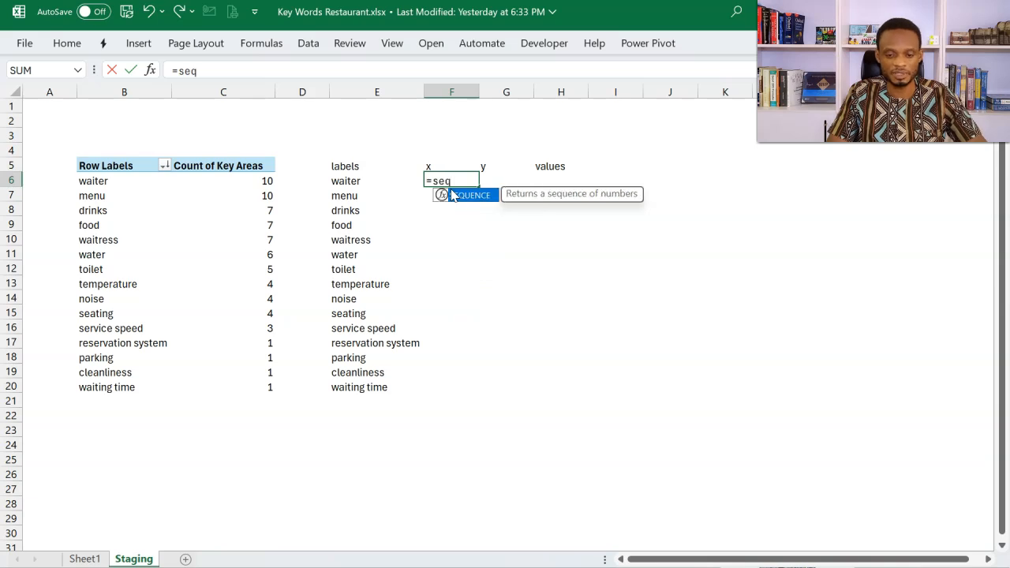
double_click(453, 195)
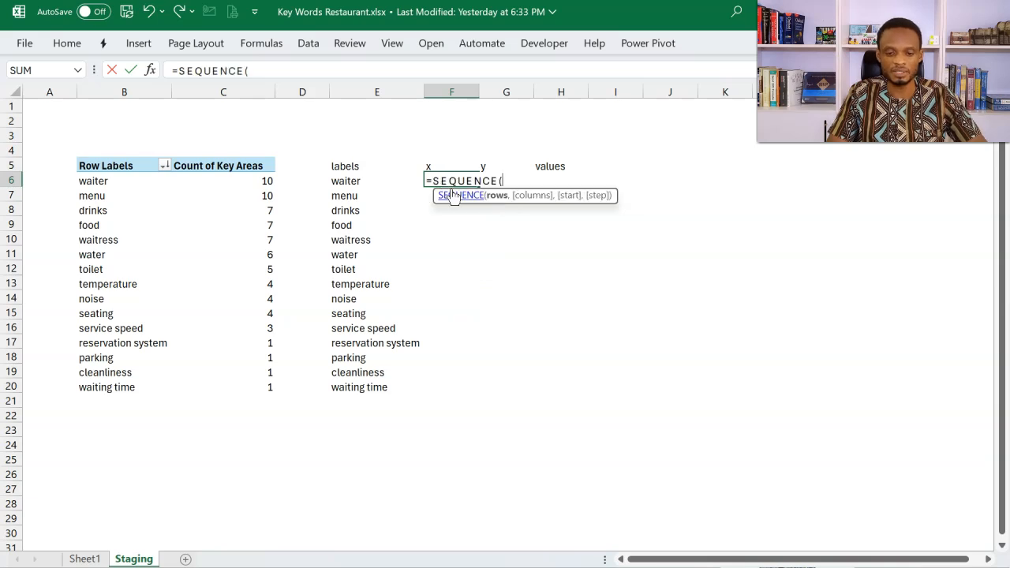
type("coun")
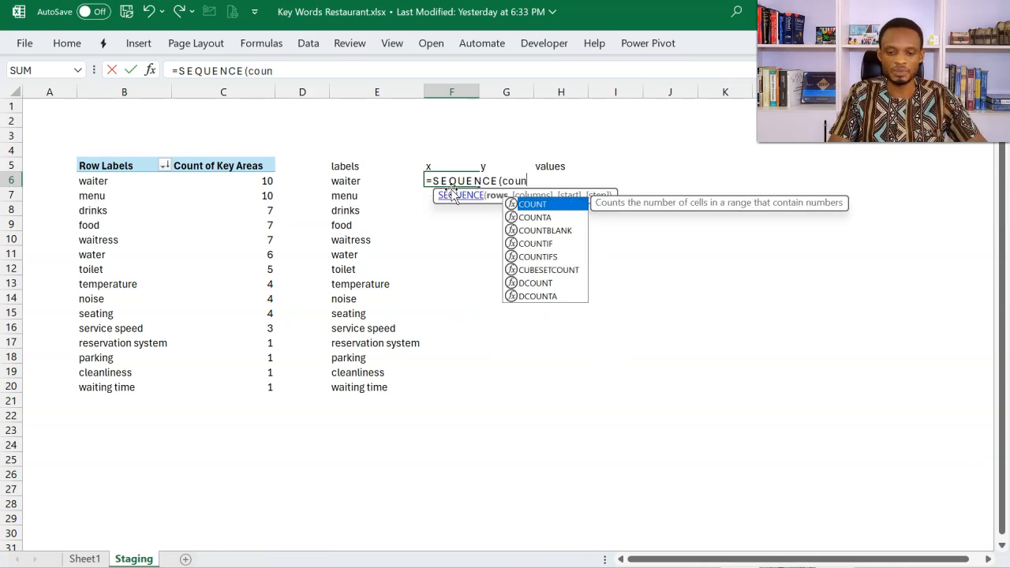
key("Down")
key("Tab")
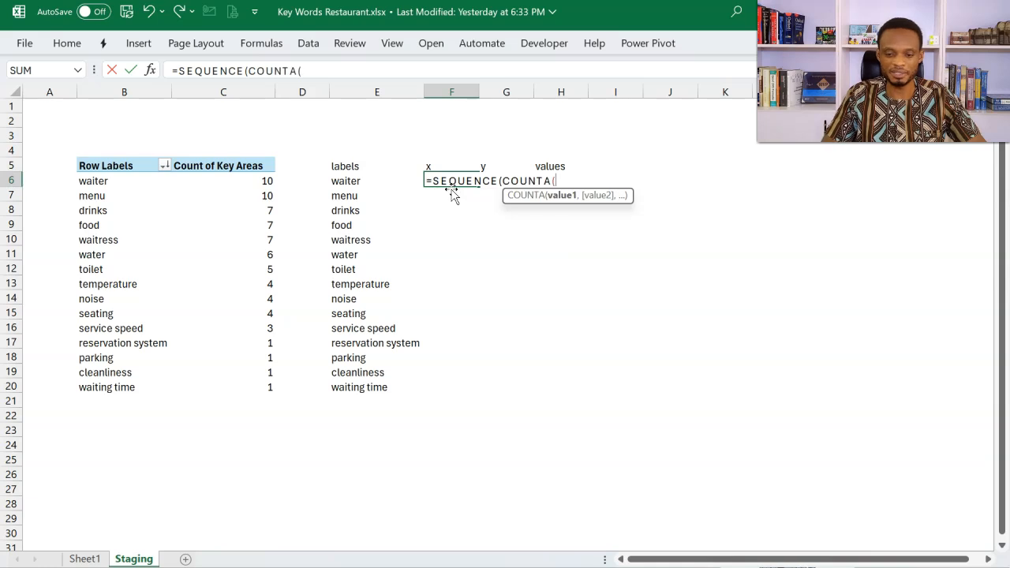
left_click(359, 181)
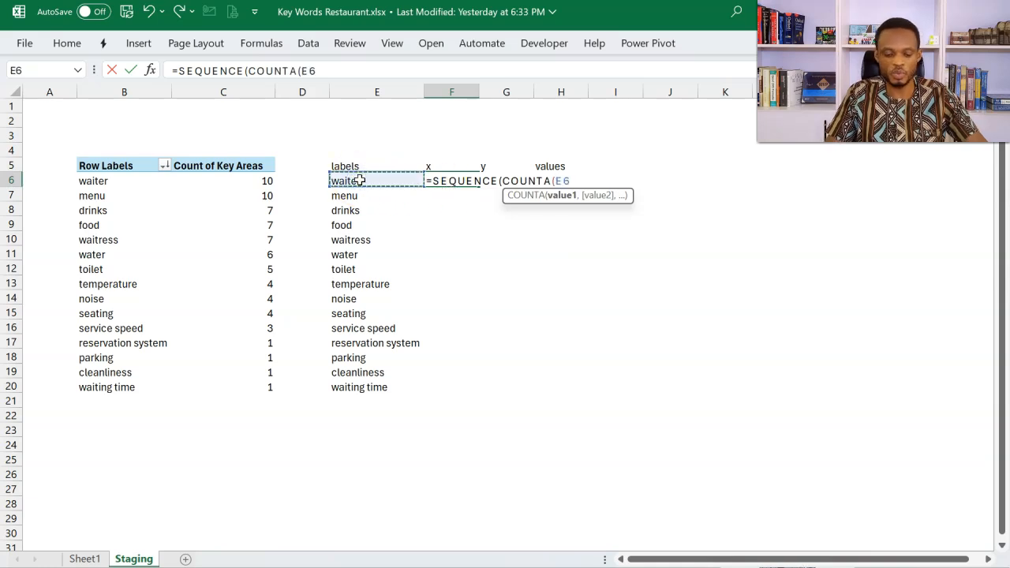
type("#")
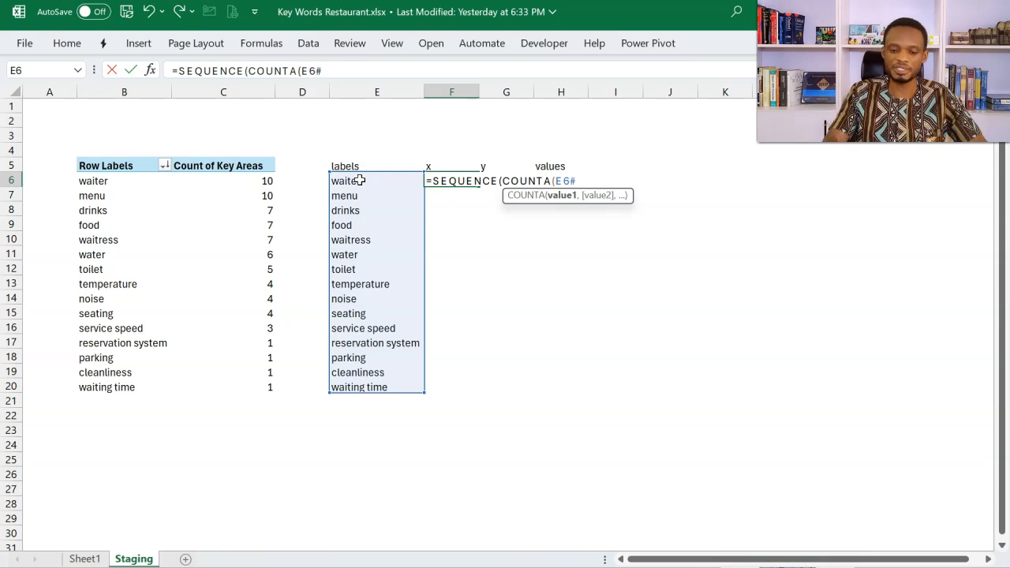
type(")")
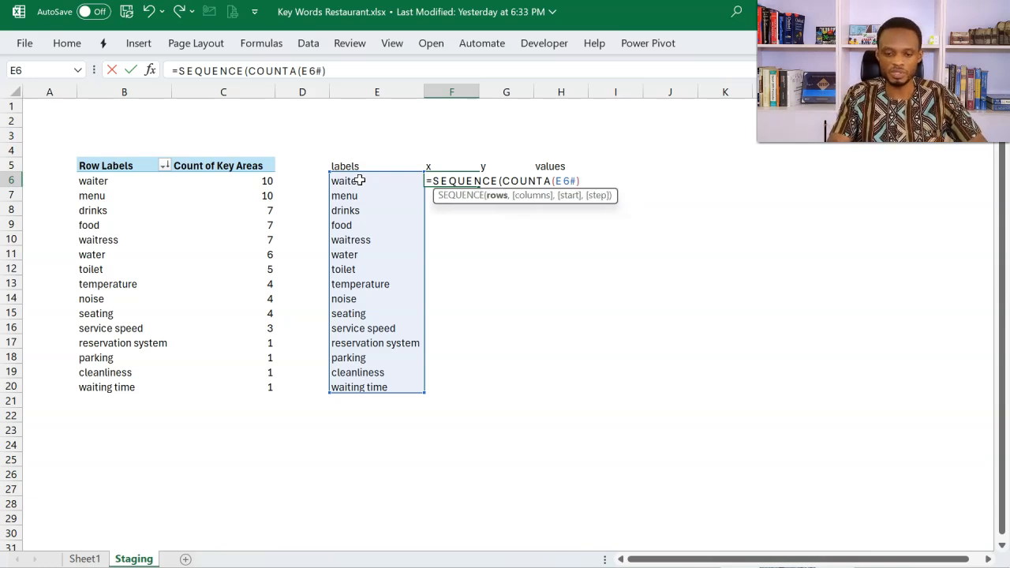
type(",")
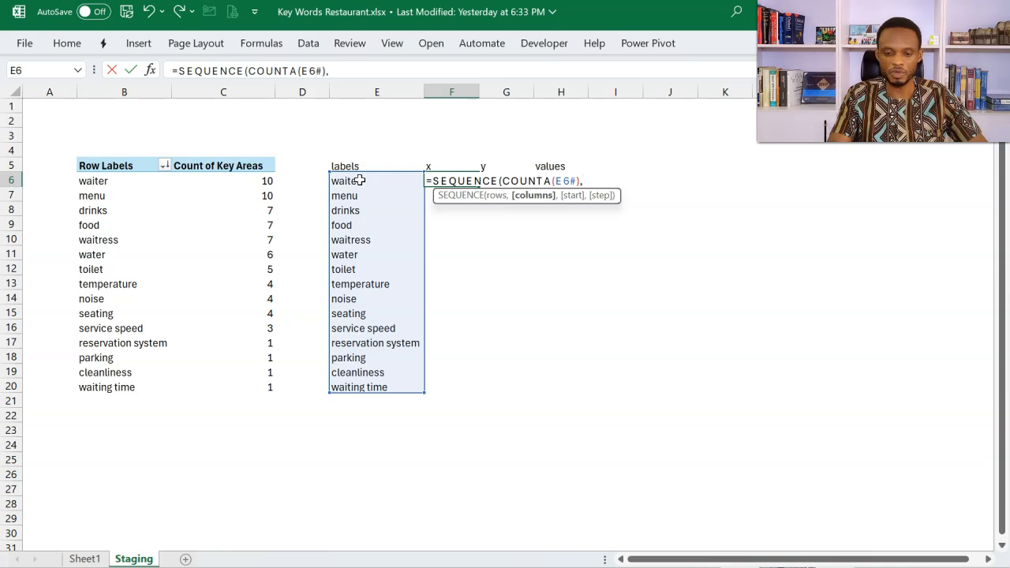
type(",")
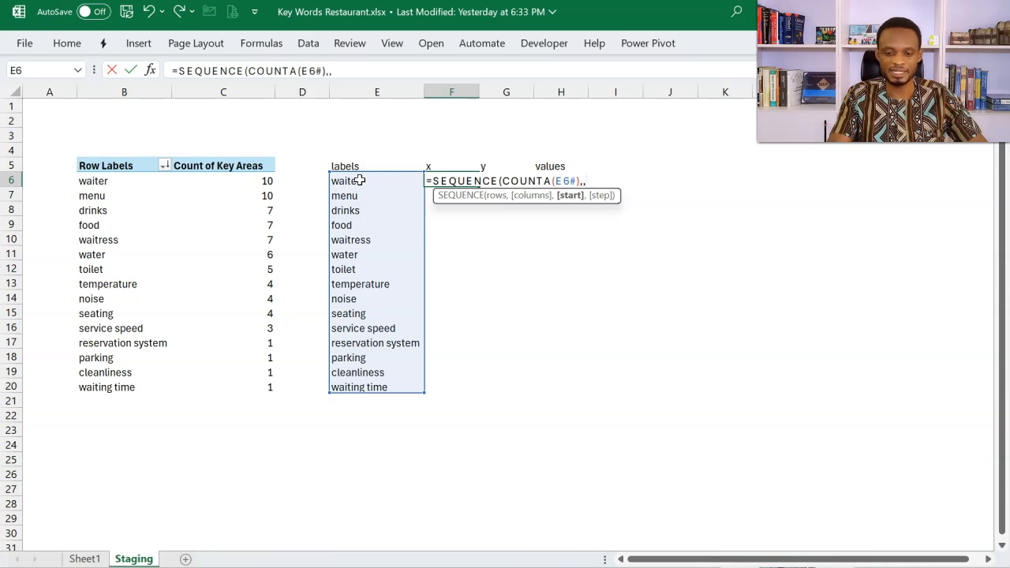
type("0,")
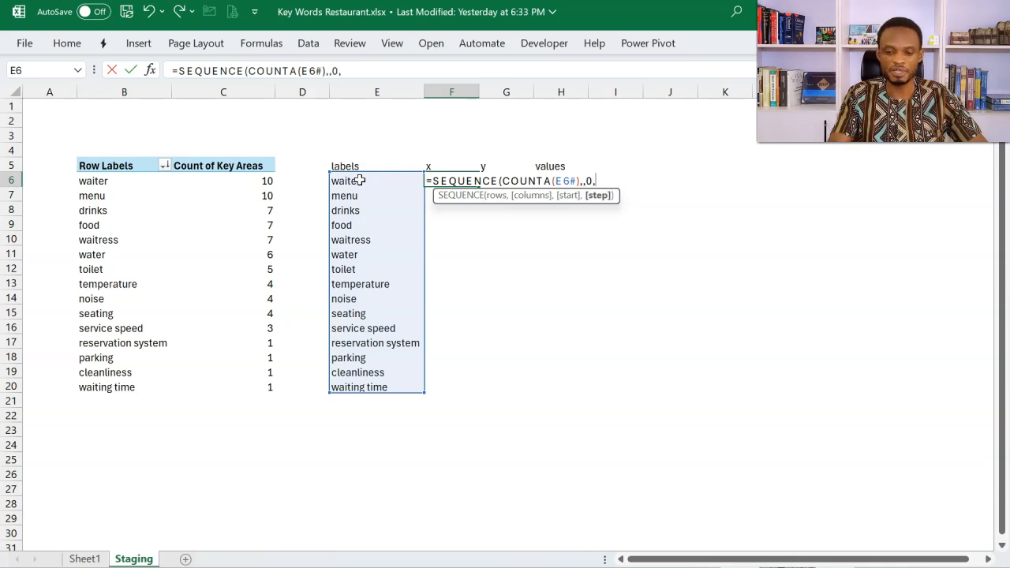
type("5")
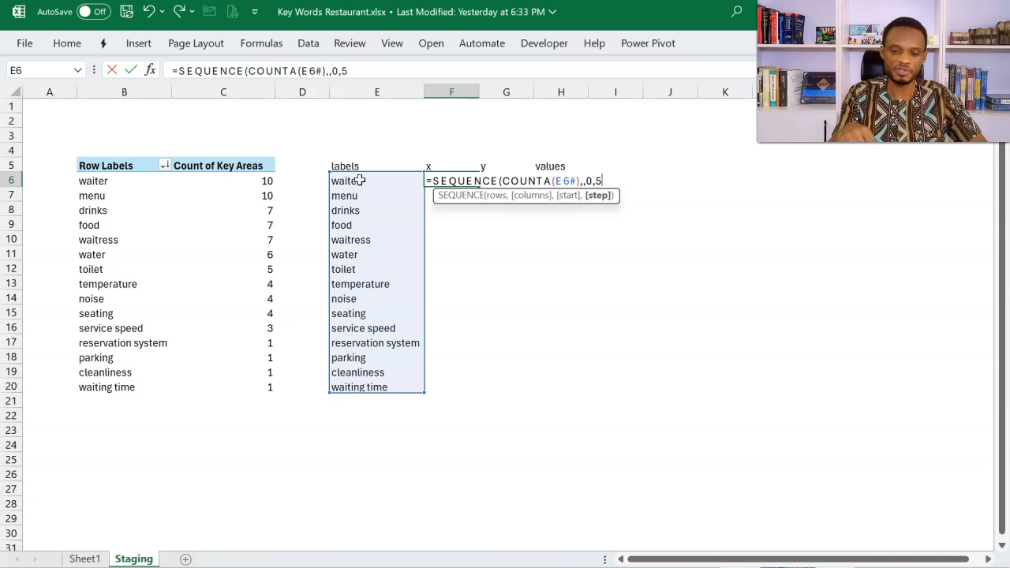
type(")")
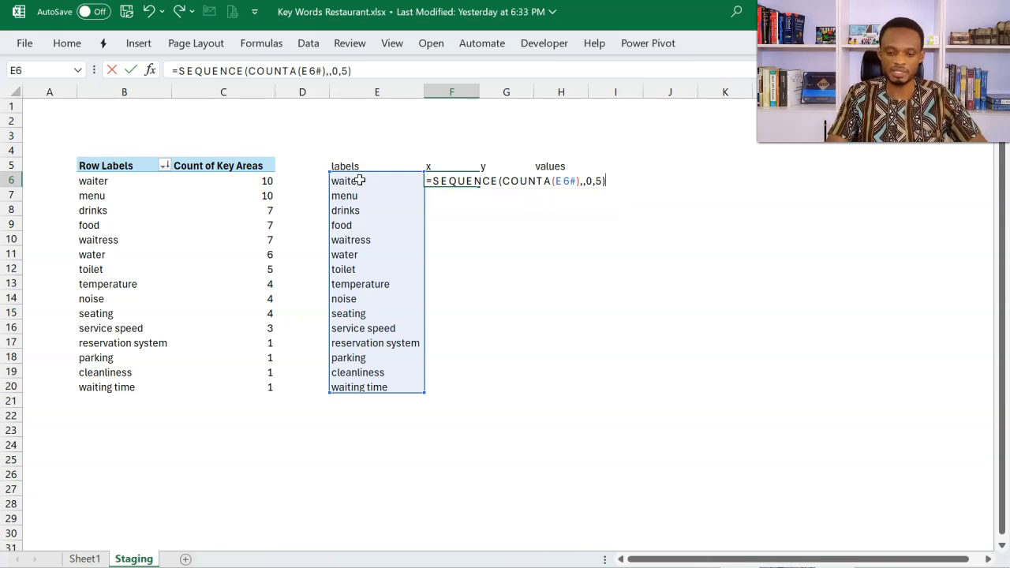
key("Return")
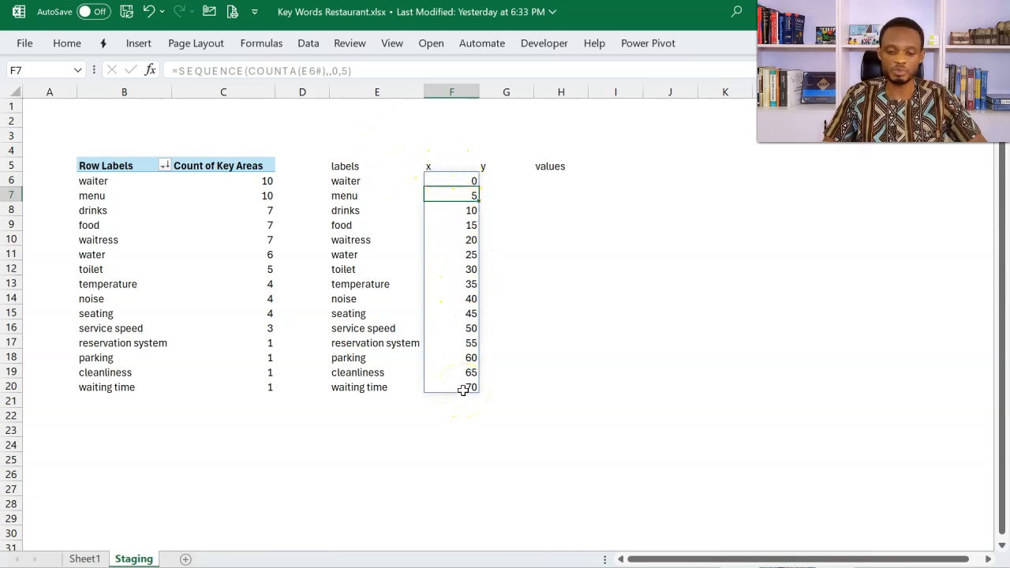
Step: Copy the SEQUENCE formula text from F6 and enter the same formula in G6 for the y values
left_click(500, 180)
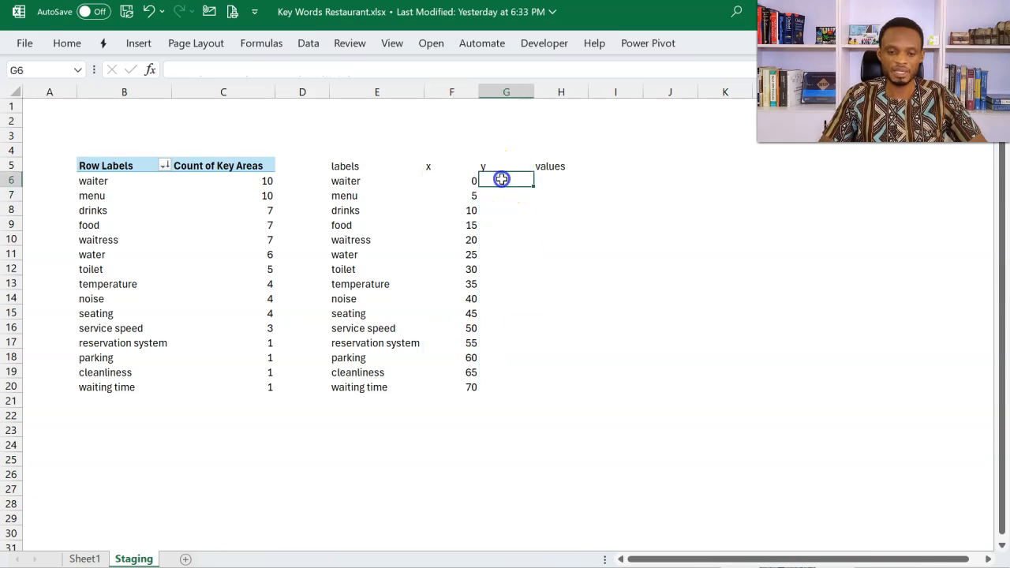
left_click(467, 180)
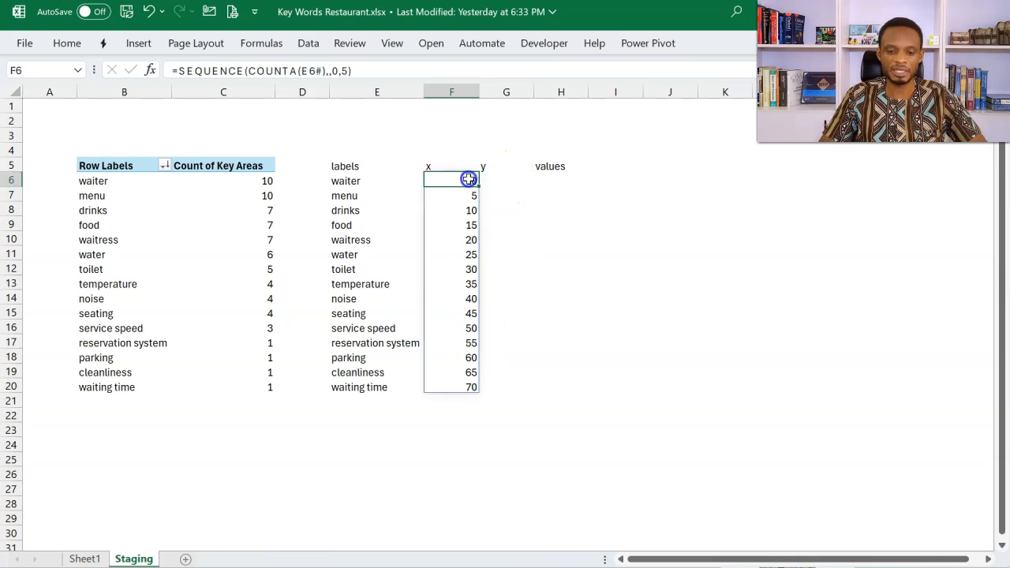
left_click(374, 71)
left_click_drag(374, 70, 179, 71)
key("Escape")
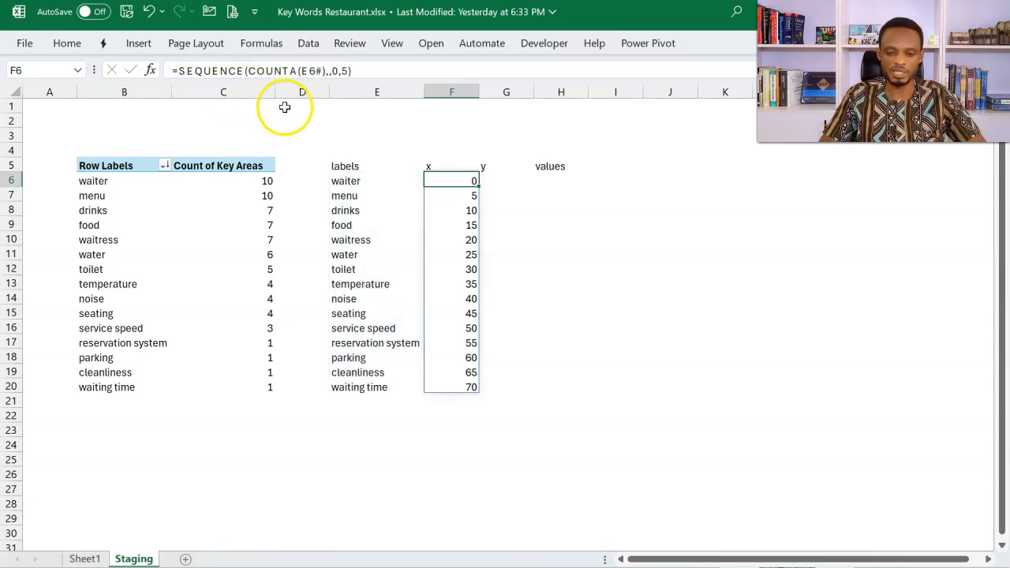
left_click(491, 183)
type("=")
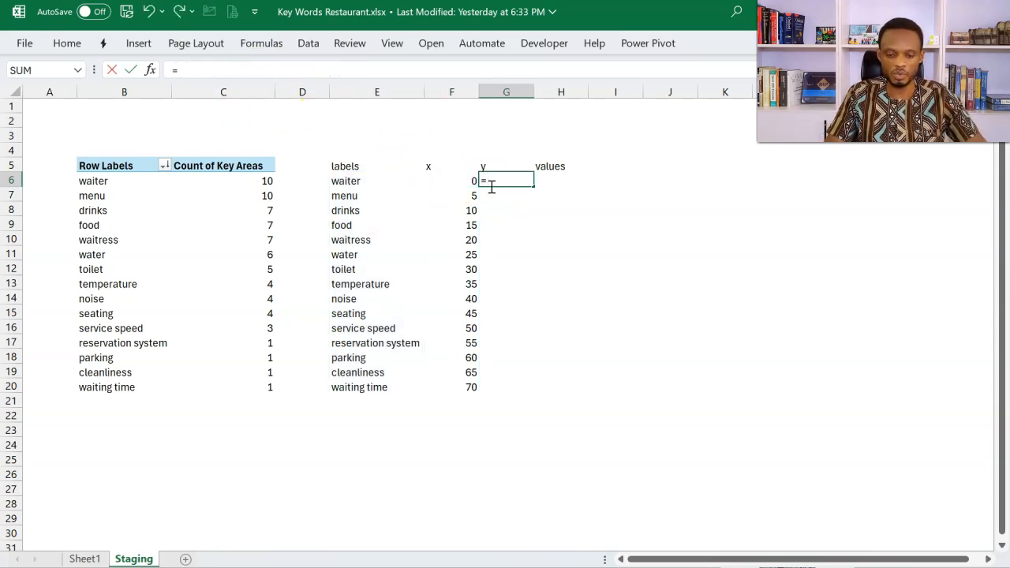
key("ctrl+v")
key("Return")
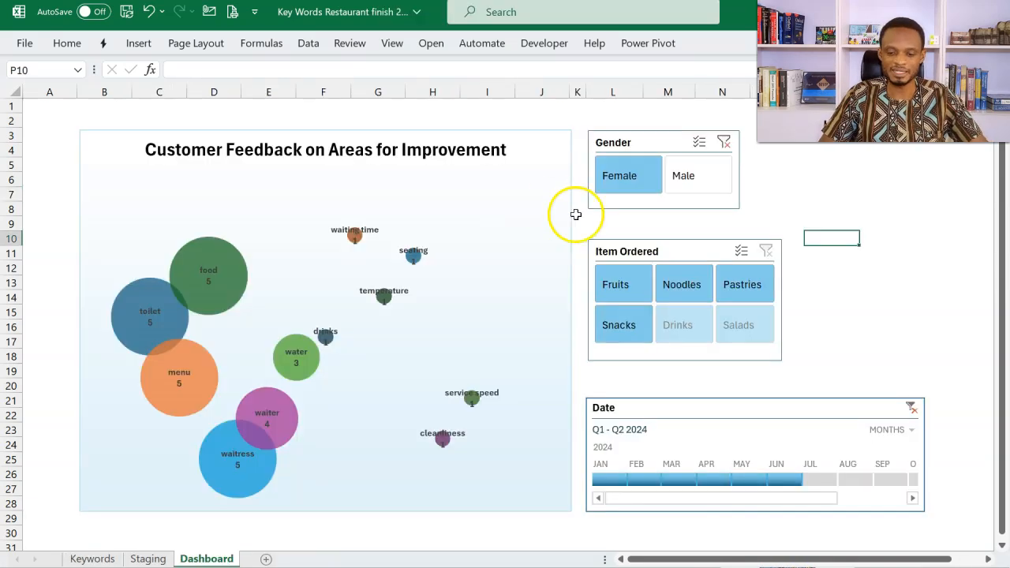
Step: In the finished workbook's Dashboard, switch the Gender slicer between Male and Female to examine how the bubble positions change
left_click(699, 169)
left_click(654, 181)
left_click(679, 176)
left_click(637, 176)
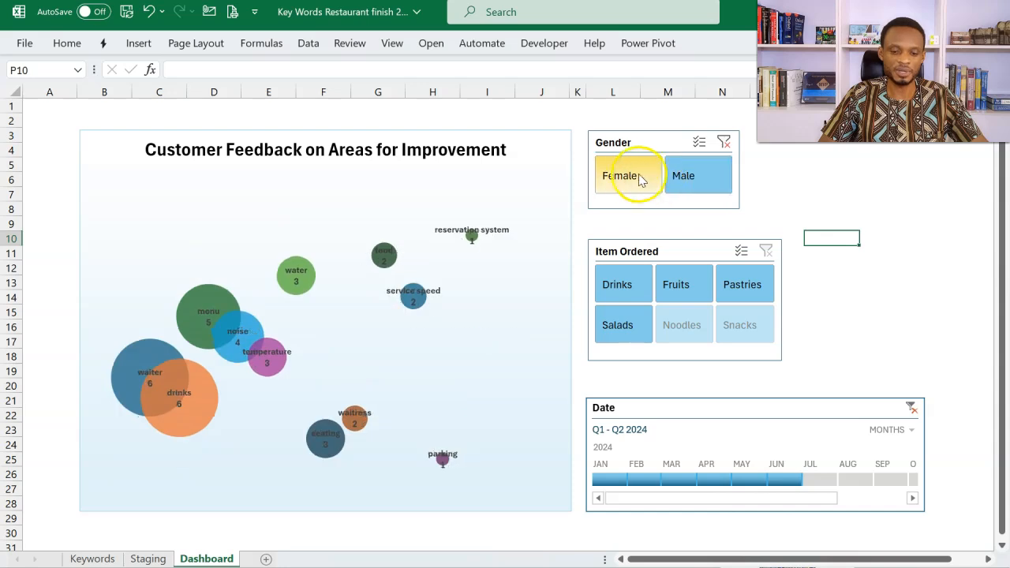
left_click(682, 181)
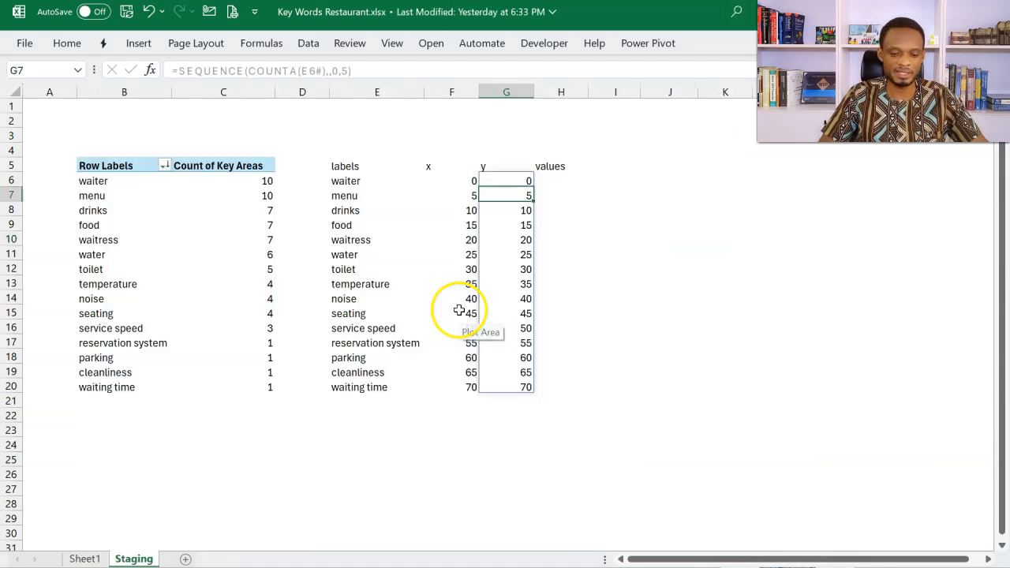
Step: Wrap the G6 formula in SORTBY, using the existing SEQUENCE(COUNTA(E6#),,0,5) as the array to sort
left_click(500, 175)
left_click(183, 71)
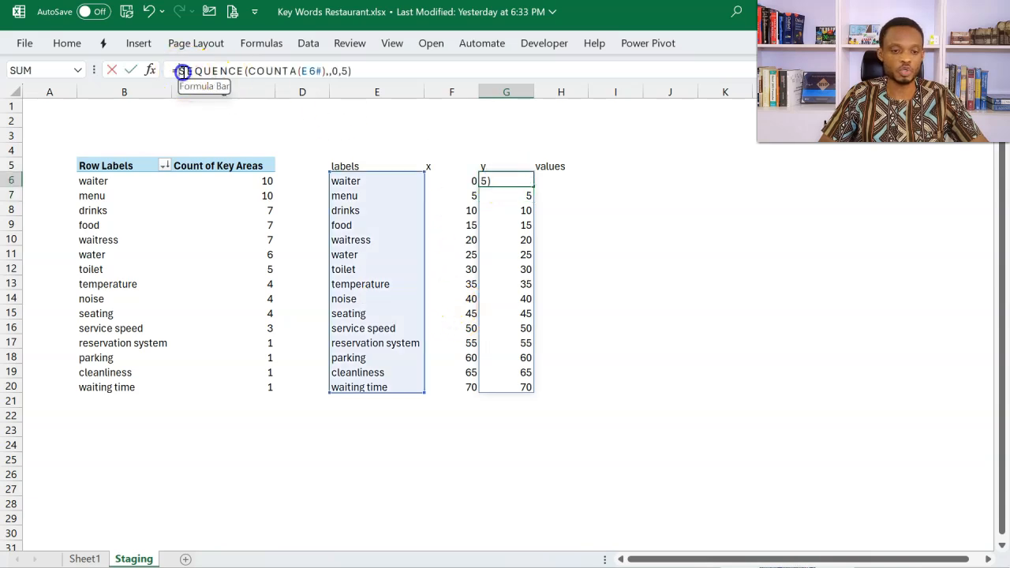
type("sor")
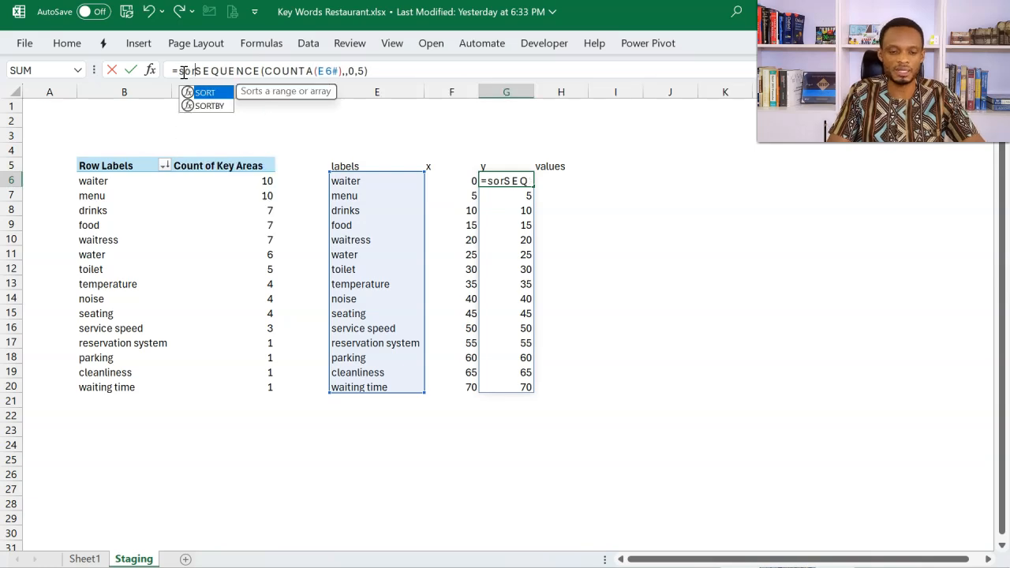
type("tb")
key("Tab")
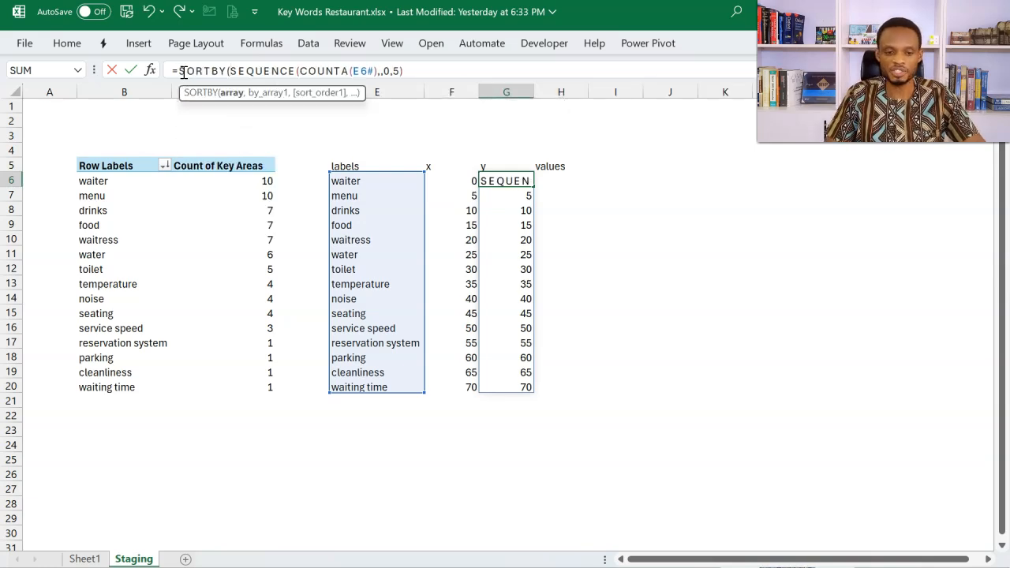
left_click(231, 94)
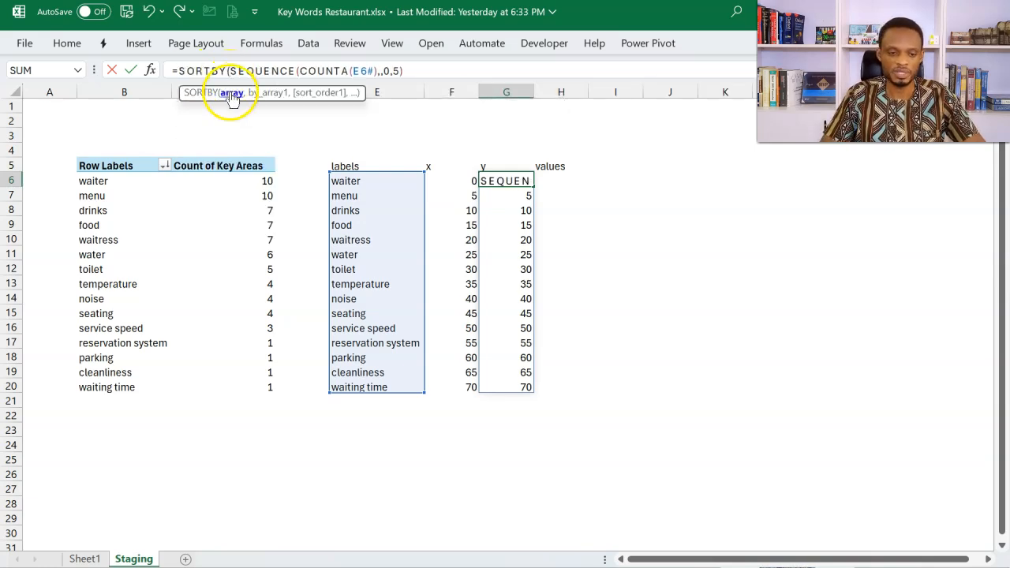
left_click(421, 71)
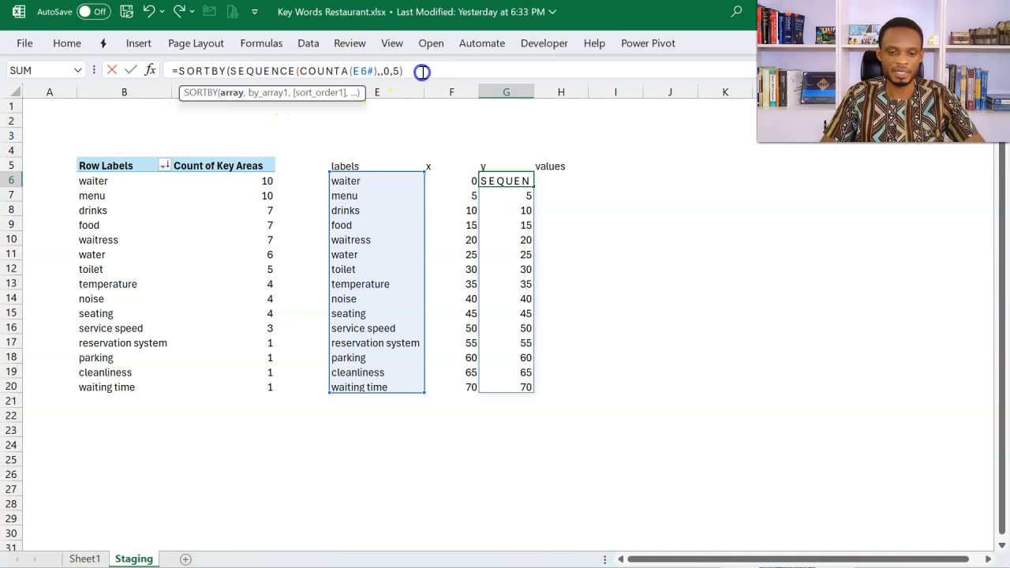
type(",")
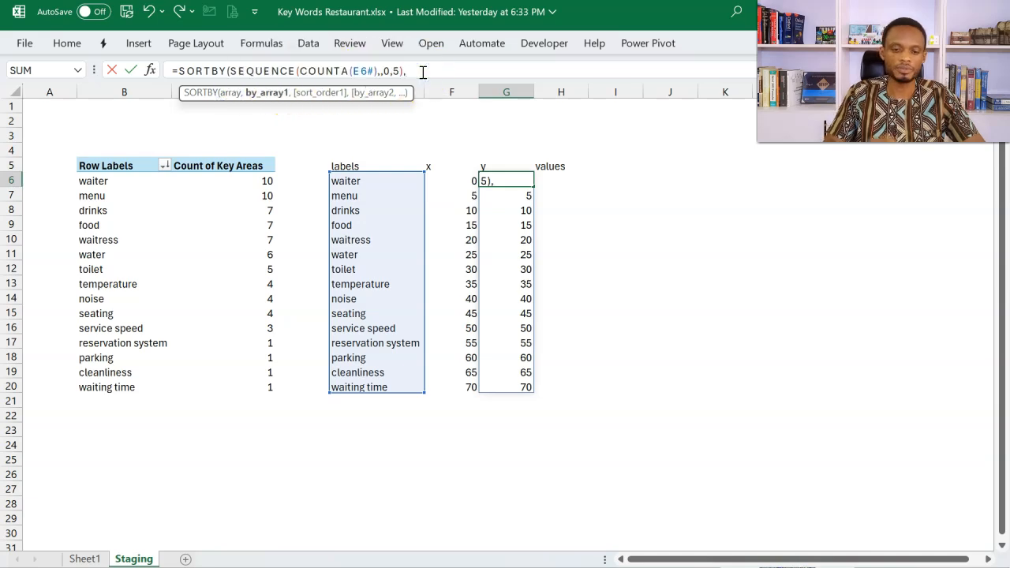
type("ran")
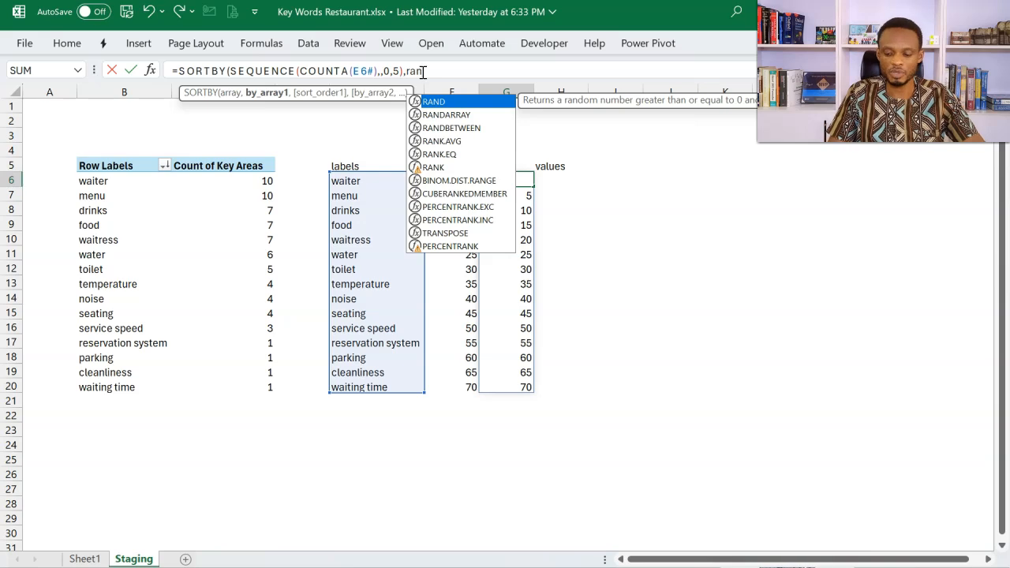
Step: Complete the G6 formula by sorting by RANDARRAY(ROWS(E6#)), giving =SORTBY(SEQUENCE(COUNTA(E6#),,0,5),RANDARRAY(ROWS(E6#)))
key("Down")
key("Tab")
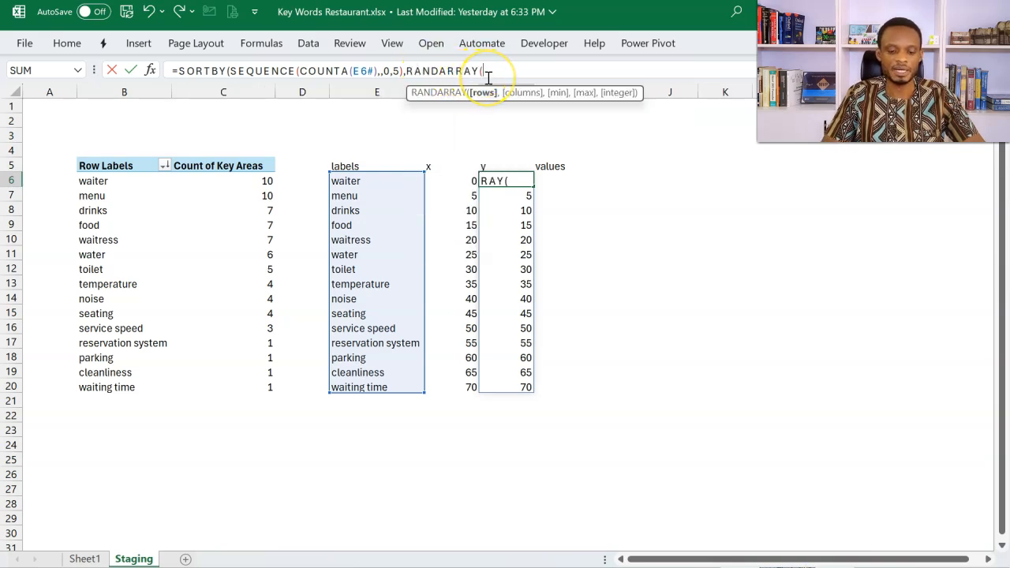
type("row")
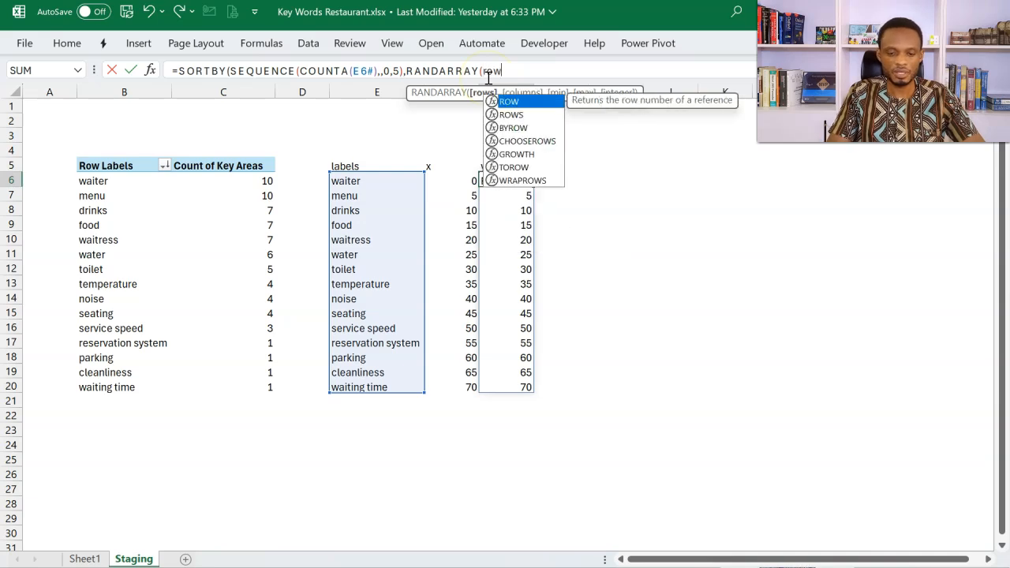
key("Down")
key("Tab")
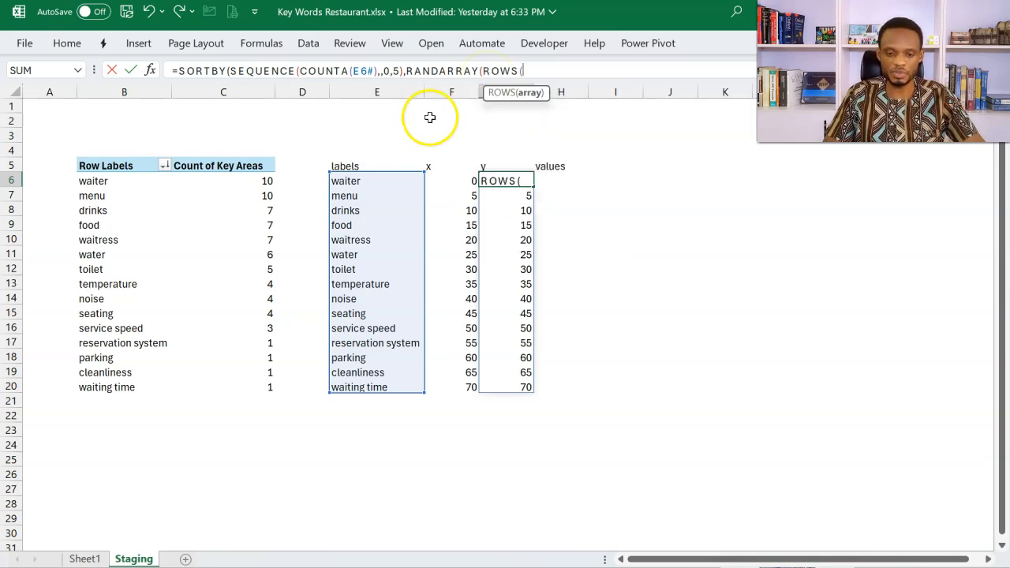
left_click(348, 183)
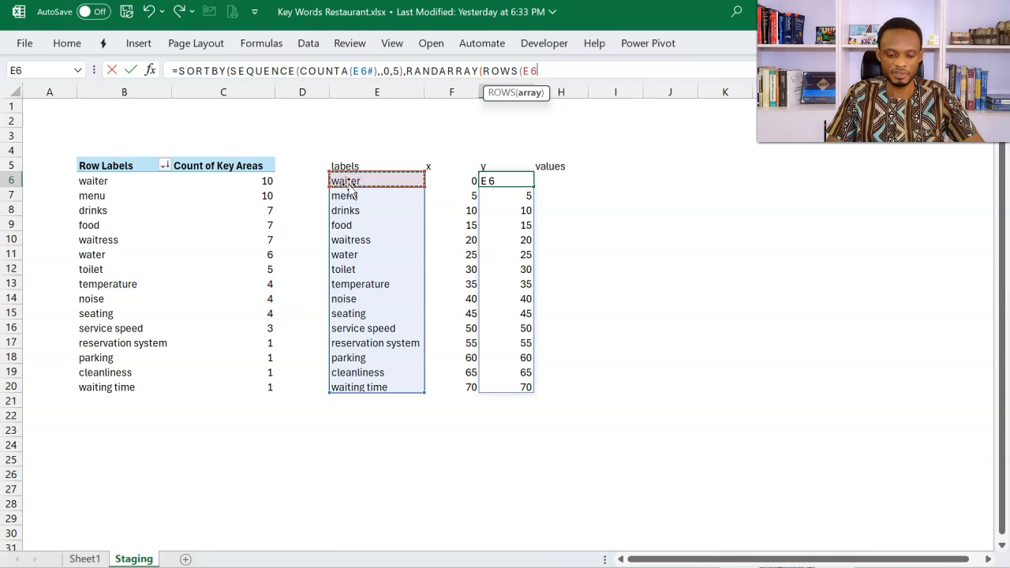
type("#")
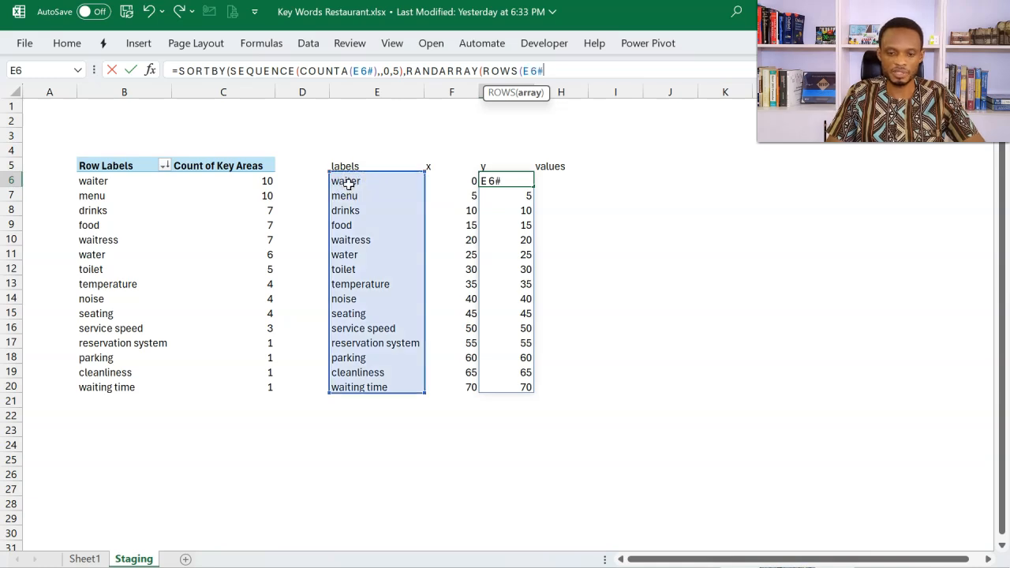
type(")")
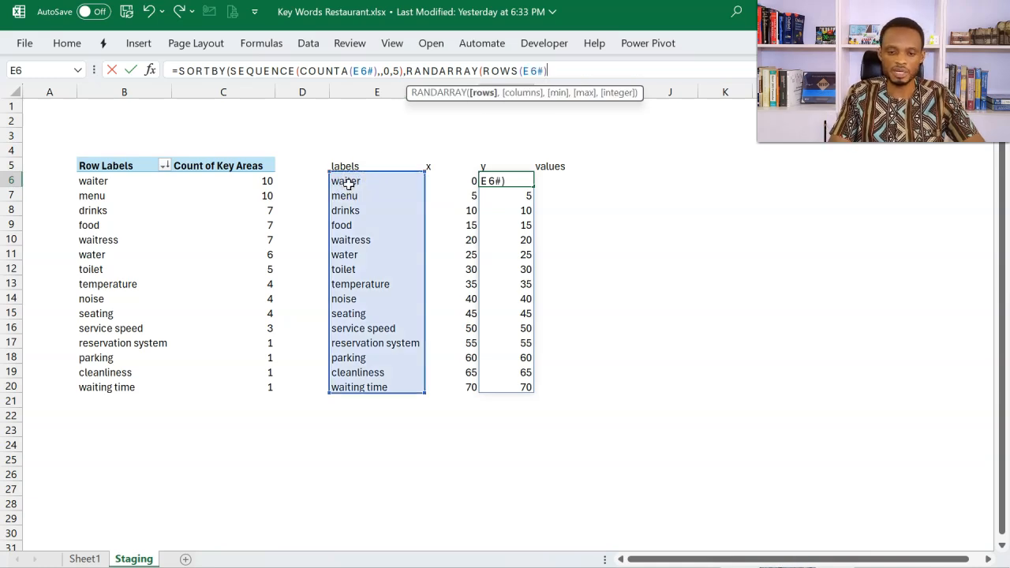
type(")")
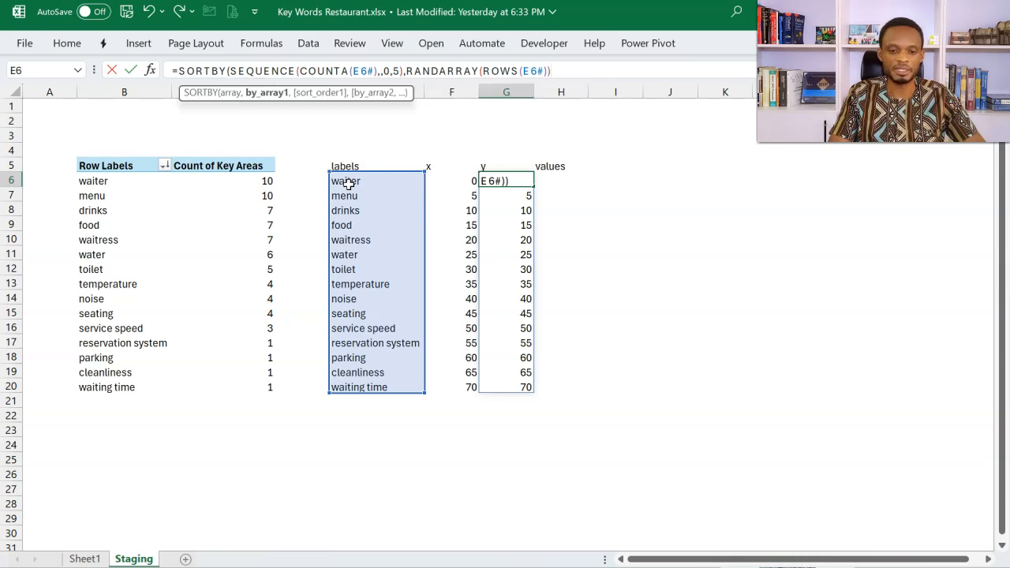
type(")")
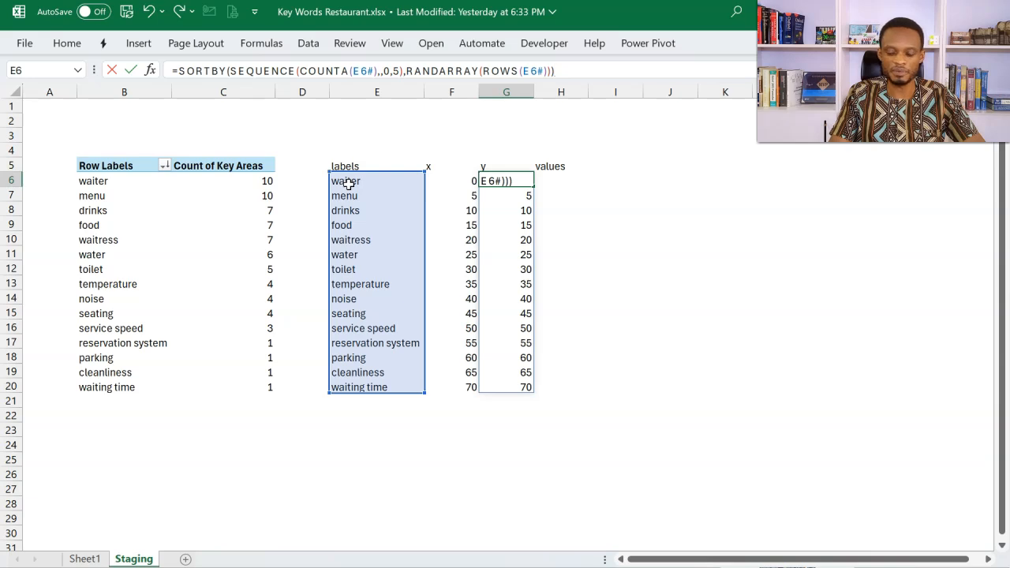
key("Return")
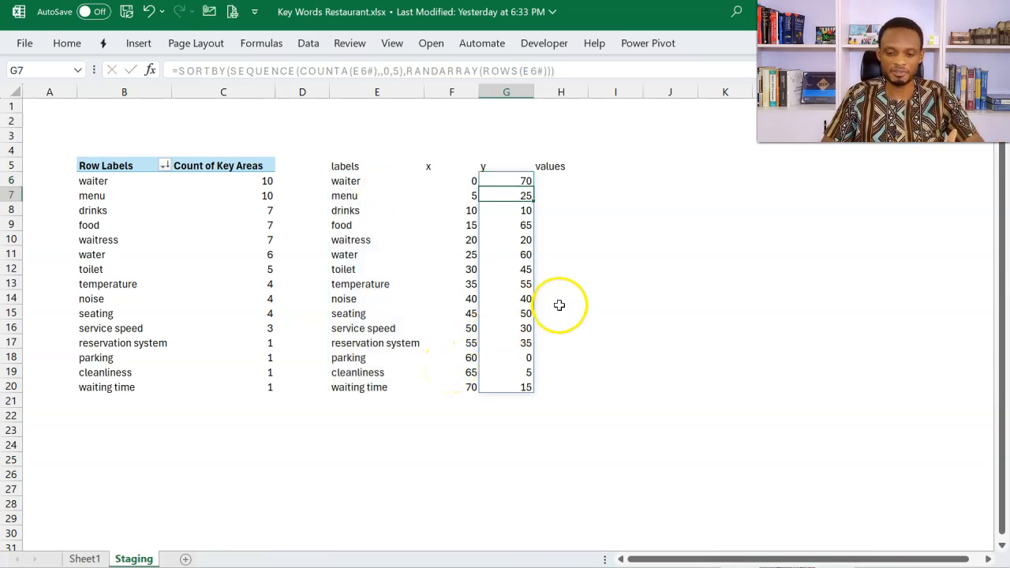
Step: Recalculate the sheet by re-entering an empty cell and G6, and check how the y values reshuffle
double_click(800, 196)
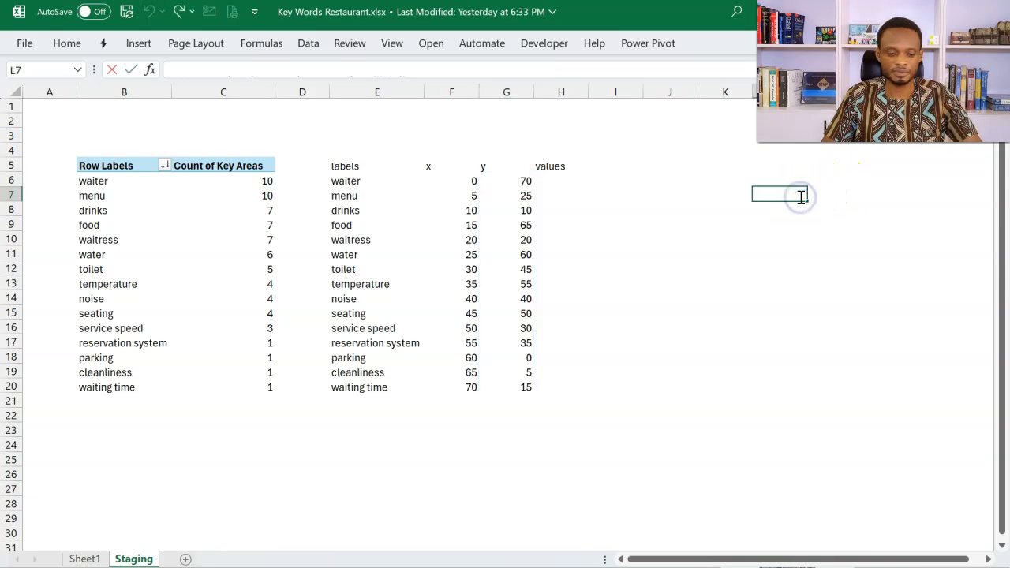
key("Return")
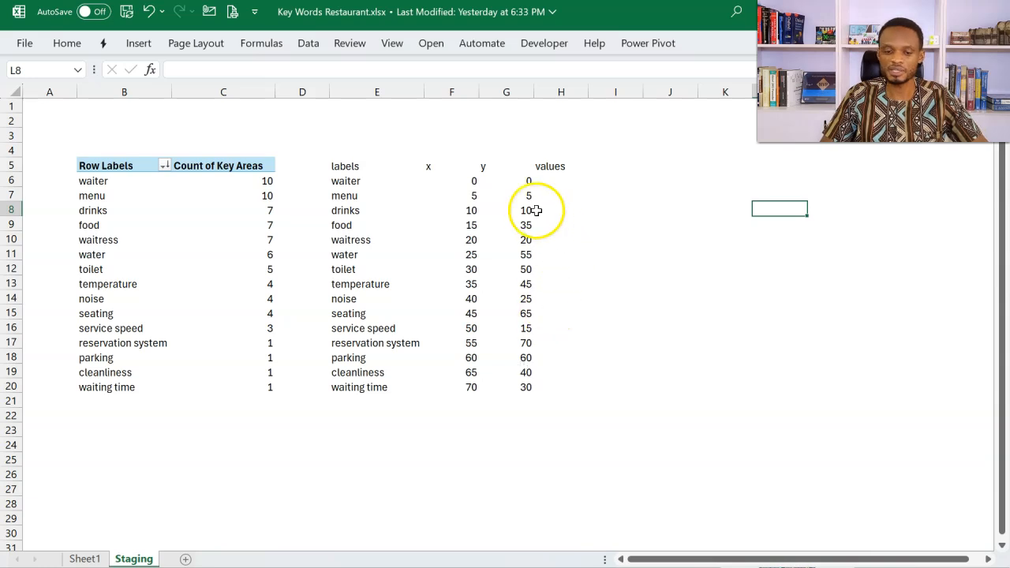
double_click(520, 185)
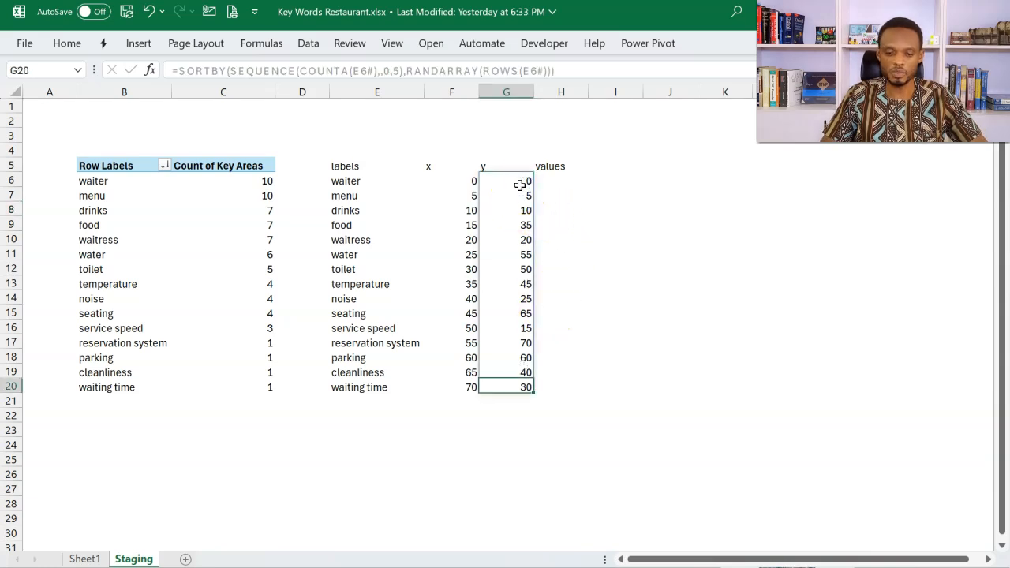
double_click(523, 177)
key("Return")
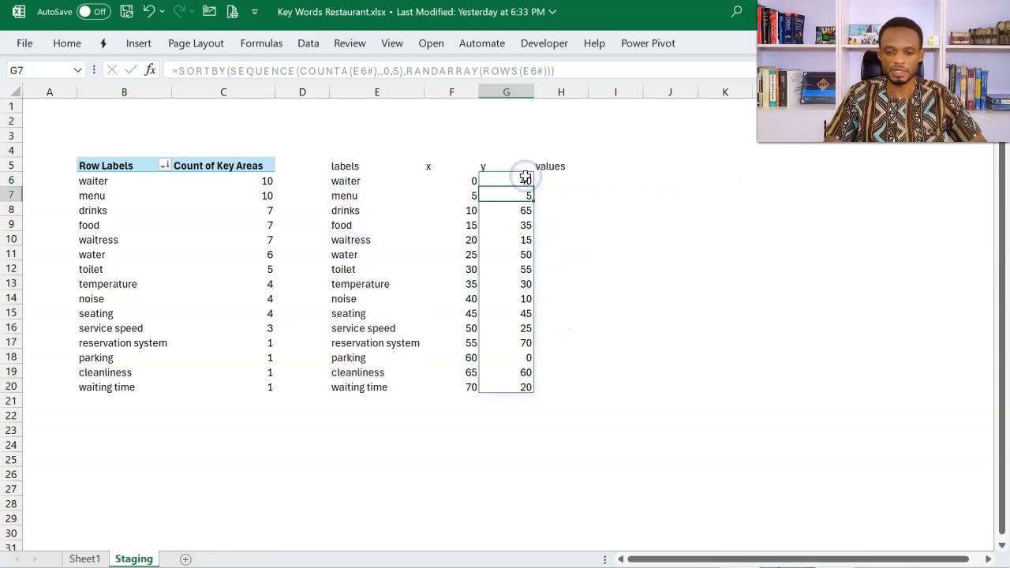
Step: Copy the =DROP(FILTER(B:B,B:B<>""),1) formula text from E6 and enter it in H6 under the values heading
left_click(594, 180)
left_click(564, 182)
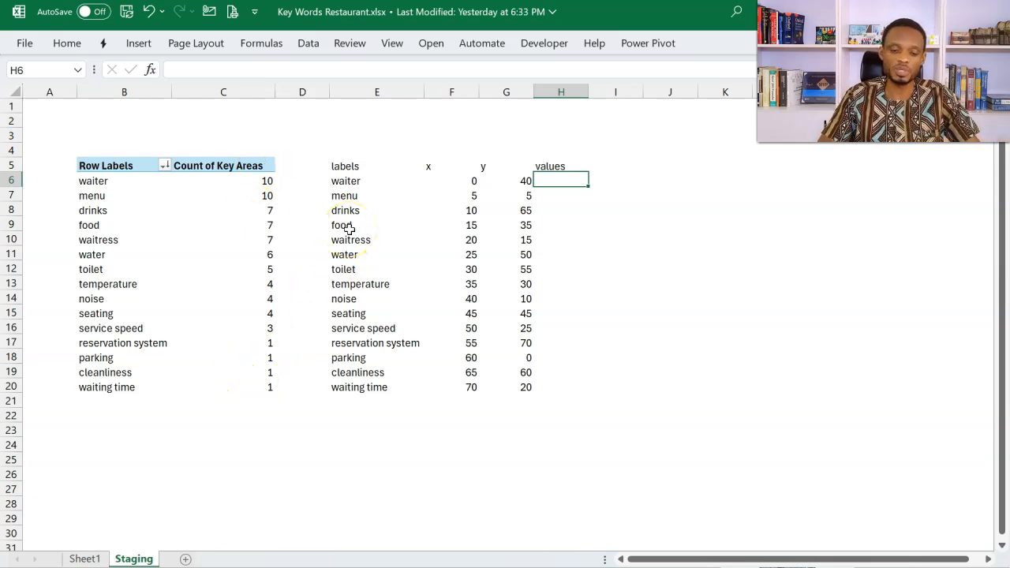
left_click(356, 183)
left_click_drag(347, 72, 170, 59)
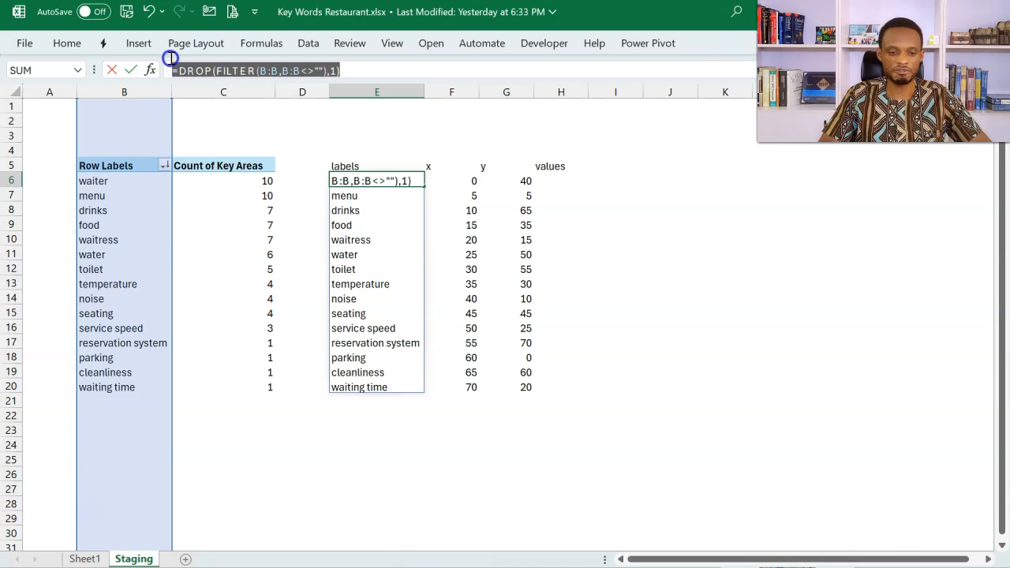
key("Escape")
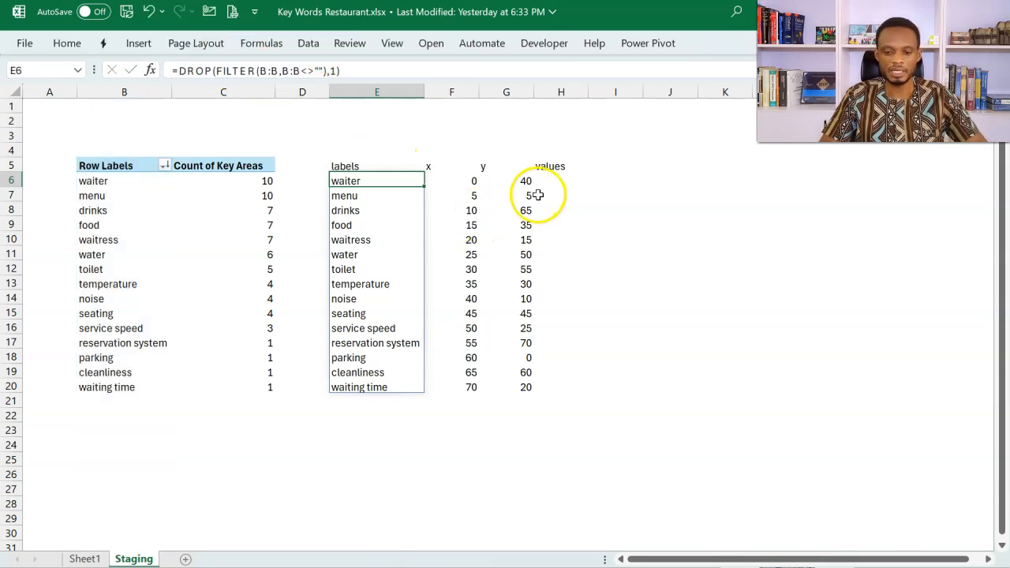
left_click(560, 181)
key("ctrl+v")
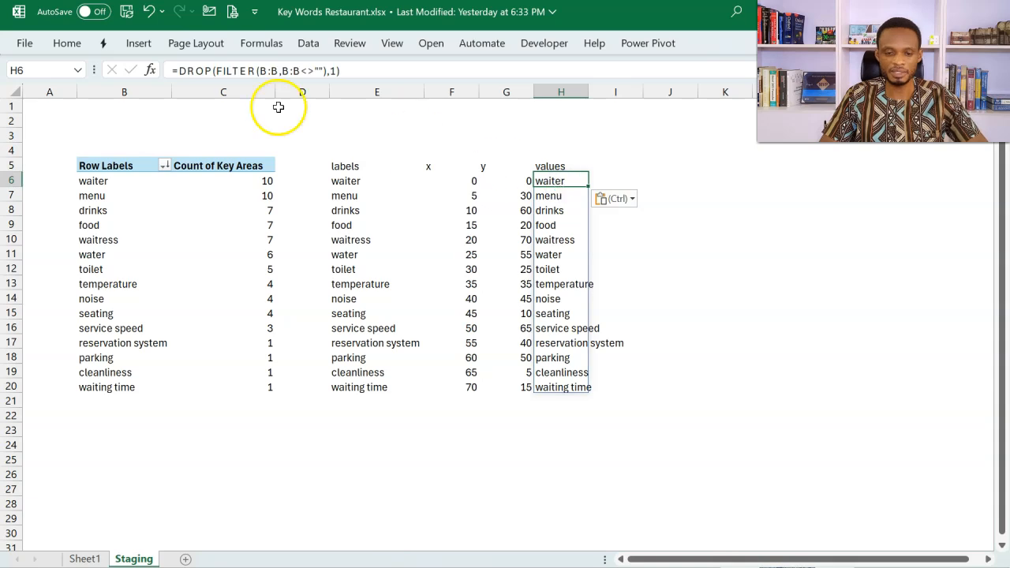
Step: Change both column references in the H6 formula to C:C so it reads =DROP(FILTER(C:C,C:C<>""),1)
left_click(278, 71)
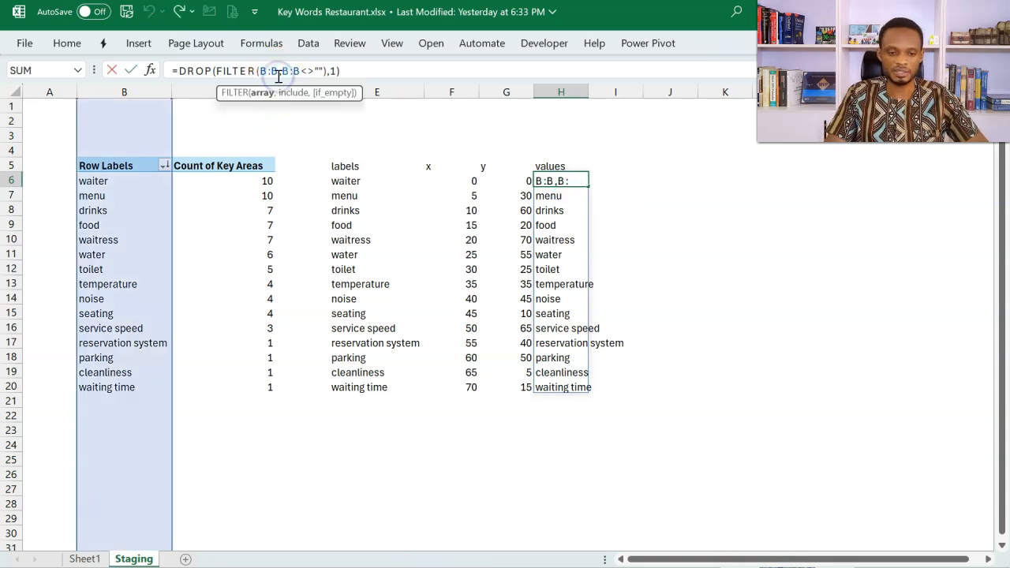
left_click(269, 73)
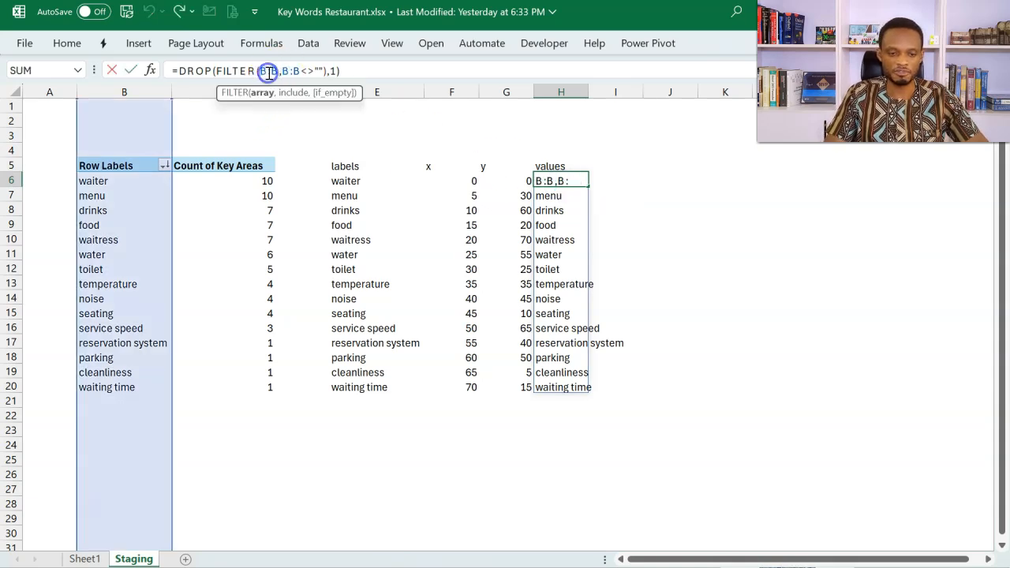
key("BackSpace")
type("c")
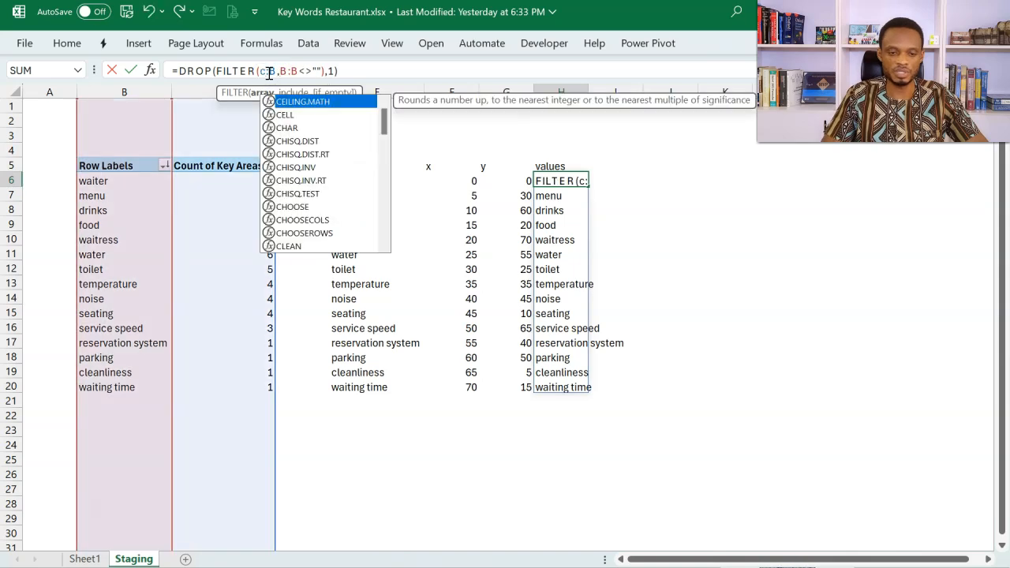
left_click(273, 72)
key("Delete")
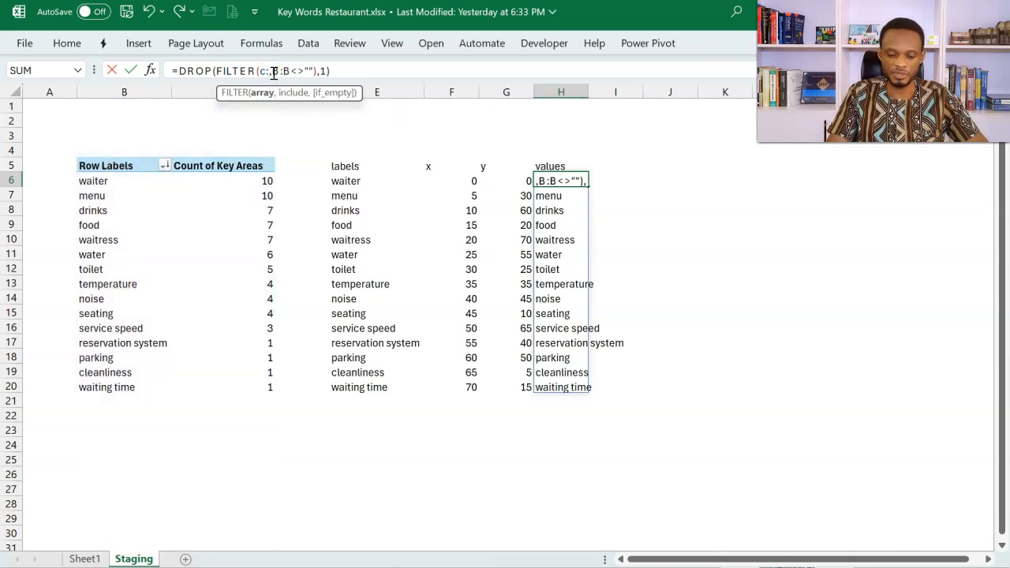
type("c")
left_click(282, 72)
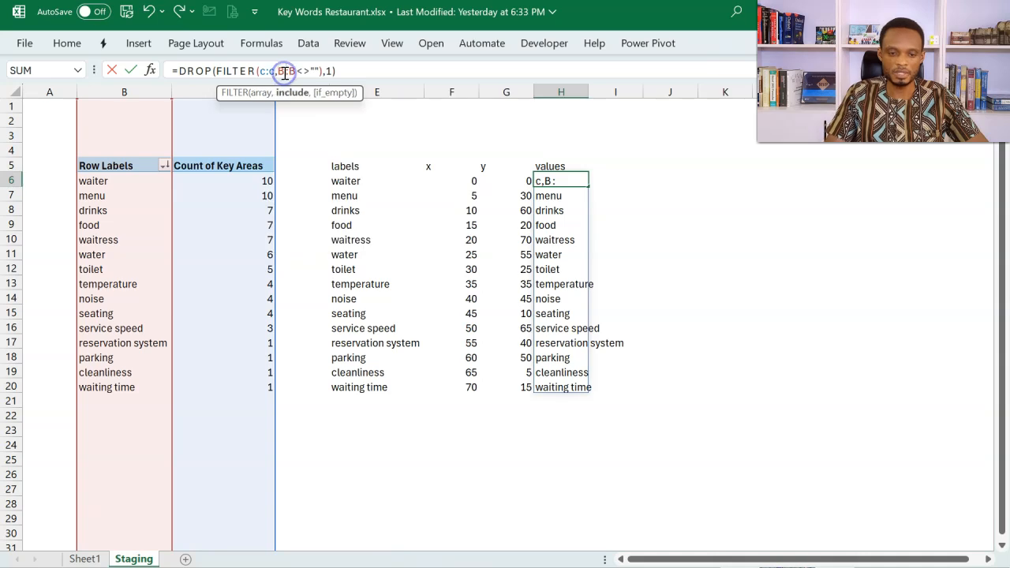
key("BackSpace")
type("c")
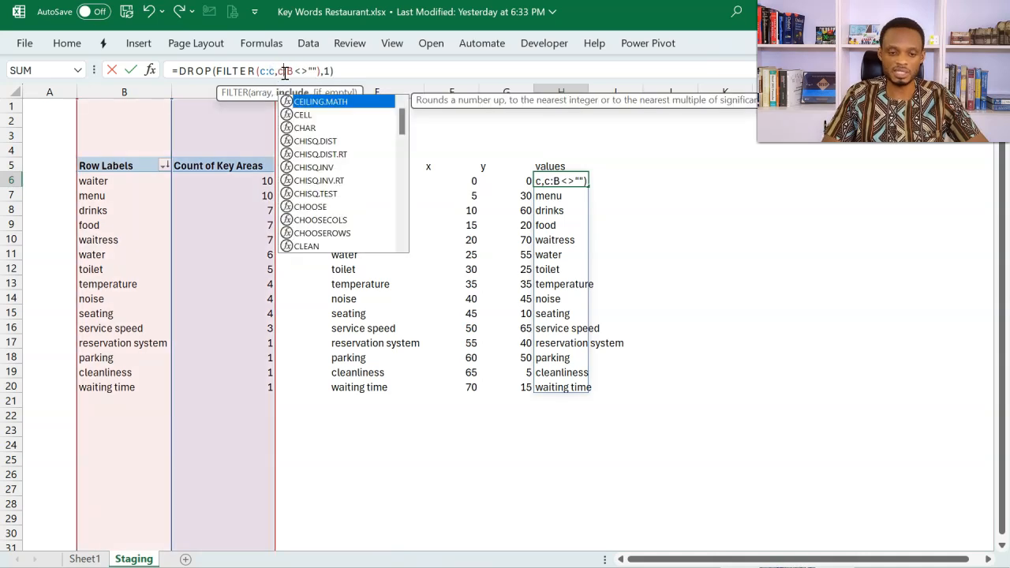
left_click(293, 72)
key("Delete")
type("c")
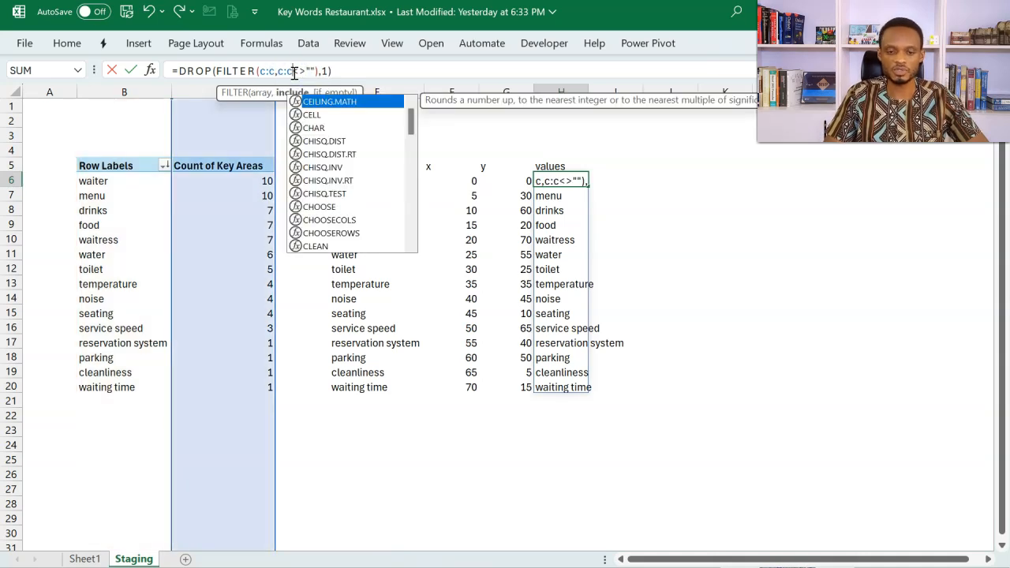
key("Return")
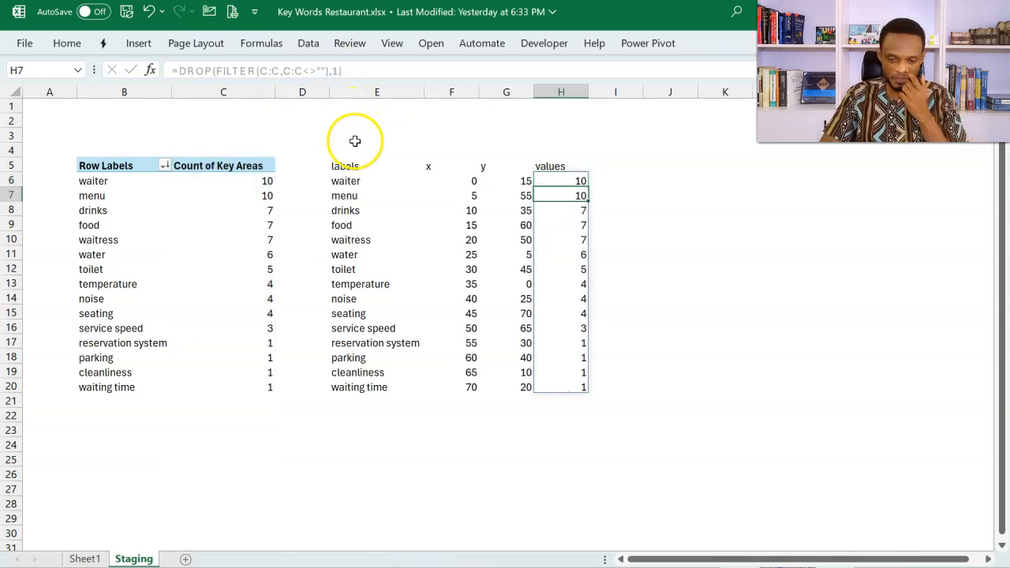
Step: Review the PivotTable row labels alongside the spilled labels, x and y columns
left_click(362, 181)
left_click(447, 178)
left_click(133, 181)
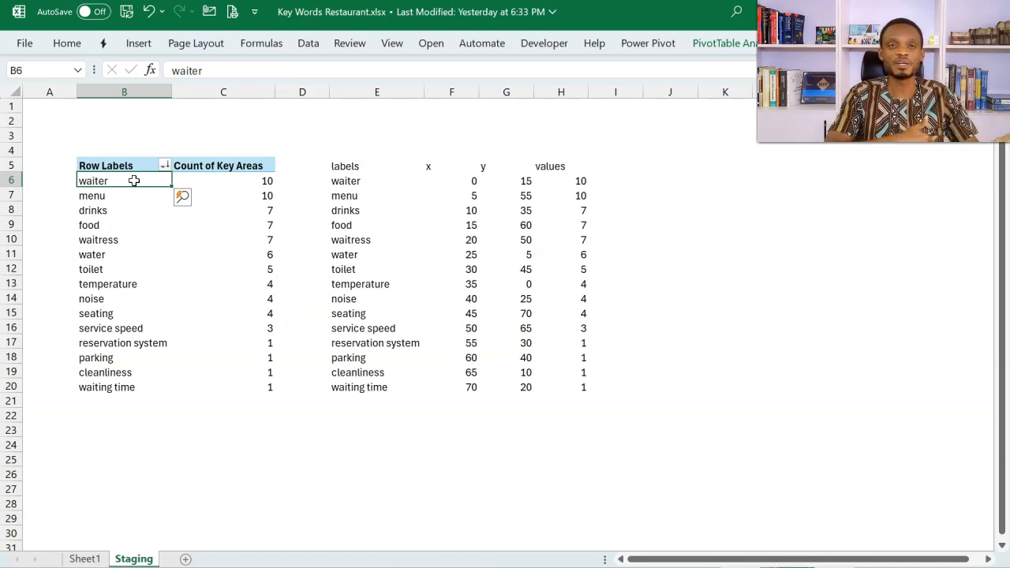
left_click(360, 195)
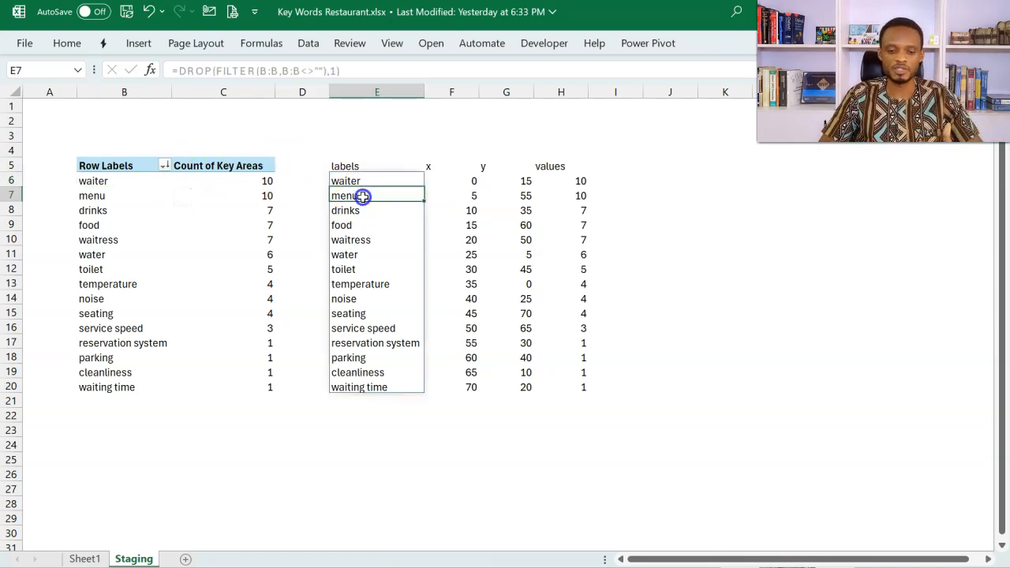
left_click(461, 196)
left_click(536, 194)
left_click(649, 175)
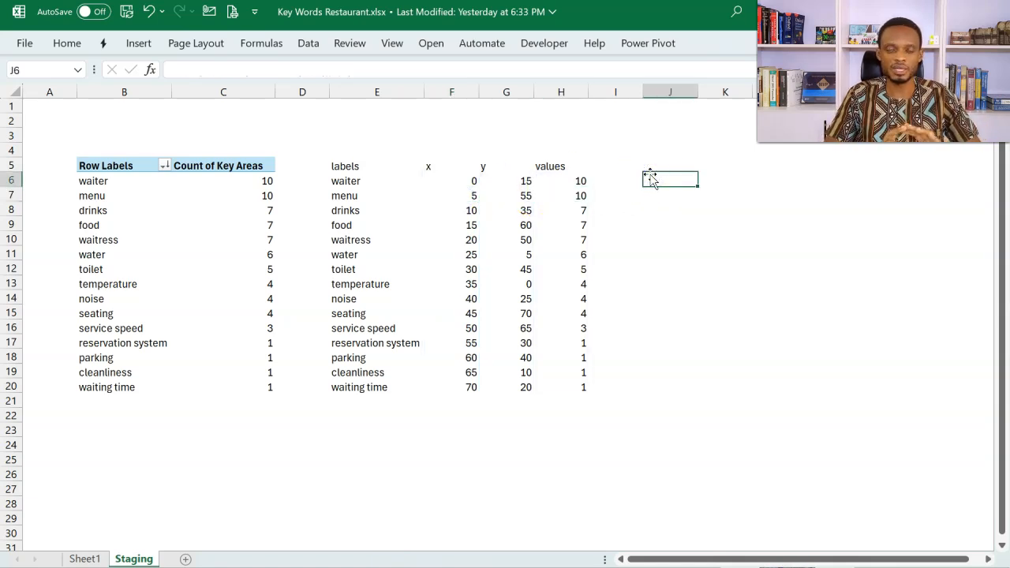
type("=")
key("Escape")
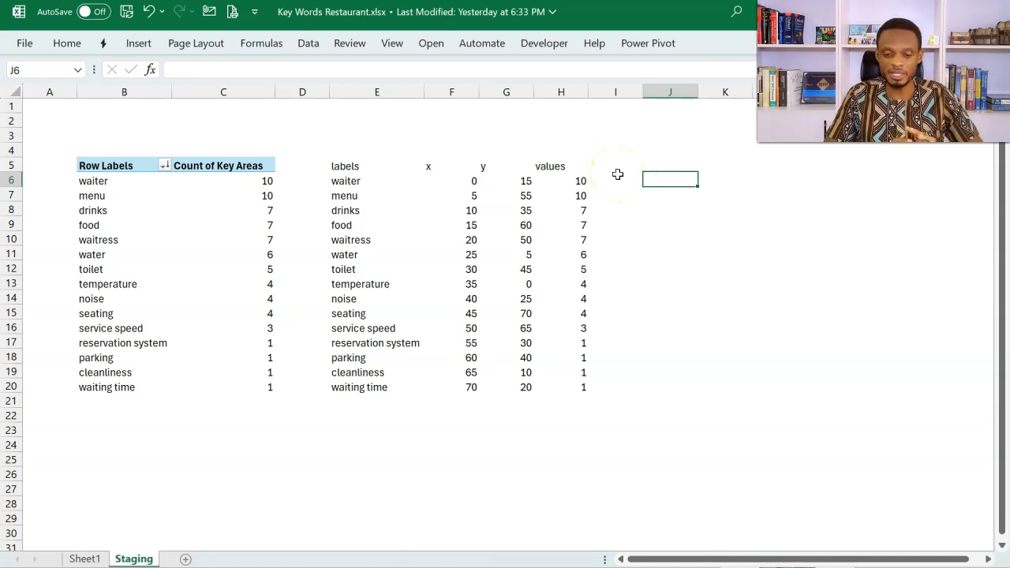
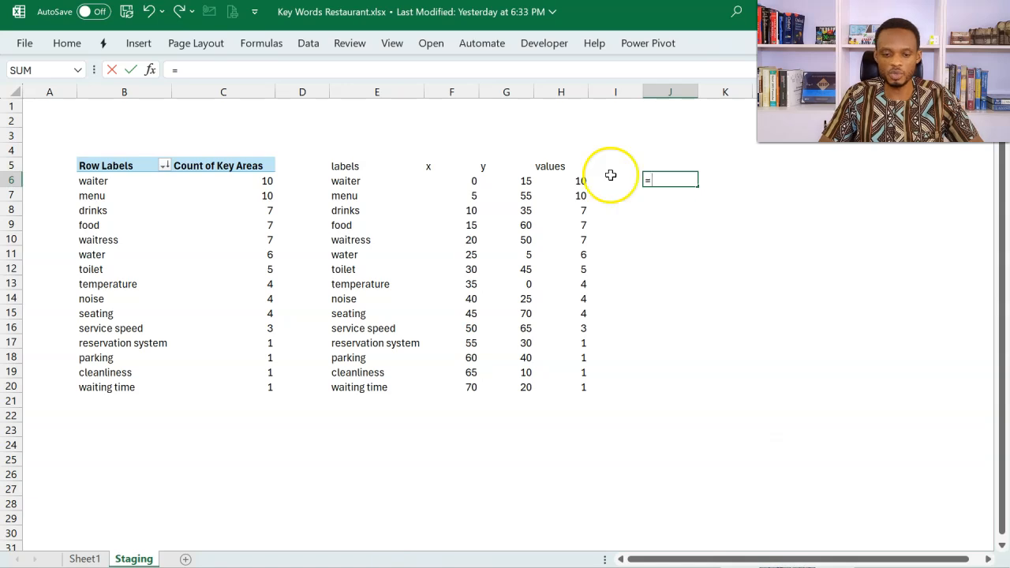
Step: Enter the formula =F6#:H6# in J6 to combine the spilled x, y and values columns into one range
left_click(456, 178)
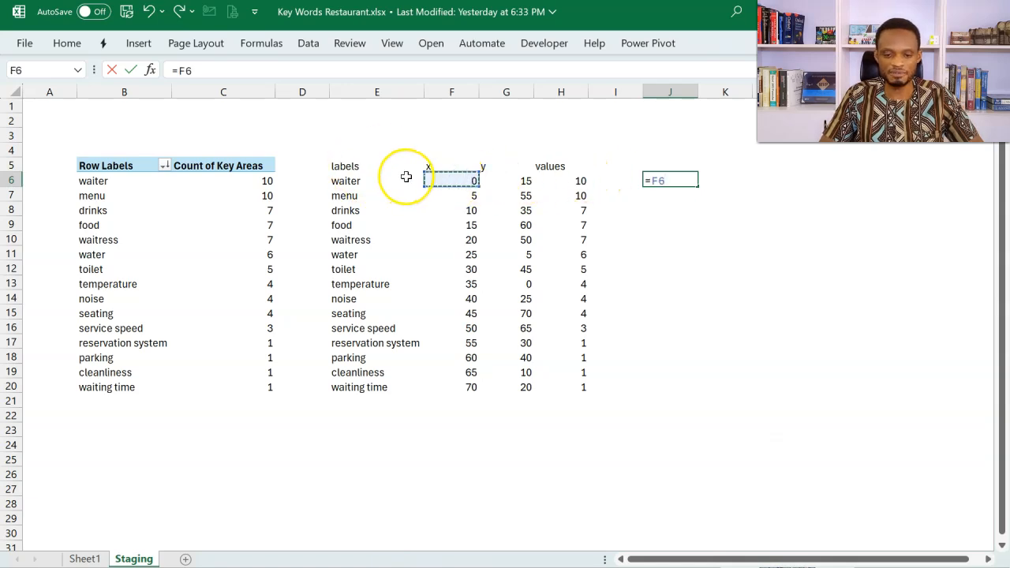
type("#:")
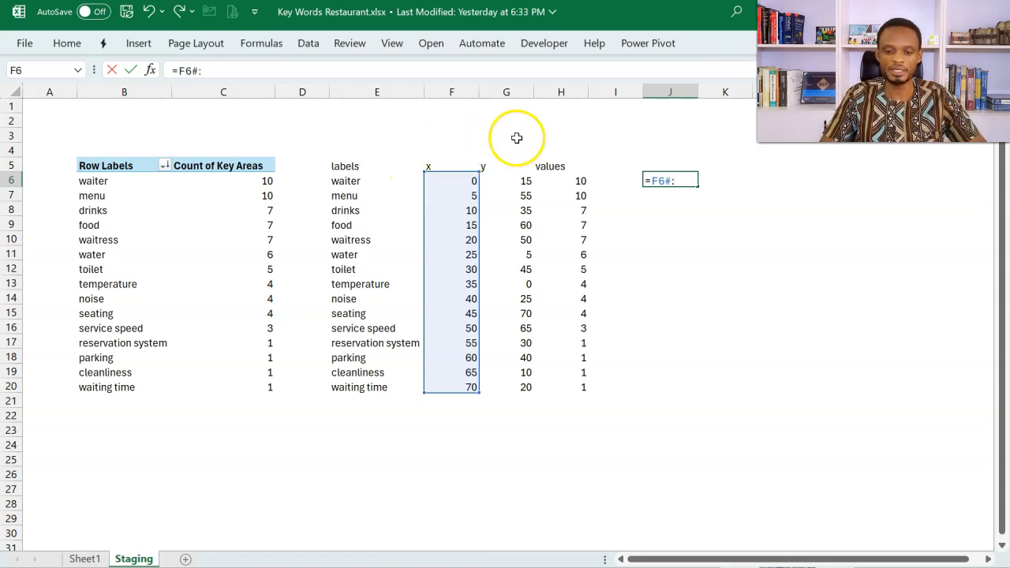
left_click(565, 181)
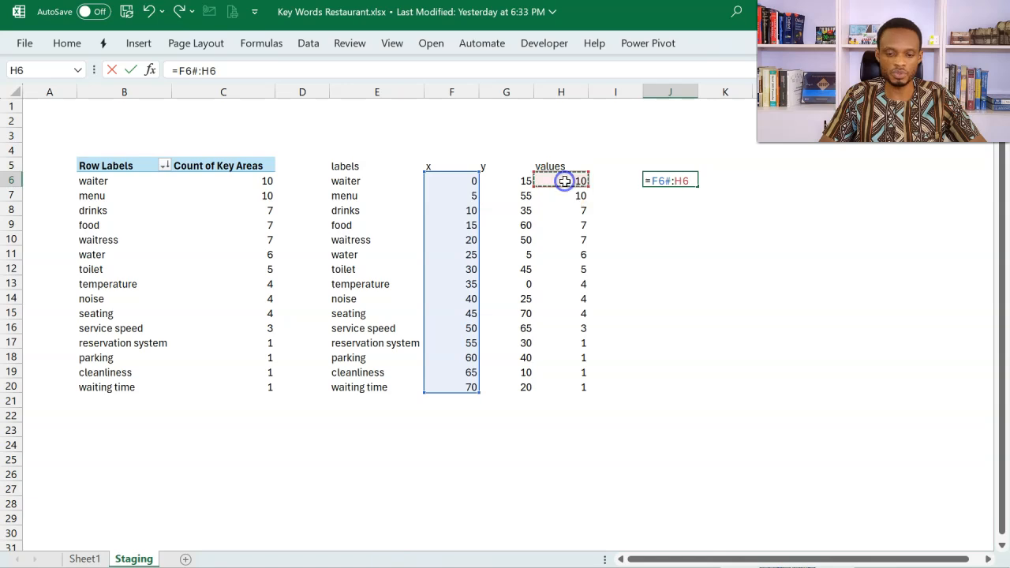
type("#")
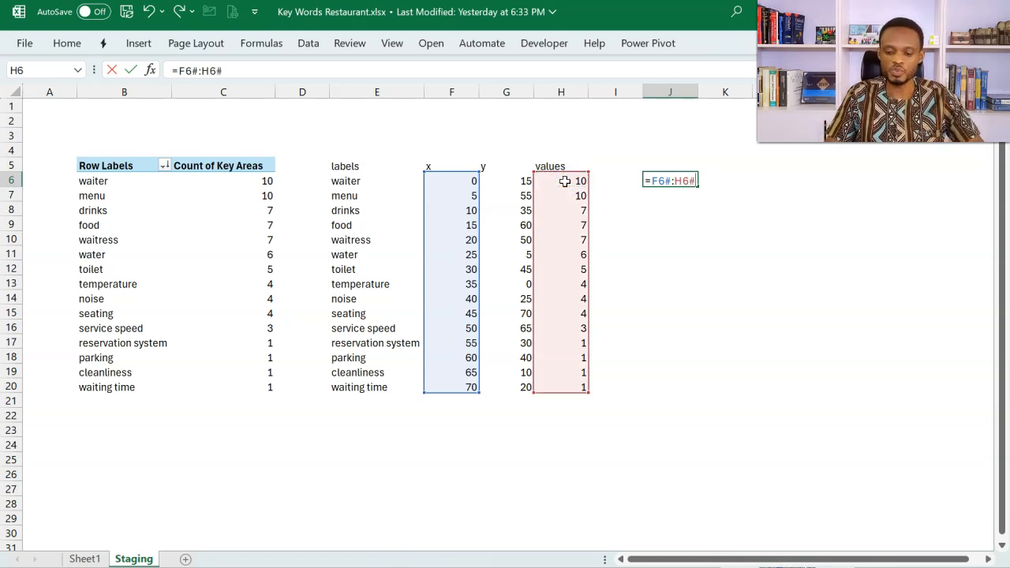
key("Return")
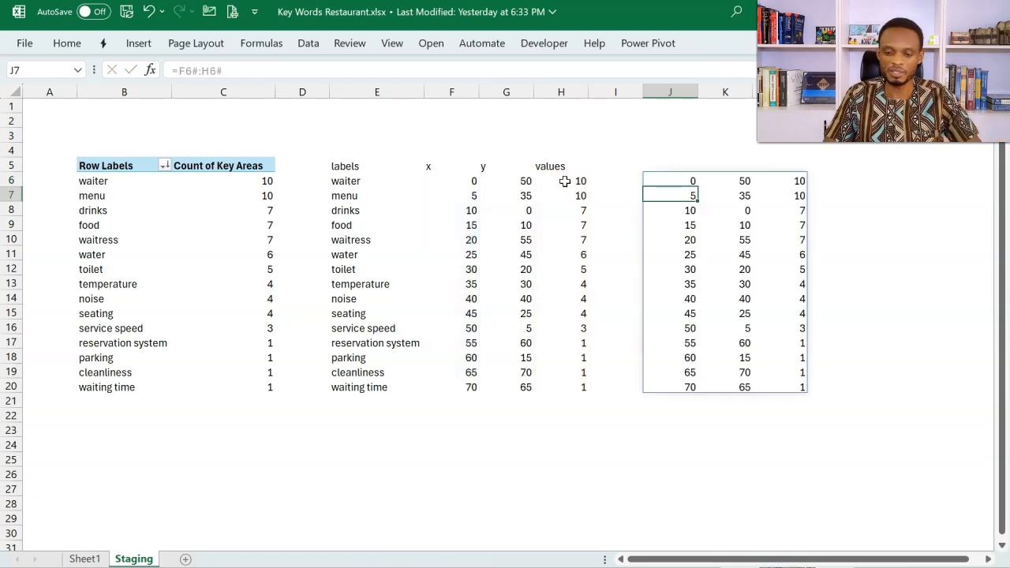
Step: Add the headers x, y and values in J5:L5 above the combined spilled range
left_click(669, 163)
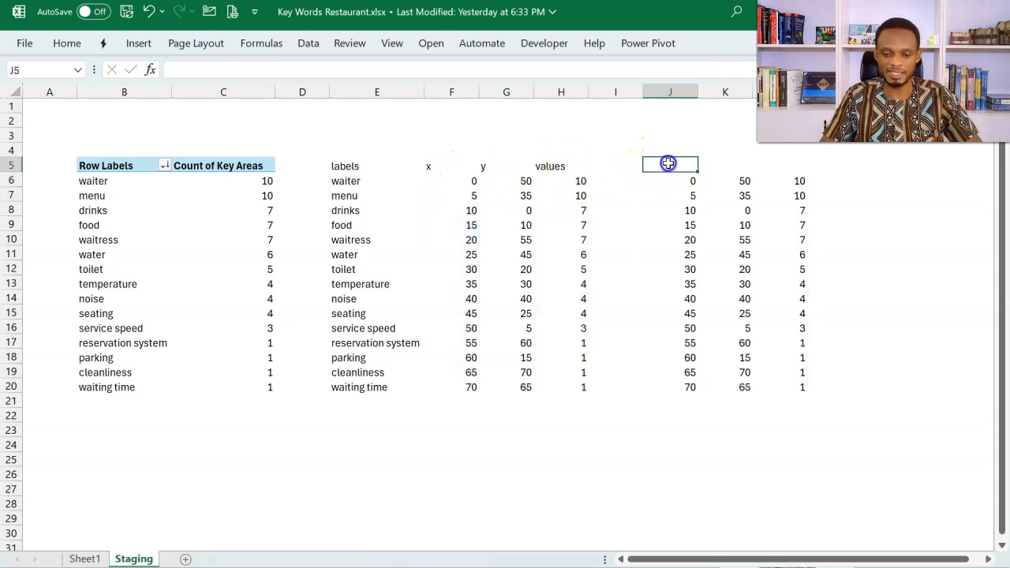
key("Tab")
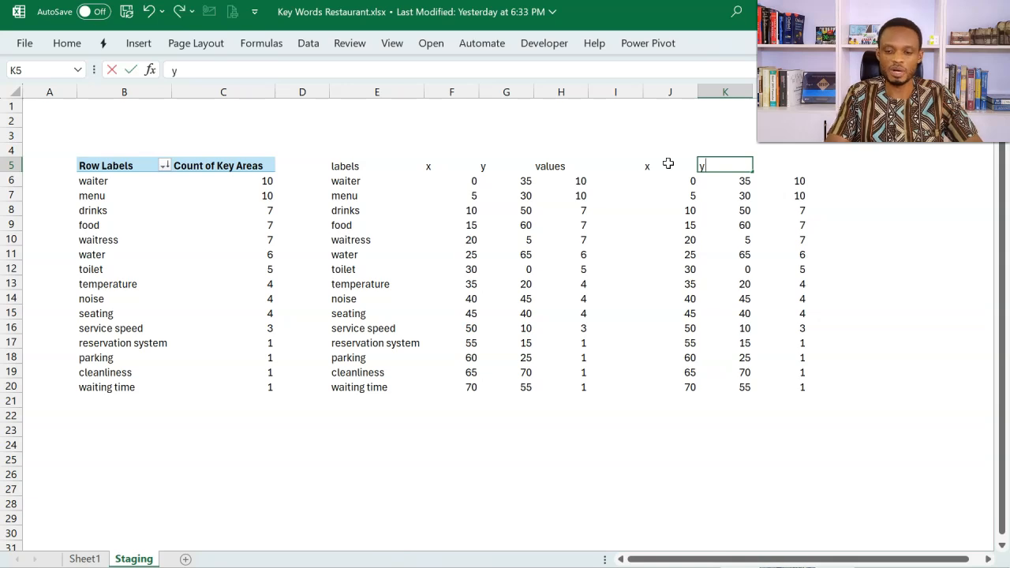
key("Tab")
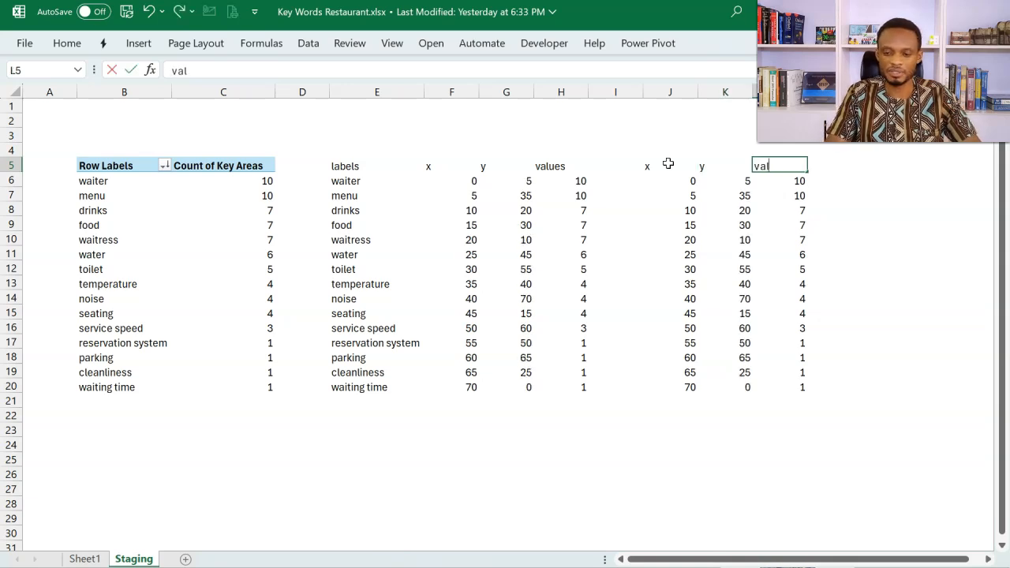
key("Return")
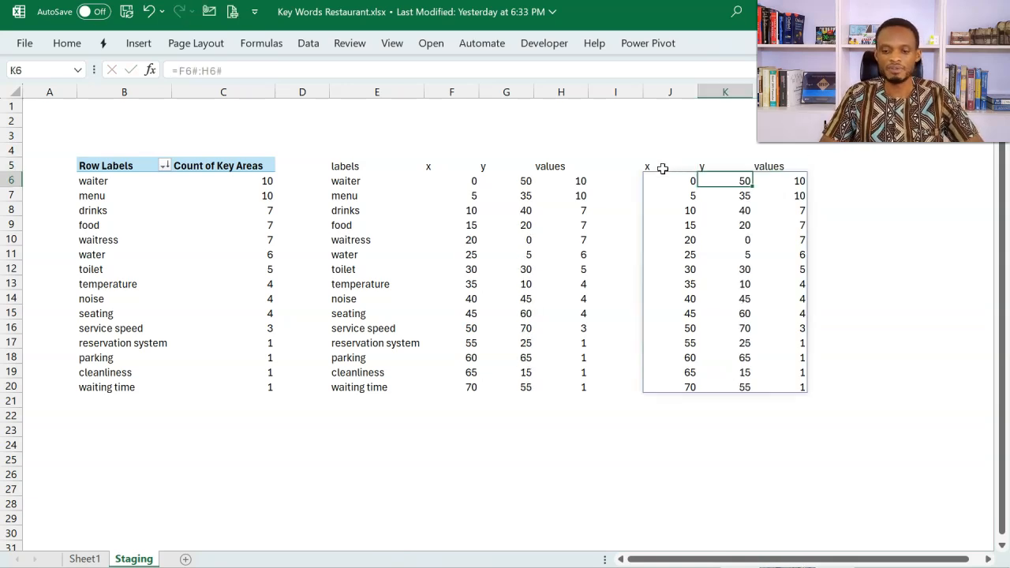
Step: Insert a flat 2-D bubble chart from the combined spilled range J6:L20
mouse_move(663, 178)
left_mouse_down()
mouse_move(762, 334)
mouse_move(767, 390)
left_mouse_up()
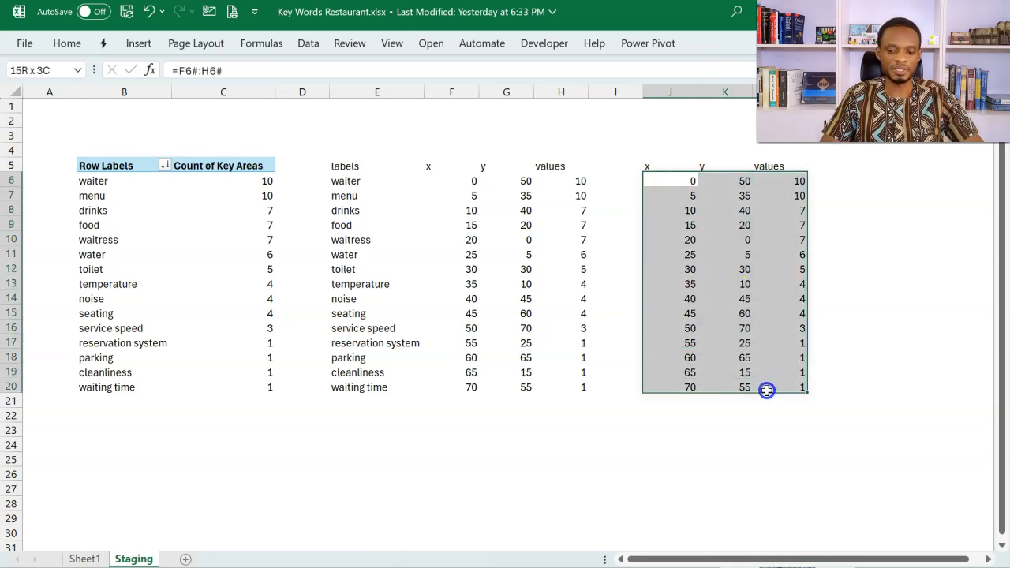
left_click(139, 42)
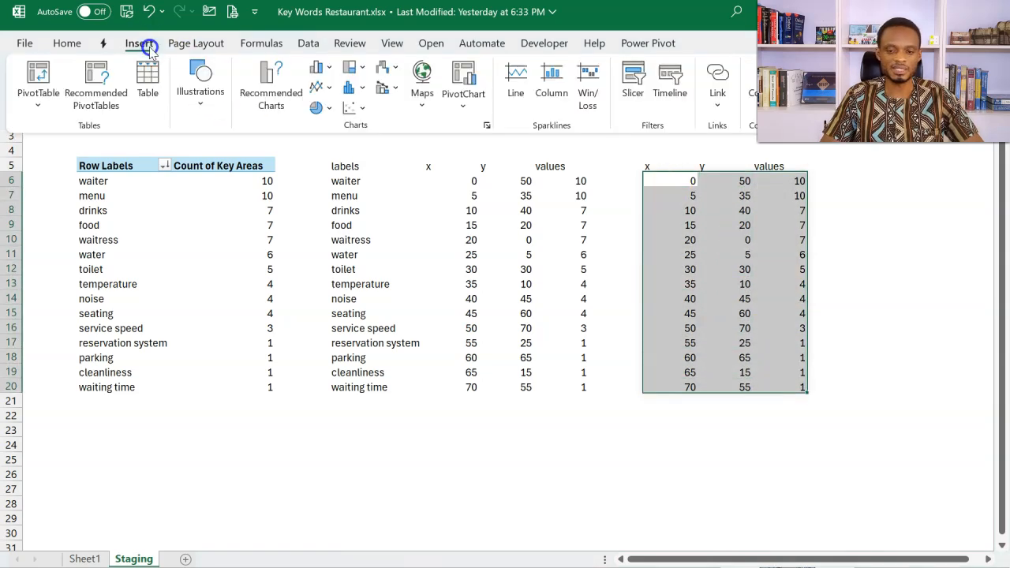
left_click(353, 109)
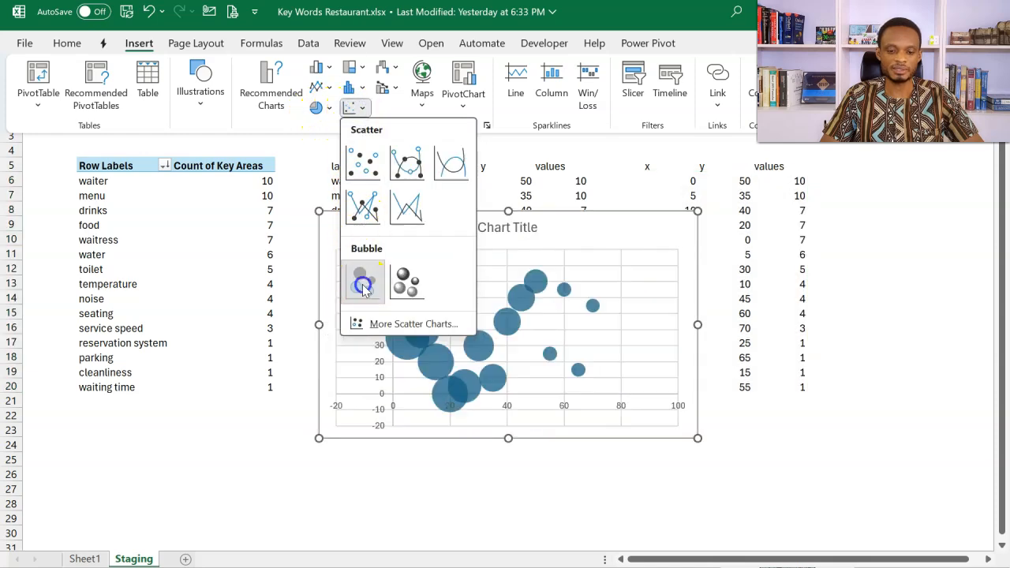
left_click(362, 281)
Step: Cut the bubble chart from Staging, paste it into a new sheet and enlarge it to about columns A to J, rows 1 to 24
left_click_drag(377, 213, 270, 229)
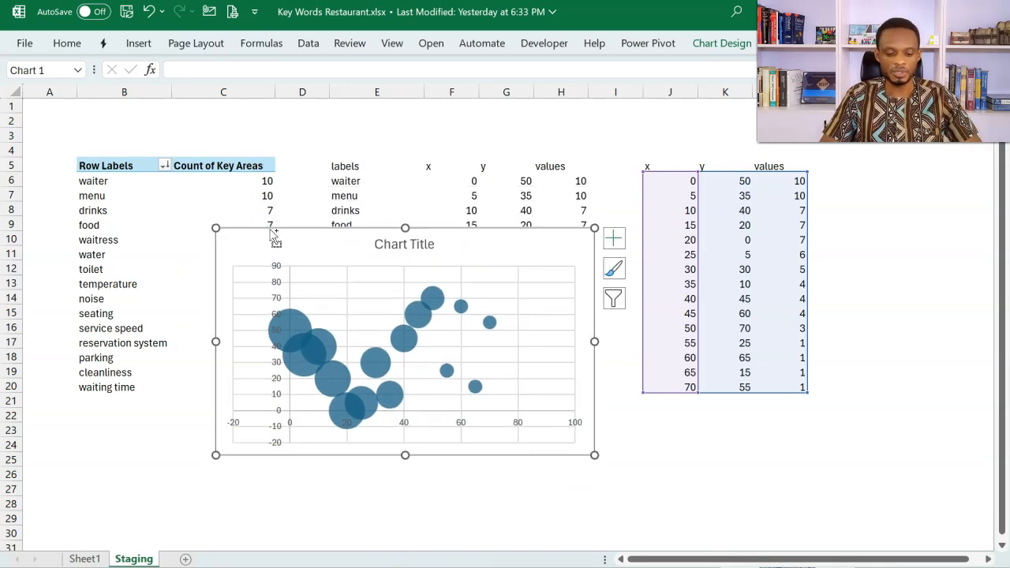
key("Delete")
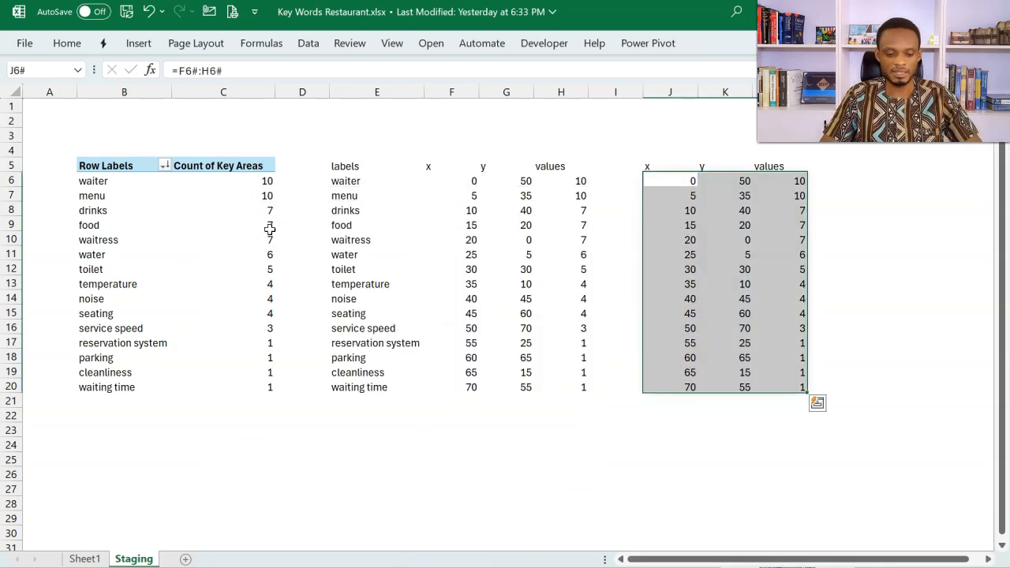
left_click(187, 559)
key("ctrl+v")
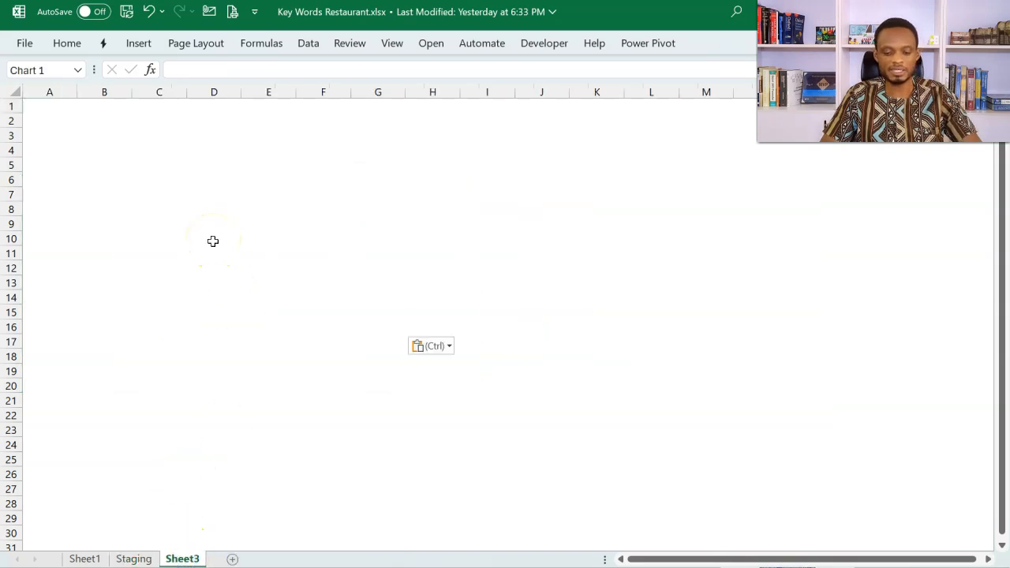
left_click_drag(402, 326, 544, 449)
Step: Rename the new sheet as Dashboard and move the bubble chart so its upper-left corner sits at about B3
left_click(245, 512)
key("alt+h")
type("orD")
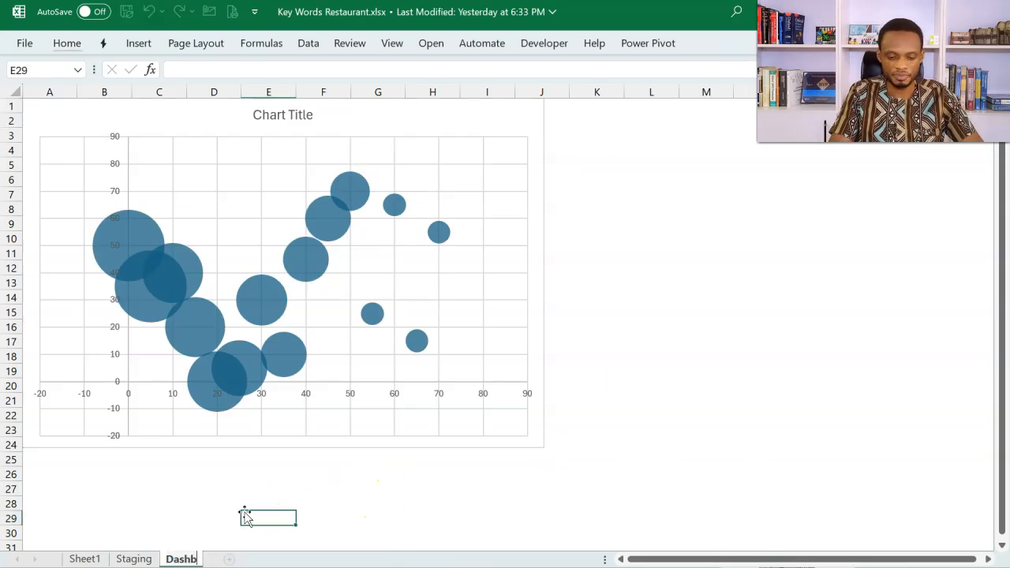
left_click(365, 456)
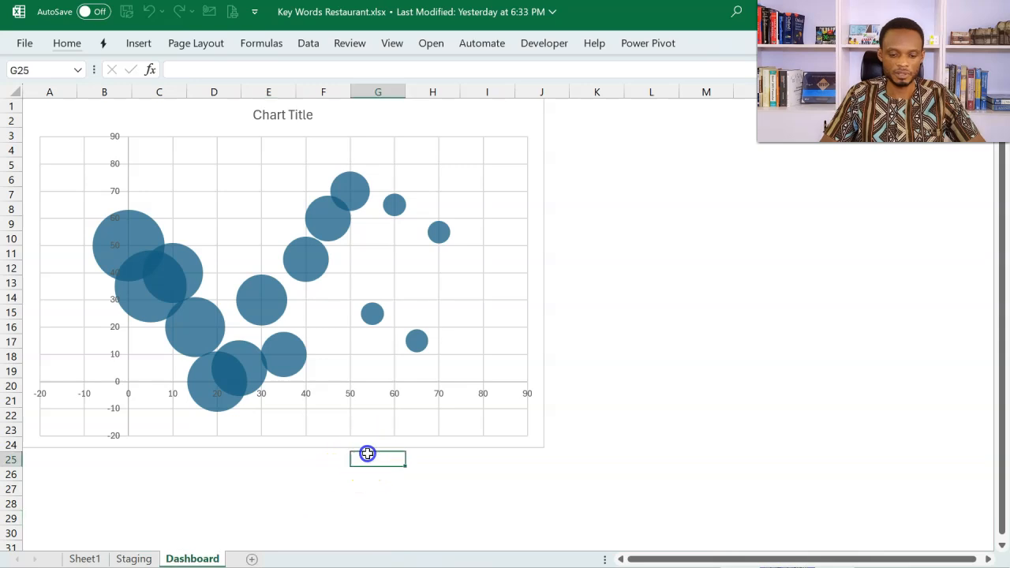
left_click_drag(387, 448, 440, 487)
Step: Remove the gridlines, the vertical axis and the horizontal axis from the bubble chart
mouse_move(340, 330)
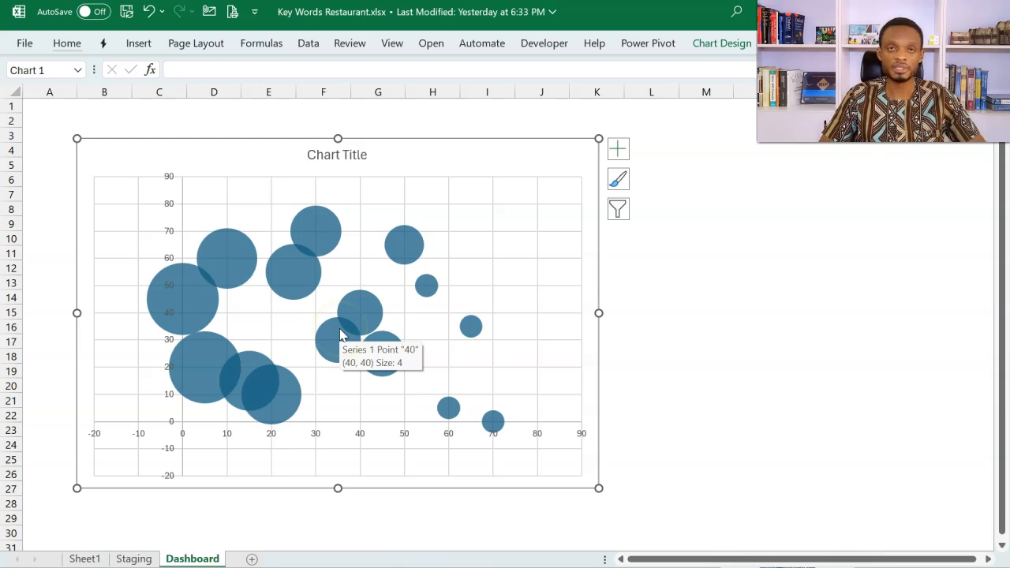
left_click(139, 220)
left_click(138, 232)
key("Delete")
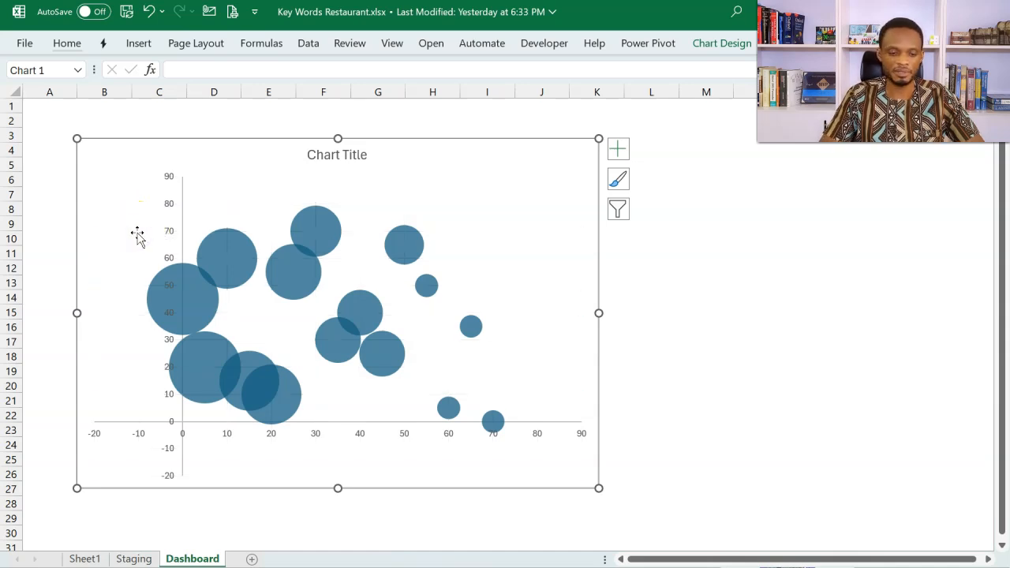
left_click(169, 235)
key("Delete")
left_click(184, 437)
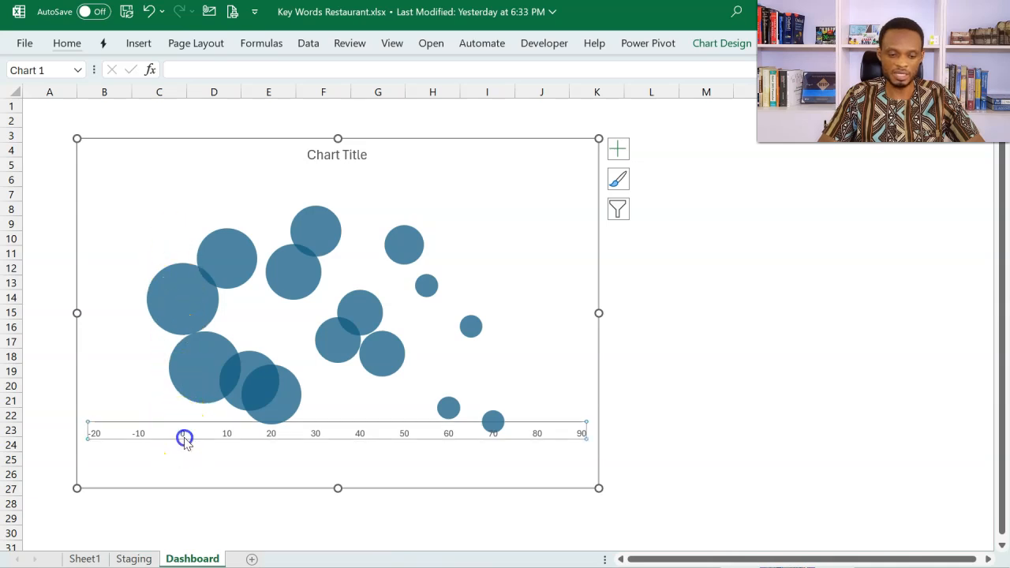
key("Delete")
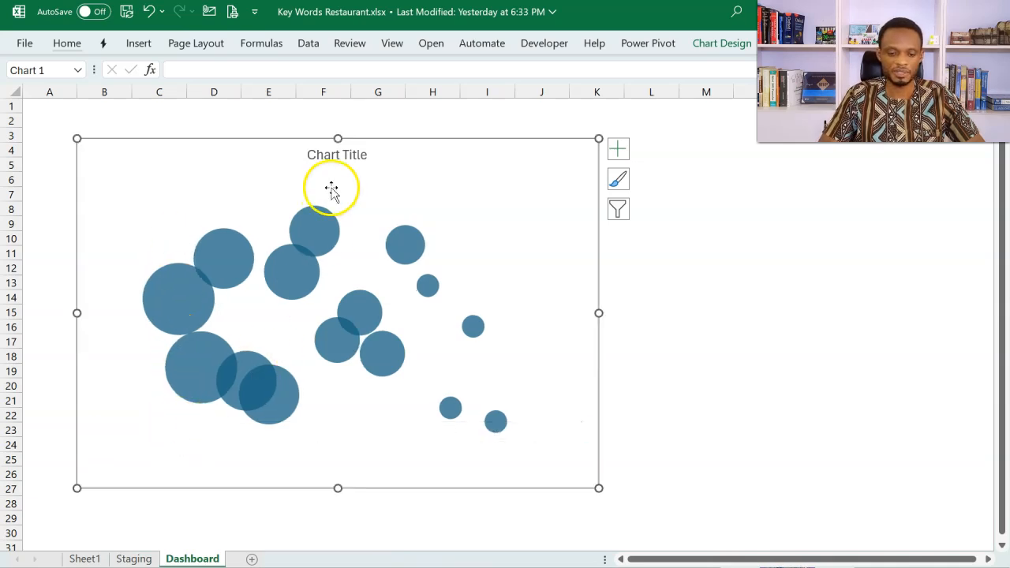
Step: Format the bubble series' fill to vary colors by point
left_click(299, 293)
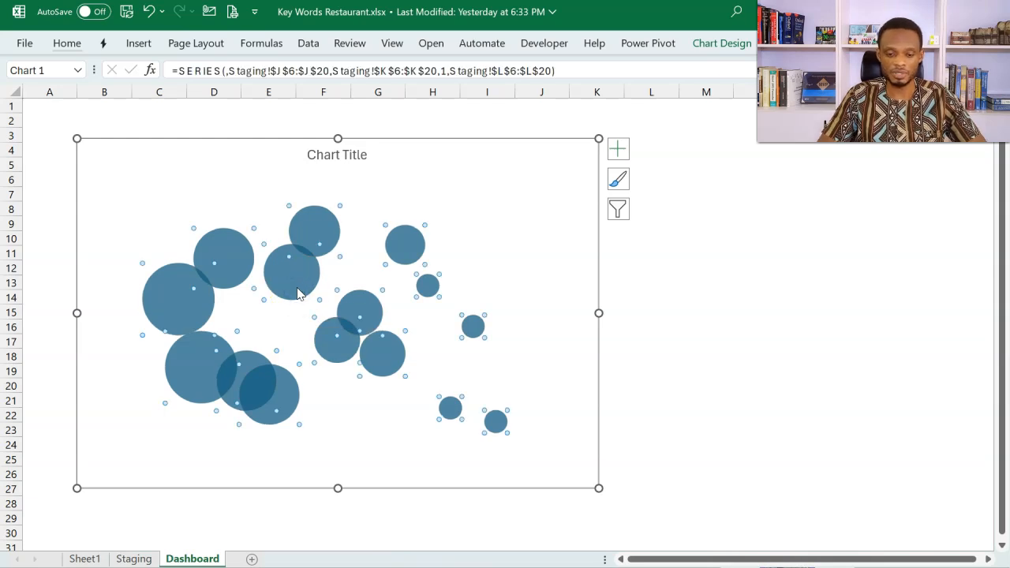
key("ctrl+1")
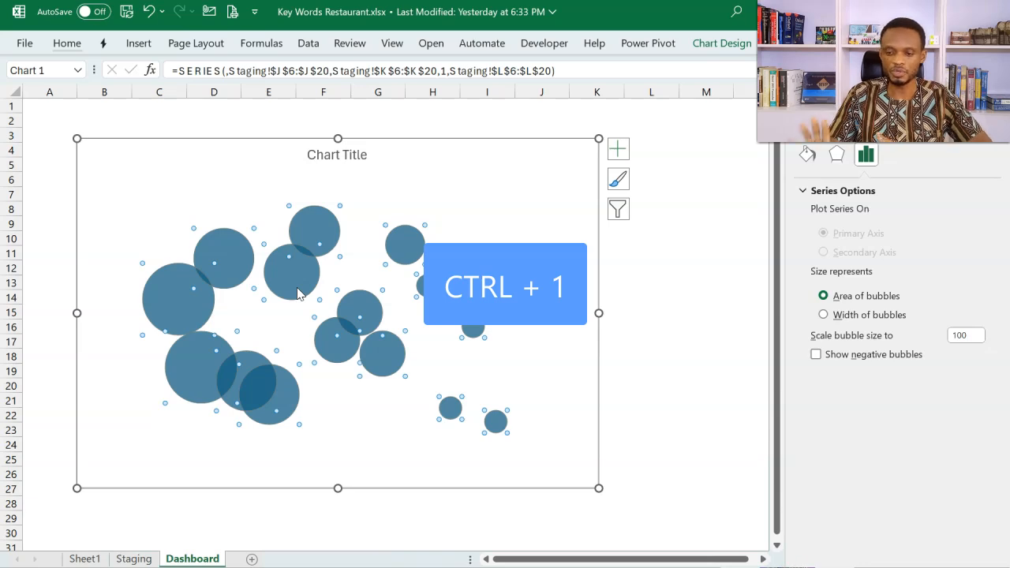
left_click(807, 155)
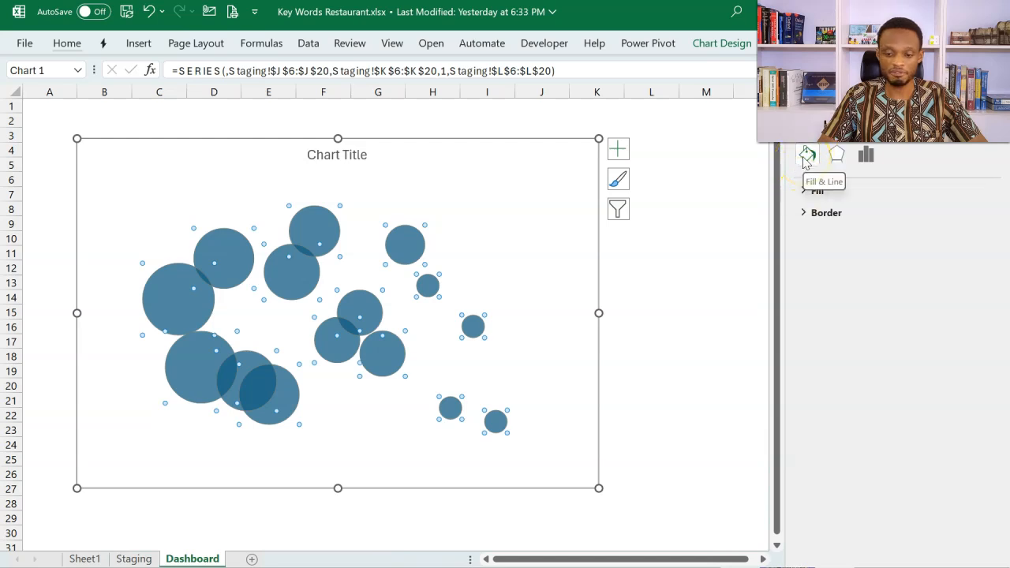
left_click(802, 191)
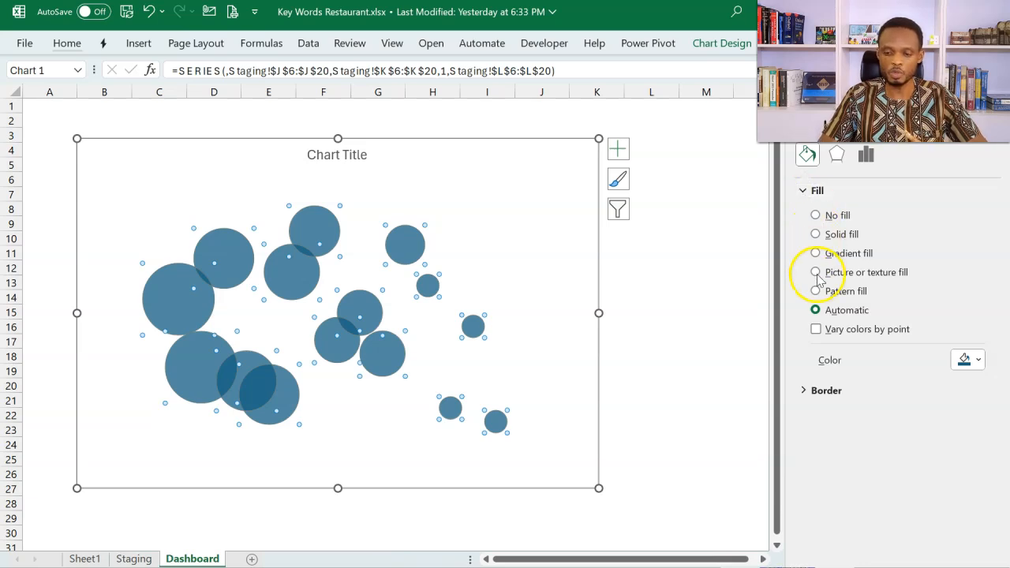
left_click(816, 330)
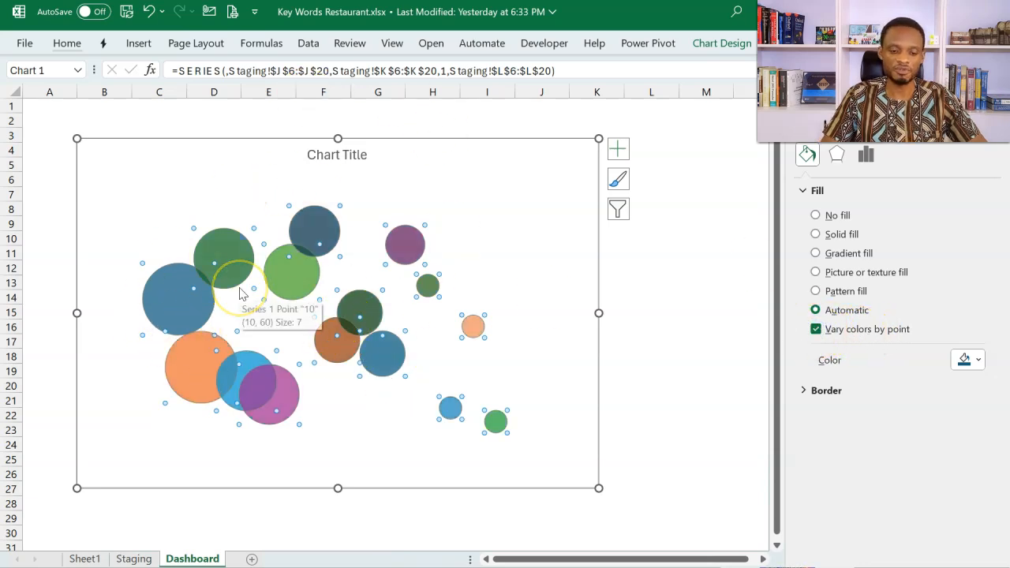
Step: Replace the chart title with "Customer Feedback on Areas for Improvement"
left_click(344, 155)
triple_click(344, 156)
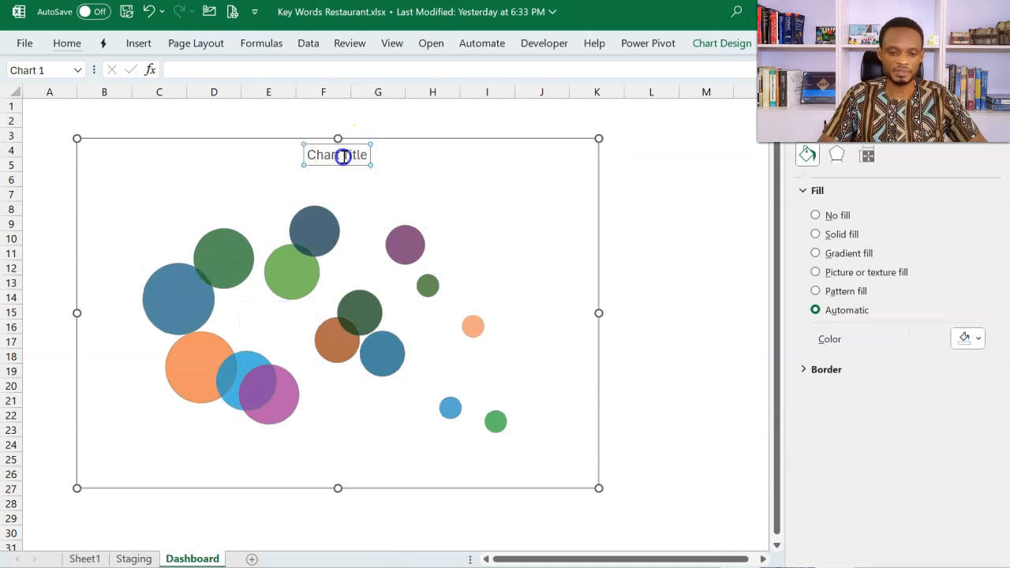
type("Customer")
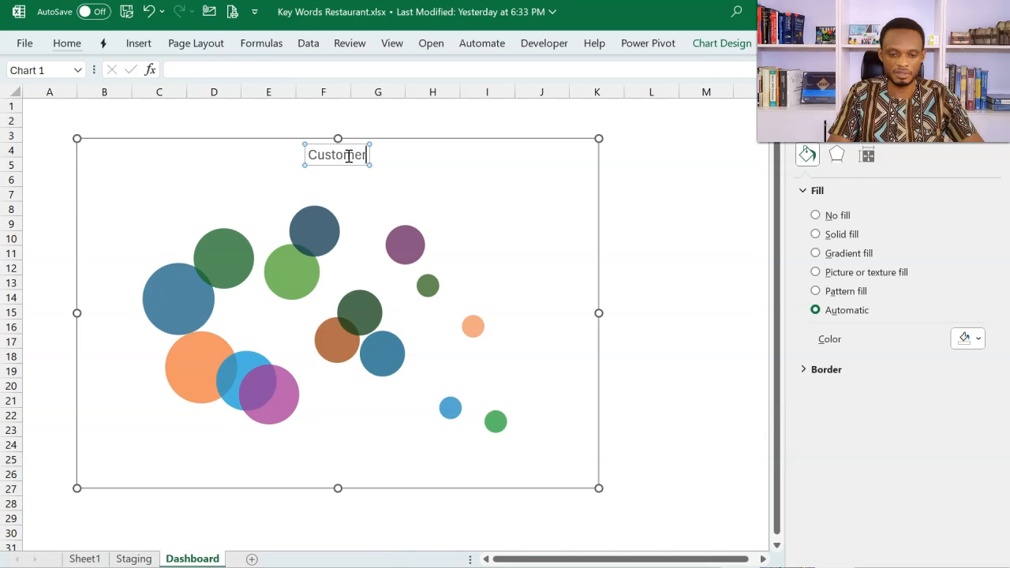
type(" Feed")
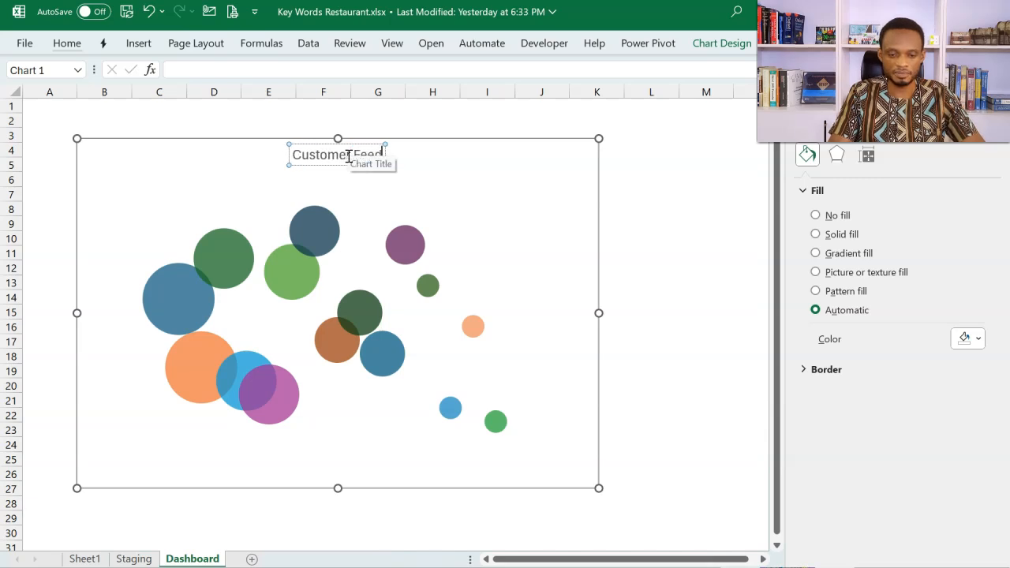
type("back on Are")
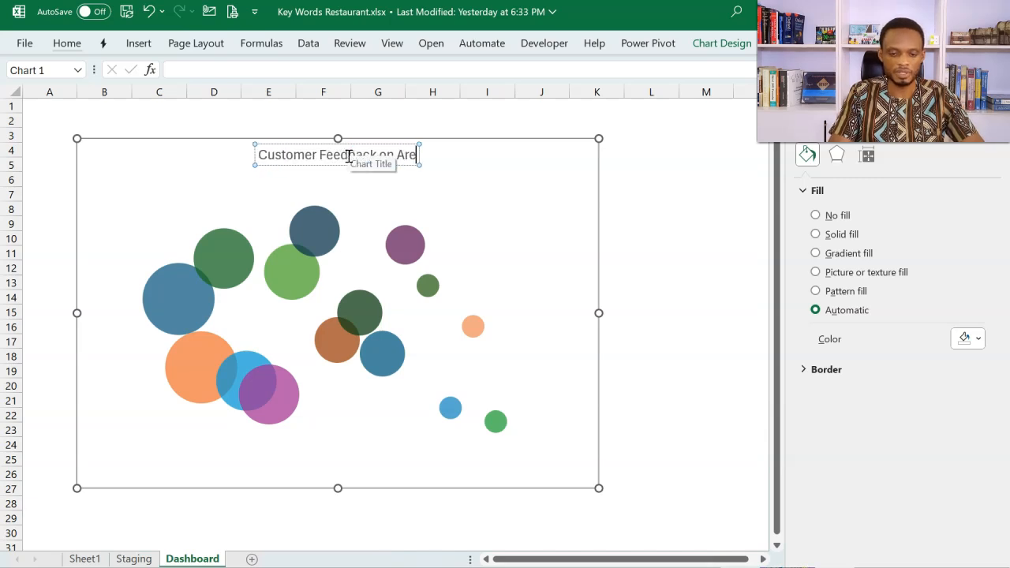
type("as for Improvement")
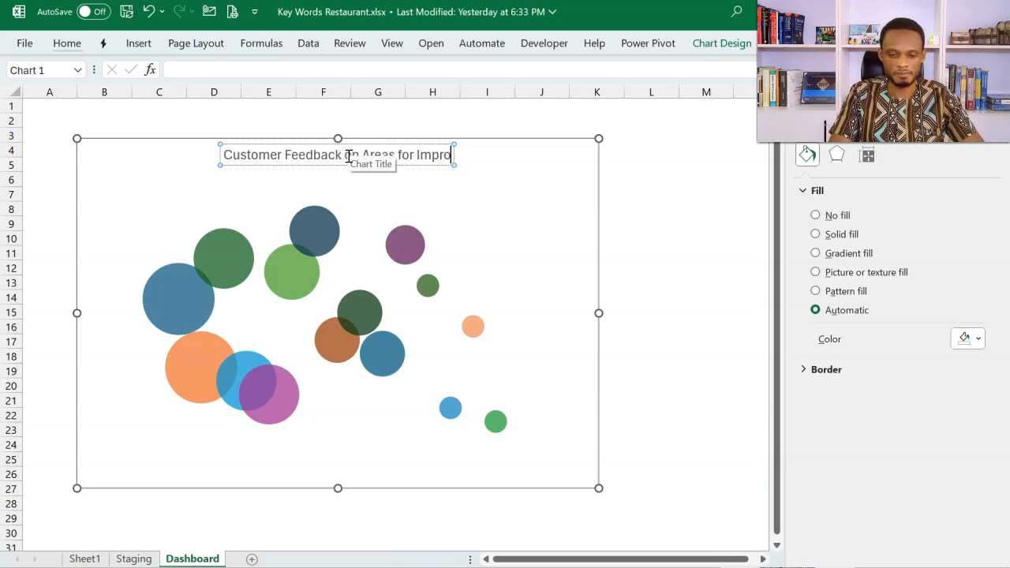
left_click(500, 150)
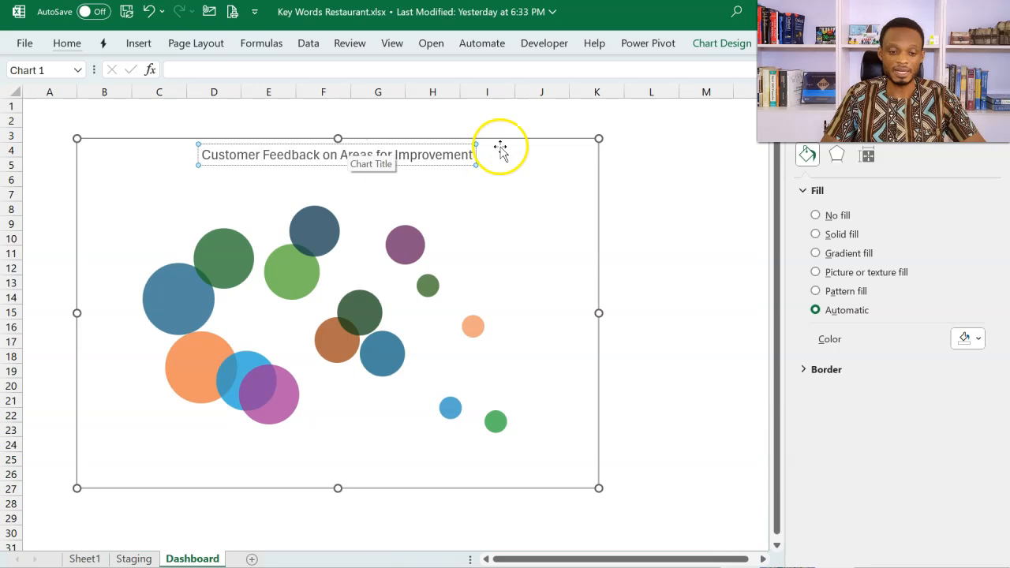
left_click(653, 162)
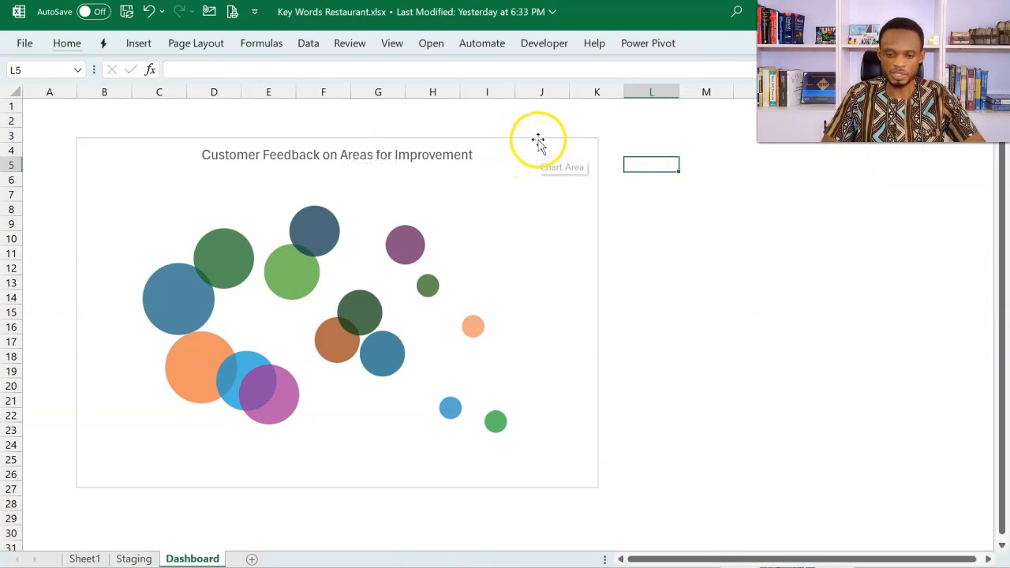
Step: Move the bubble chart so its upper-left corner sits in A3, and make its title bold and black
left_click(537, 140)
mouse_move(538, 140)
left_mouse_down()
mouse_move(523, 147)
mouse_move(521, 135)
left_mouse_up()
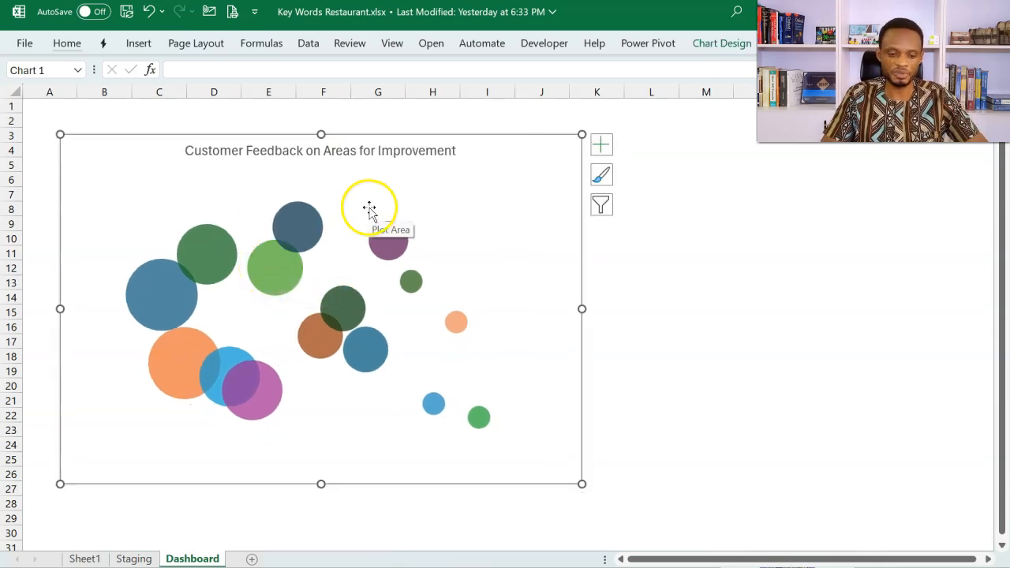
left_click(446, 150)
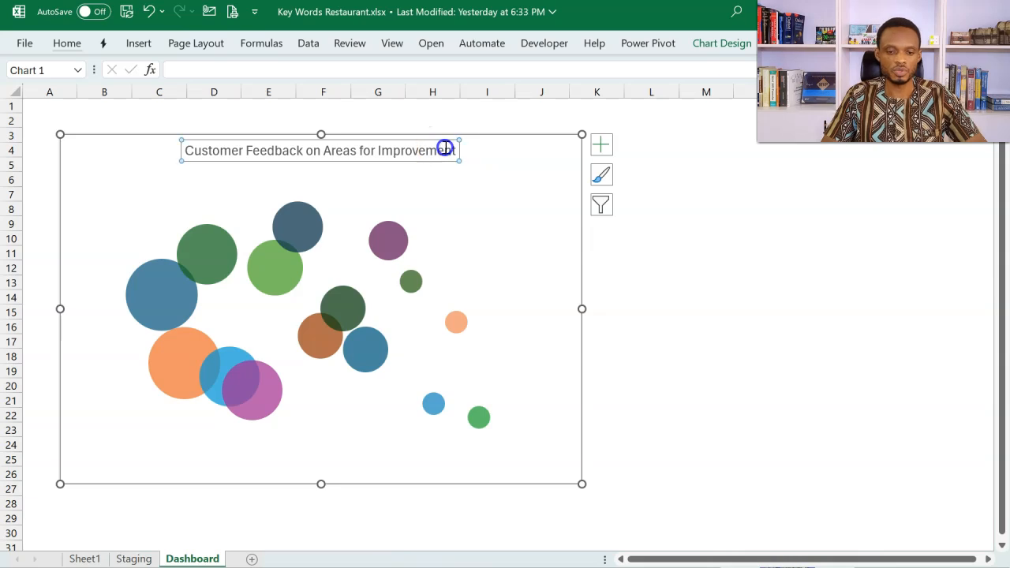
left_click(70, 41)
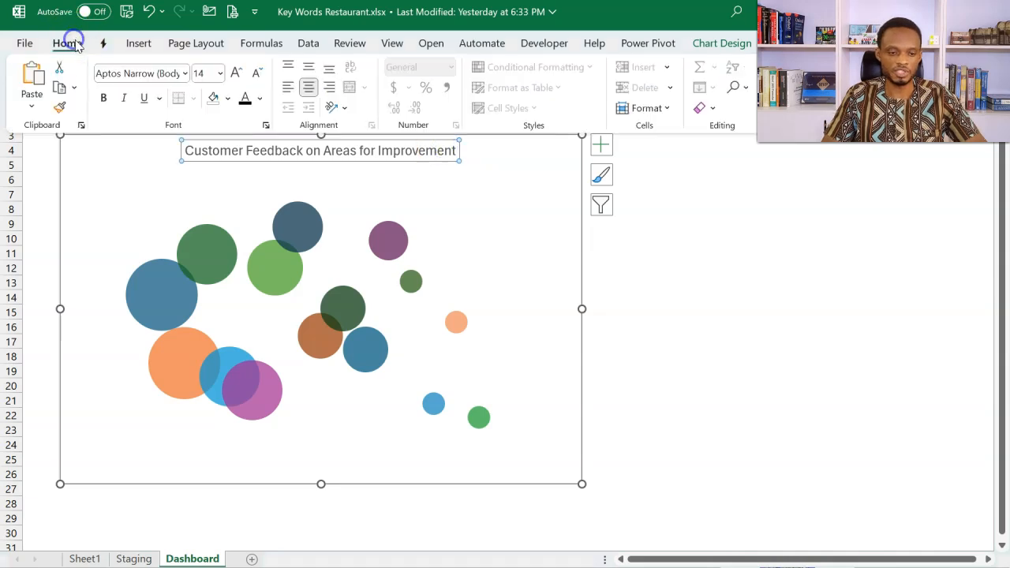
left_click(102, 99)
left_click(245, 101)
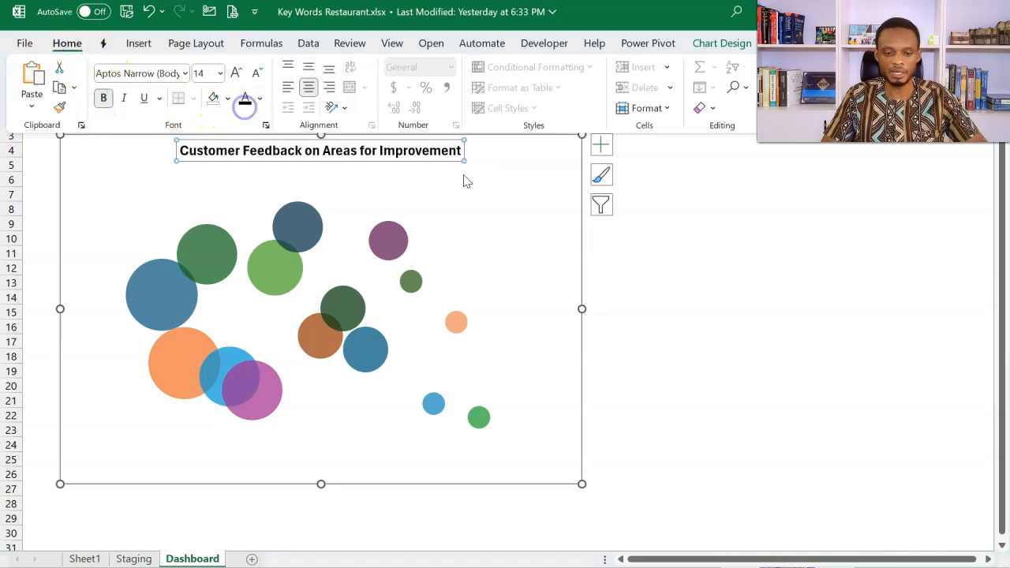
left_click(694, 300)
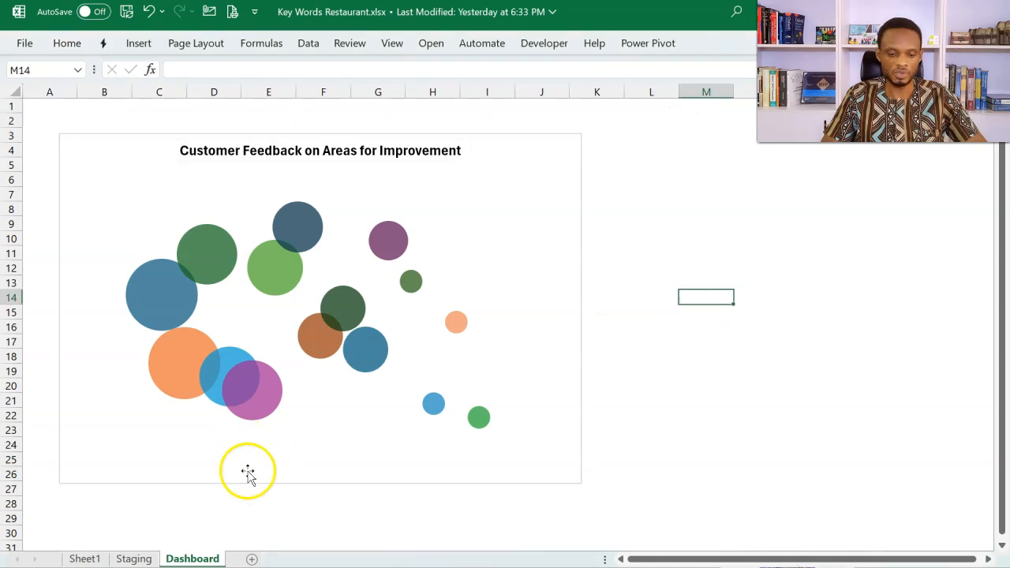
Step: Insert slicers for Gender and Item Ordered from Fact_Responses on the Staging sheet's pivot table
left_click(136, 558)
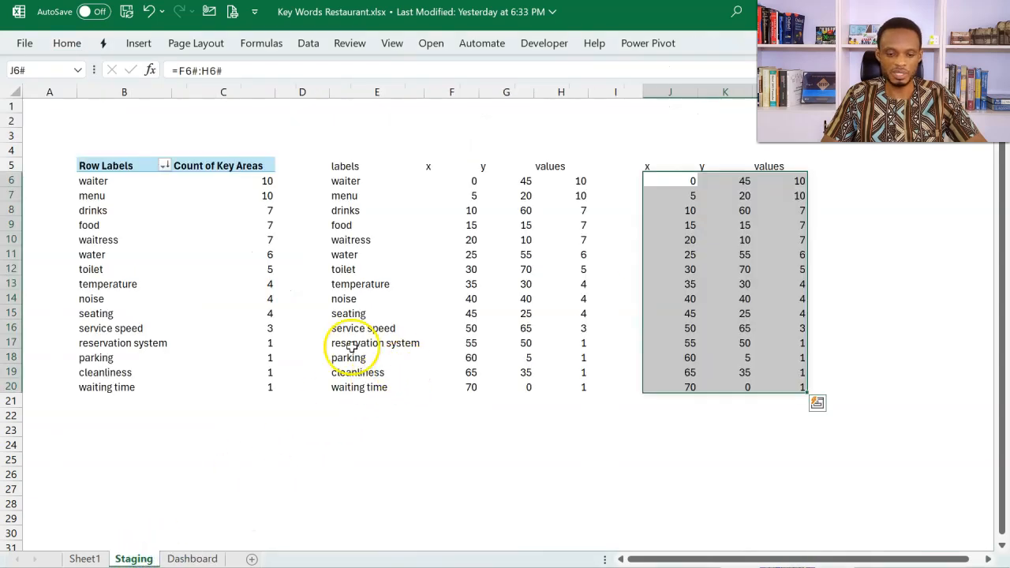
left_click(215, 297)
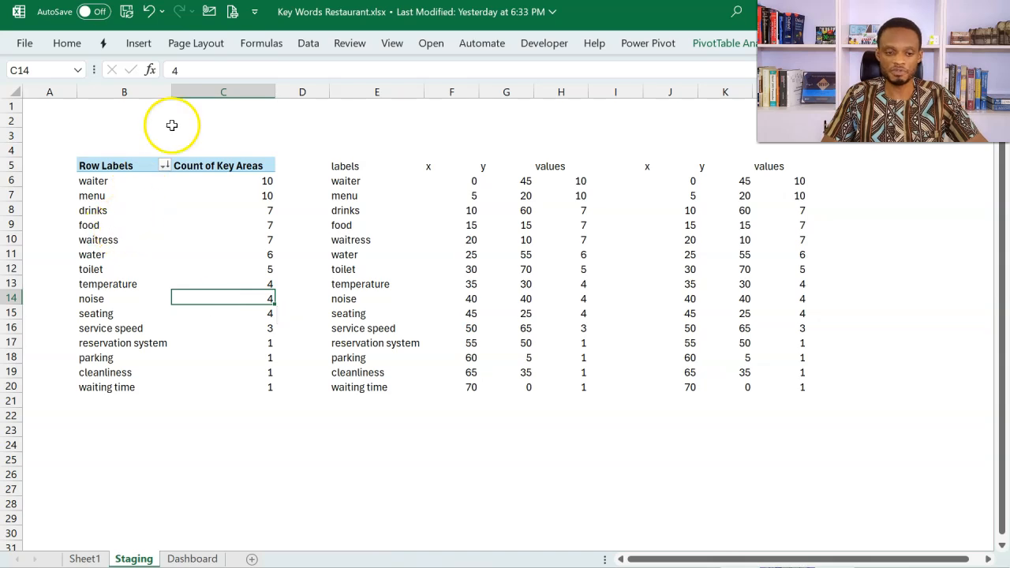
left_click(144, 46)
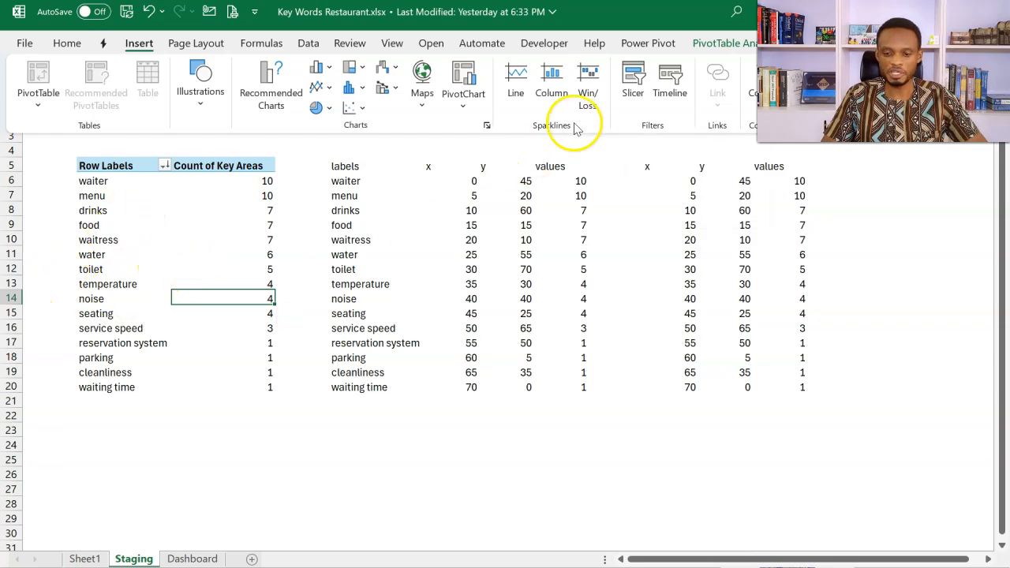
left_click(633, 88)
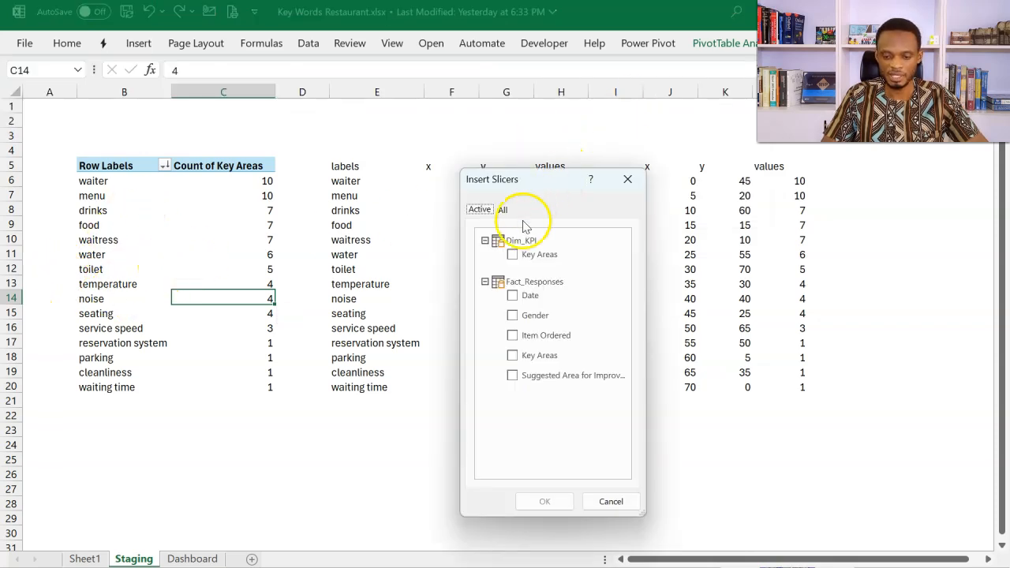
left_click(503, 209)
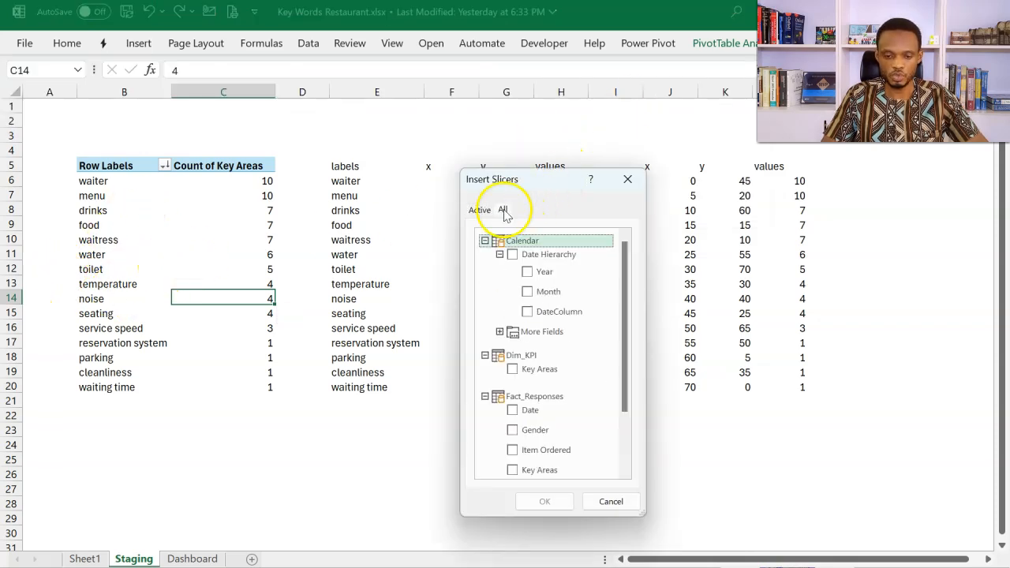
left_click(512, 430)
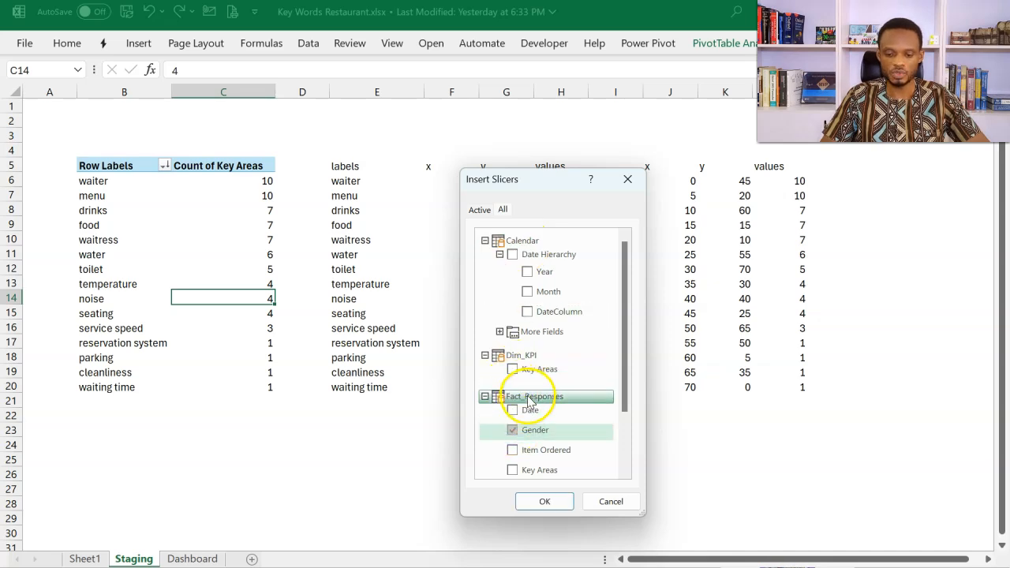
left_click(513, 453)
left_click(536, 507)
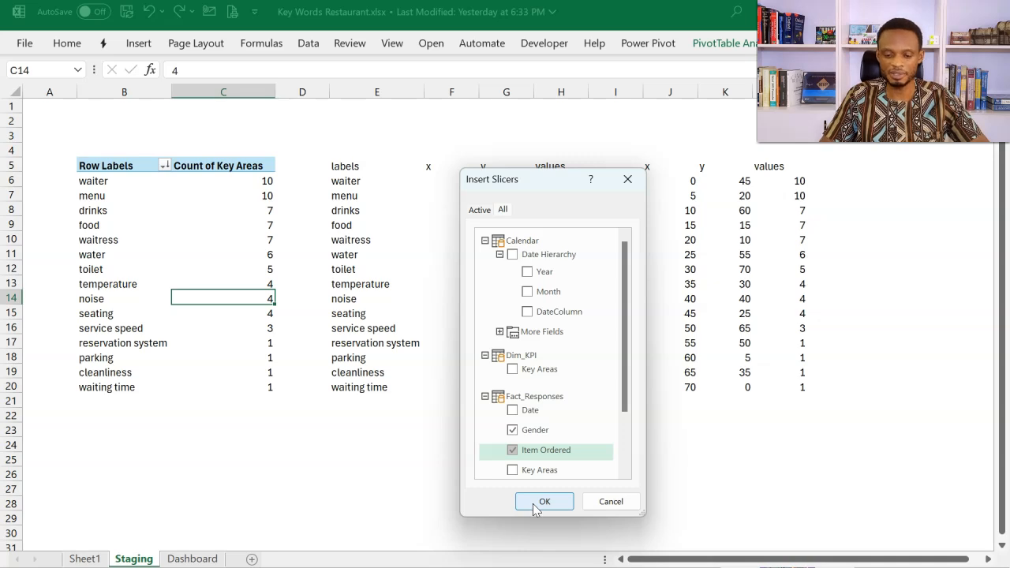
left_click(526, 431)
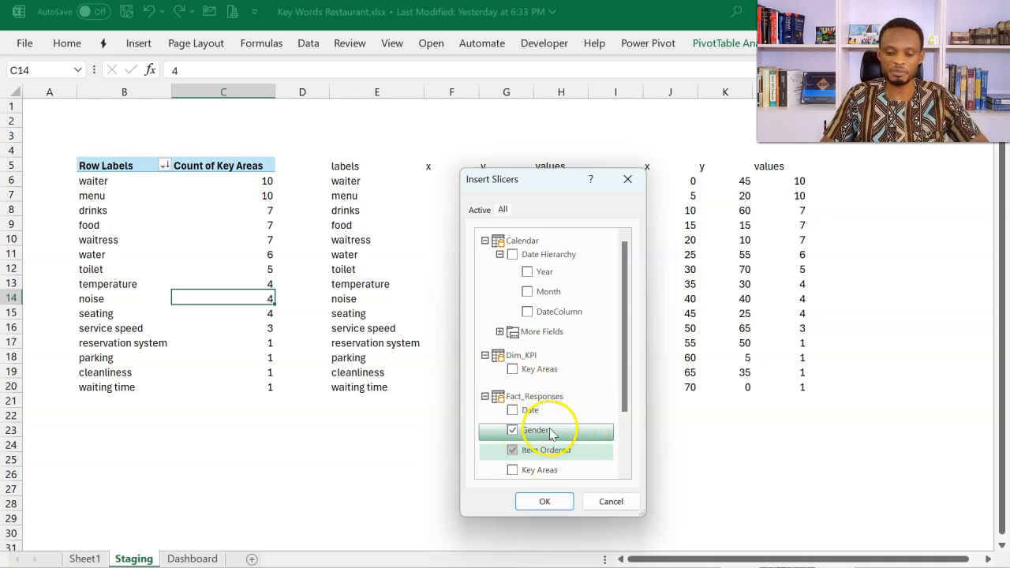
left_click(544, 501)
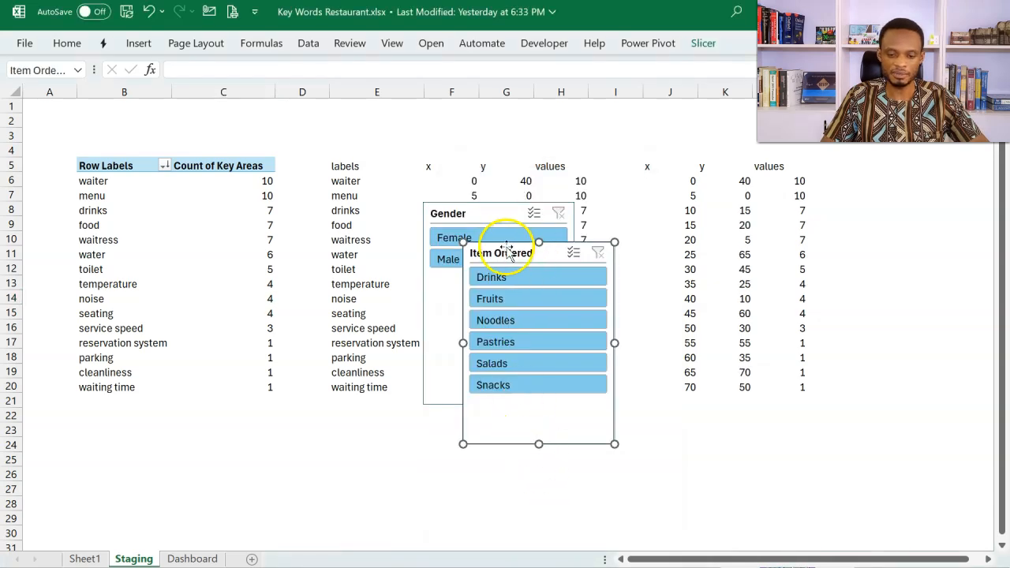
Step: Insert a timeline for the pivot table based on the Calendar table's Date field
left_click(242, 221)
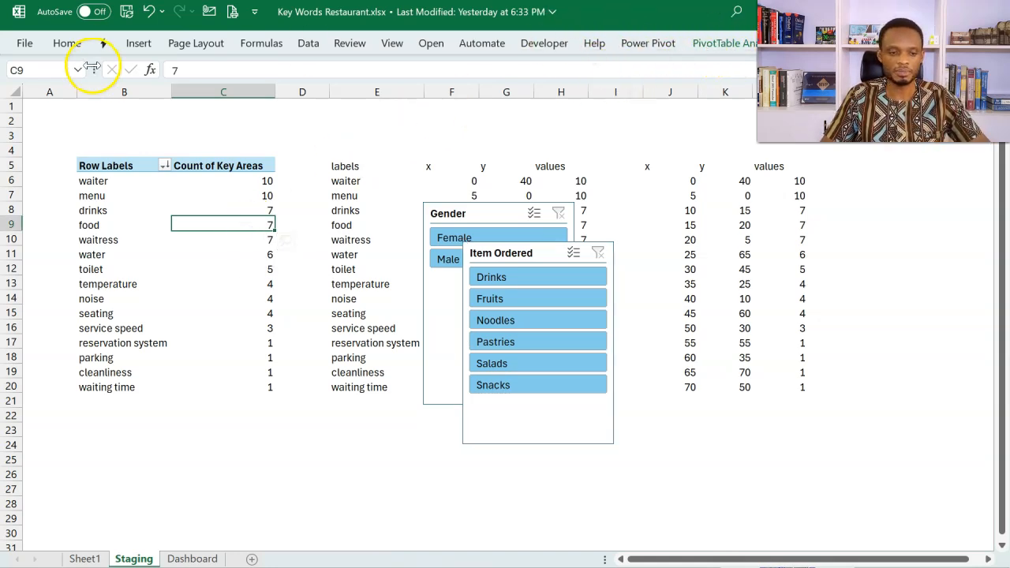
left_click(138, 44)
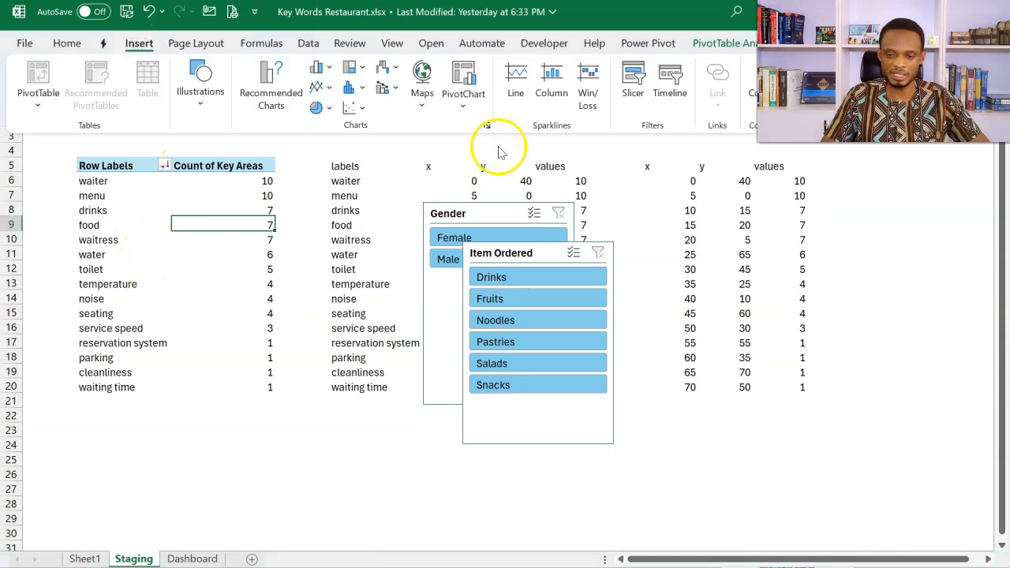
left_click(662, 98)
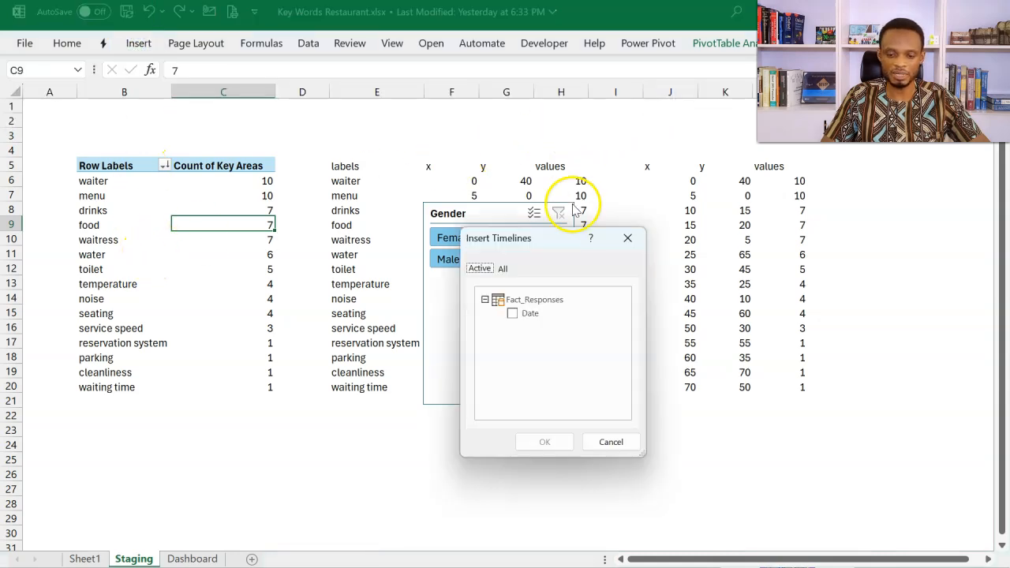
left_click(504, 269)
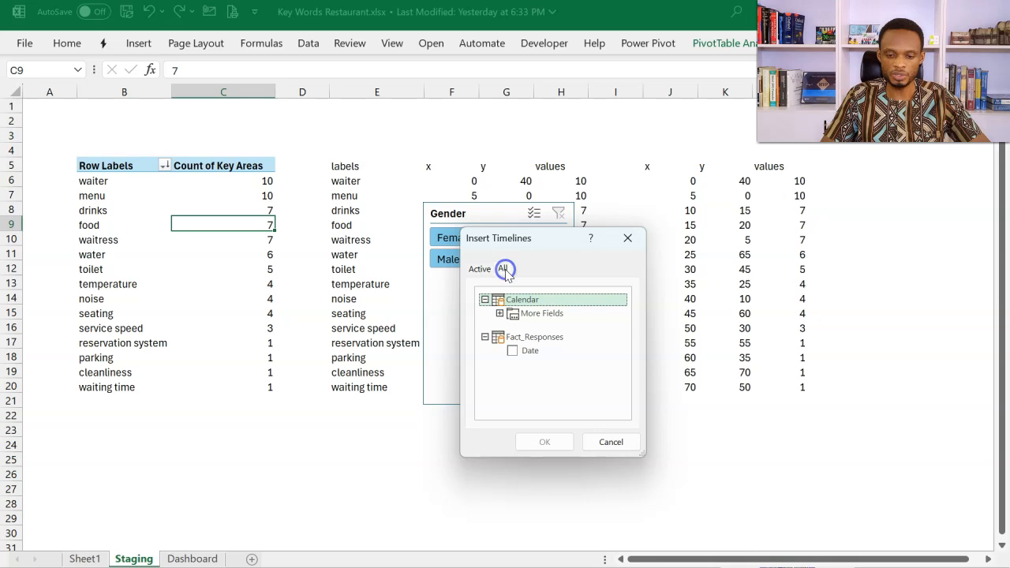
left_click(506, 312)
left_click(499, 314)
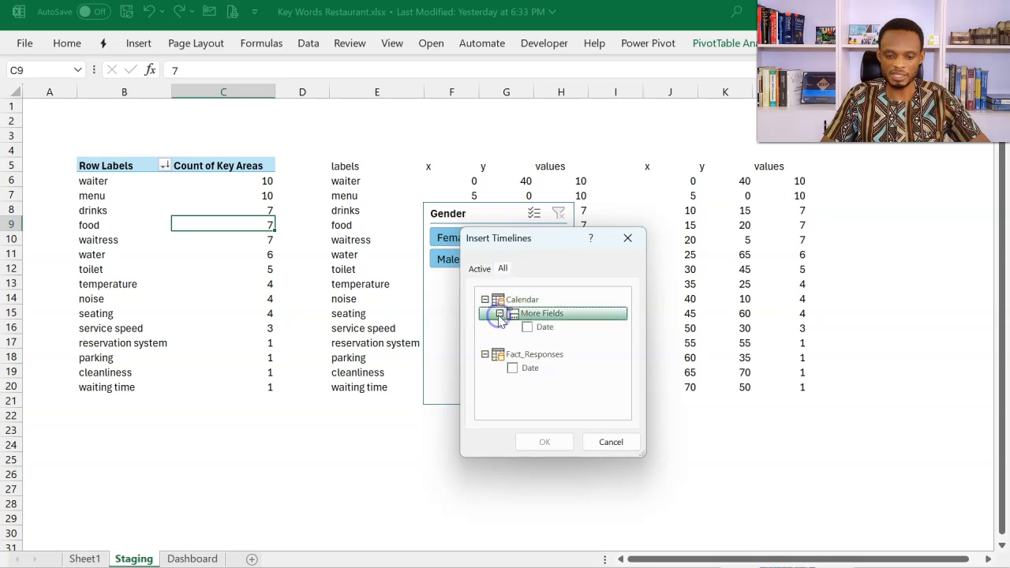
left_click(527, 328)
left_click(545, 442)
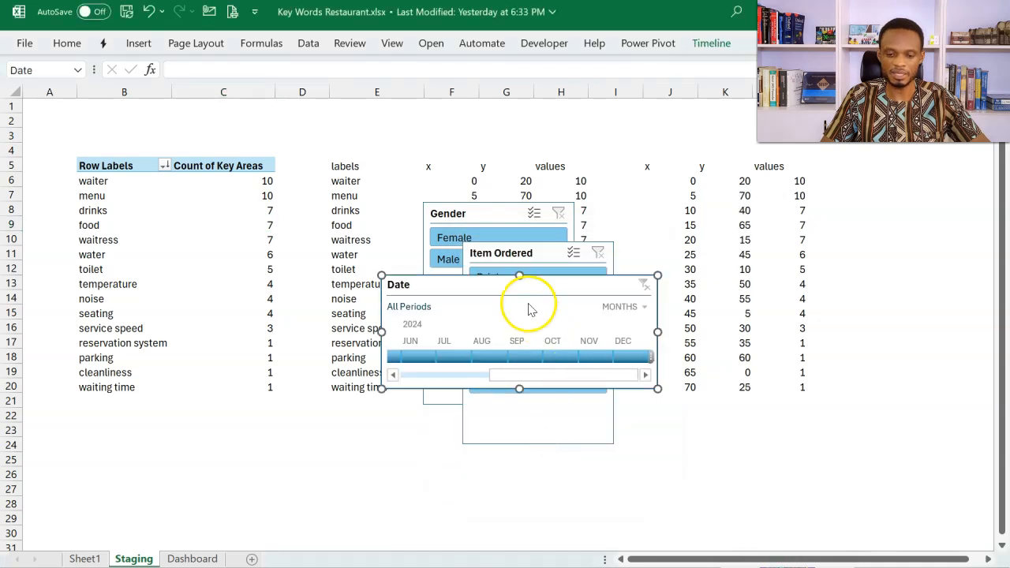
Step: Cut the Date timeline and both slicers from Staging and paste everything, including active content, at L5 on the Dashboard sheet
left_click_drag(530, 286, 813, 280)
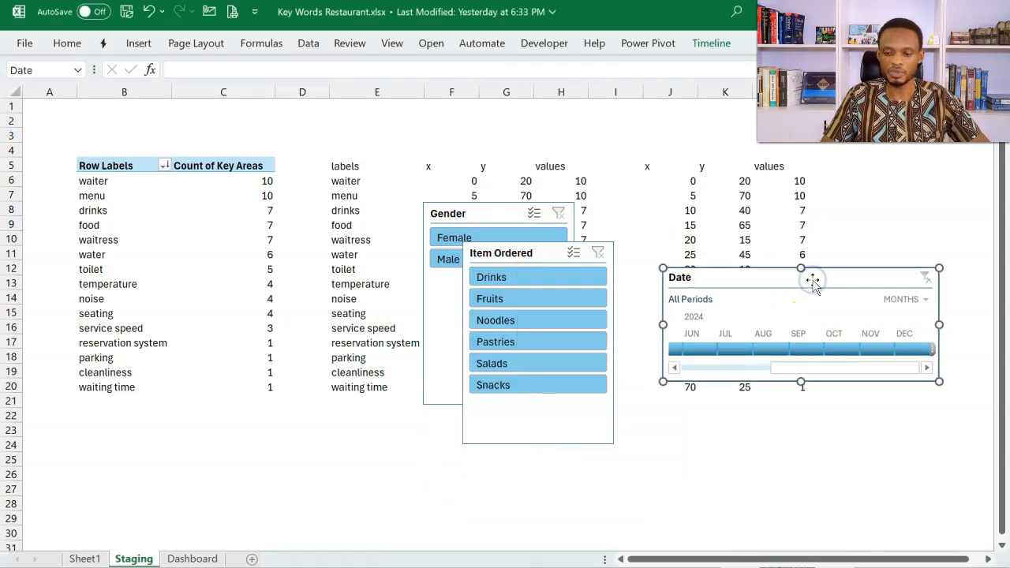
left_click(539, 253)
left_click(463, 215, "ctrl")
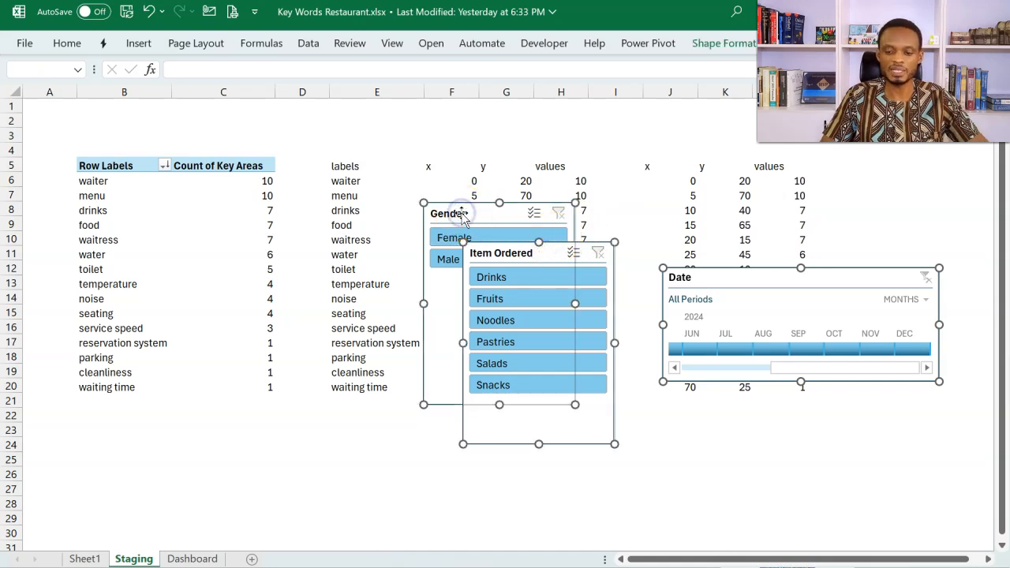
key("Delete")
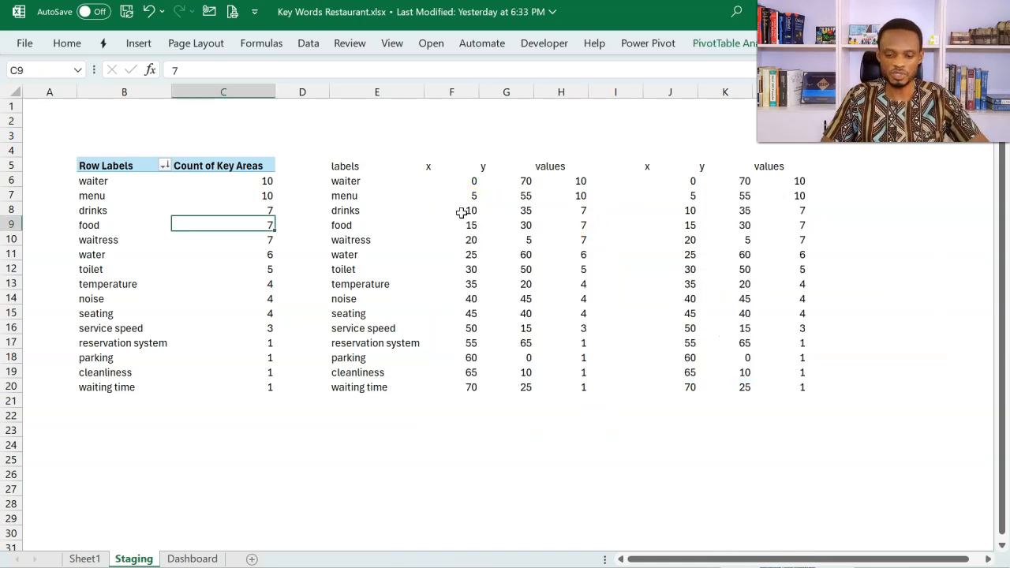
left_click(192, 559)
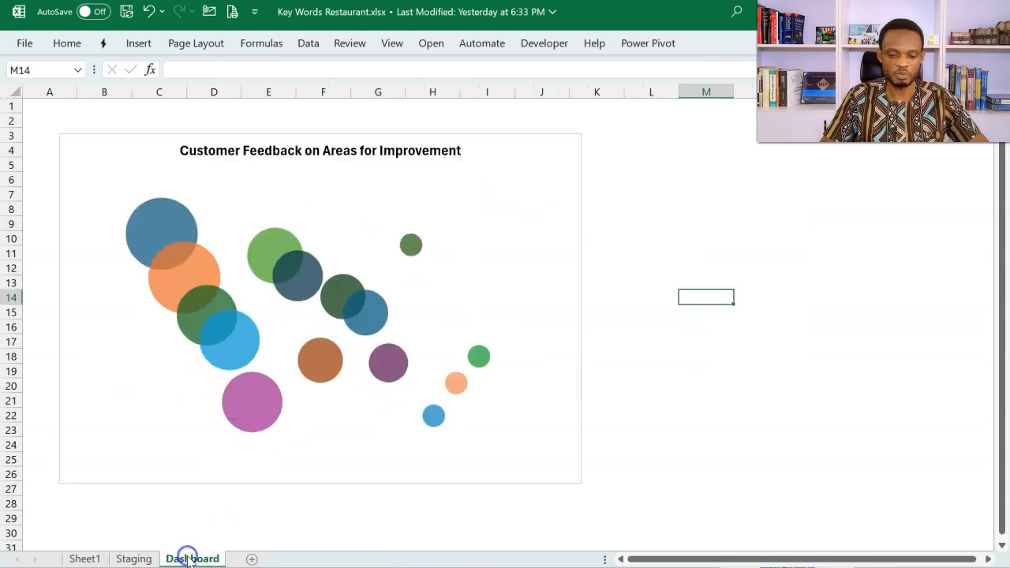
left_click(636, 164)
key("ctrl+v")
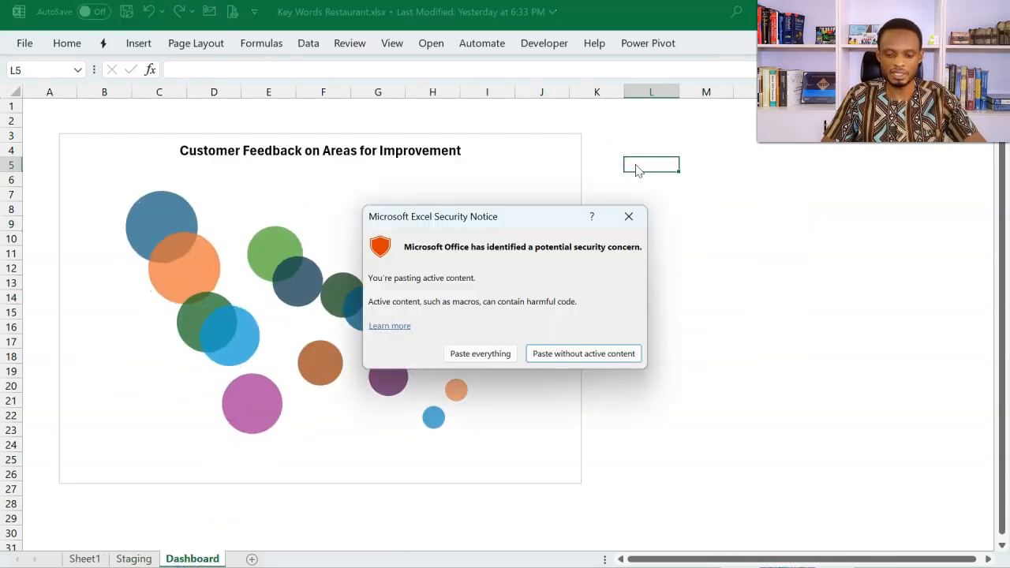
left_click(470, 353)
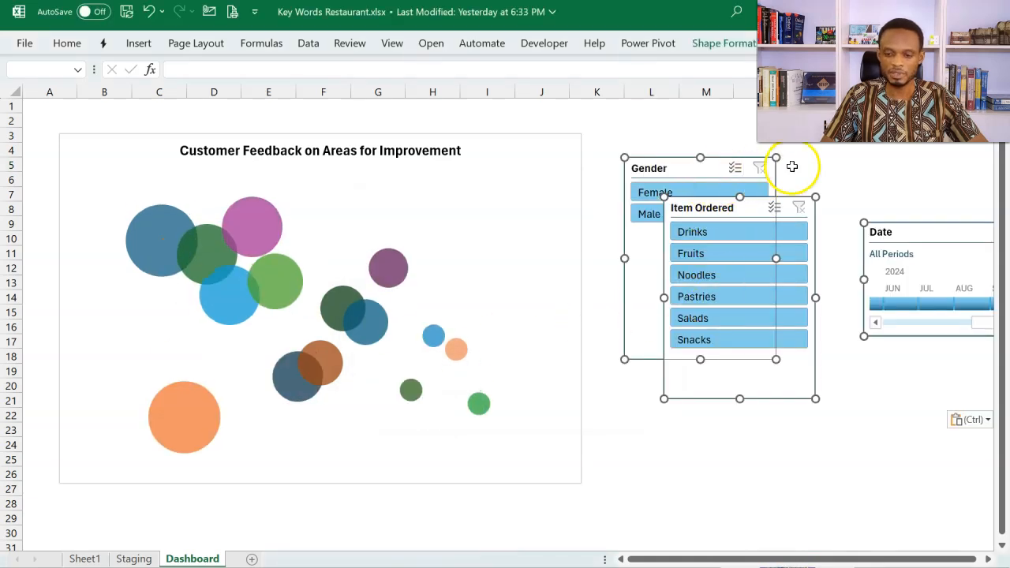
left_click(827, 156)
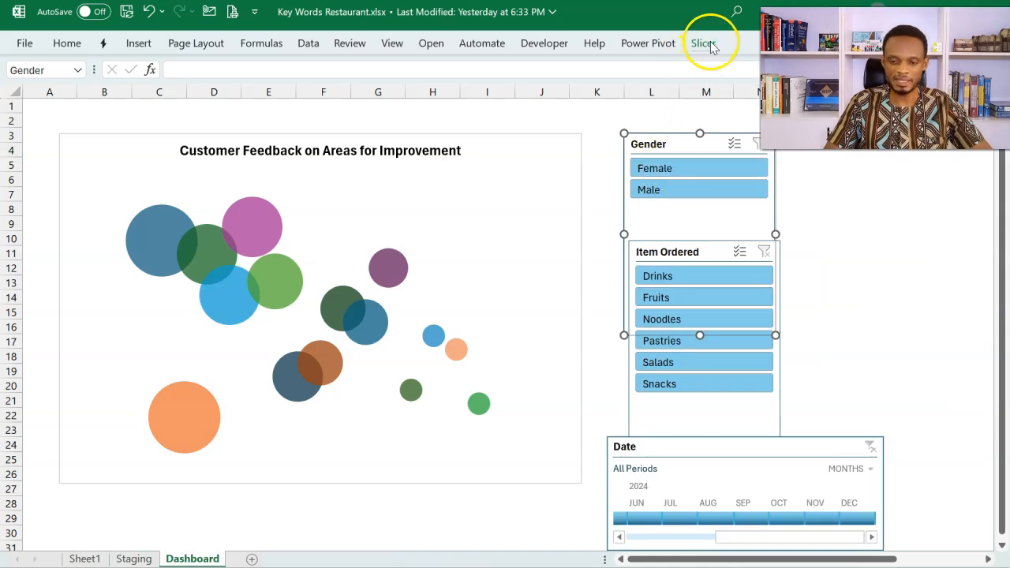
Step: Set the Gender slicer to 2 columns with a 0.5" button height, and shorten its frame to fit the buttons
left_click(703, 42)
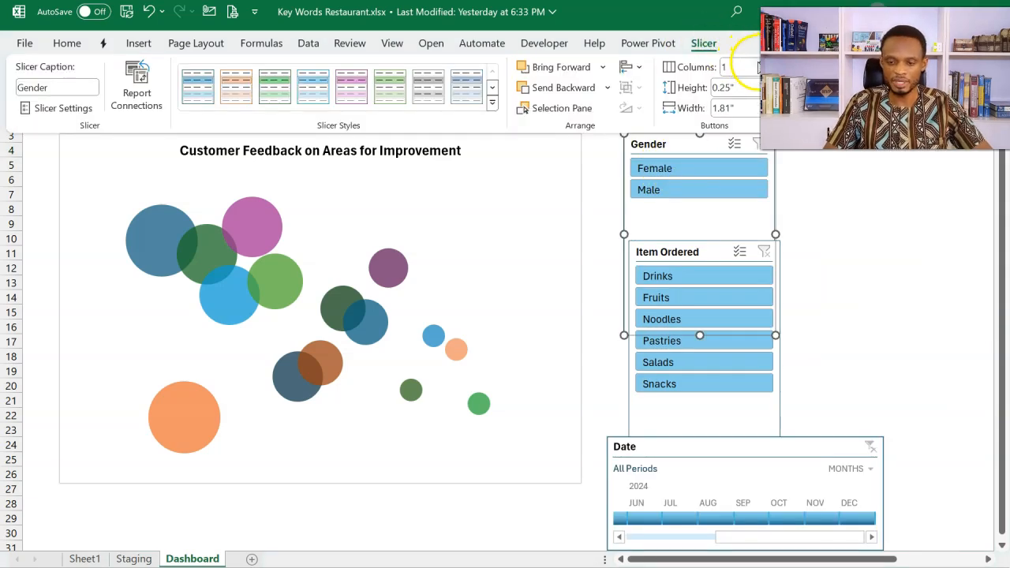
left_click(756, 62)
left_click(756, 83)
left_click(756, 83)
left_click(756, 83)
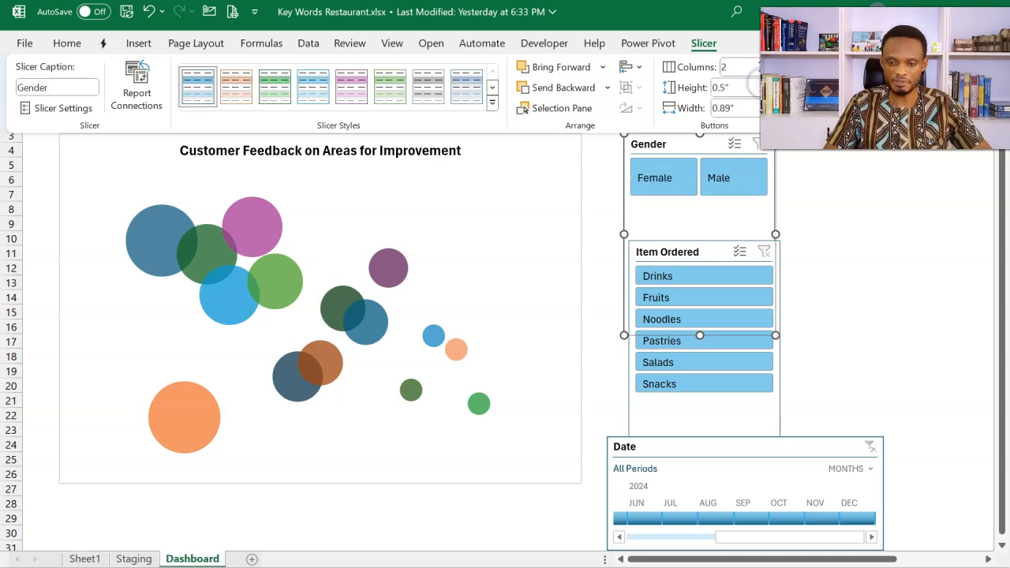
left_click(799, 208)
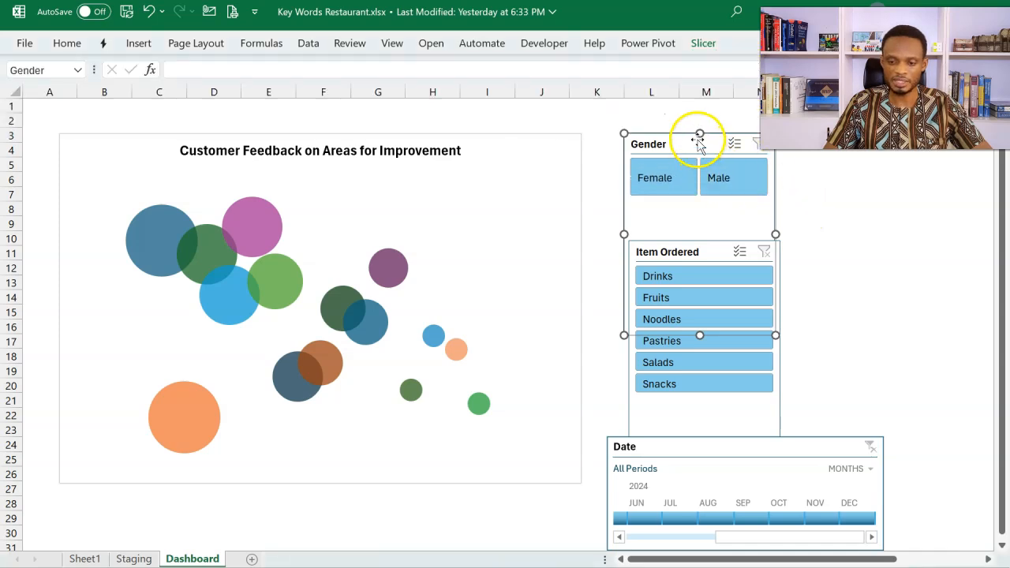
left_click_drag(701, 335, 700, 332)
Step: Place the Item Ordered slicer just below the Gender slicer and set it to 3 columns with a 0.5" button height
left_click_drag(705, 283, 682, 221)
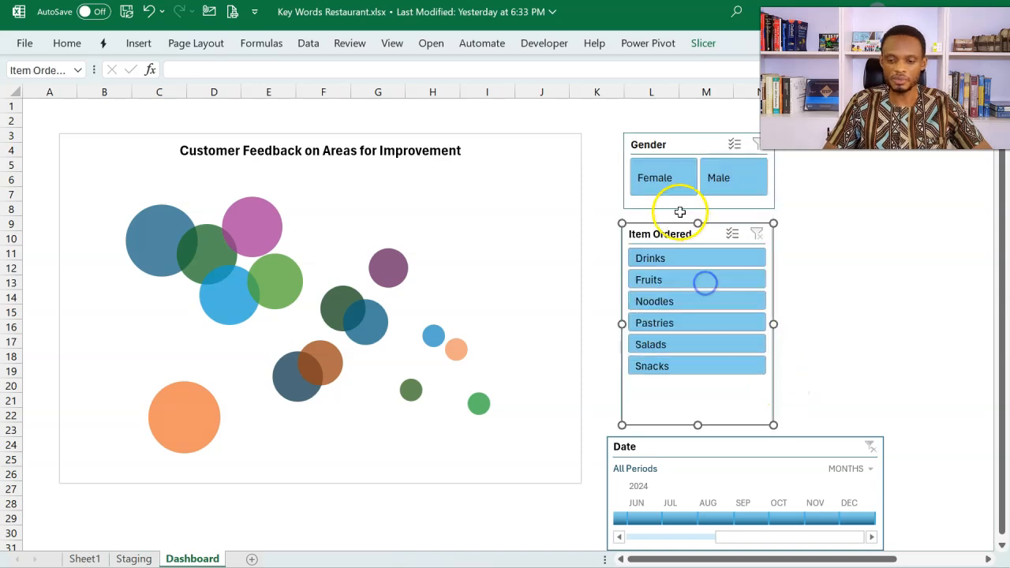
left_click(703, 45)
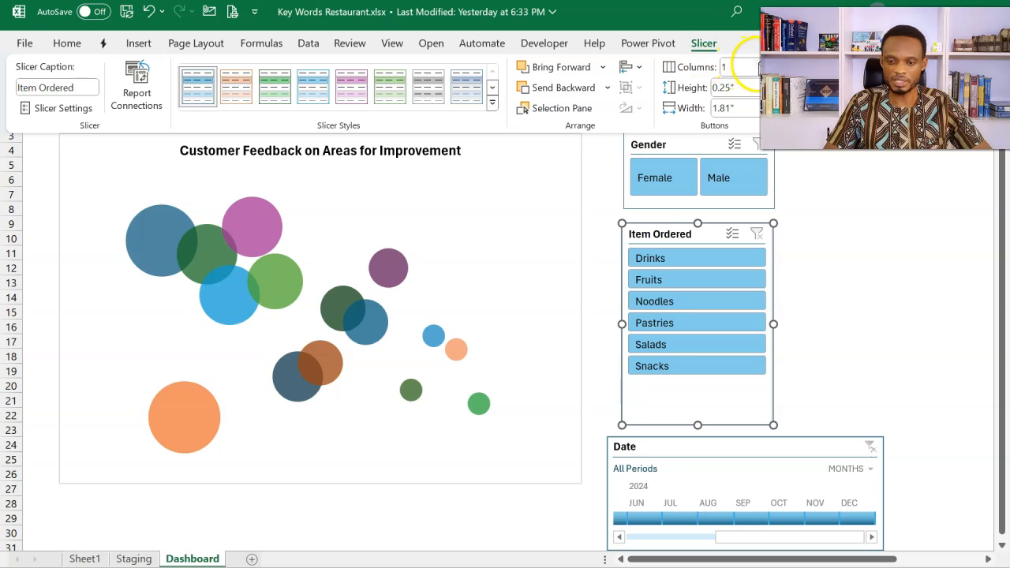
left_click(759, 63)
left_click(759, 63)
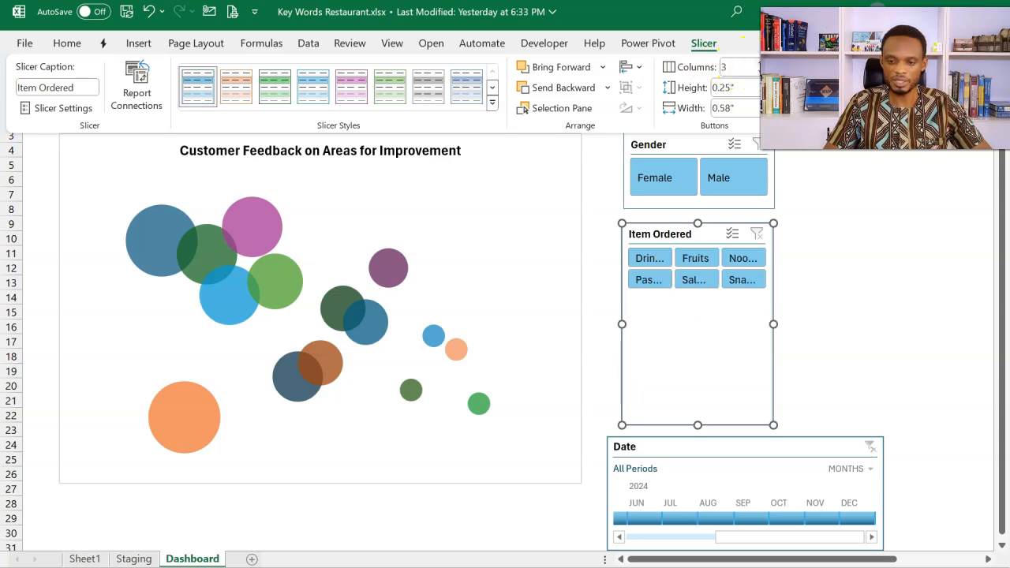
left_click(759, 84)
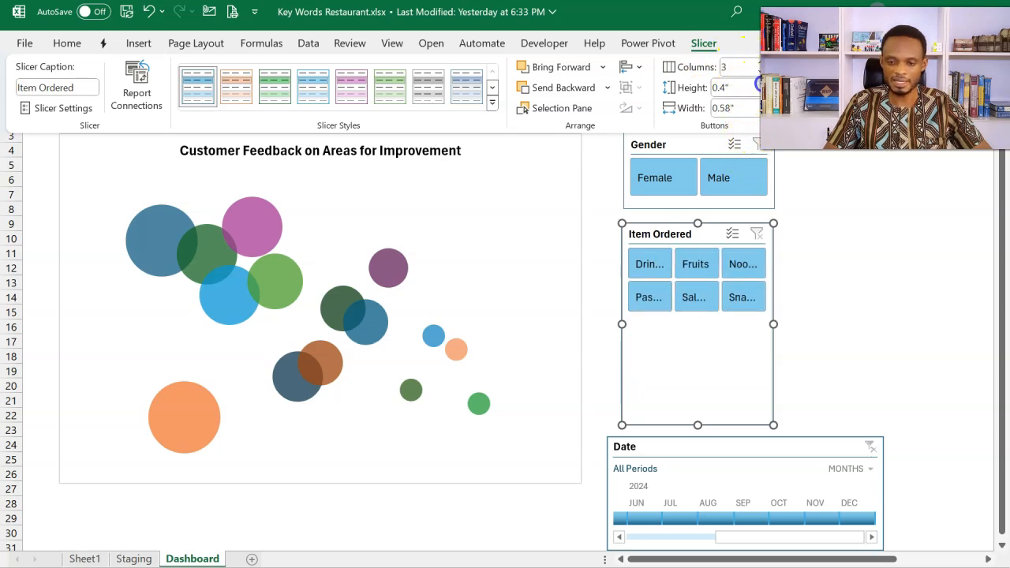
left_click(758, 83)
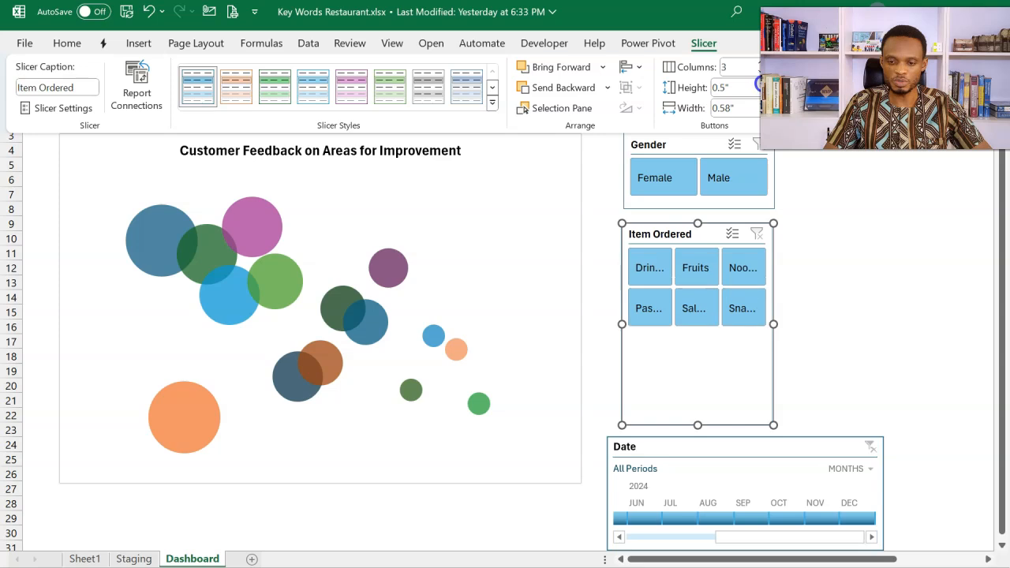
Step: Widen the Item Ordered slicer until its item names show in full, and shorten its frame to fit the two button rows
left_click(777, 324)
left_click_drag(779, 324, 904, 324)
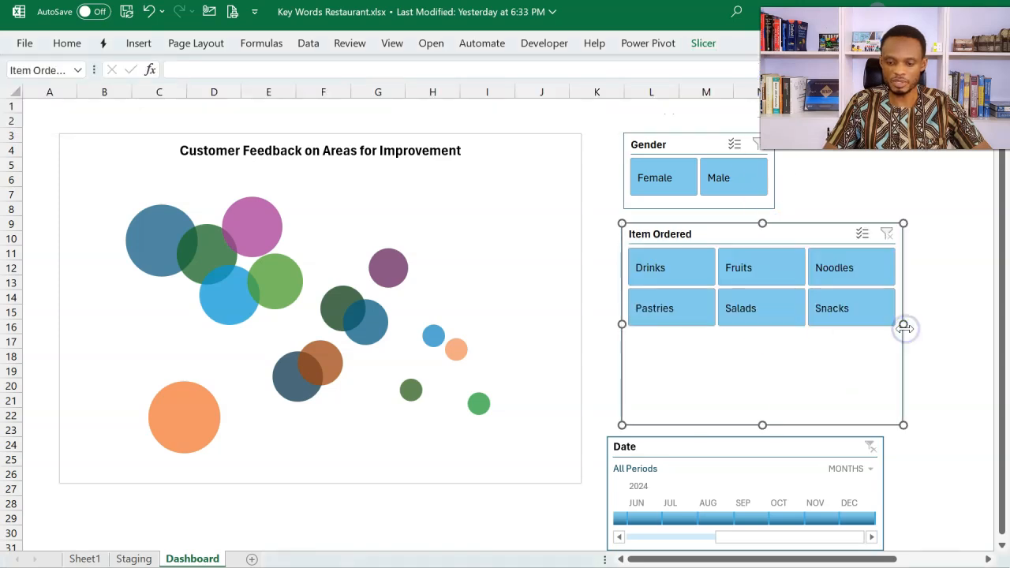
left_click_drag(764, 425, 769, 345)
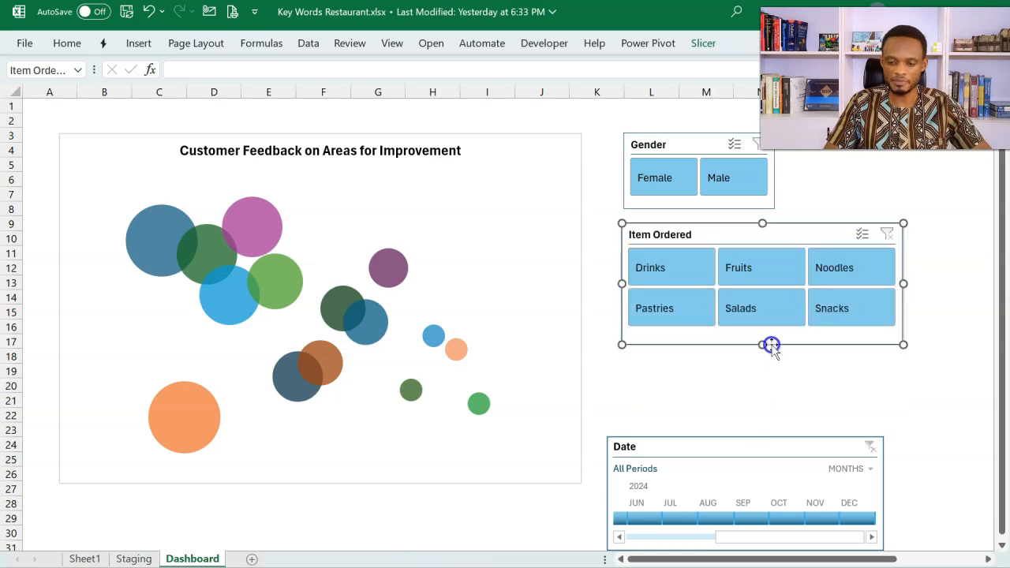
Step: Move the Date timeline to just below the Item Ordered slicer and match its width to the slicer
left_click(732, 443)
left_click_drag(732, 439, 746, 367)
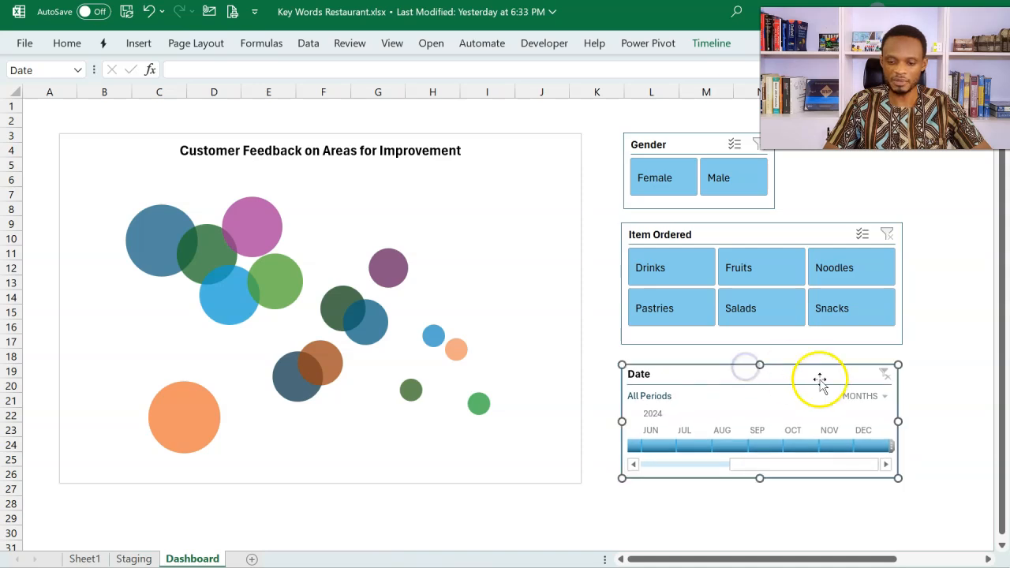
left_click_drag(899, 421, 904, 422)
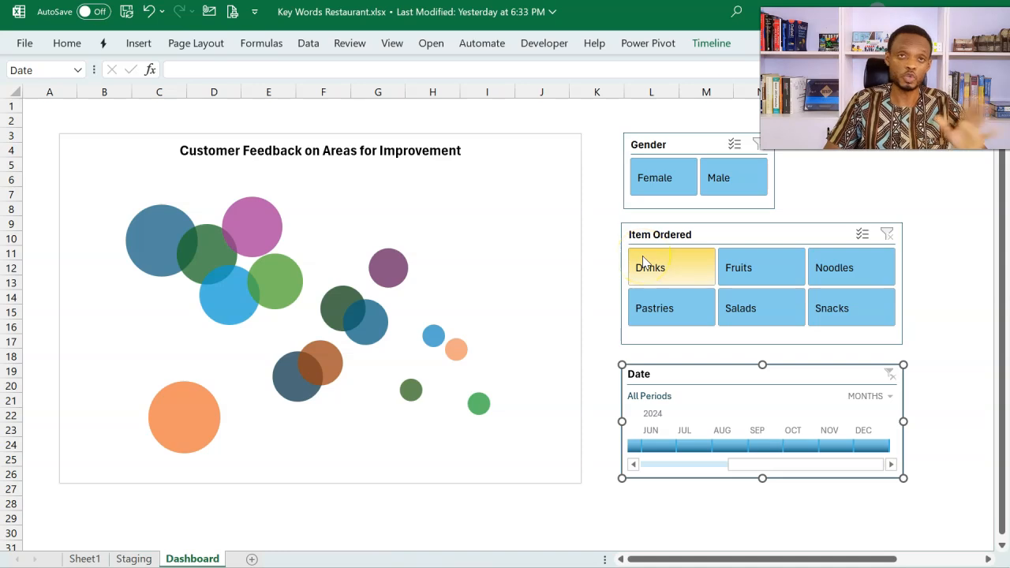
Step: Add data labels to the bubble chart that contain Bubble Size, with Y Value turned off
left_click(379, 138)
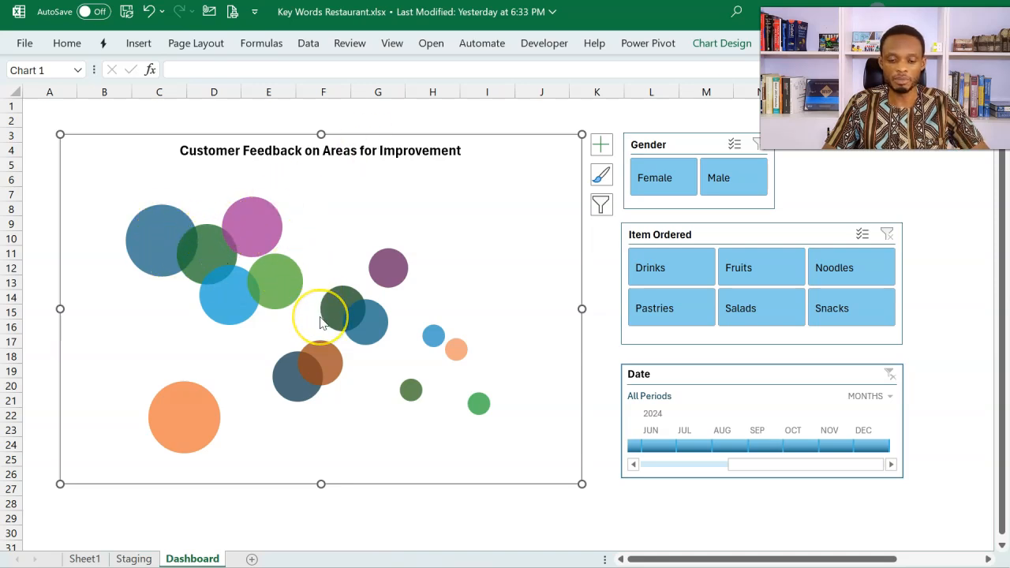
mouse_move(319, 319)
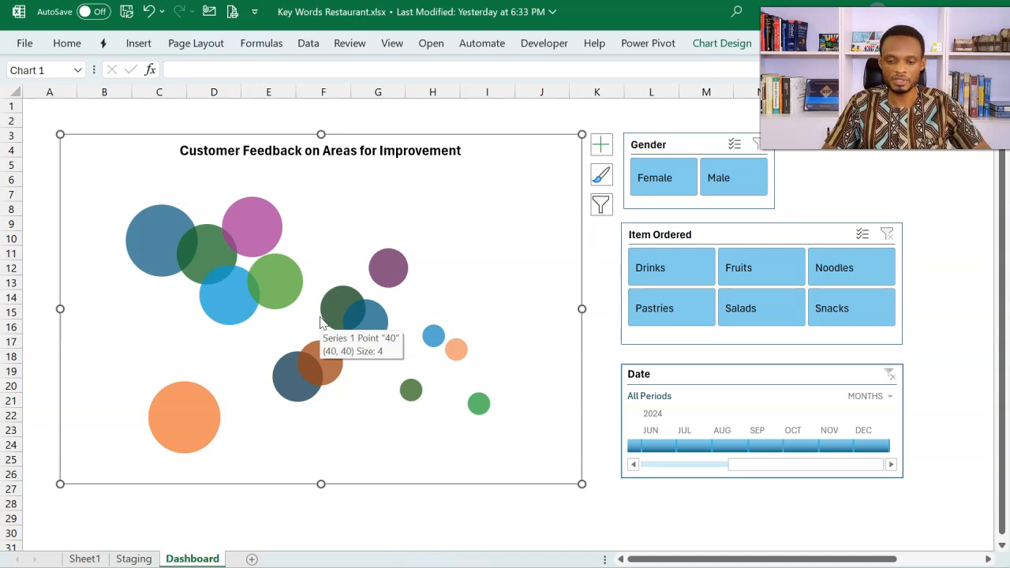
left_click(601, 147)
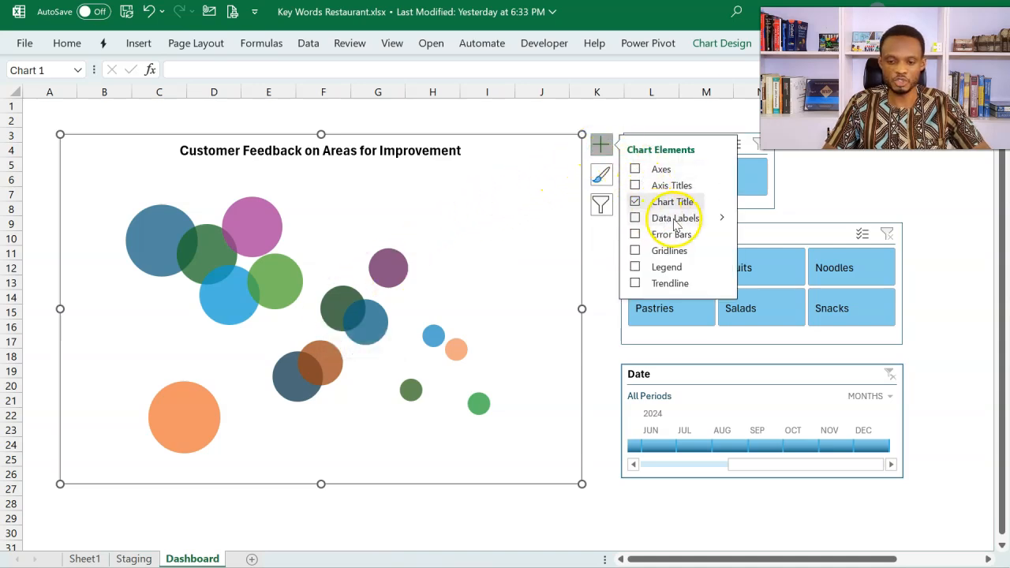
left_click(719, 222)
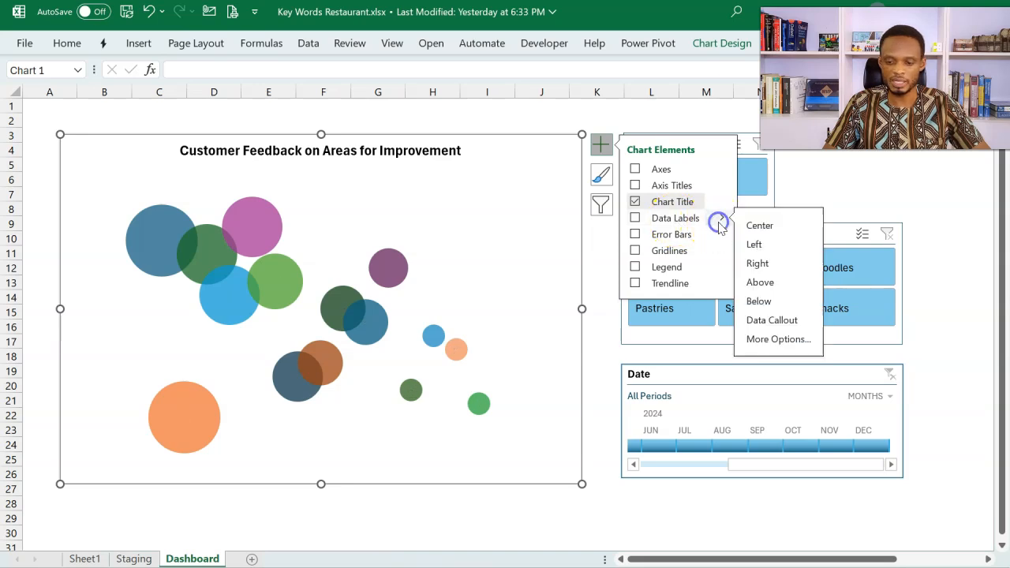
left_click(758, 341)
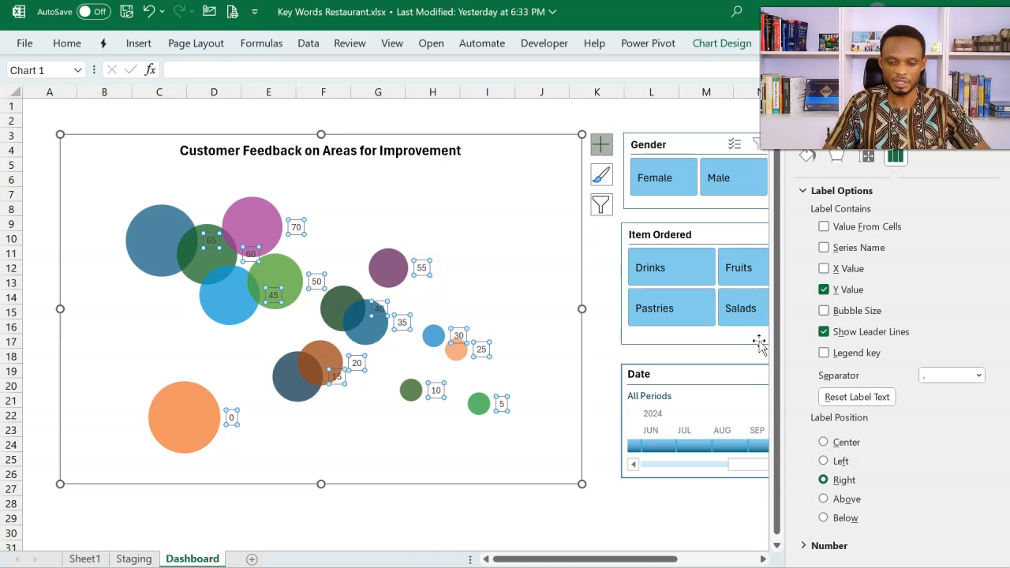
left_click(824, 290)
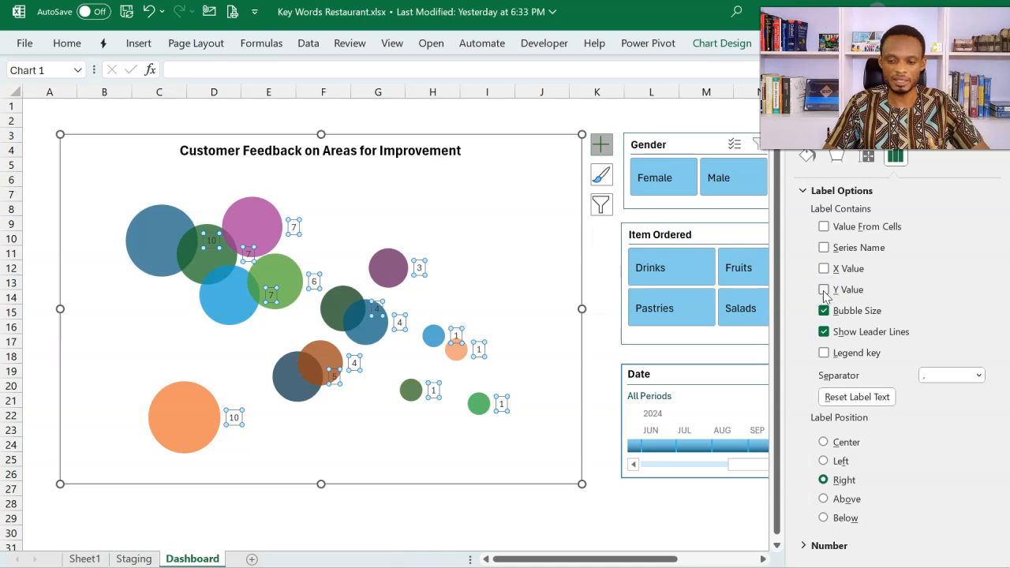
left_click(826, 291)
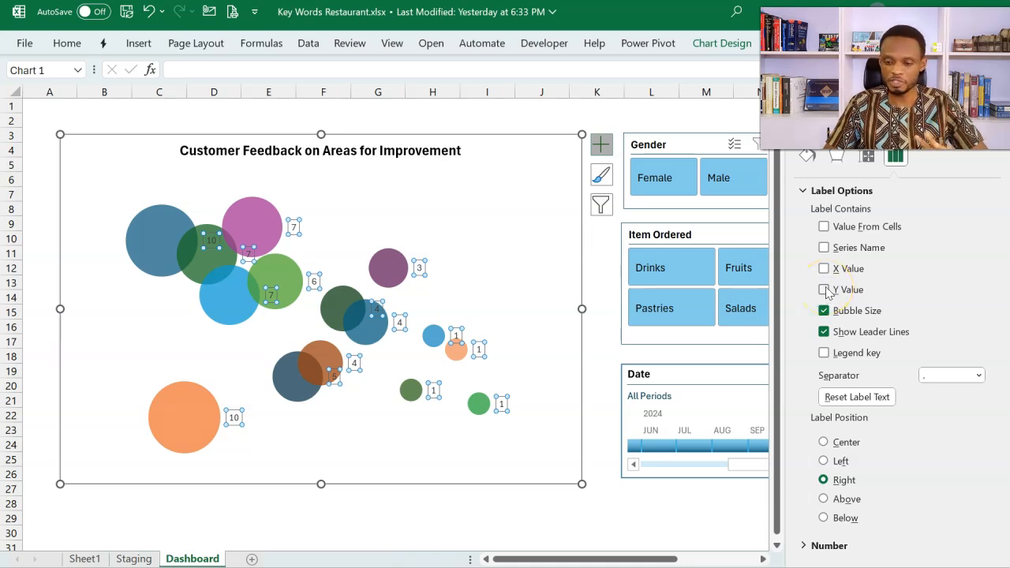
Step: Try to use the spilled range =Staging!$E$6# directly as the data labels' Value From Cells range
left_click(868, 228)
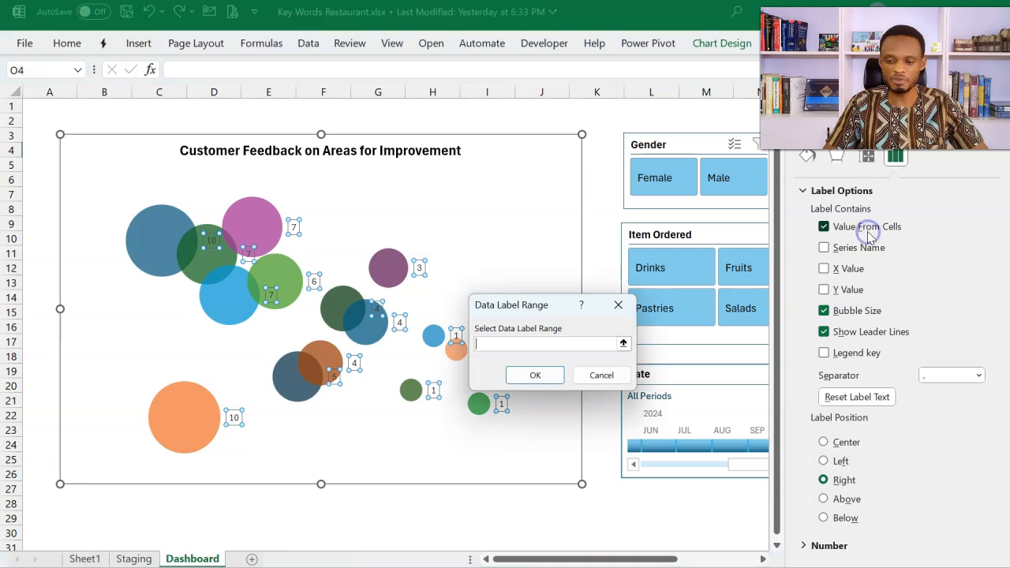
key("ctrl+Page_Up")
left_click(356, 181)
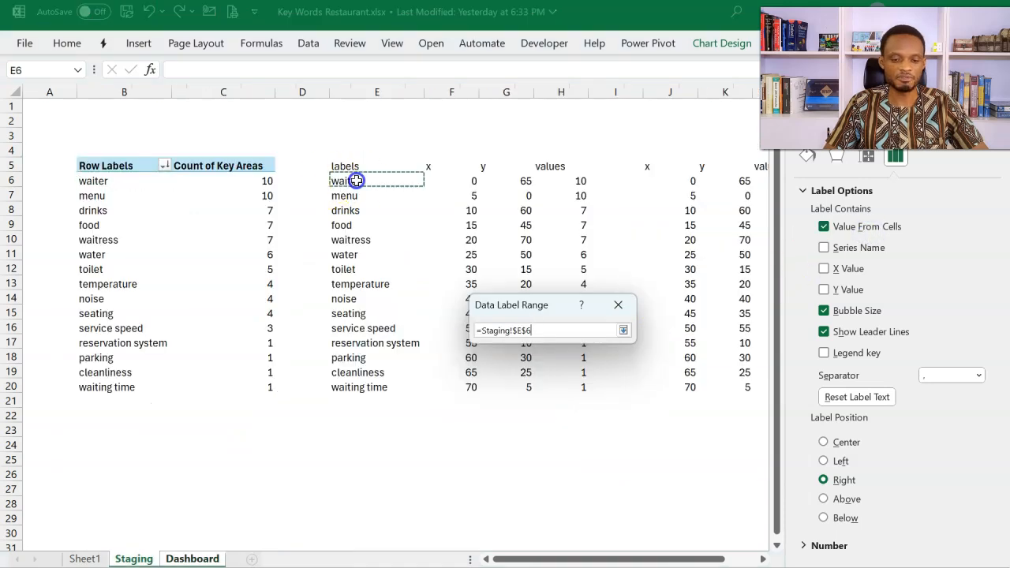
left_click_drag(357, 180, 352, 384)
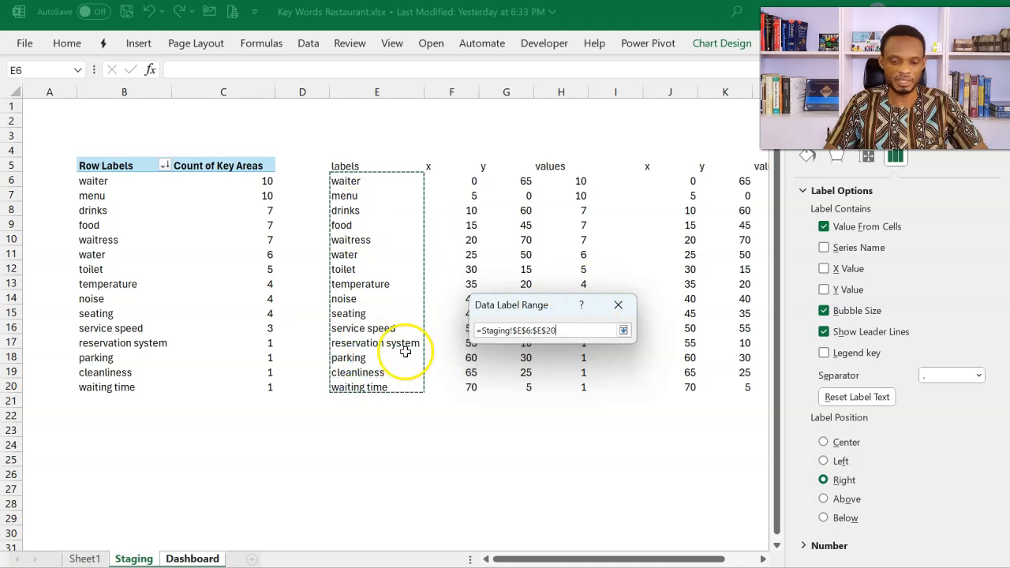
left_click(370, 182)
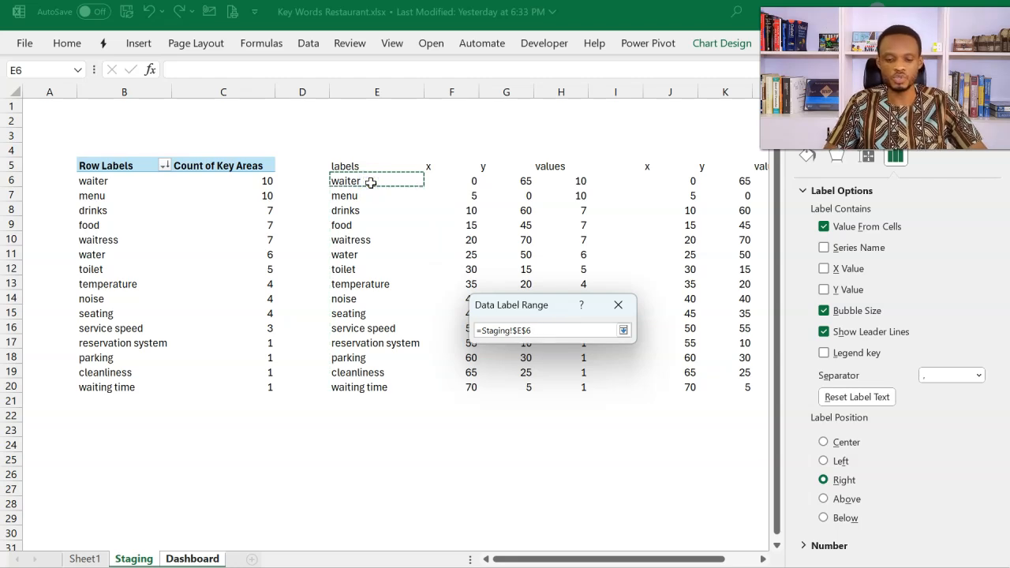
type("#")
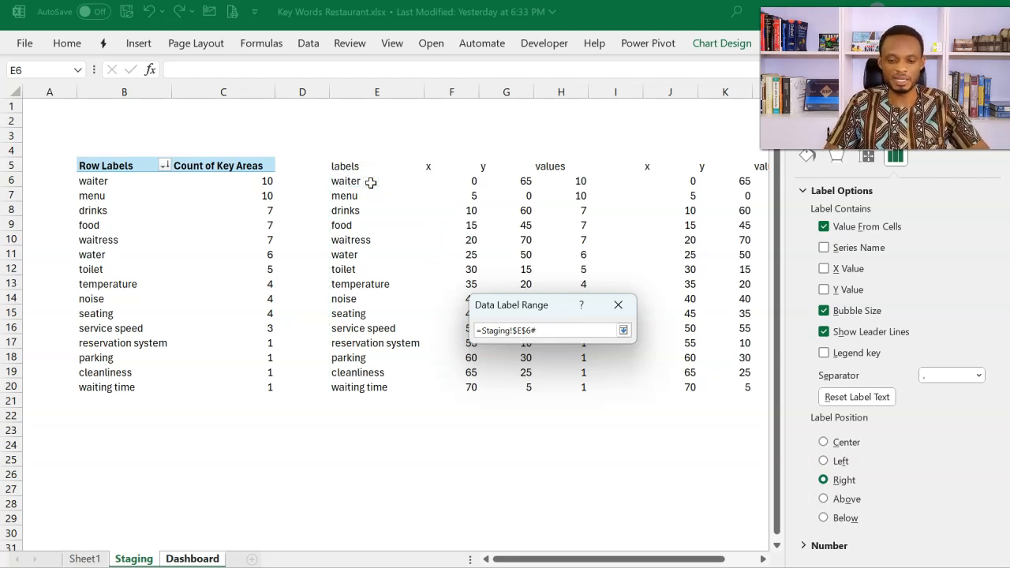
left_click(622, 334)
left_click(557, 375)
left_click(503, 340)
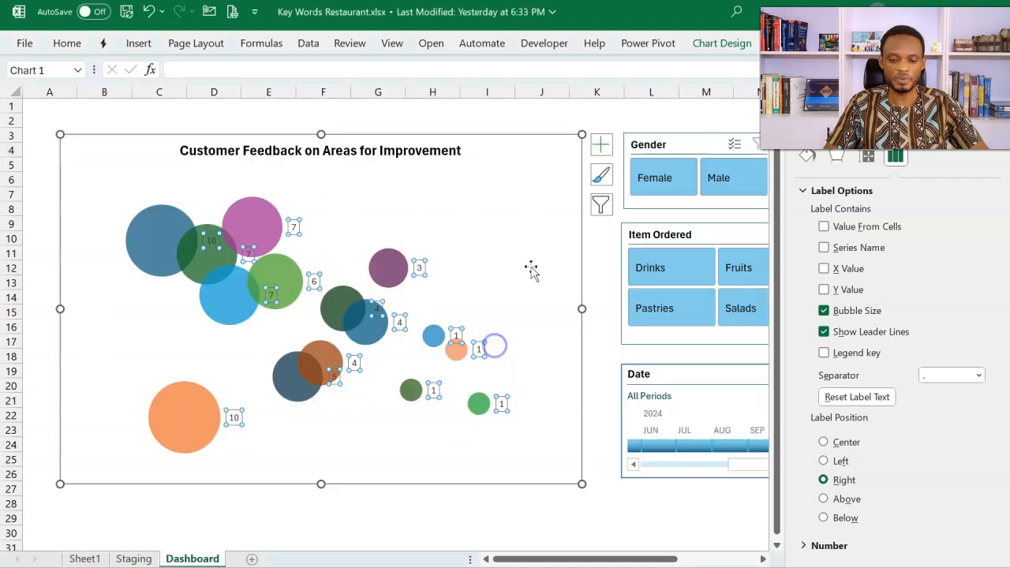
left_click(567, 269)
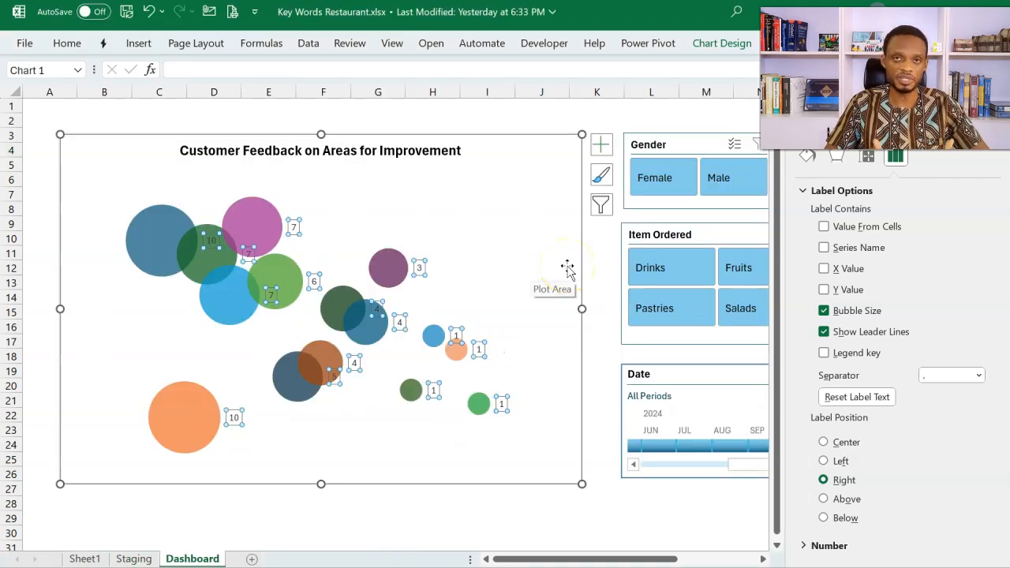
key("Escape")
Step: Define a workbook-scoped name Labels that refers to the spilled range =Staging!$E$6#
left_click(271, 45)
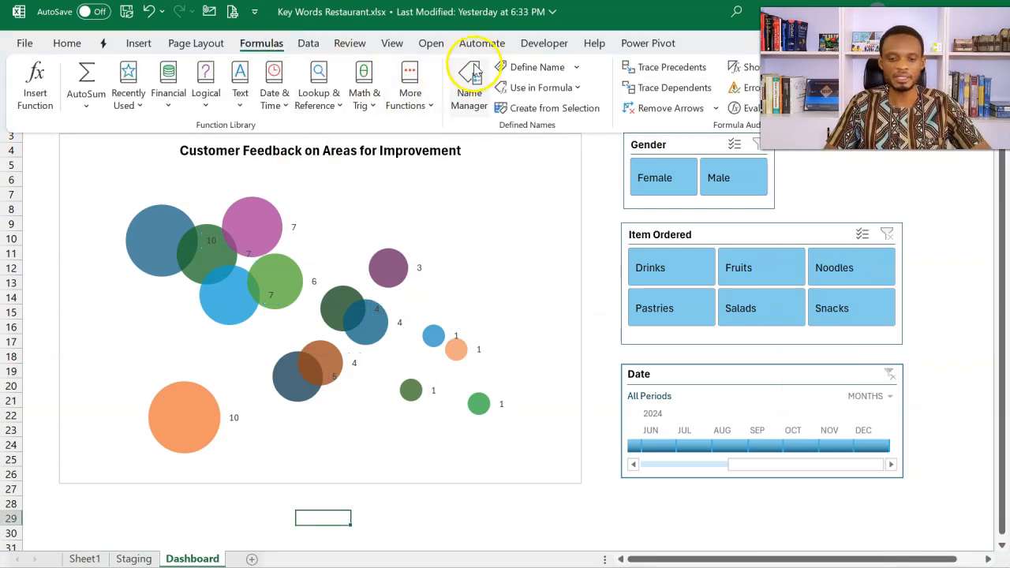
left_click(459, 96)
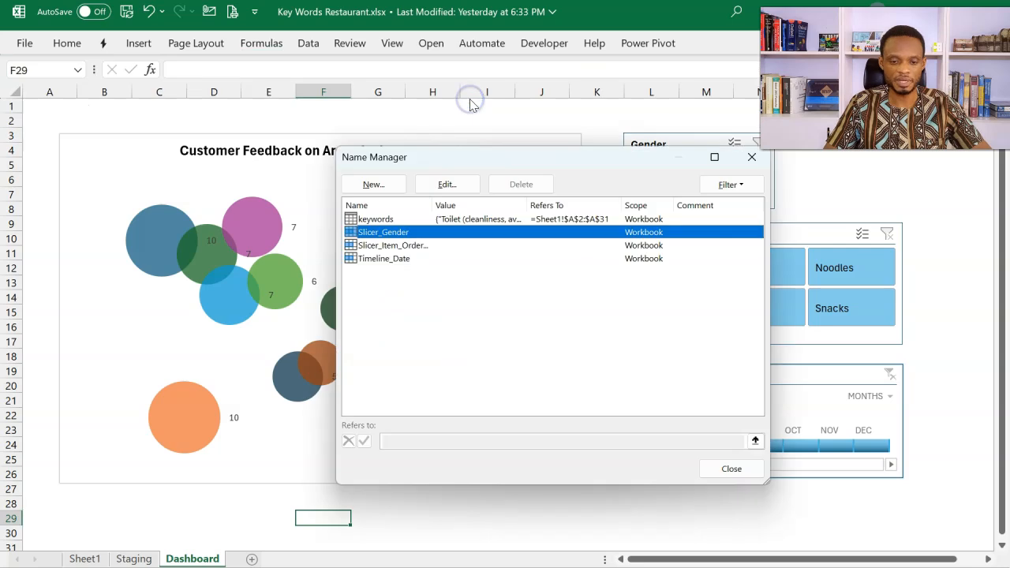
left_click(377, 185)
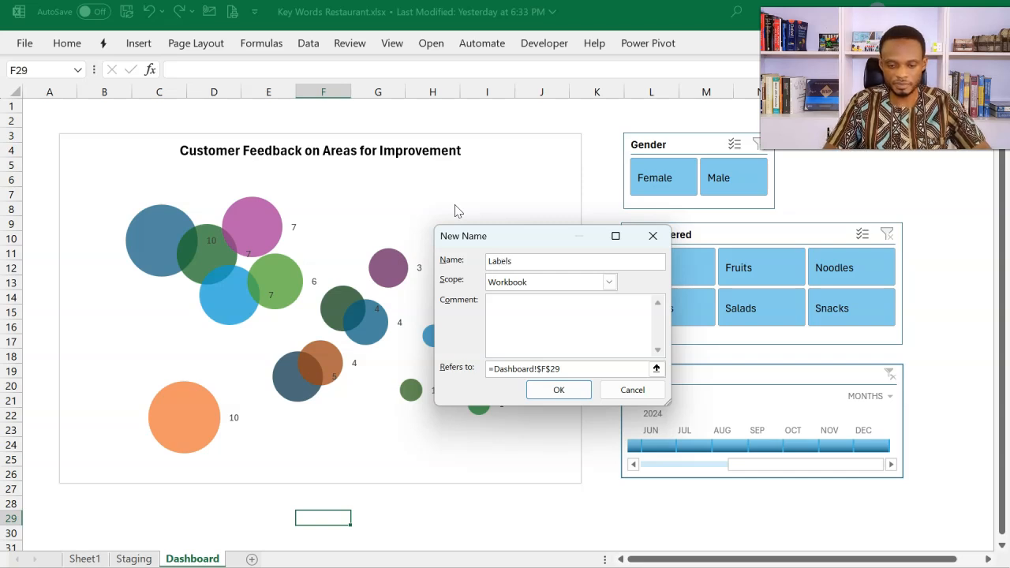
left_click(656, 370)
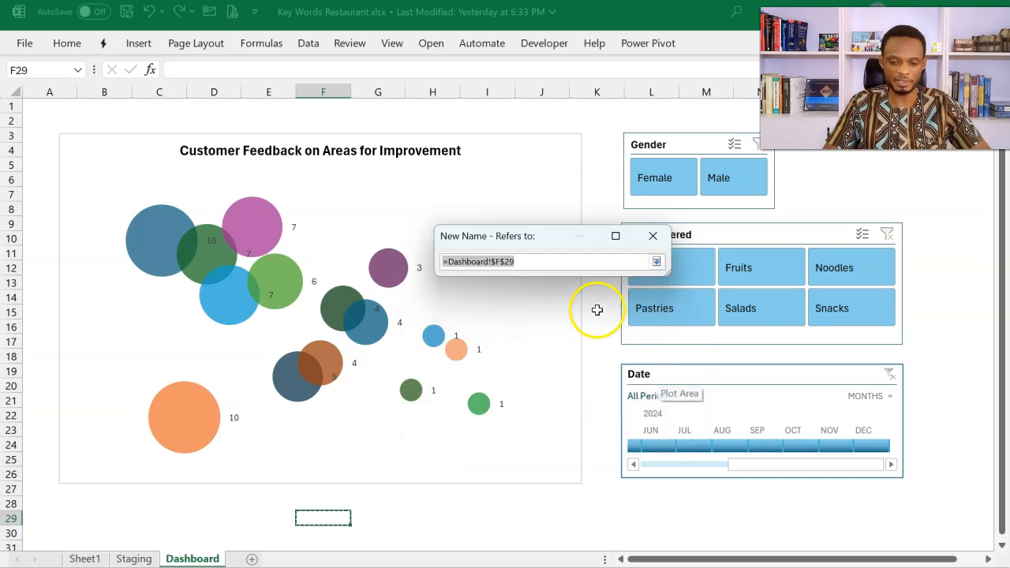
left_click(134, 557)
left_click(357, 179)
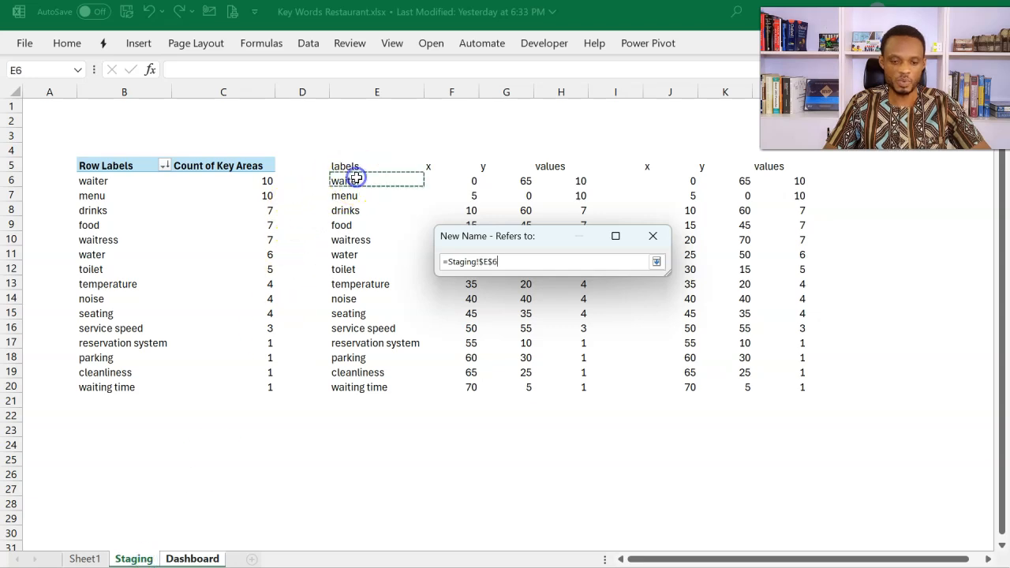
type("#")
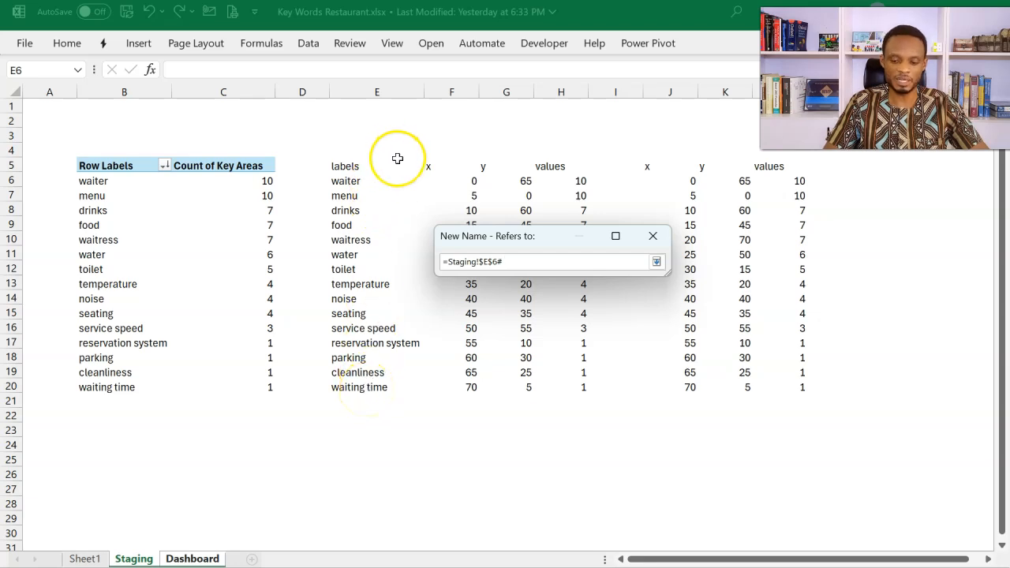
key("Return")
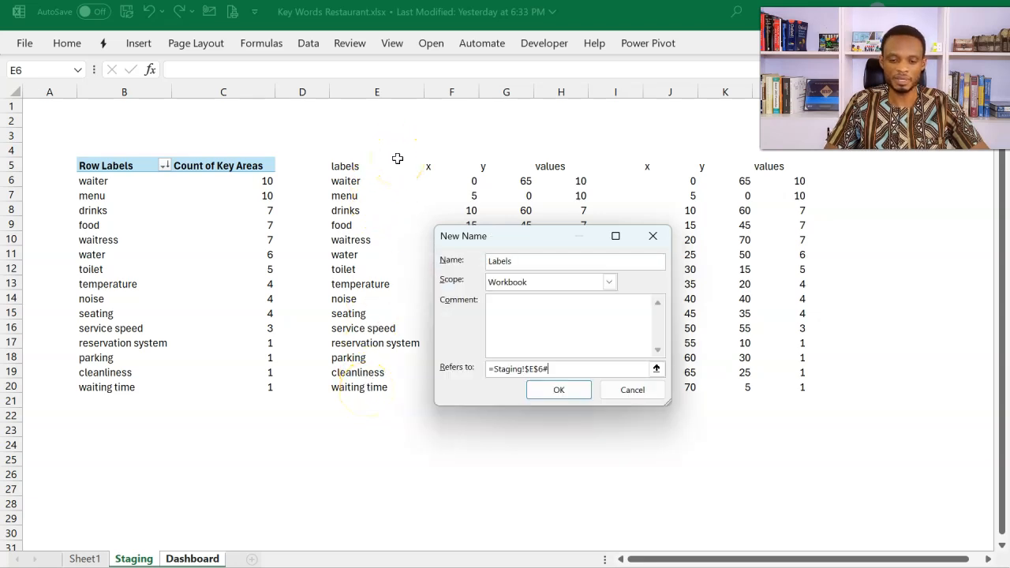
left_click(567, 395)
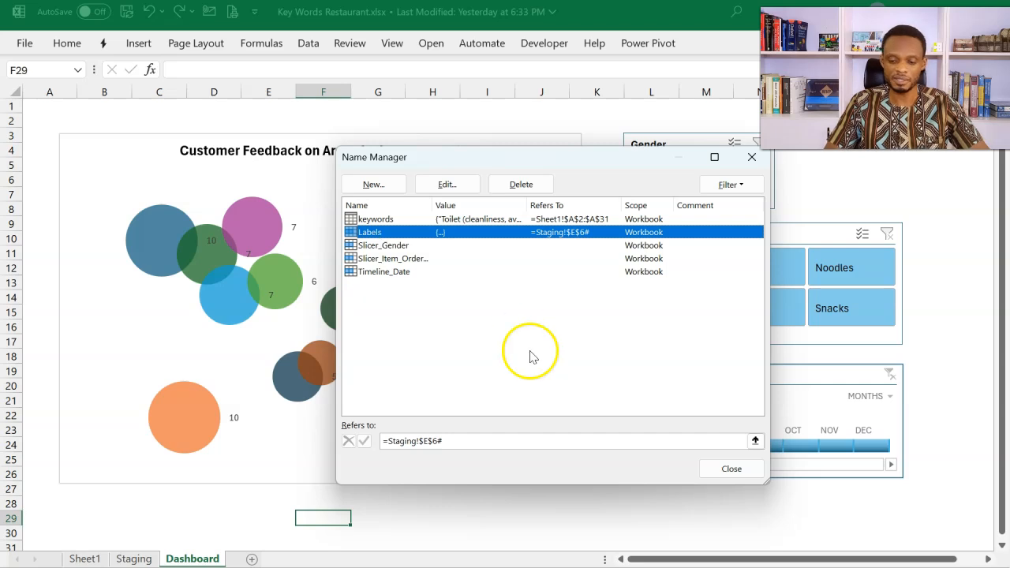
left_click(729, 473)
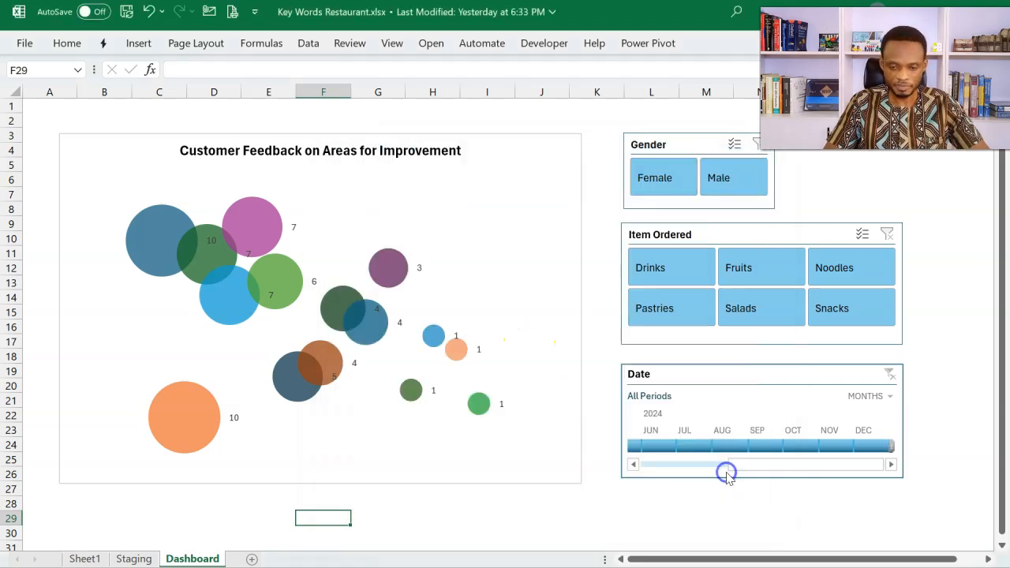
Step: Add Value From Cells to the bubble chart's data labels with the range =Staging!Labels, and set the label position to Center
left_click(509, 139)
left_click(603, 144)
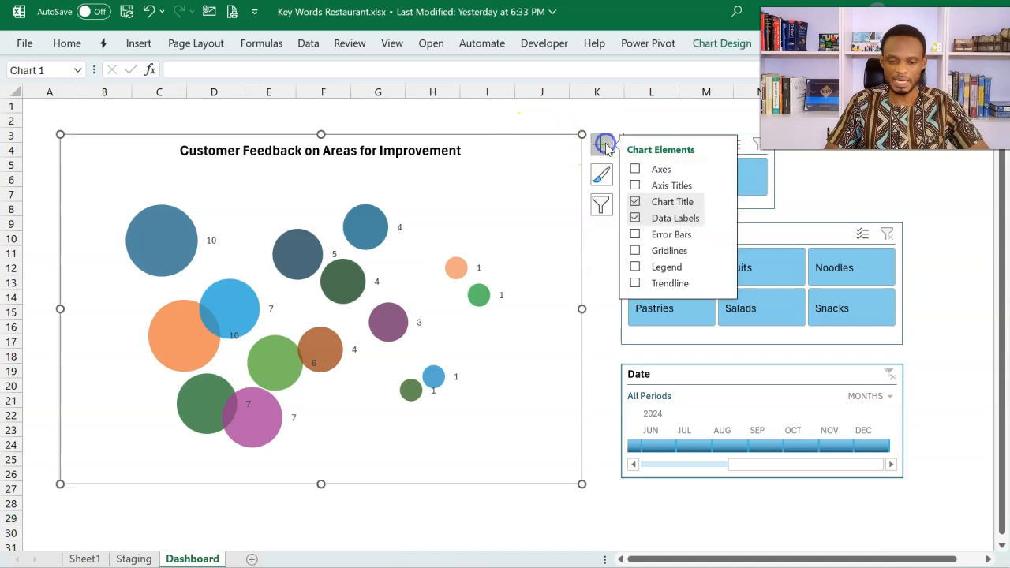
left_click(723, 219)
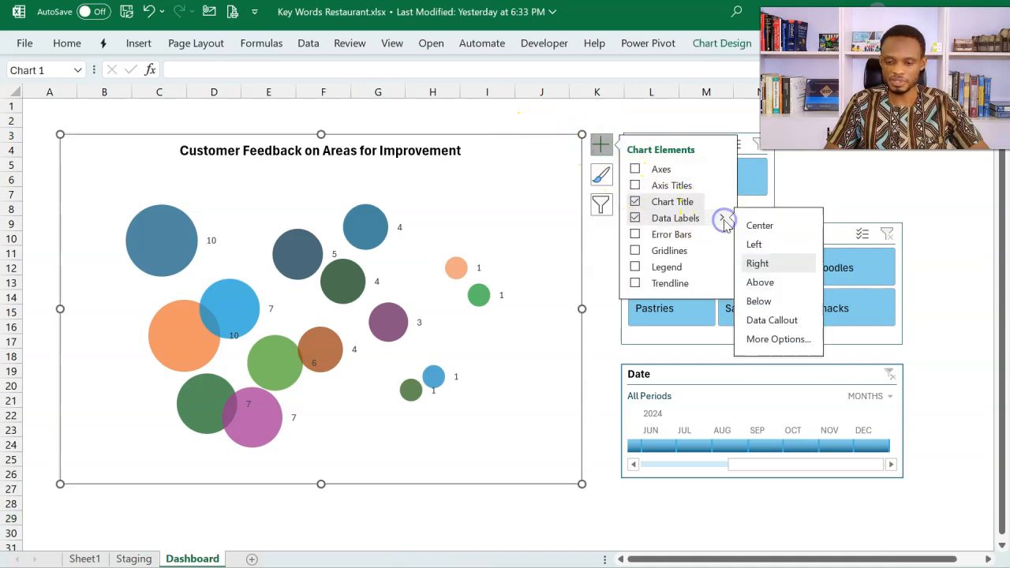
left_click(751, 339)
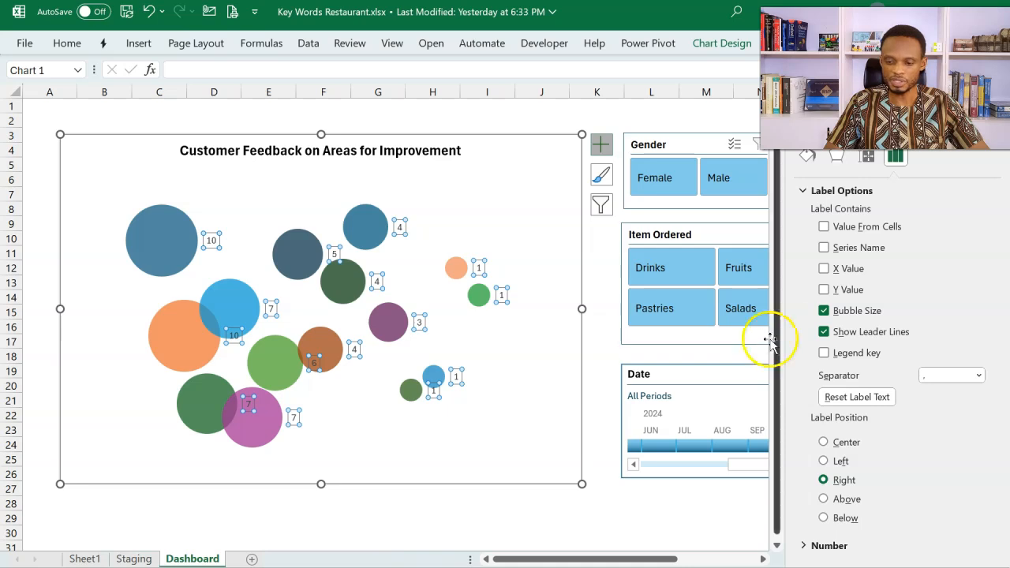
left_click(823, 227)
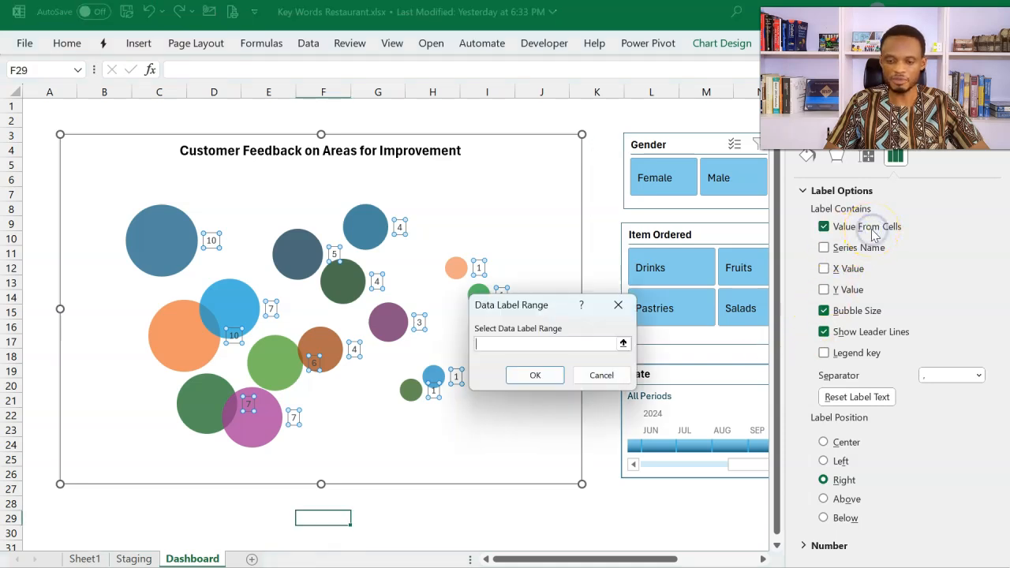
left_click(550, 344)
type("=")
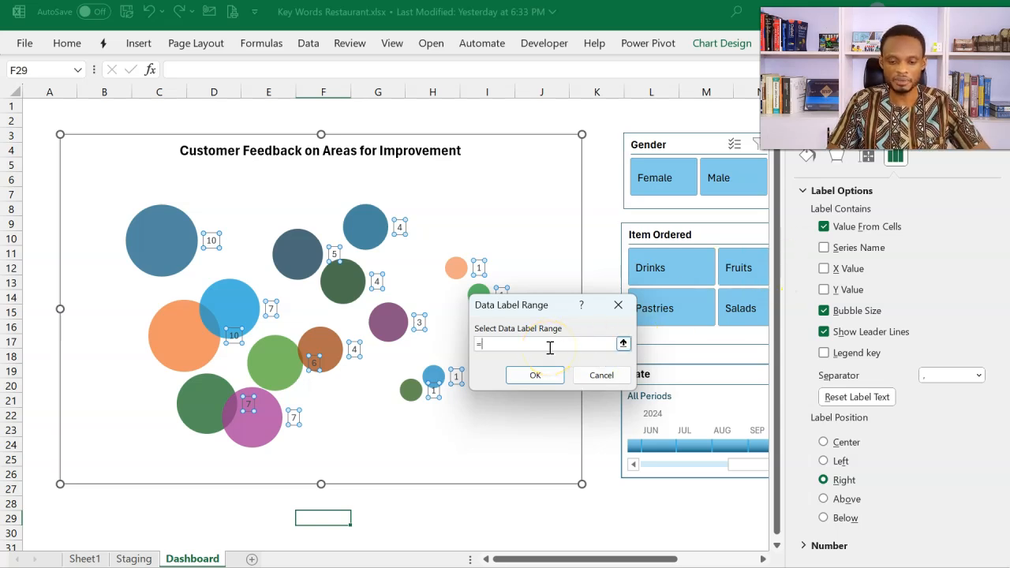
left_click(504, 345)
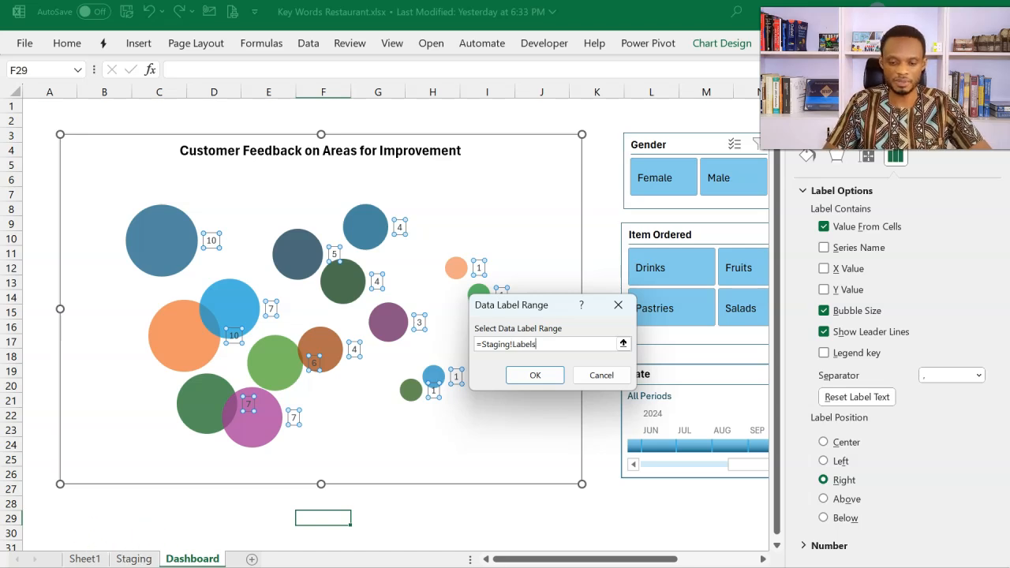
left_click(535, 375)
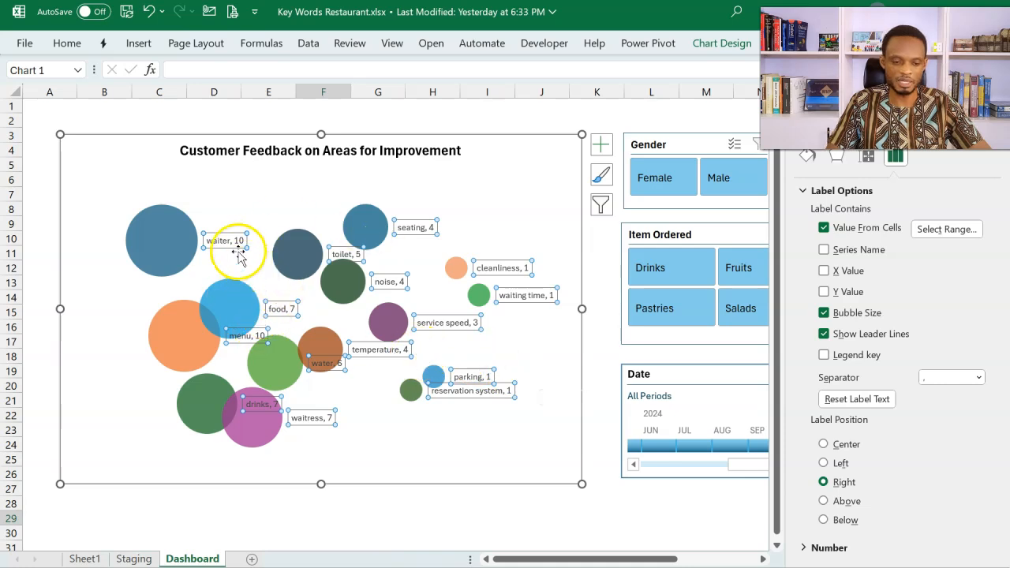
left_click(856, 452)
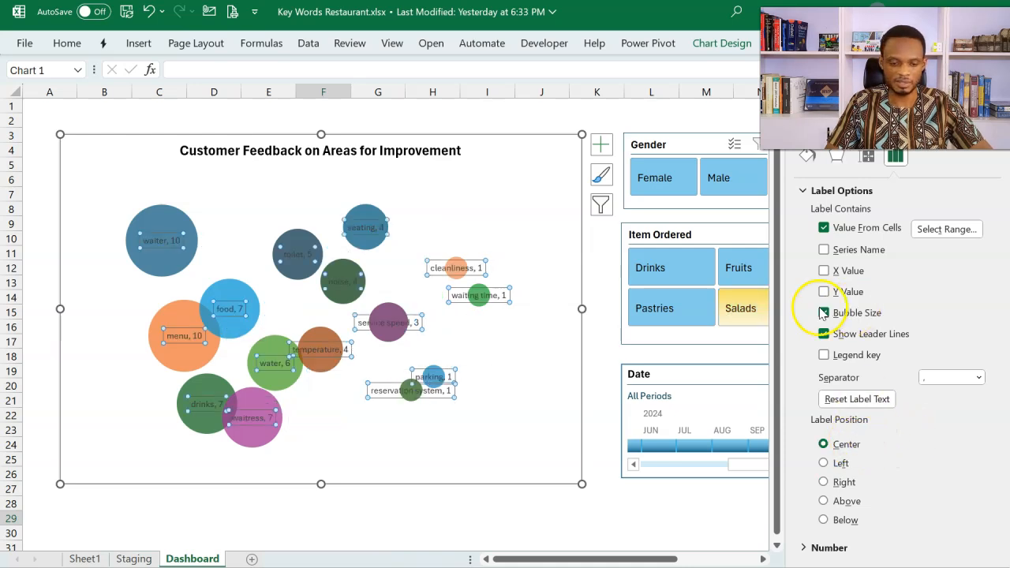
Step: Make the bubble chart's data labels bold and separate their keyword and bubble size with a New Line
left_click(69, 46)
left_click(103, 98)
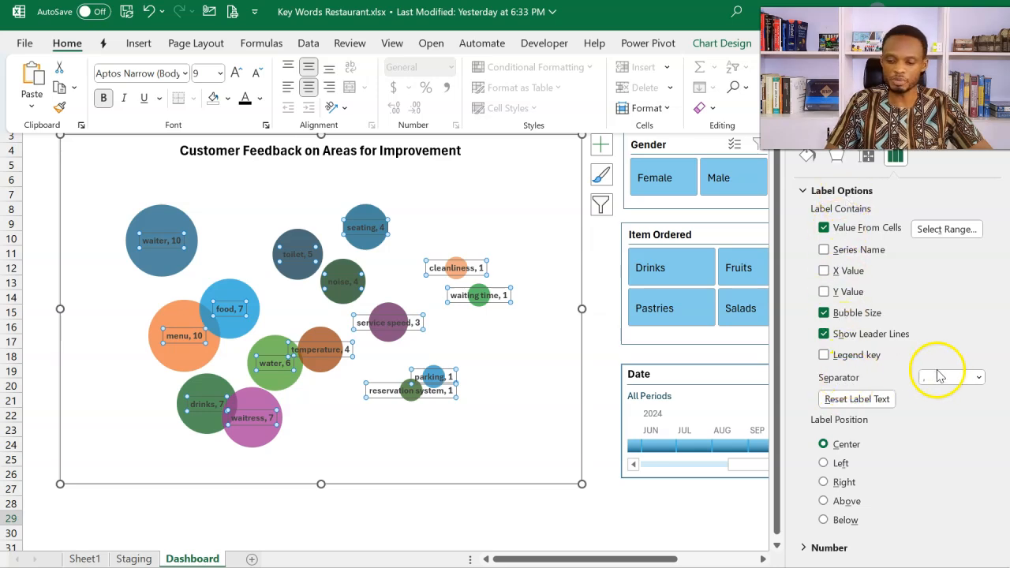
left_click(978, 377)
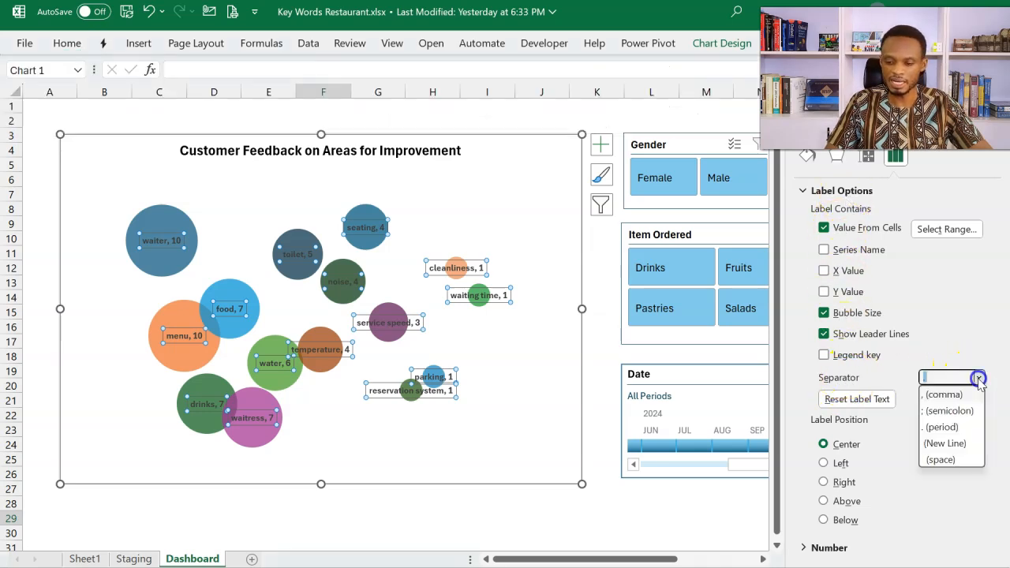
left_click(951, 445)
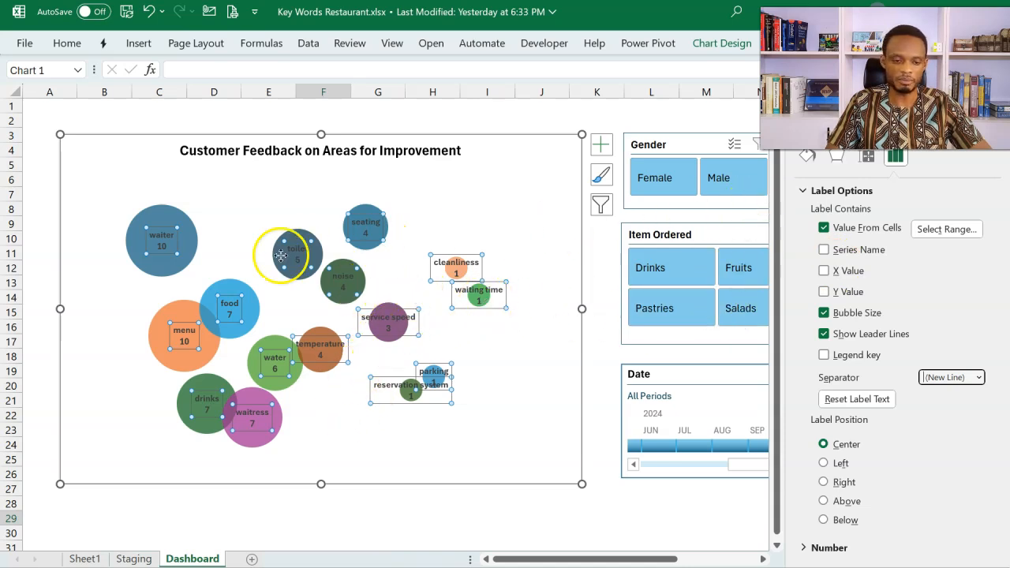
Step: Set the bubble series so that size represents Width of bubbles, and close the formatting options
left_click(191, 262)
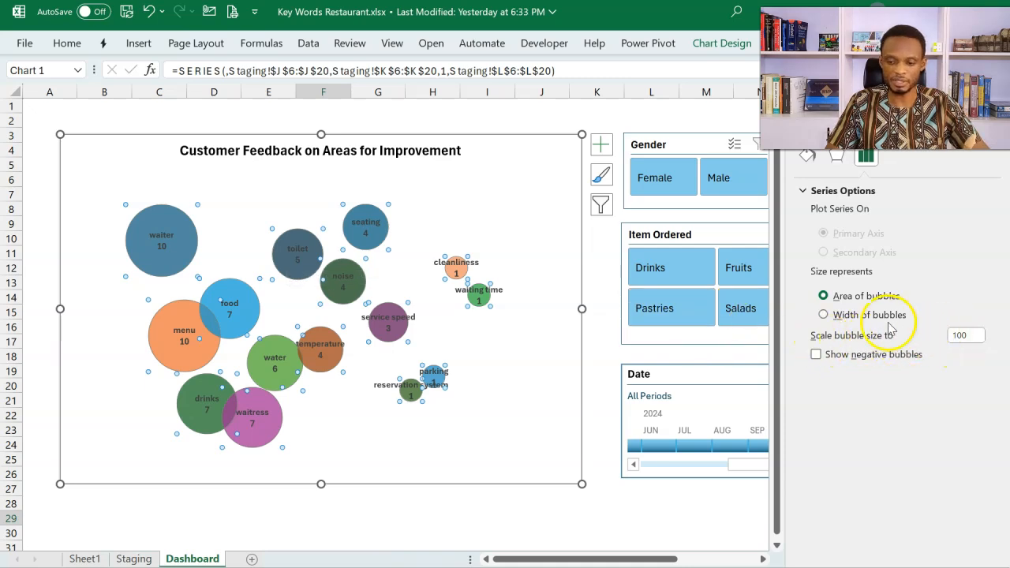
left_click(823, 314)
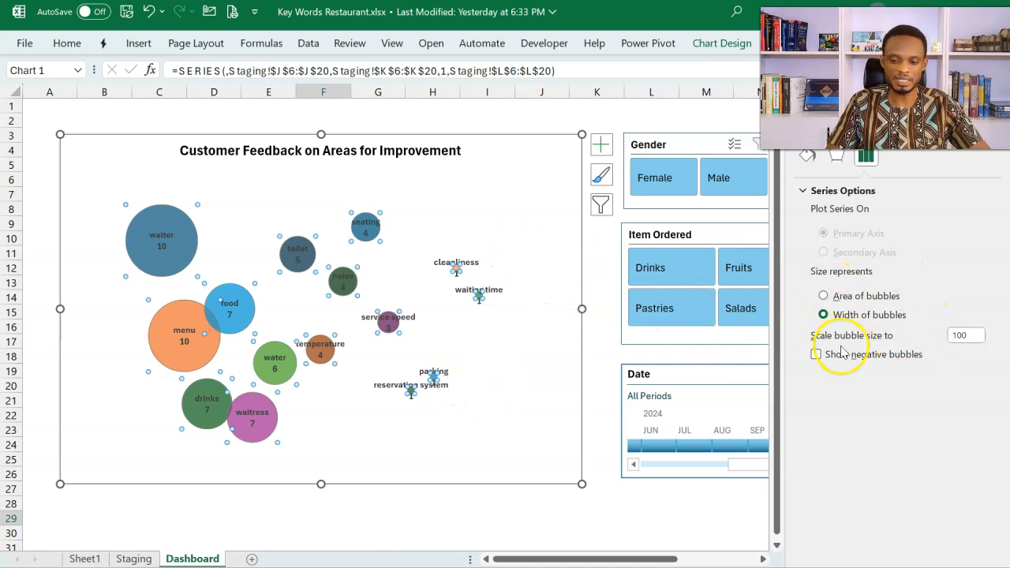
left_click(972, 163)
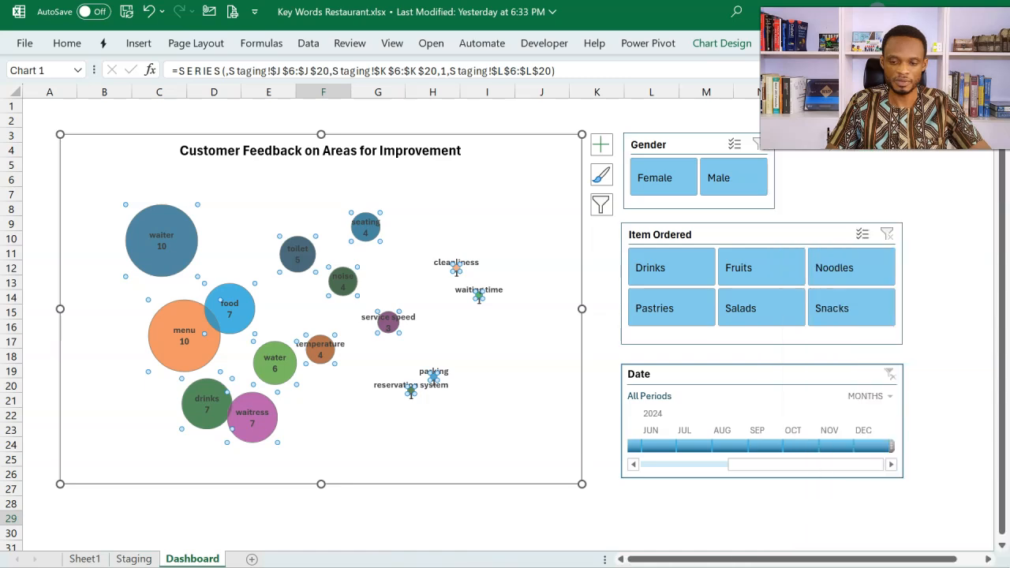
Step: Test the chart by filtering Gender to Female and to Male, and clear the Gender filter
left_click(676, 183)
left_click(718, 183)
left_click(756, 148)
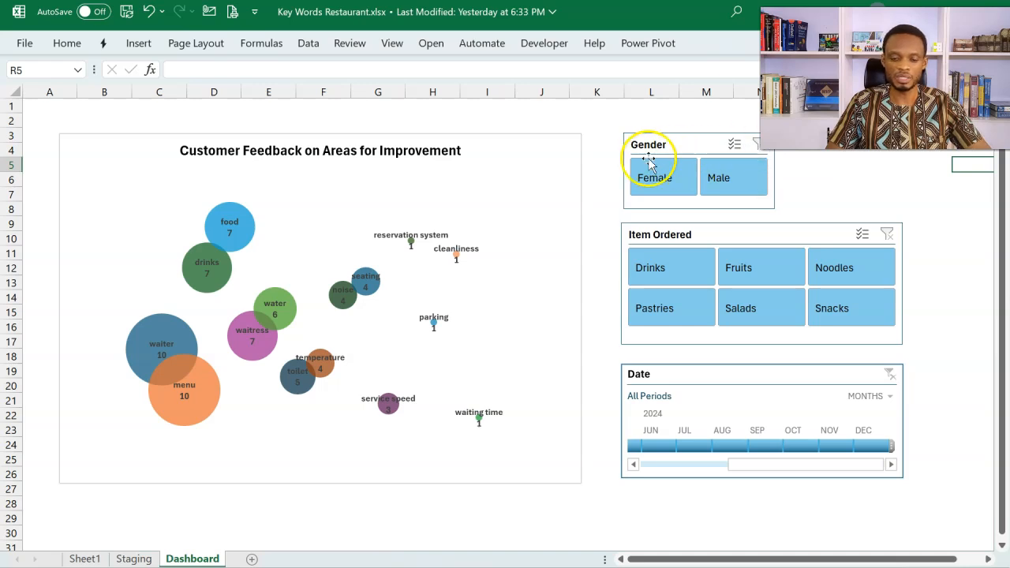
Step: Apply a linear Gradient fill at 90° to the bubble chart's chart area
left_click(550, 140)
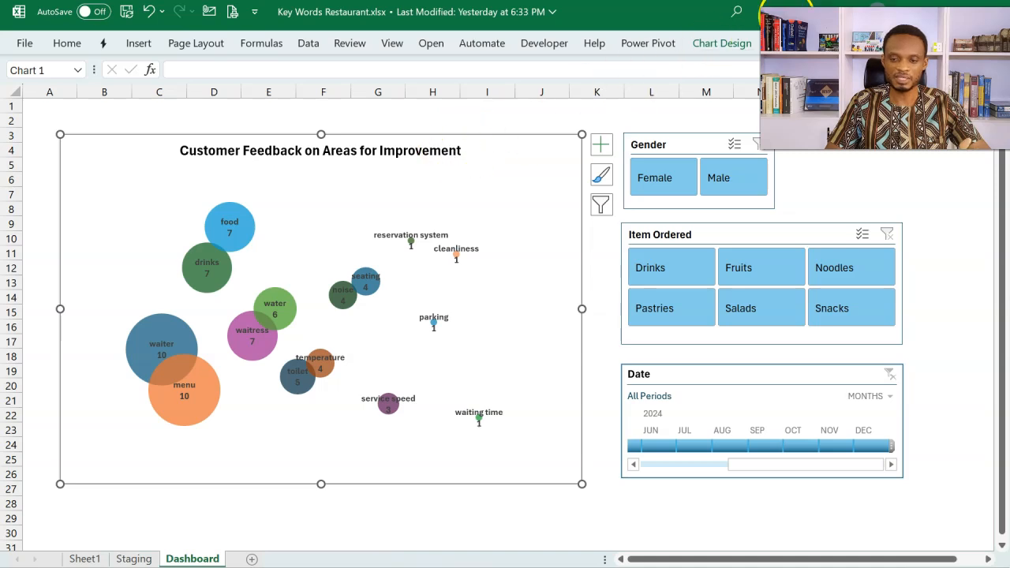
left_click(782, 43)
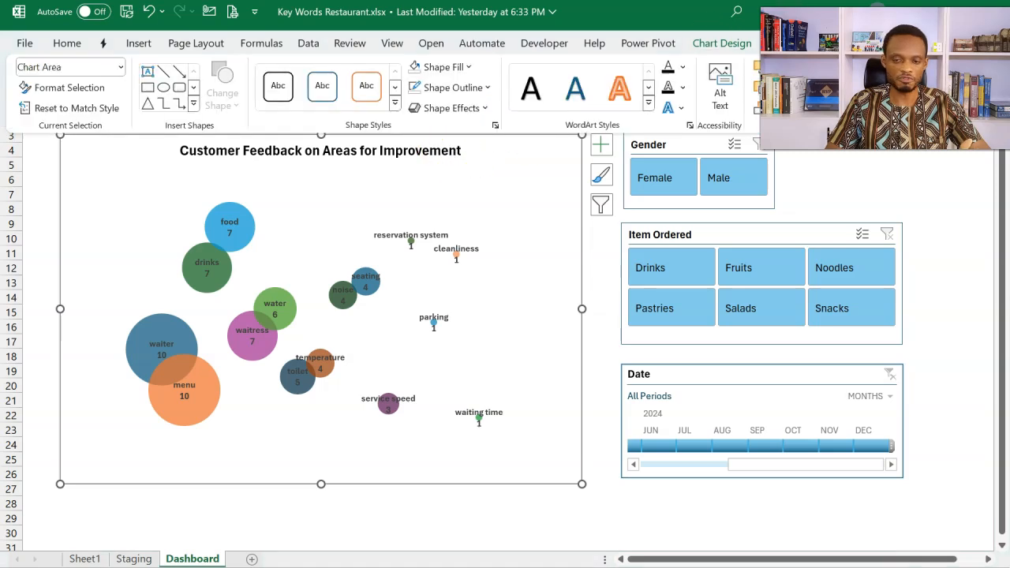
left_click(471, 67)
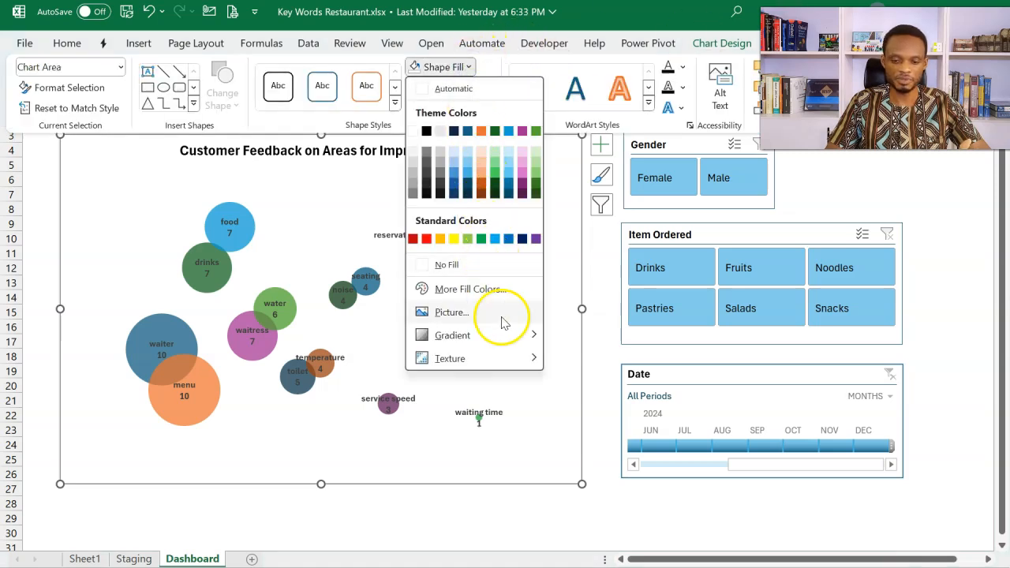
mouse_move(506, 339)
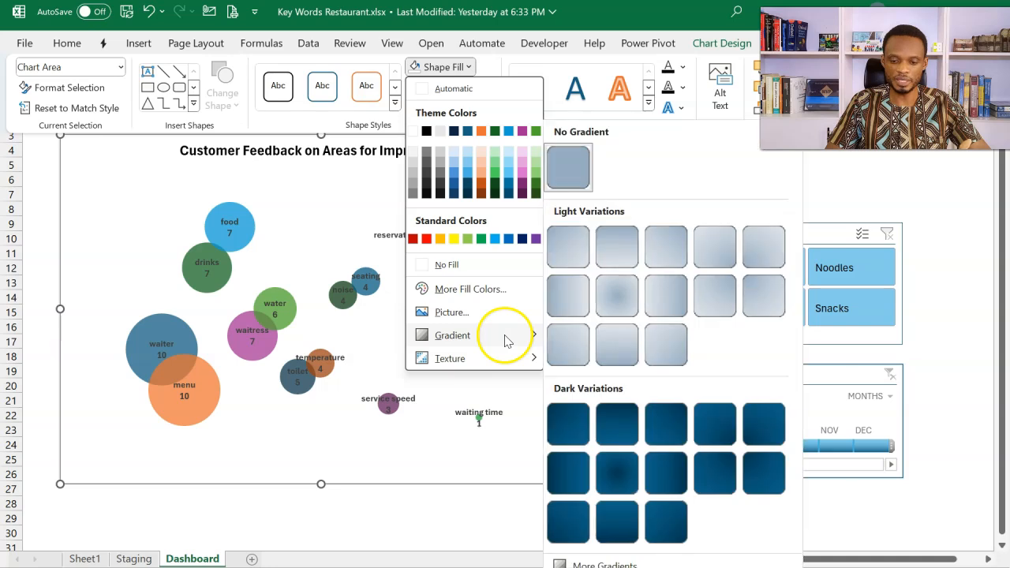
left_click(635, 562)
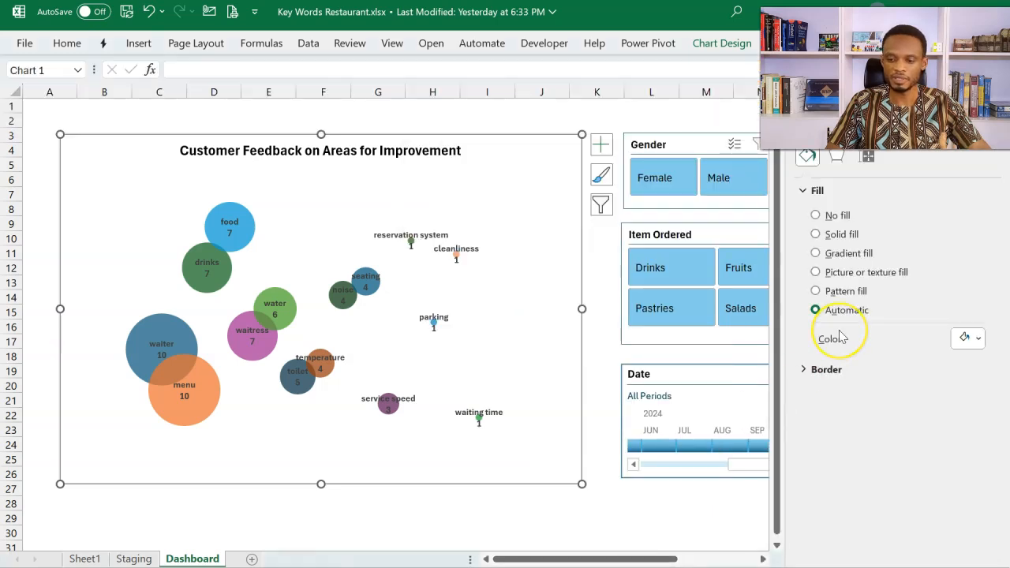
left_click(817, 253)
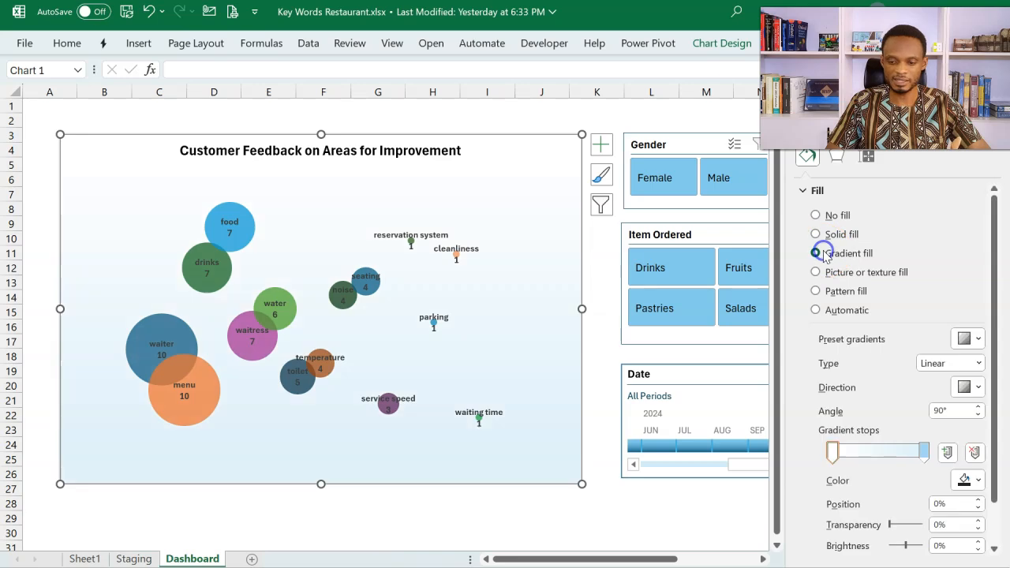
left_click(936, 174)
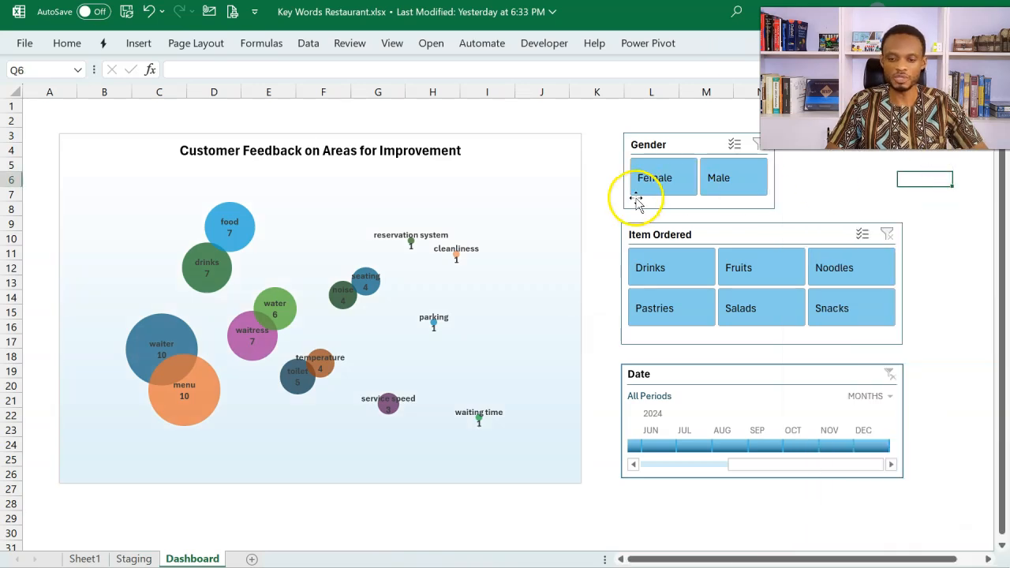
Step: Check how the gradient-filled chart responds to the Female and Male filters, and clear the Gender slicer
left_click(662, 182)
left_click(718, 182)
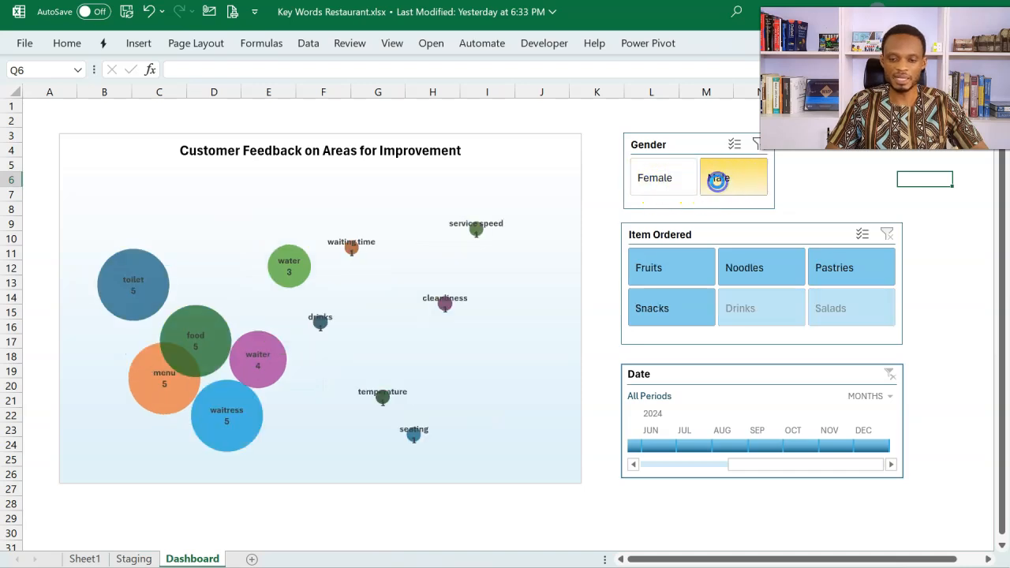
left_click(756, 146)
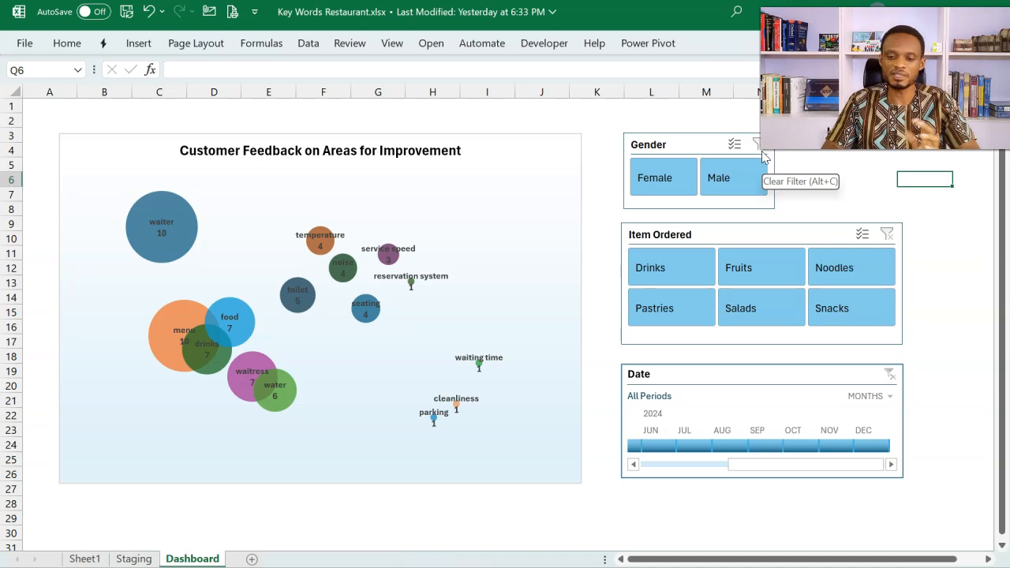
left_click(734, 148)
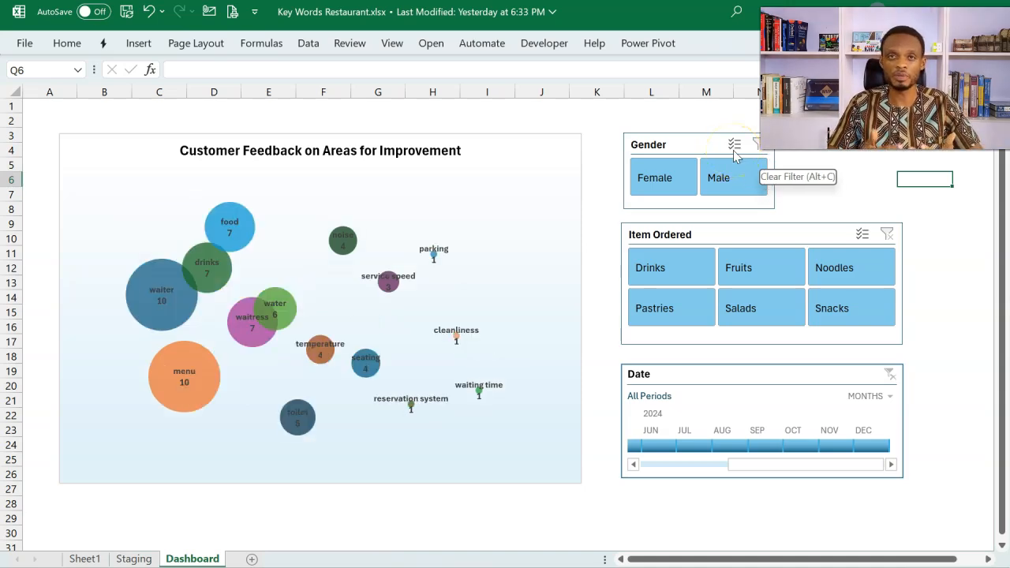